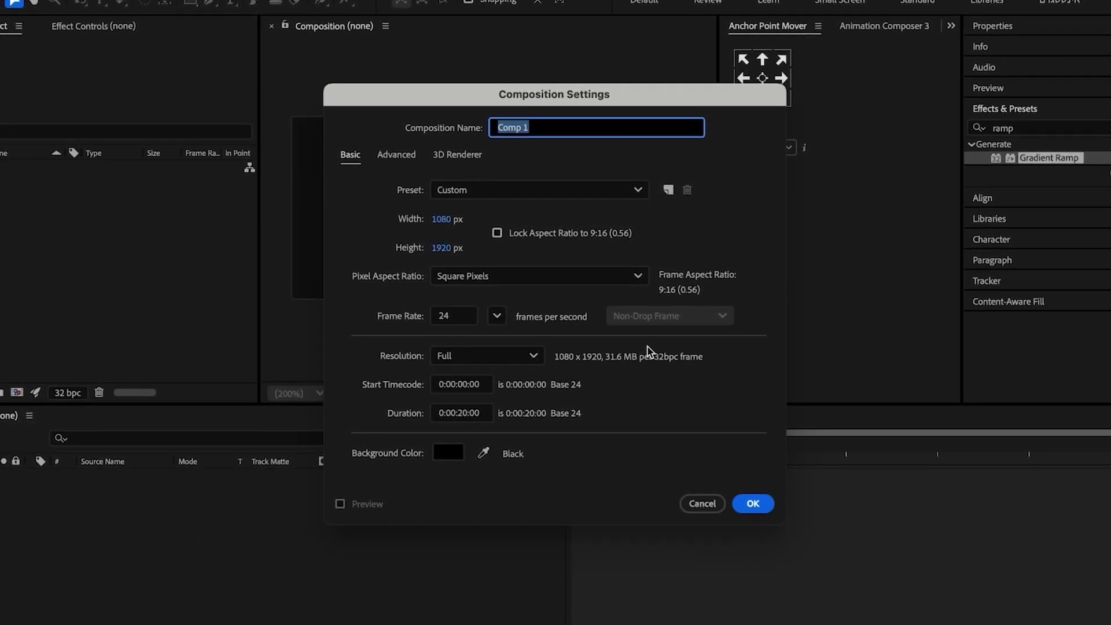
- Confirm the vertical composition and add a full-size black solid layer
{"action": "left_click", "coordinate": [746, 499]}
{"action": "right_click", "coordinate": [447, 518]}
{"action": "mouse_move", "coordinate": [613, 421]}
{"action": "left_click", "coordinate": [671, 462]}
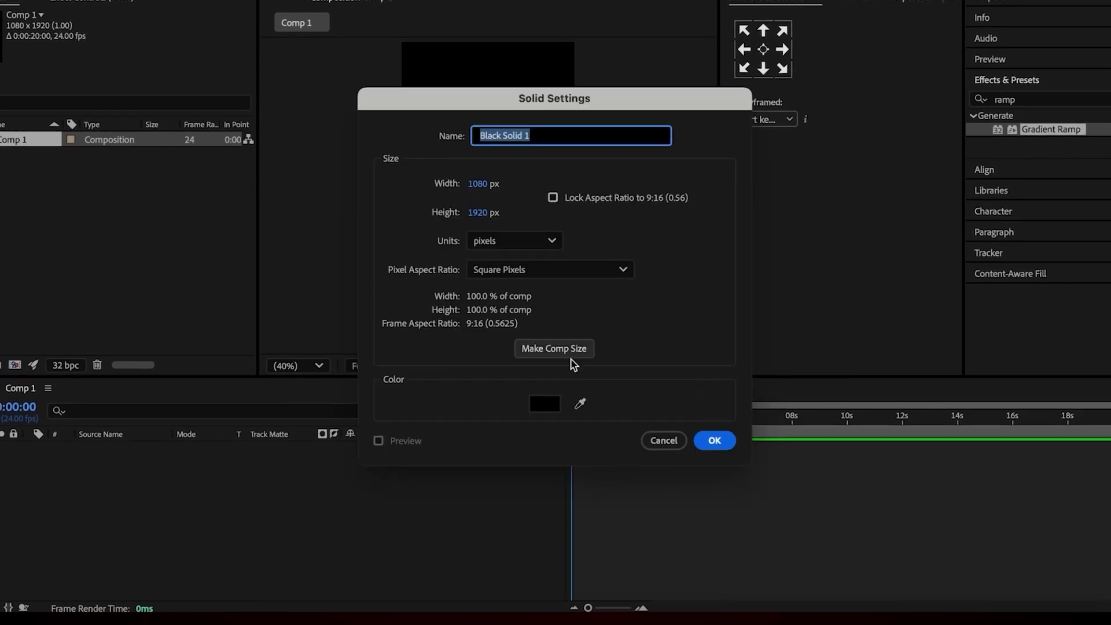
{"action": "left_click", "coordinate": [716, 441]}
- Give the solid a centred radial Gradient Ramp from #885959 to black
{"action": "double_click", "coordinate": [1028, 136]}
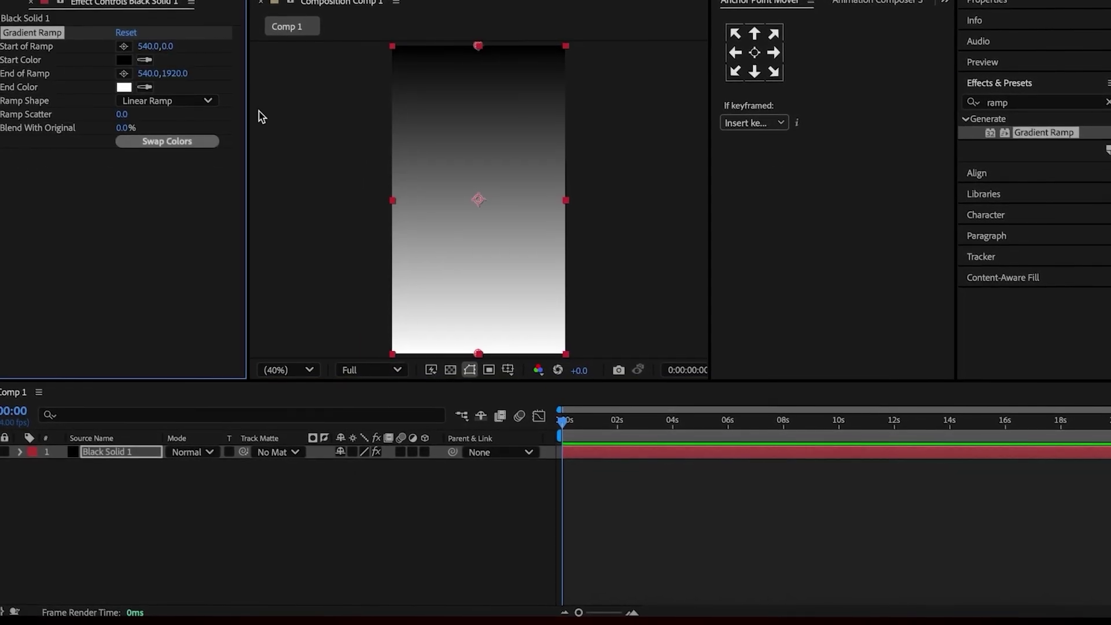
{"action": "left_click", "coordinate": [185, 142]}
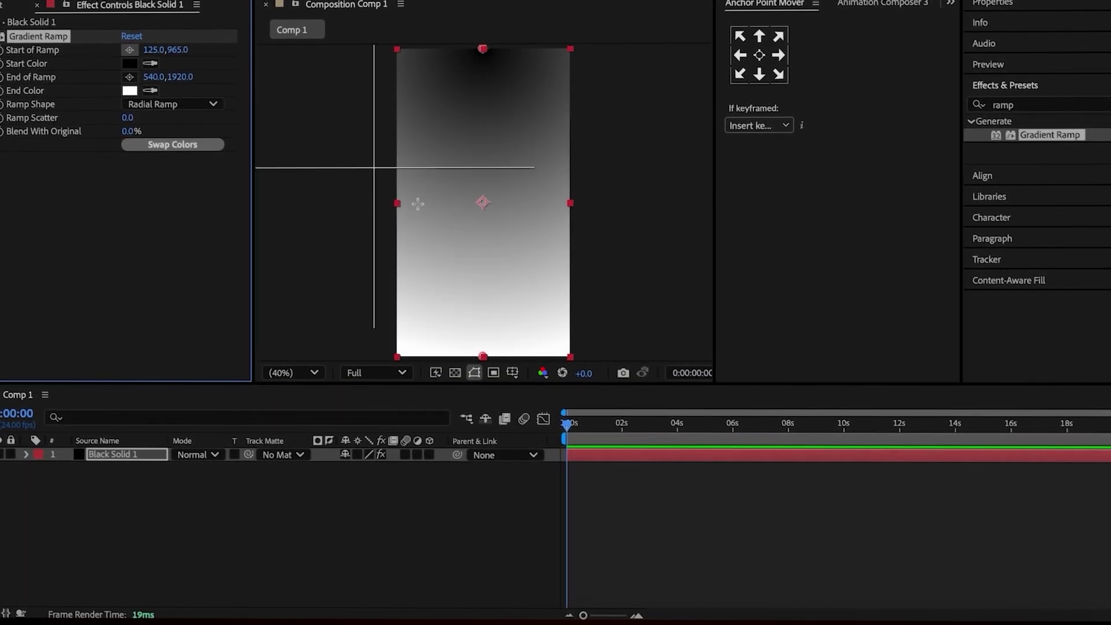
{"action": "left_click_drag", "start_coordinate": [484, 203], "coordinate": [484, 201]}
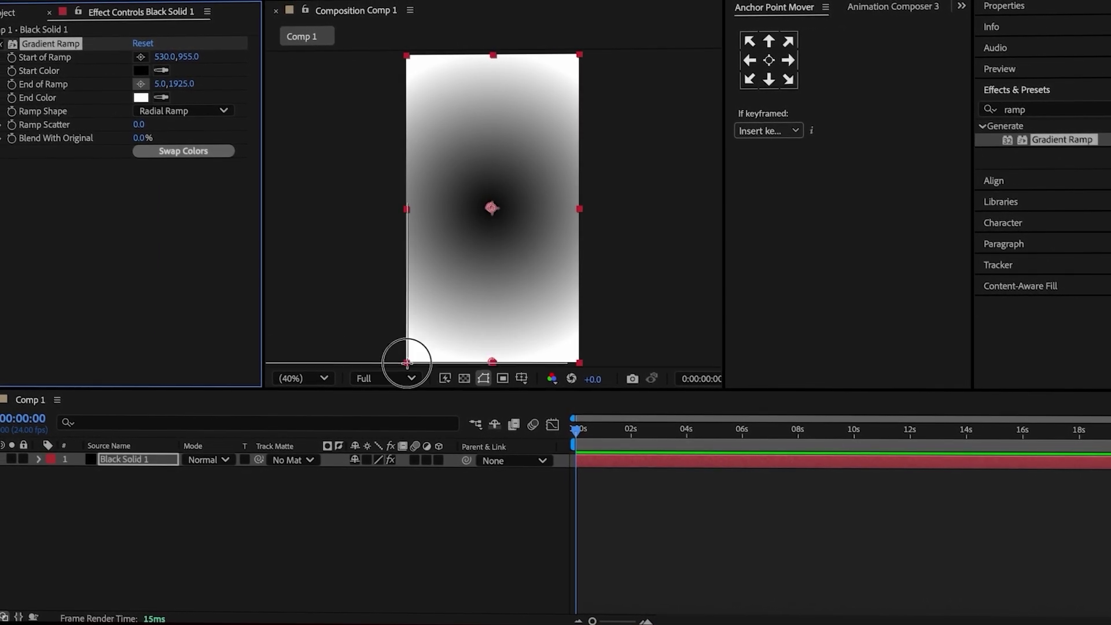
{"action": "left_click", "coordinate": [143, 98]}
{"action": "left_click", "coordinate": [585, 405]}
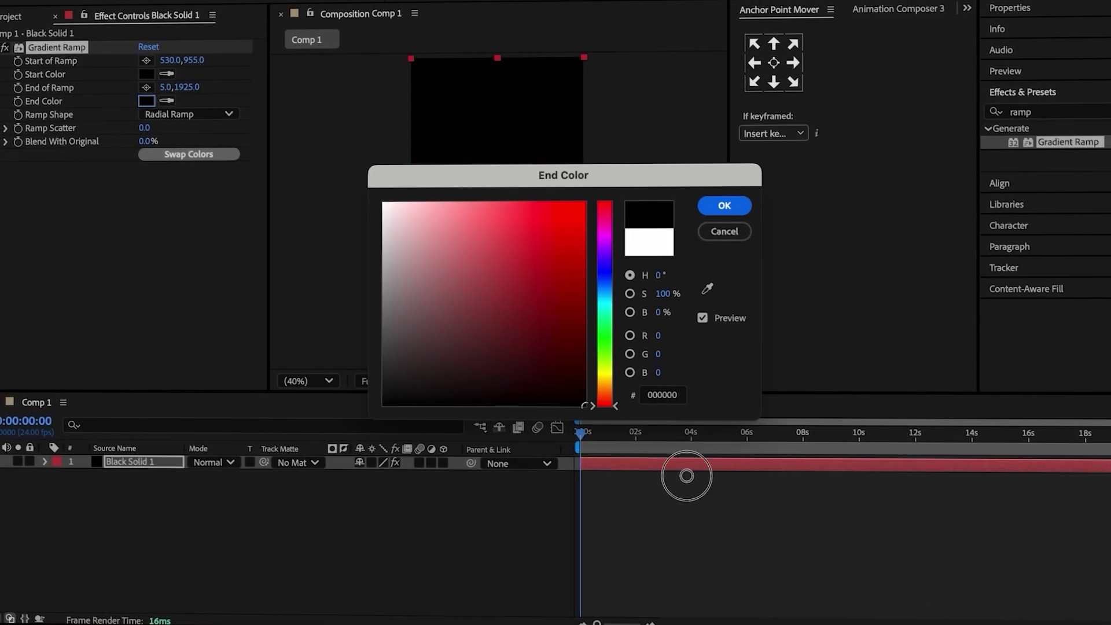
{"action": "left_click", "coordinate": [723, 206]}
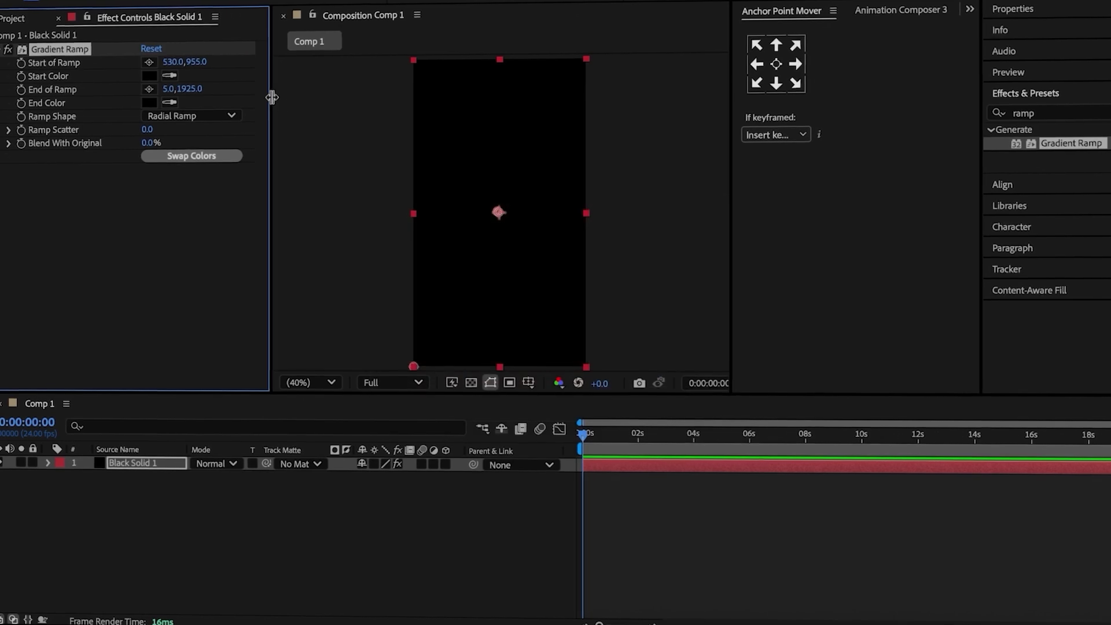
{"action": "left_click", "coordinate": [152, 78]}
{"action": "left_click", "coordinate": [463, 303]}
{"action": "left_click", "coordinate": [733, 236]}
- Start a second solid layer from the timeline's New menu
{"action": "right_click", "coordinate": [375, 424]}
{"action": "mouse_move", "coordinate": [425, 429]}
{"action": "left_click", "coordinate": [573, 473]}
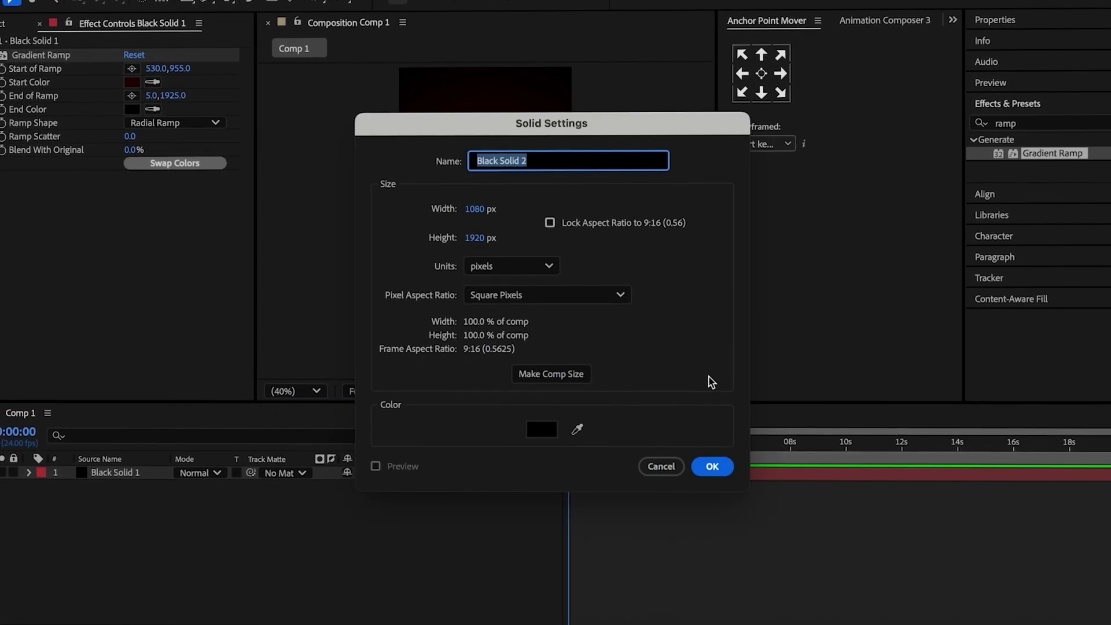
- Apply a Gradient Ramp to Black Solid 2 with a dark red start and 150000 end colour
{"action": "key", "text": "Return"}
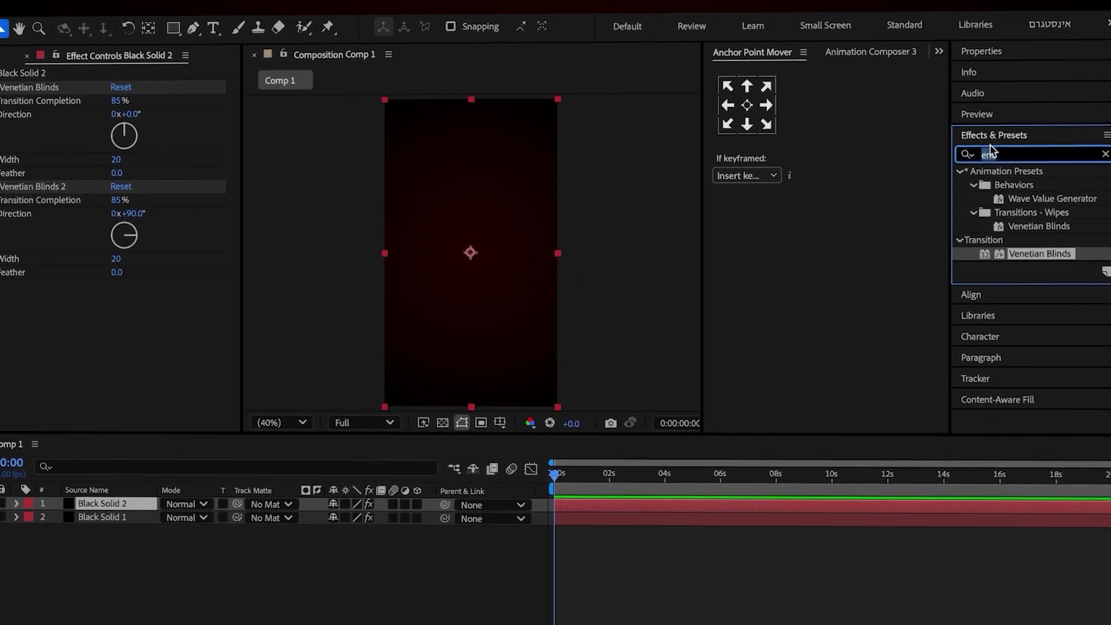
{"action": "type", "text": "p"}
{"action": "left_click_drag", "start_coordinate": [1030, 185], "coordinate": [156, 358]}
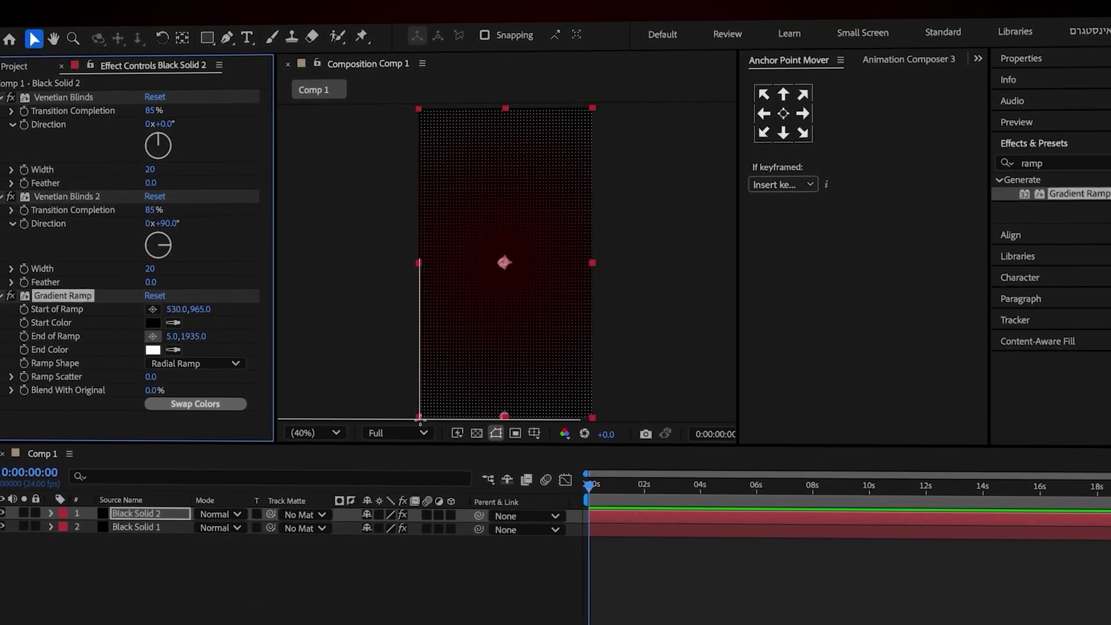
{"action": "left_click", "coordinate": [155, 351]}
{"action": "type", "text": "150000"}
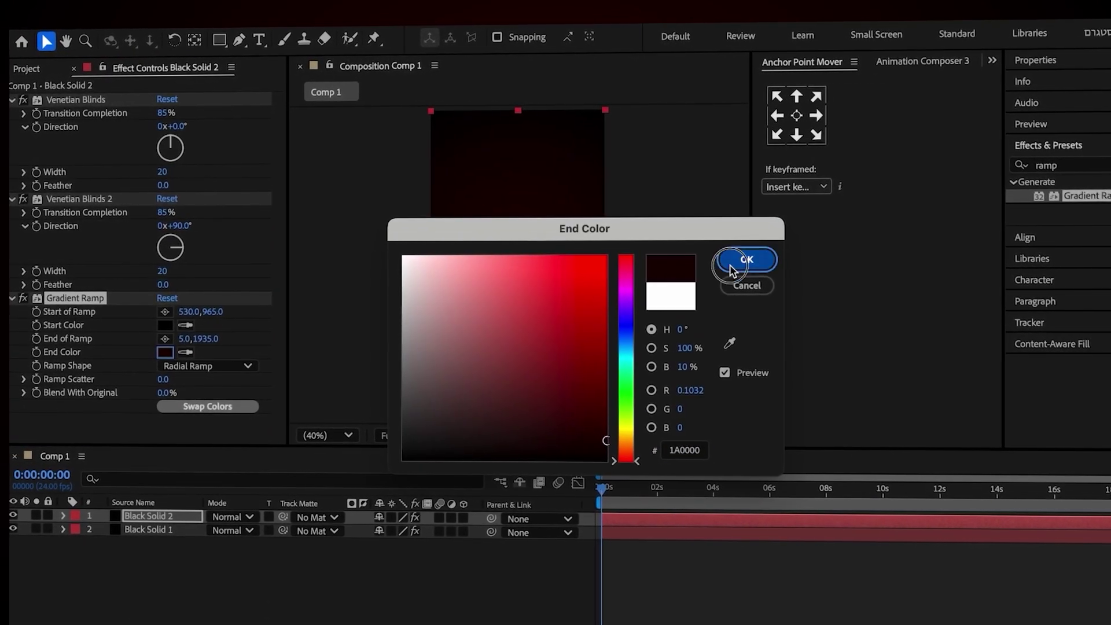
{"action": "left_click", "coordinate": [734, 257]}
{"action": "left_click", "coordinate": [168, 325]}
{"action": "left_click_drag", "start_coordinate": [575, 488], "coordinate": [641, 507]}
{"action": "left_click", "coordinate": [722, 397]}
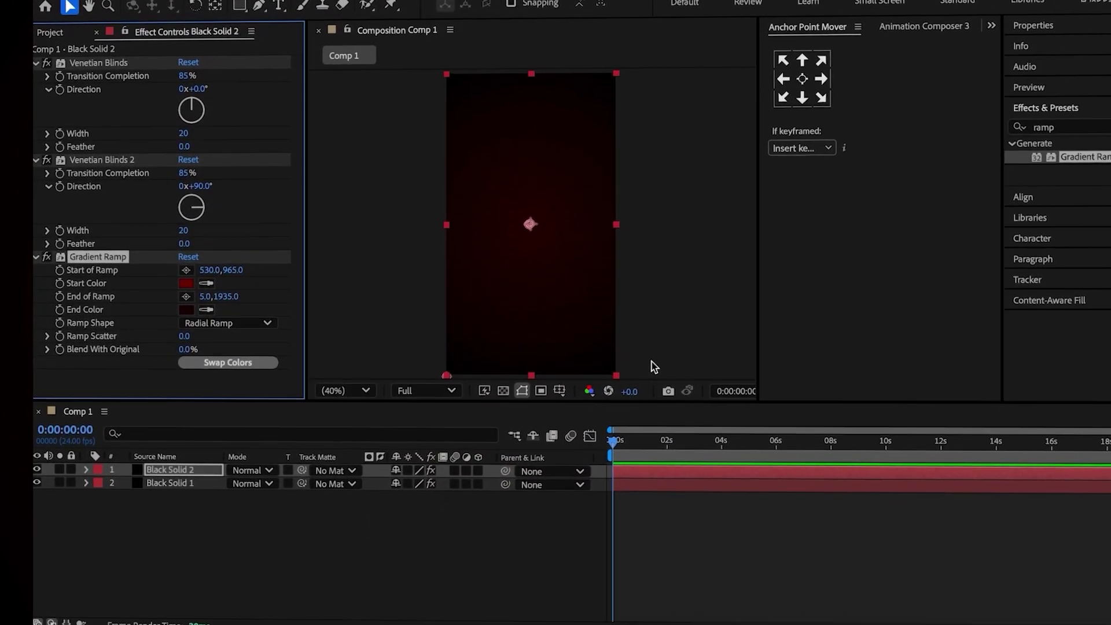
- Start a third solid layer from the timeline's New menu
{"action": "right_click", "coordinate": [217, 448]}
{"action": "mouse_move", "coordinate": [265, 458]}
{"action": "left_click", "coordinate": [429, 468]}
- Add Black Solid 3 with a dark red Grid effect and resized cells
{"action": "left_click", "coordinate": [746, 444]}
{"action": "double_click", "coordinate": [1037, 118]}
{"action": "type", "text": "grid"}
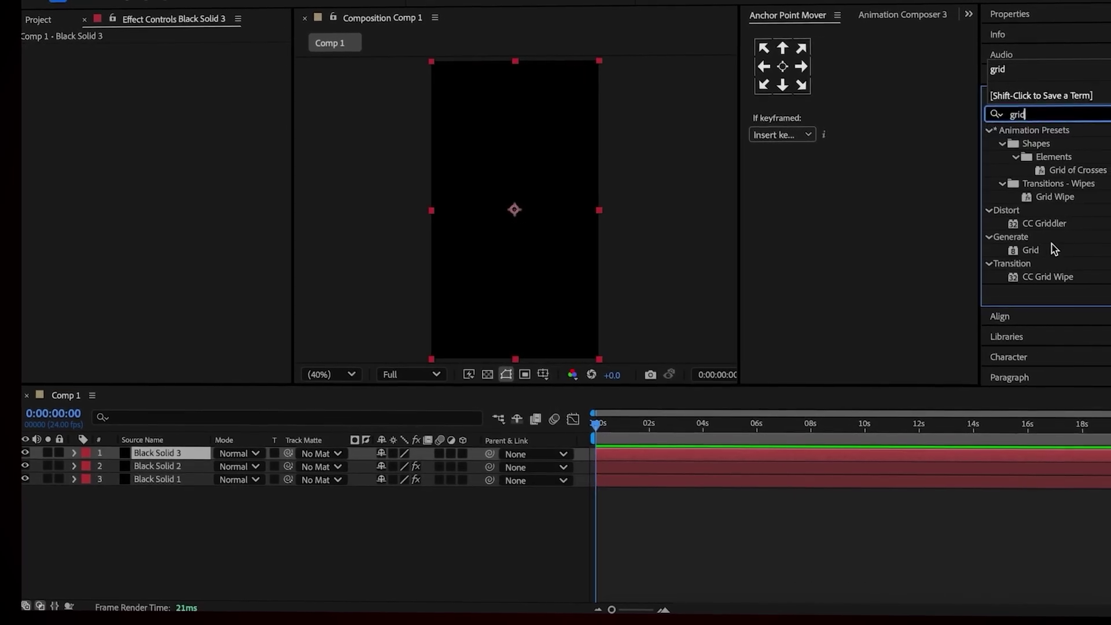
{"action": "double_click", "coordinate": [1043, 252]}
{"action": "left_click_drag", "start_coordinate": [213, 67], "coordinate": [74, 96]}
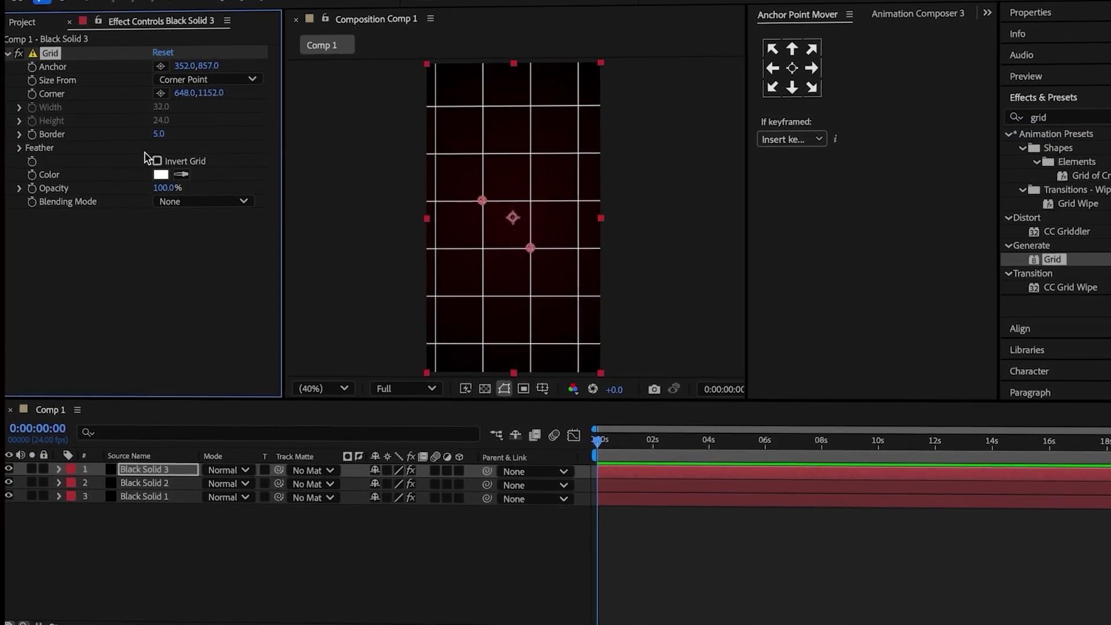
{"action": "left_click", "coordinate": [159, 175]}
{"action": "left_click", "coordinate": [739, 213]}
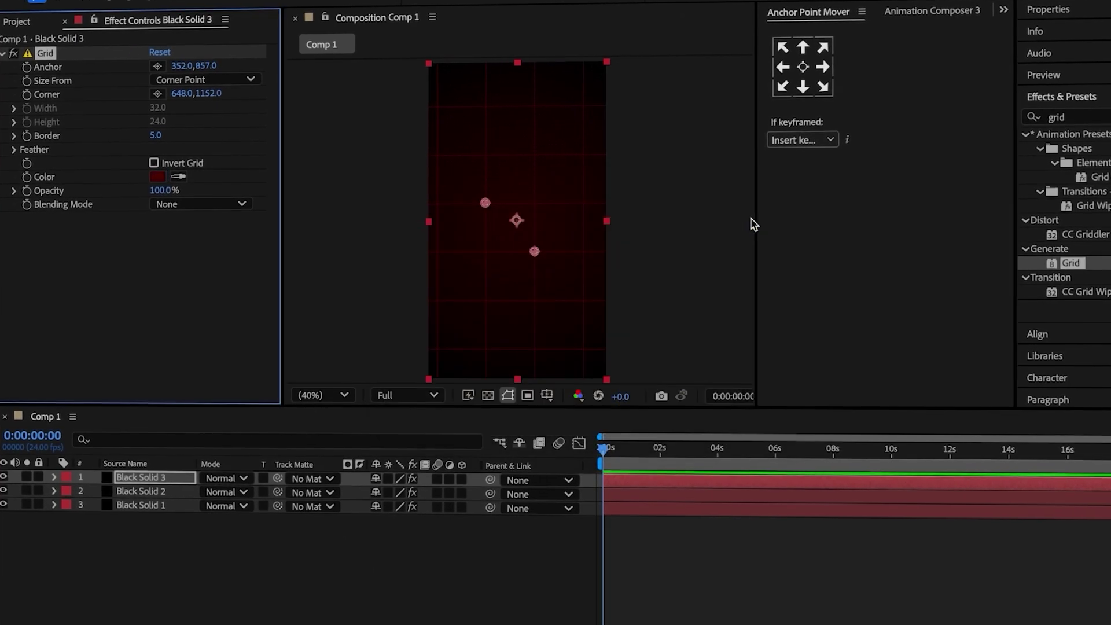
- Fade the grid solid to 20% opacity and draw a white rectangle mid-frame
{"action": "key", "text": "t"}
{"action": "left_click", "coordinate": [199, 544]}
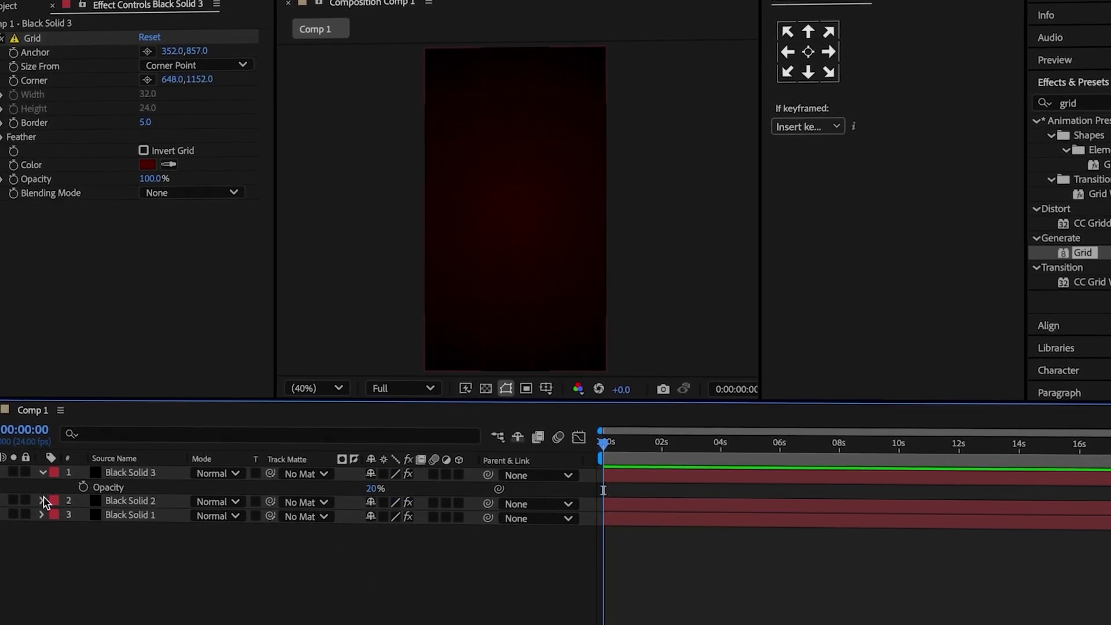
{"action": "left_click", "coordinate": [44, 473]}
{"action": "mouse_move", "coordinate": [473, 148]}
{"action": "left_mouse_down"}
{"action": "mouse_move", "coordinate": [533, 212]}
{"action": "mouse_move", "coordinate": [552, 256]}
{"action": "left_mouse_up"}
- Round the rectangle's corners and apply a 4-Color Gradient to it
{"action": "double_click", "coordinate": [516, 189]}
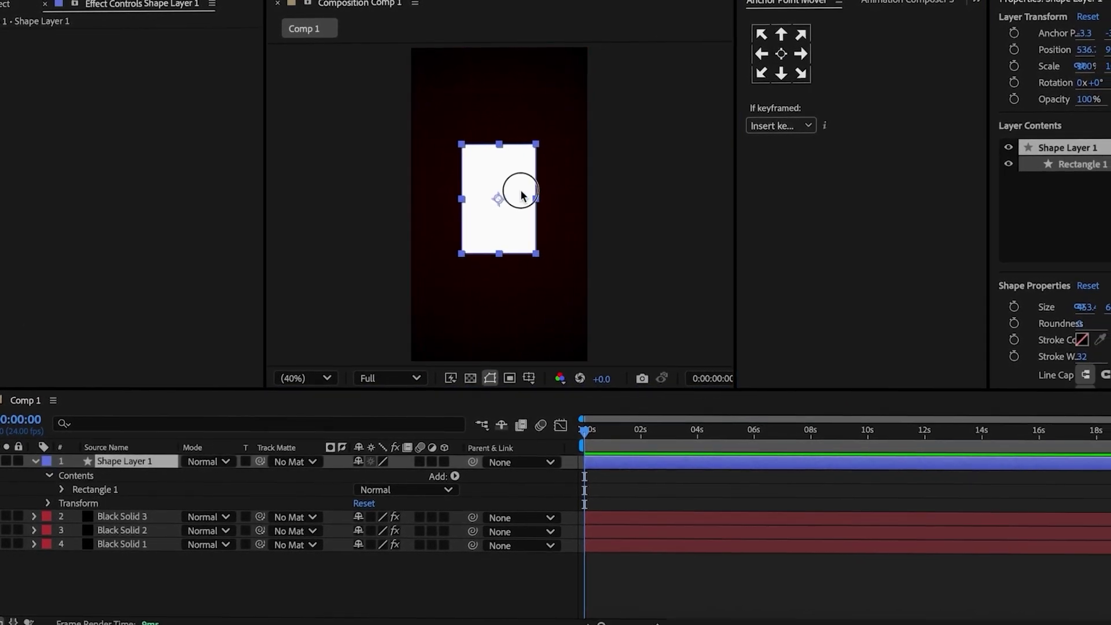
{"action": "left_click", "coordinate": [363, 547]}
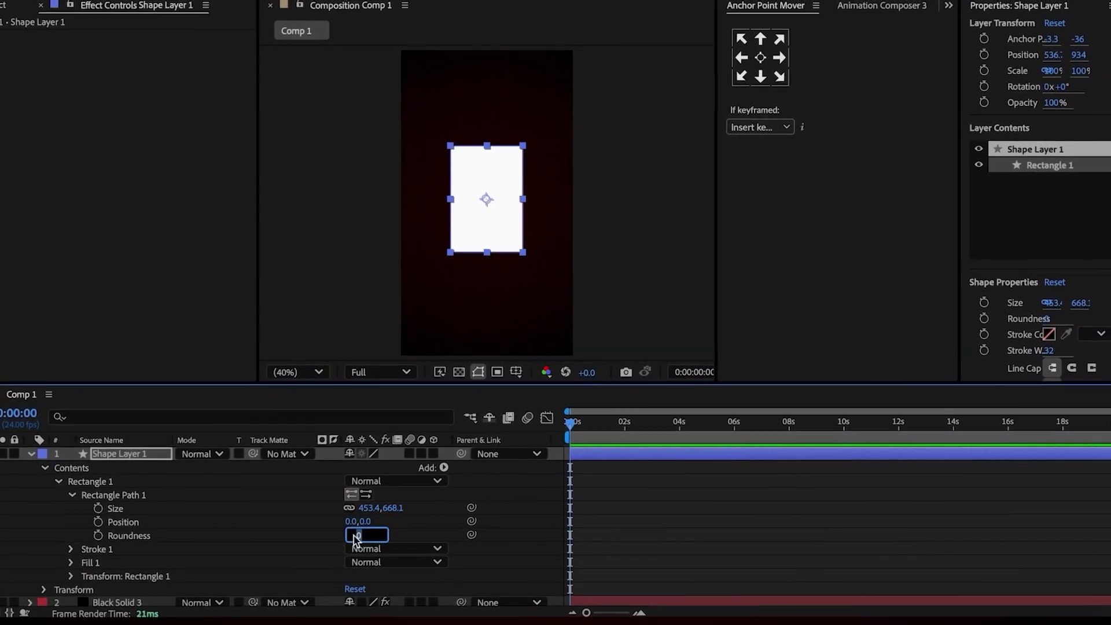
{"action": "left_click", "coordinate": [238, 540]}
{"action": "left_click", "coordinate": [978, 161]}
{"action": "left_click", "coordinate": [1028, 111]}
{"action": "type", "text": "4"}
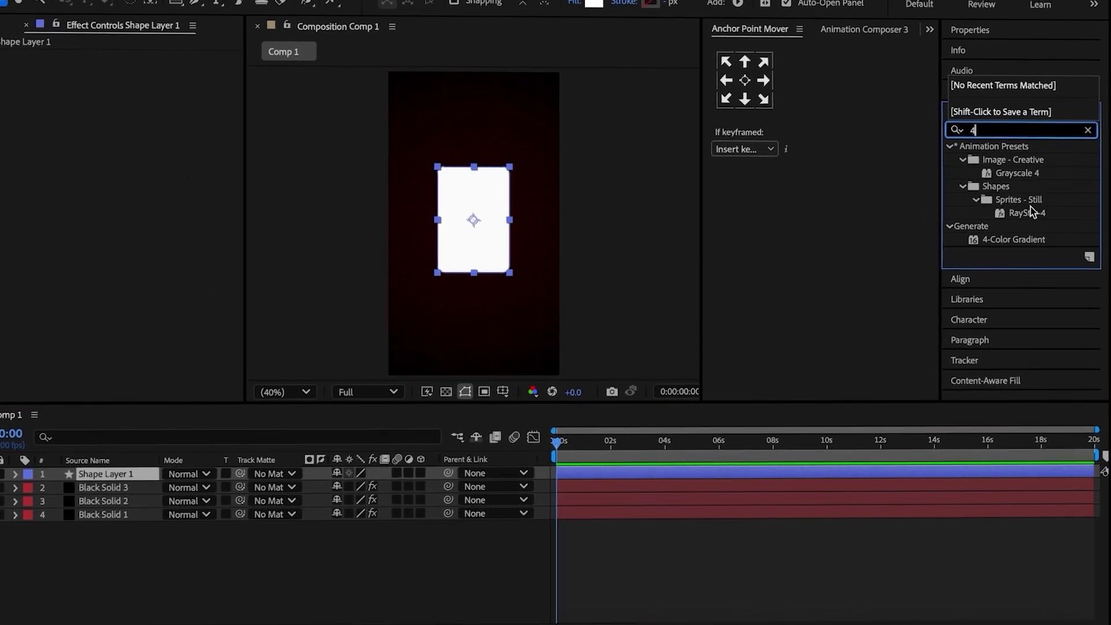
{"action": "double_click", "coordinate": [1018, 234]}
- Set the four gradient colours to greys, with white as colour 3
{"action": "left_click", "coordinate": [124, 90]}
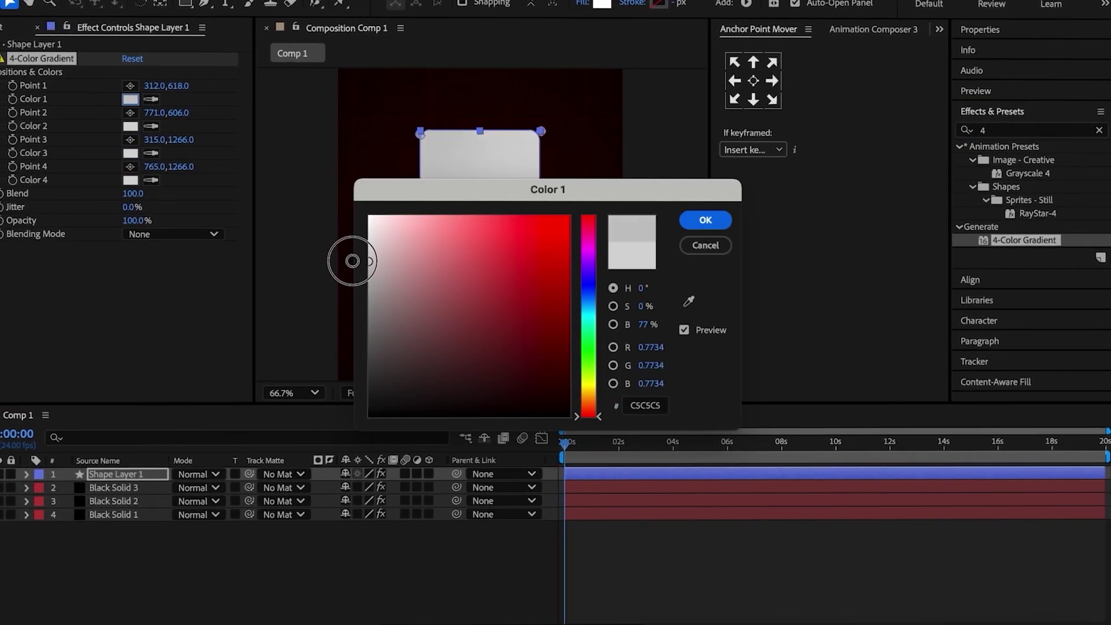
{"action": "key", "text": "Return"}
{"action": "left_click", "coordinate": [128, 179]}
{"action": "left_click", "coordinate": [376, 281]}
{"action": "left_click_drag", "start_coordinate": [384, 281], "coordinate": [359, 293]}
{"action": "key", "text": "Return"}
{"action": "left_click", "coordinate": [138, 126]}
{"action": "key", "text": "Return"}
{"action": "left_click", "coordinate": [147, 154]}
{"action": "left_click_drag", "start_coordinate": [384, 240], "coordinate": [327, 210]}
{"action": "left_click", "coordinate": [728, 221]}
- Add an adjustment layer with Venetian Blinds at 25% transition completion
{"action": "right_click", "coordinate": [249, 422]}
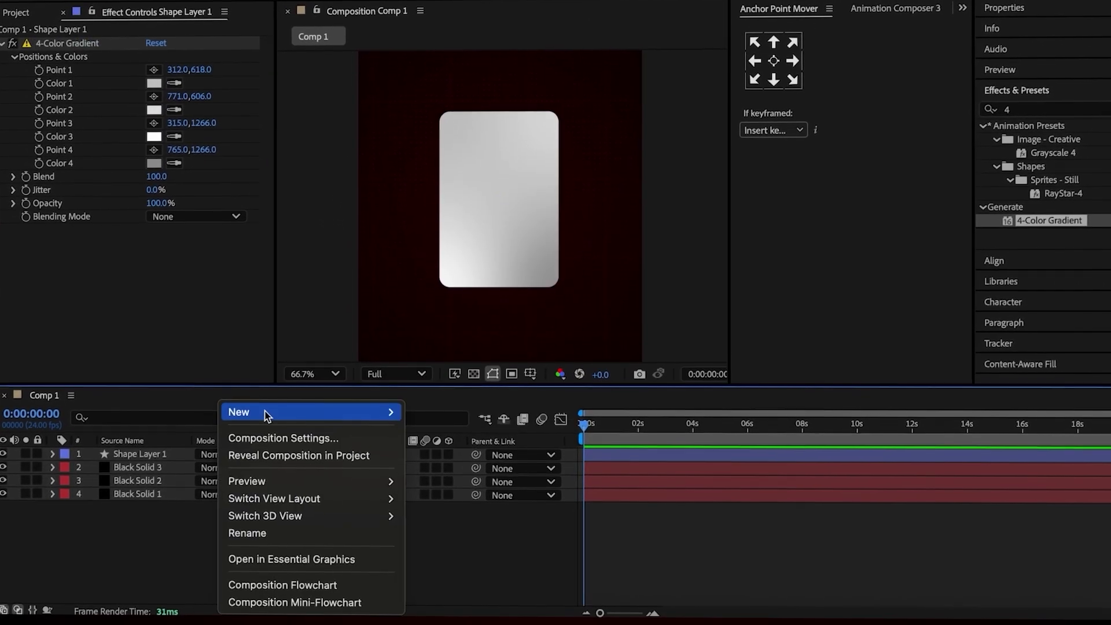
{"action": "mouse_move", "coordinate": [294, 432]}
{"action": "left_click", "coordinate": [477, 546]}
{"action": "left_click", "coordinate": [1035, 126]}
{"action": "type", "text": "vene"}
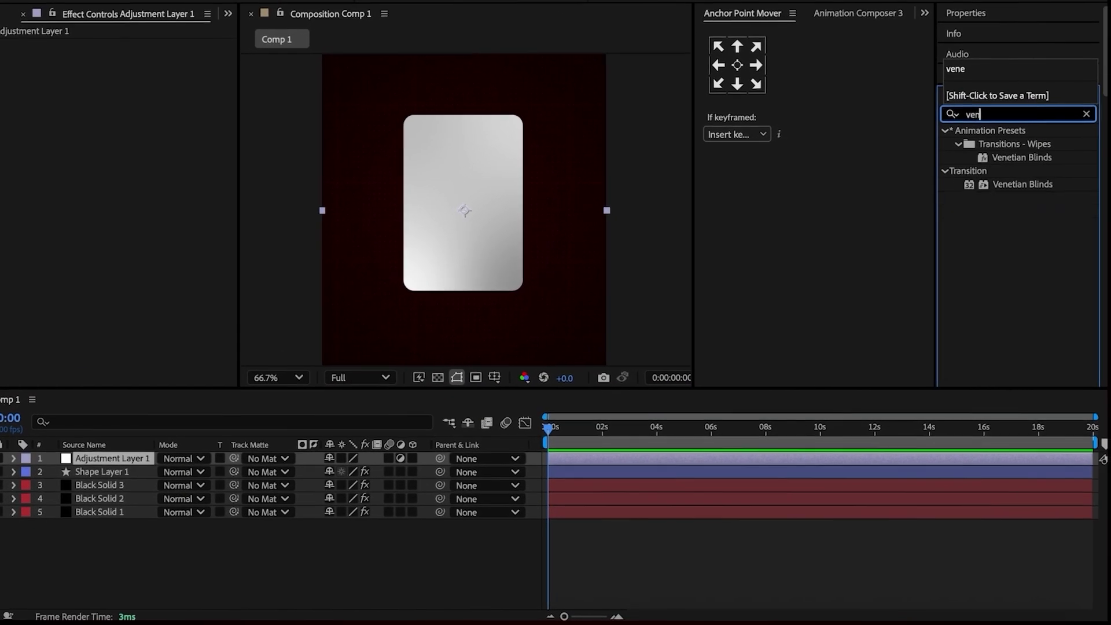
{"action": "double_click", "coordinate": [1033, 178]}
{"action": "left_click", "coordinate": [114, 66]}
{"action": "type", "text": "25"}
{"action": "key", "text": "Return"}
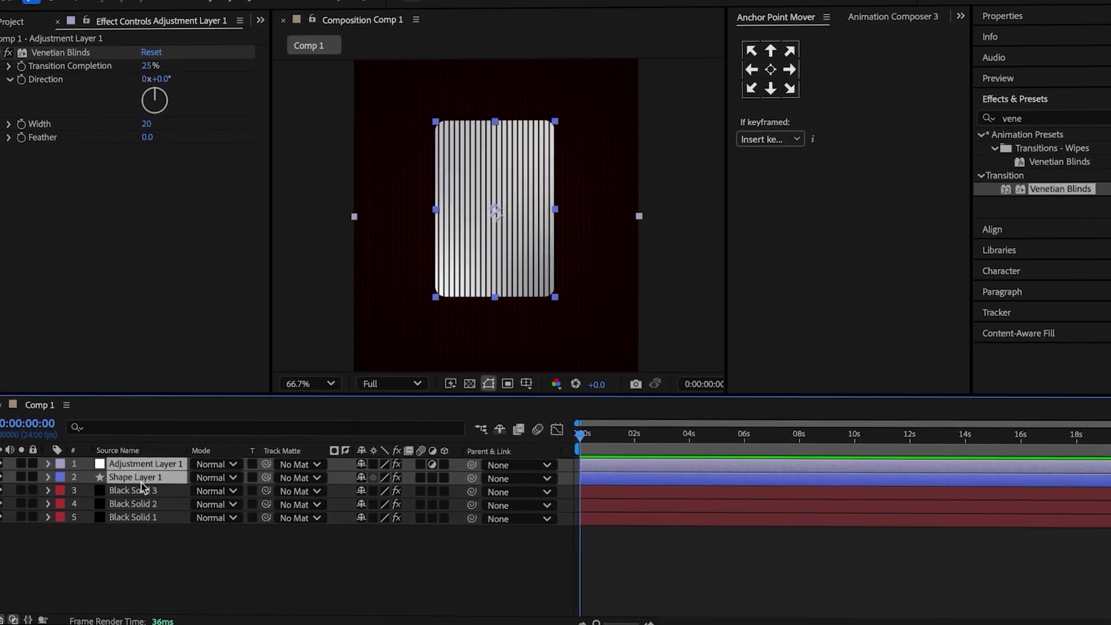
- Pre-compose the card layers into Pre-comp 1
{"action": "right_click", "coordinate": [141, 464]}
{"action": "left_click", "coordinate": [221, 515]}
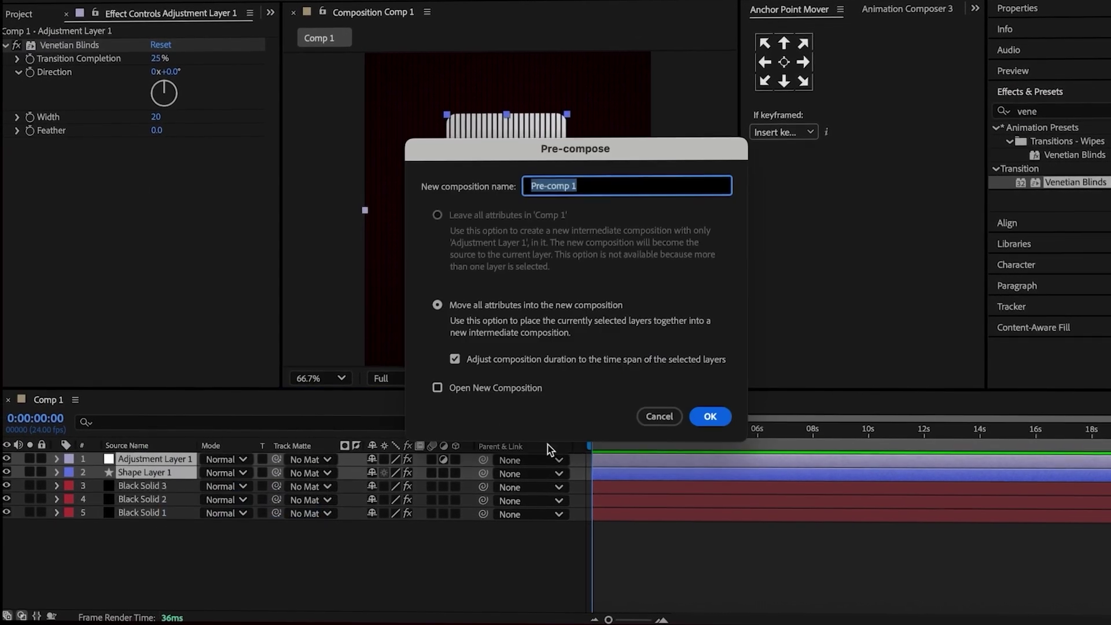
{"action": "left_click", "coordinate": [708, 416]}
- Inside Pre-comp 1, set the blinds to 49° direction, width 15, and 30% opacity
{"action": "double_click", "coordinate": [156, 461]}
{"action": "left_click", "coordinate": [164, 461]}
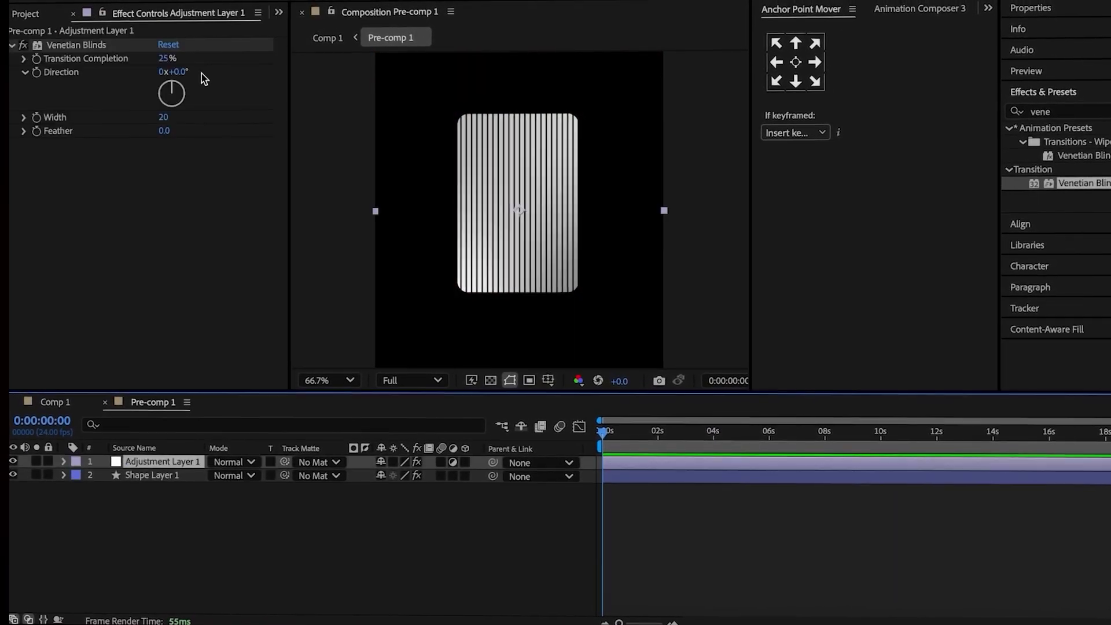
{"action": "mouse_move", "coordinate": [174, 94]}
{"action": "left_mouse_down"}
{"action": "mouse_move", "coordinate": [189, 88]}
{"action": "mouse_move", "coordinate": [181, 102]}
{"action": "mouse_move", "coordinate": [174, 93]}
{"action": "mouse_move", "coordinate": [189, 100]}
{"action": "left_mouse_up"}
{"action": "left_click_drag", "start_coordinate": [174, 143], "coordinate": [172, 157]}
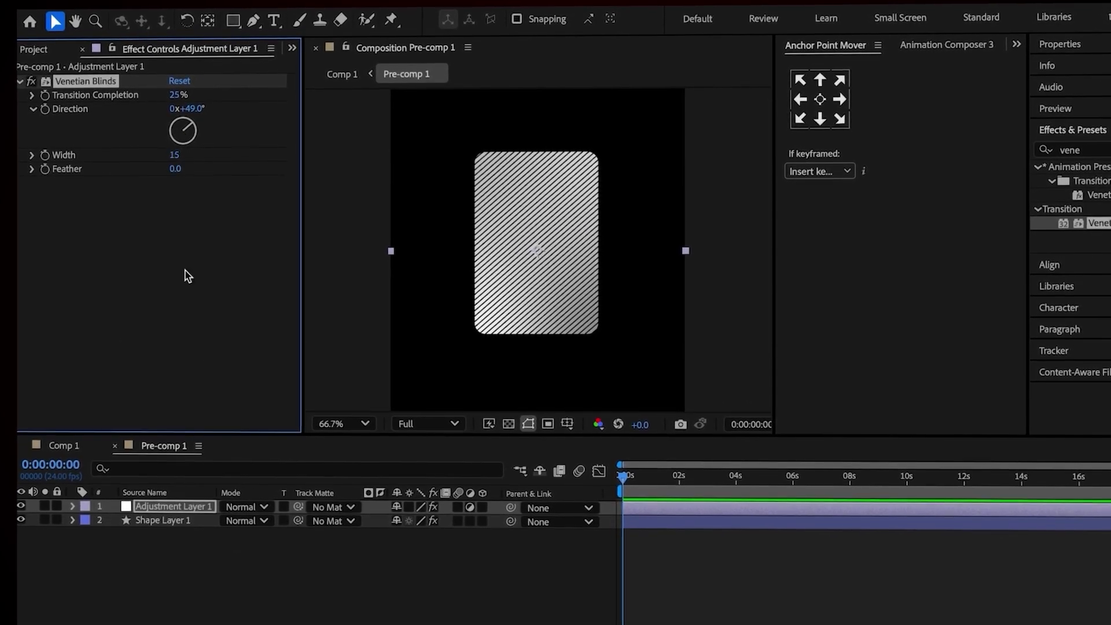
{"action": "key", "text": "t"}
{"action": "left_click_drag", "start_coordinate": [400, 518], "coordinate": [312, 595]}
- In Comp 1, give the card a grey Inner Glow with size 75 and range 40%
{"action": "left_click", "coordinate": [110, 413]}
{"action": "right_click", "coordinate": [159, 475]}
{"action": "mouse_move", "coordinate": [280, 358]}
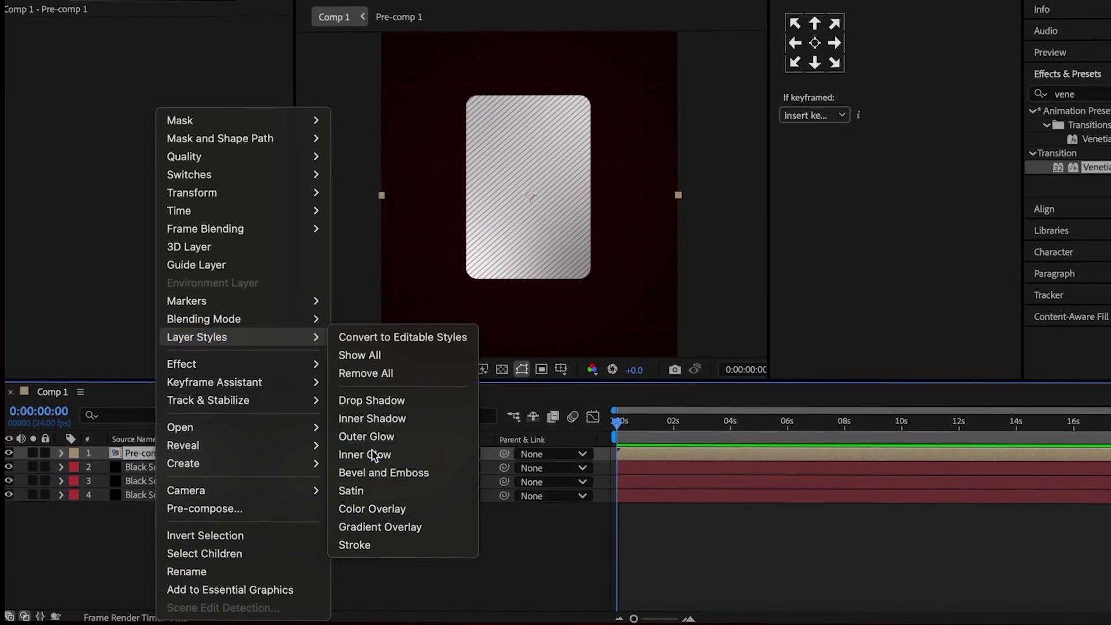
{"action": "left_click", "coordinate": [373, 457]}
{"action": "left_click", "coordinate": [90, 512]}
{"action": "left_click", "coordinate": [393, 581]}
{"action": "left_click", "coordinate": [411, 310]}
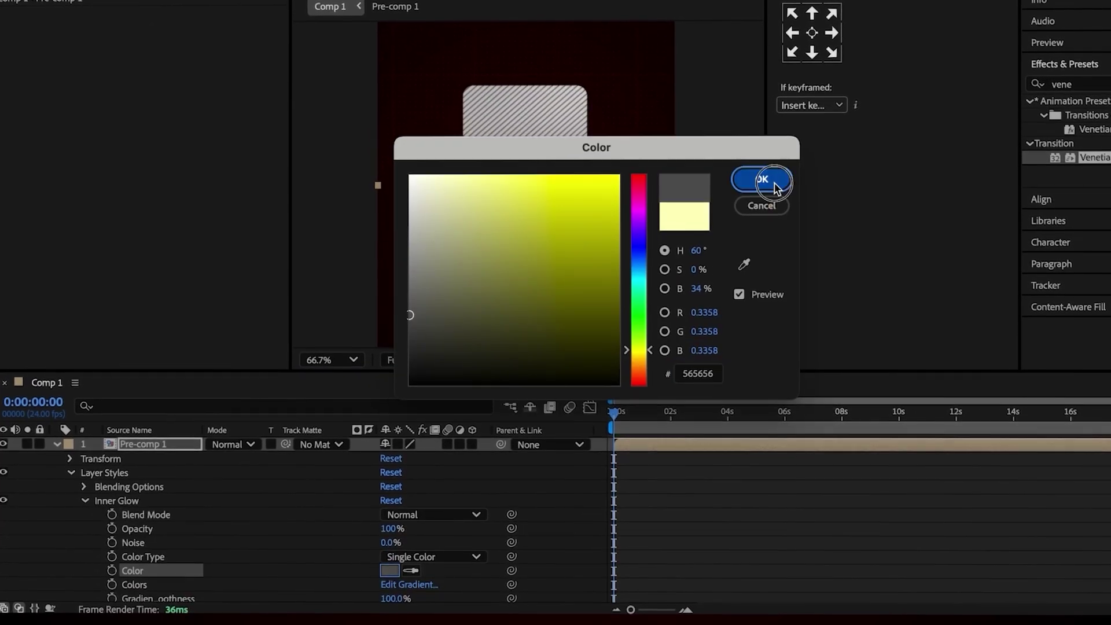
{"action": "left_click", "coordinate": [762, 181]}
{"action": "scroll", "coordinate": [389, 523], "scroll_direction": "down", "scroll_amount": 5}
{"action": "mouse_move", "coordinate": [390, 531]}
{"action": "left_mouse_down"}
{"action": "mouse_move", "coordinate": [449, 524]}
{"action": "mouse_move", "coordinate": [405, 516]}
{"action": "left_mouse_up"}
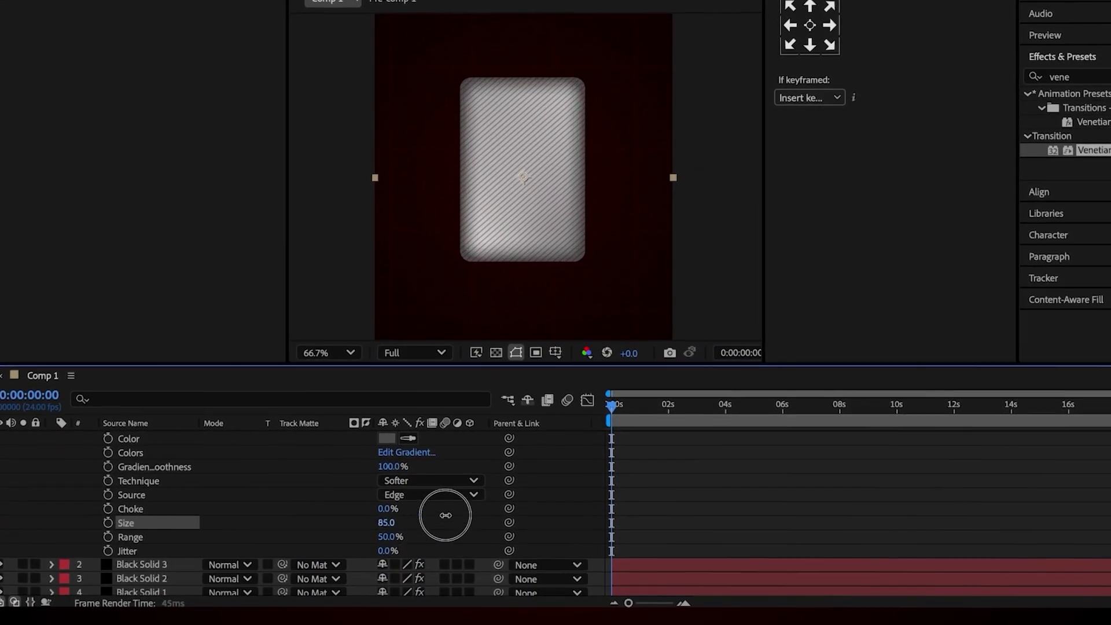
{"action": "left_click_drag", "start_coordinate": [386, 536], "coordinate": [387, 532]}
- Add a 'Hidden' text layer, scale it to about 230% and shift it left
{"action": "right_click", "coordinate": [379, 376]}
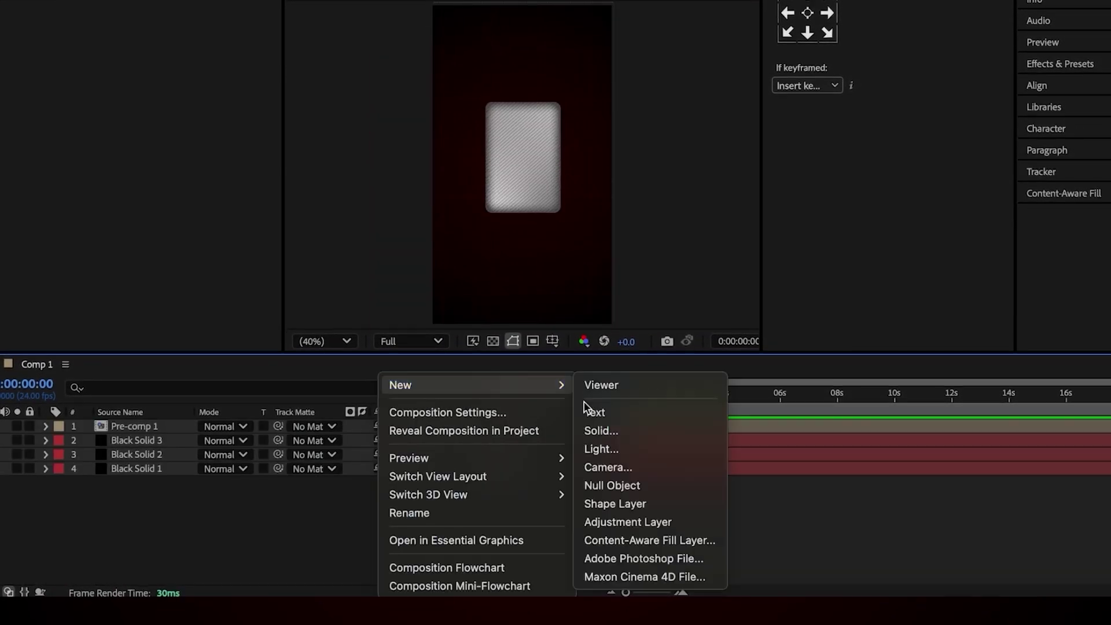
{"action": "left_click", "coordinate": [596, 407]}
{"action": "type", "text": "Hidden"}
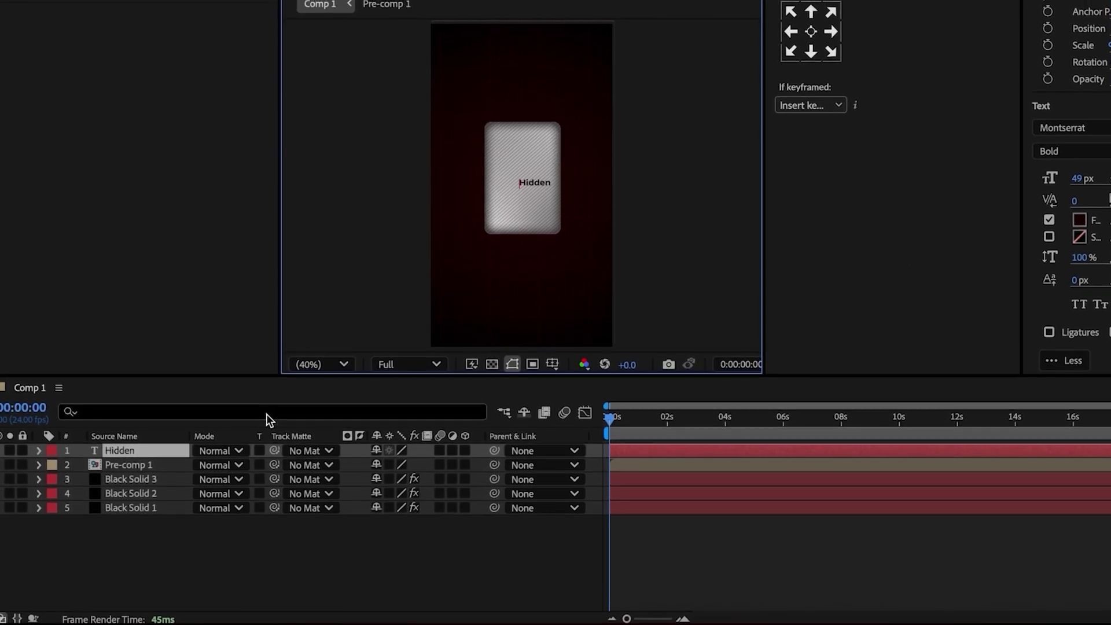
{"action": "type", "text": "s"}
{"action": "left_click_drag", "start_coordinate": [408, 483], "coordinate": [538, 486]}
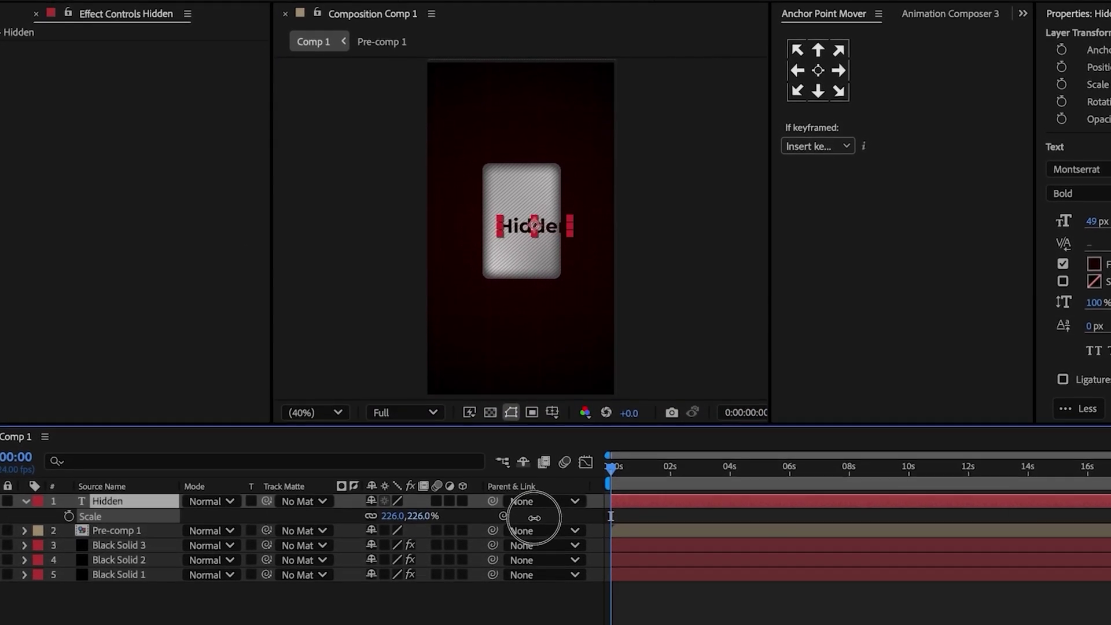
{"action": "key", "text": "p"}
{"action": "left_click_drag", "start_coordinate": [375, 510], "coordinate": [328, 512]}
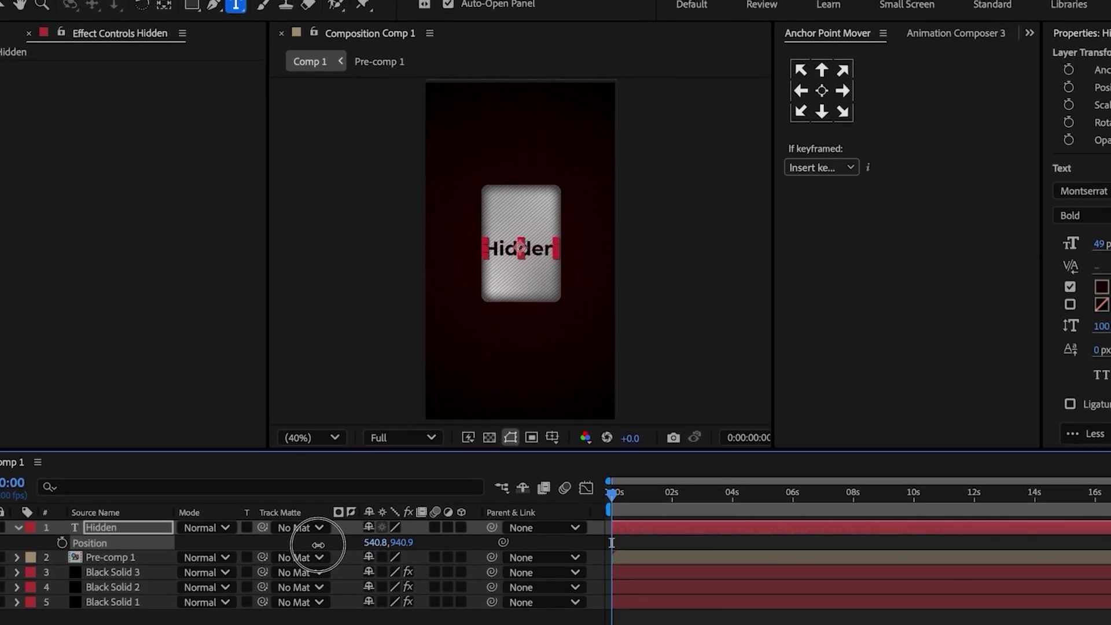
{"action": "key", "text": "p"}
{"action": "key", "text": "F2"}
- Make text and card 3D, parent Hidden to Pre-comp 1, and push the card to Z 732
{"action": "left_click", "coordinate": [461, 521]}
{"action": "left_click", "coordinate": [464, 541]}
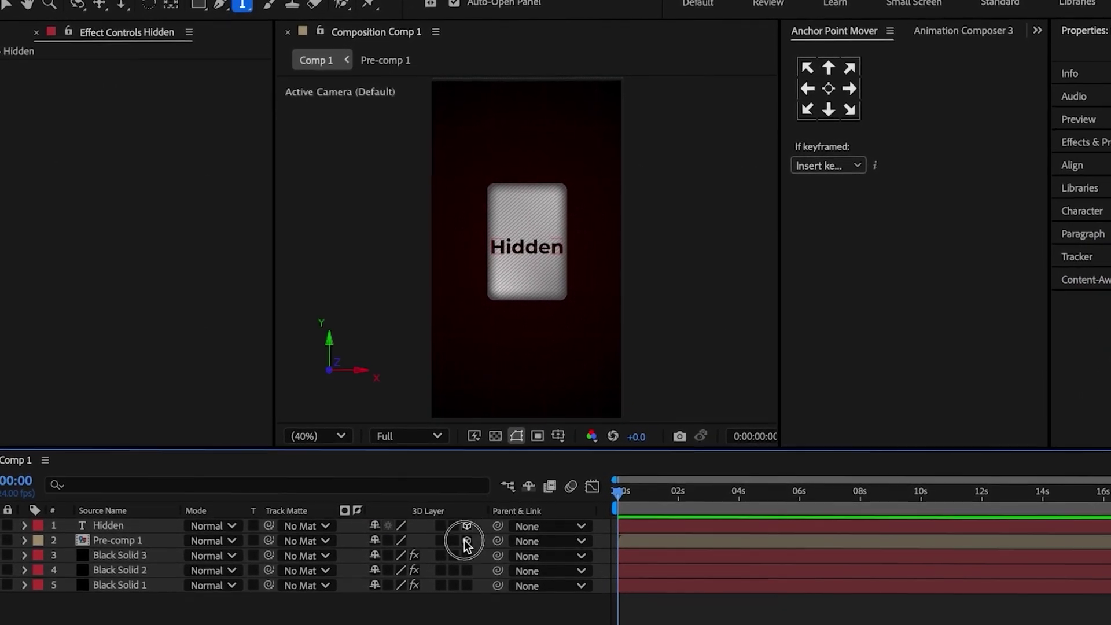
{"action": "left_click_drag", "start_coordinate": [496, 526], "coordinate": [171, 532]}
{"action": "left_click", "coordinate": [168, 533]}
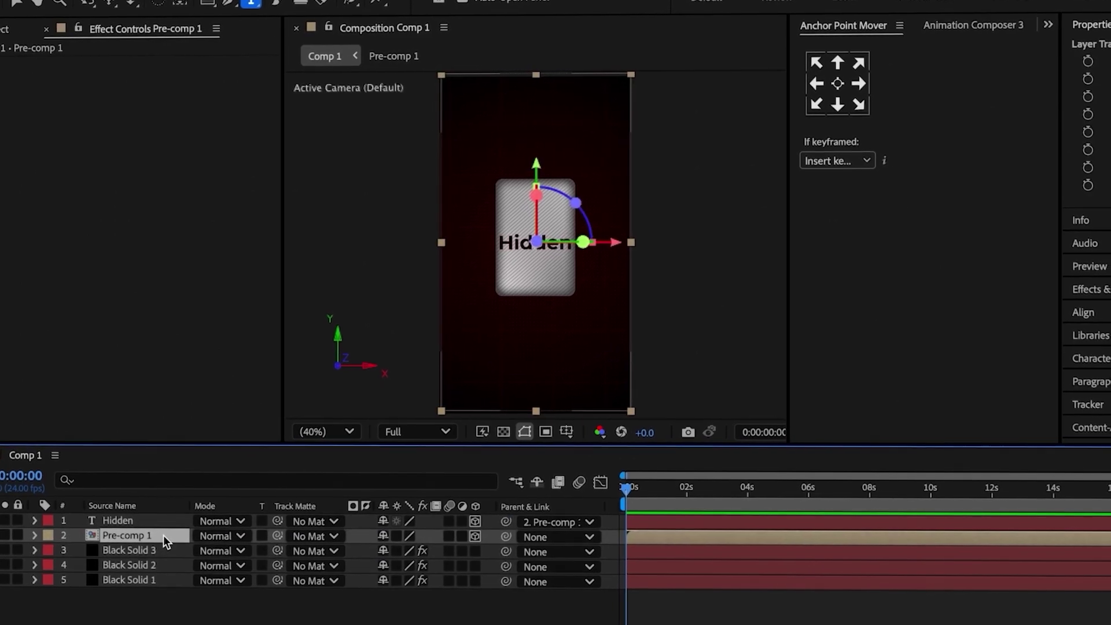
{"action": "key", "text": "p"}
{"action": "left_click_drag", "start_coordinate": [427, 554], "coordinate": [1000, 494]}
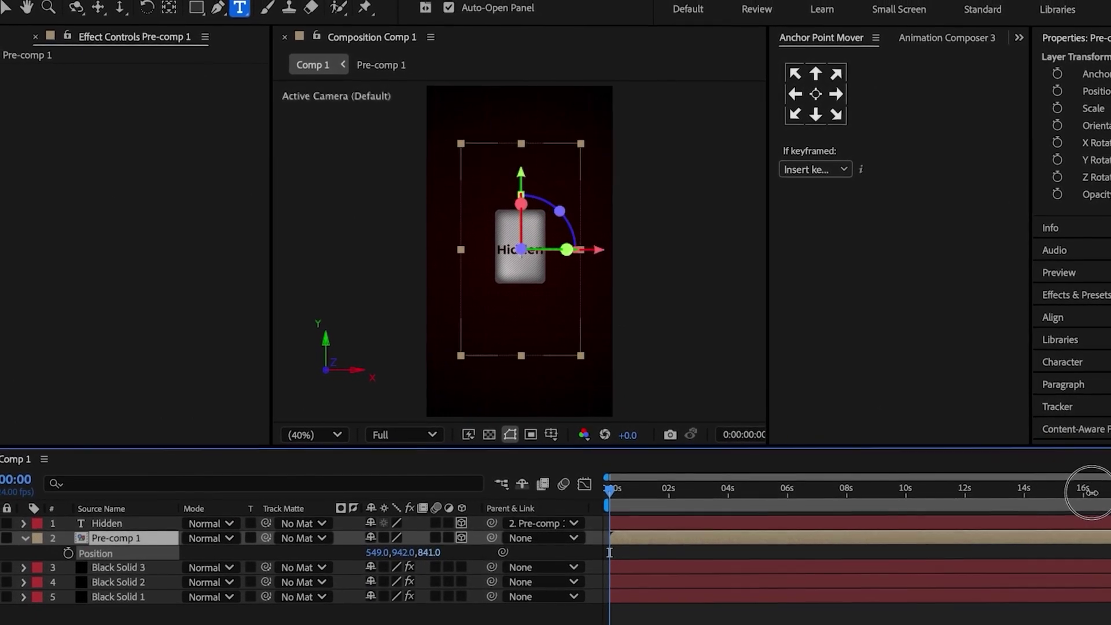
{"action": "key", "text": "p"}
- Duplicate the Hidden text and card pair, keeping the copied card under its text
{"action": "left_click", "coordinate": [115, 525], "text": "shift"}
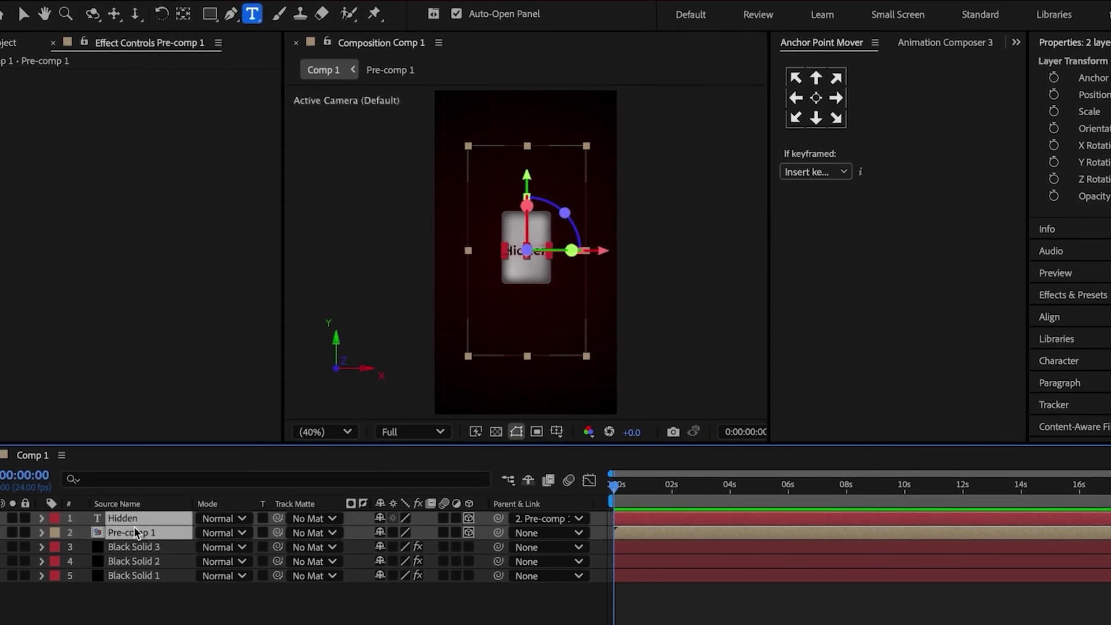
{"action": "key", "text": "ctrl+d"}
{"action": "left_click_drag", "start_coordinate": [134, 544], "coordinate": [136, 532]}
- Rename the copied text layer to 'Exposed' and reveal its card's position and rotation
{"action": "left_click", "coordinate": [151, 531]}
{"action": "key", "text": "p"}
{"action": "key", "text": "shift+r"}
{"action": "left_click", "coordinate": [405, 572]}
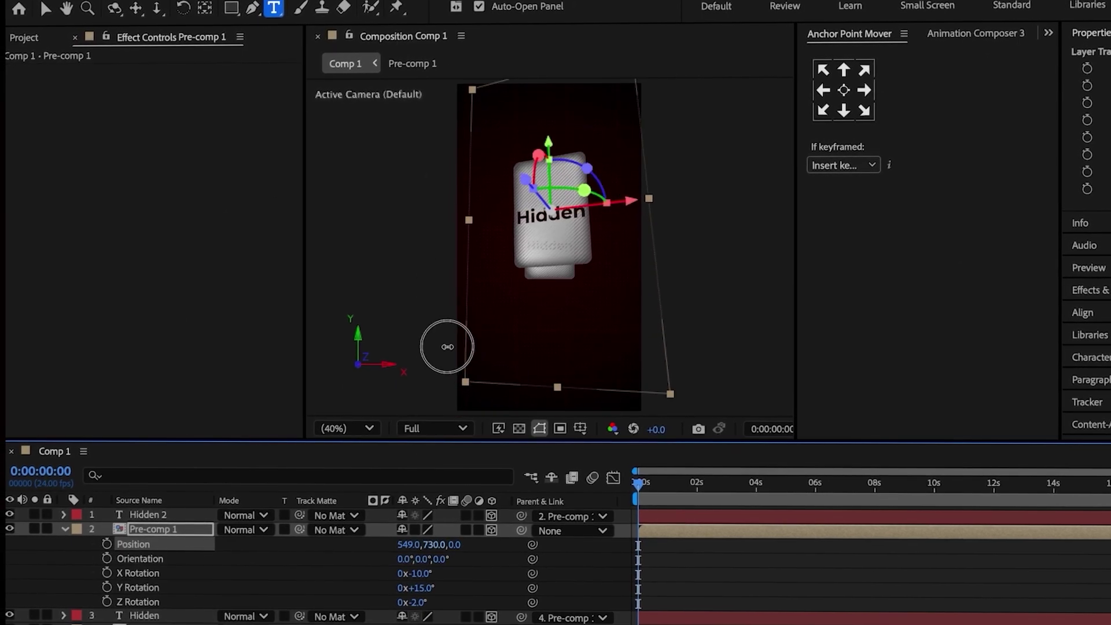
{"action": "left_click", "coordinate": [173, 514]}
{"action": "key", "text": "Return"}
{"action": "type", "text": "Exposed"}
{"action": "key", "text": "Return"}
{"action": "key", "text": "p"}
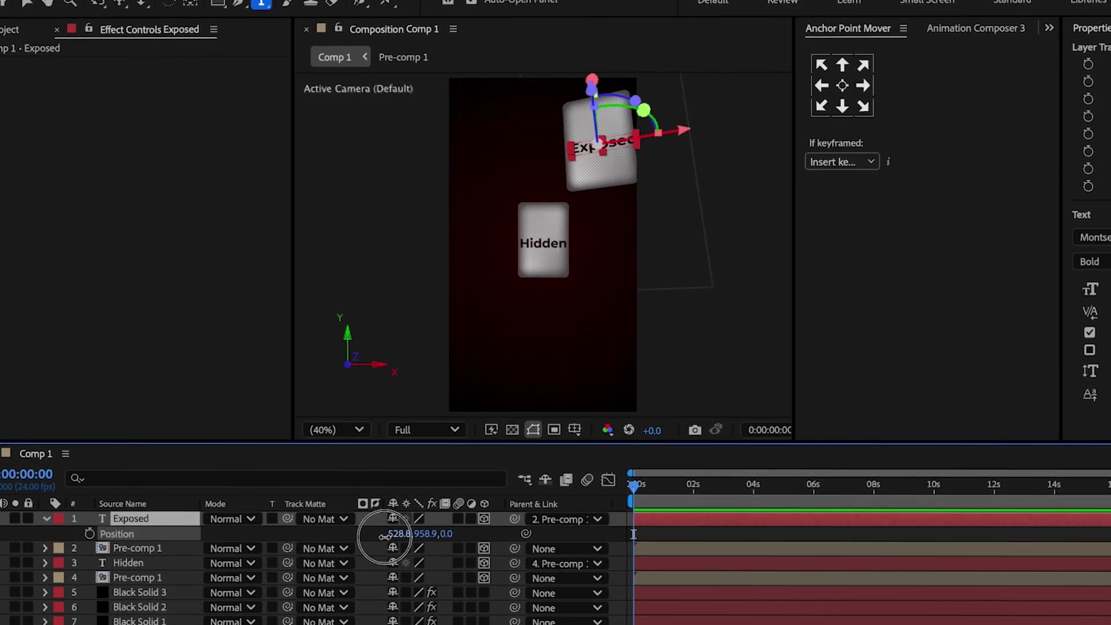
- Duplicate the Exposed text-and-card pair, move the new card lower and tilt it
{"action": "left_click", "coordinate": [130, 549], "text": "shift"}
{"action": "key", "text": "ctrl+d"}
{"action": "left_click_drag", "start_coordinate": [142, 550], "coordinate": [138, 536]}
{"action": "left_click", "coordinate": [138, 522]}
{"action": "key", "text": "p"}
{"action": "left_click_drag", "start_coordinate": [423, 537], "coordinate": [443, 537]}
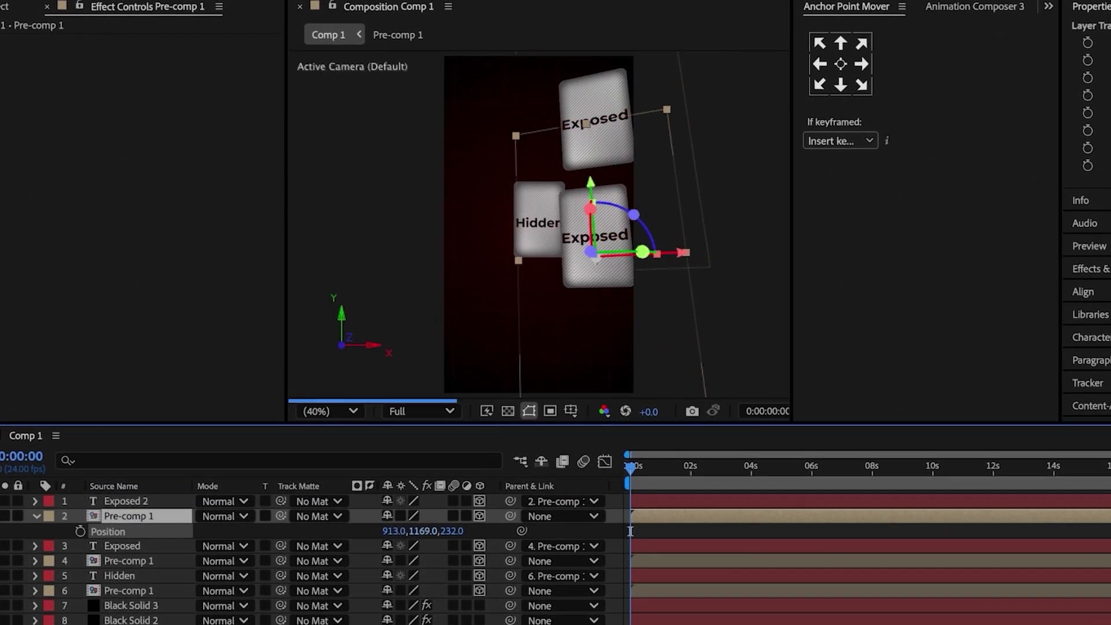
{"action": "key", "text": "shift+r"}
{"action": "mouse_move", "coordinate": [400, 578]}
{"action": "left_mouse_down"}
{"action": "mouse_move", "coordinate": [416, 578]}
{"action": "mouse_move", "coordinate": [384, 571]}
{"action": "left_mouse_up"}
{"action": "left_click", "coordinate": [125, 495]}
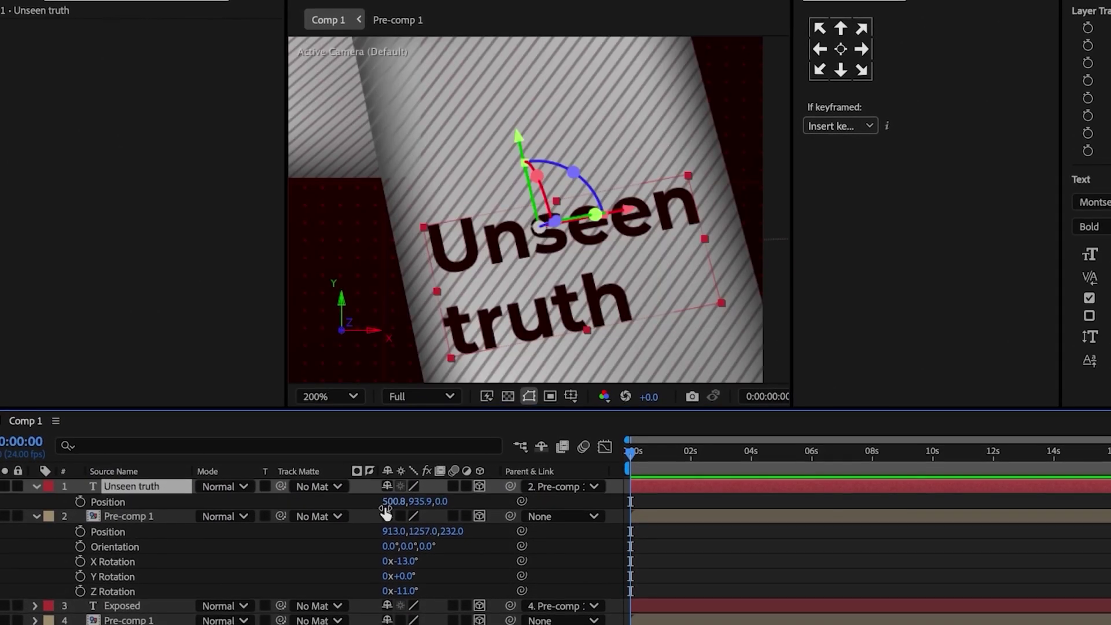
{"action": "left_click_drag", "start_coordinate": [391, 501], "coordinate": [393, 502]}
{"action": "left_click", "coordinate": [334, 395]}
{"action": "left_click", "coordinate": [331, 55]}
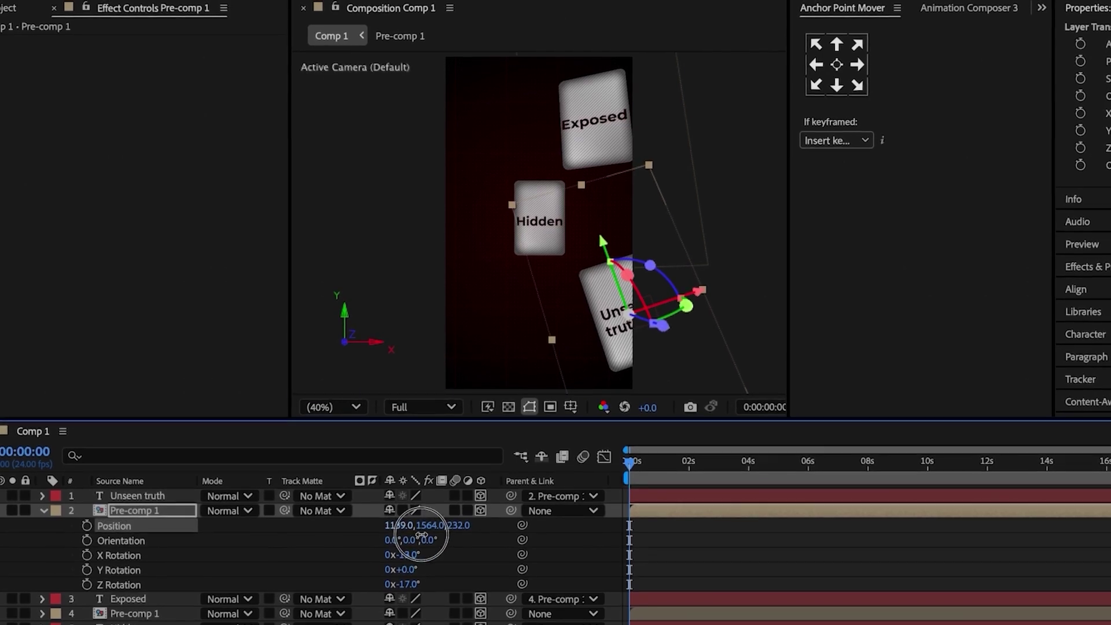
- Duplicate the Unseen truth pair, rename the copy 'Encrypted' and bring its card forward
{"action": "left_click", "coordinate": [139, 496], "text": "shift"}
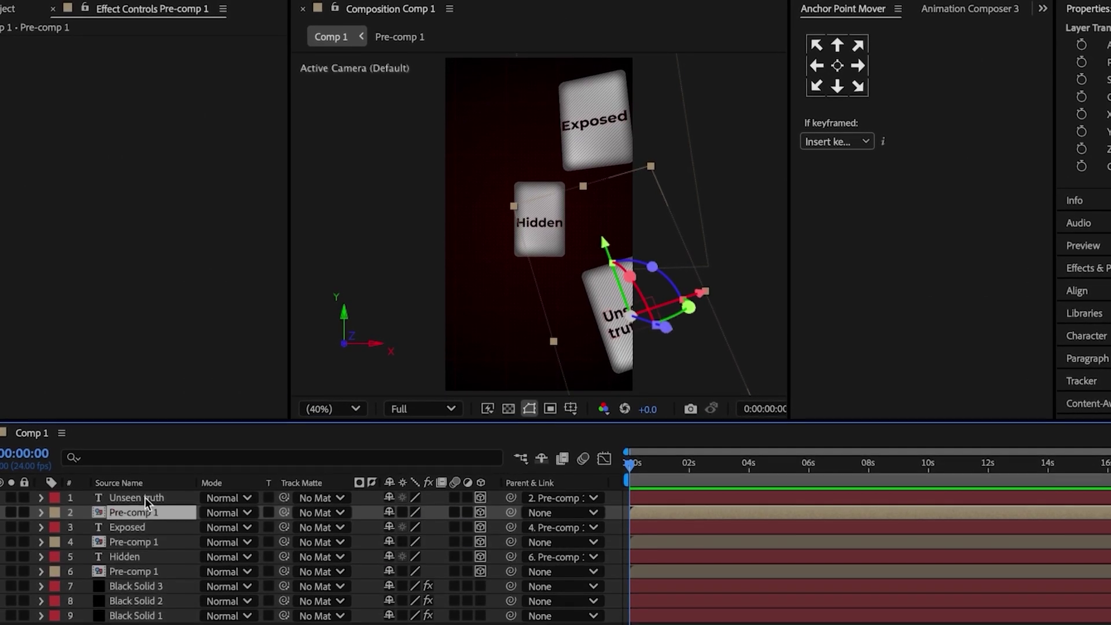
{"action": "key", "text": "ctrl+d"}
{"action": "left_click_drag", "start_coordinate": [144, 515], "coordinate": [144, 509]}
{"action": "key", "text": "p"}
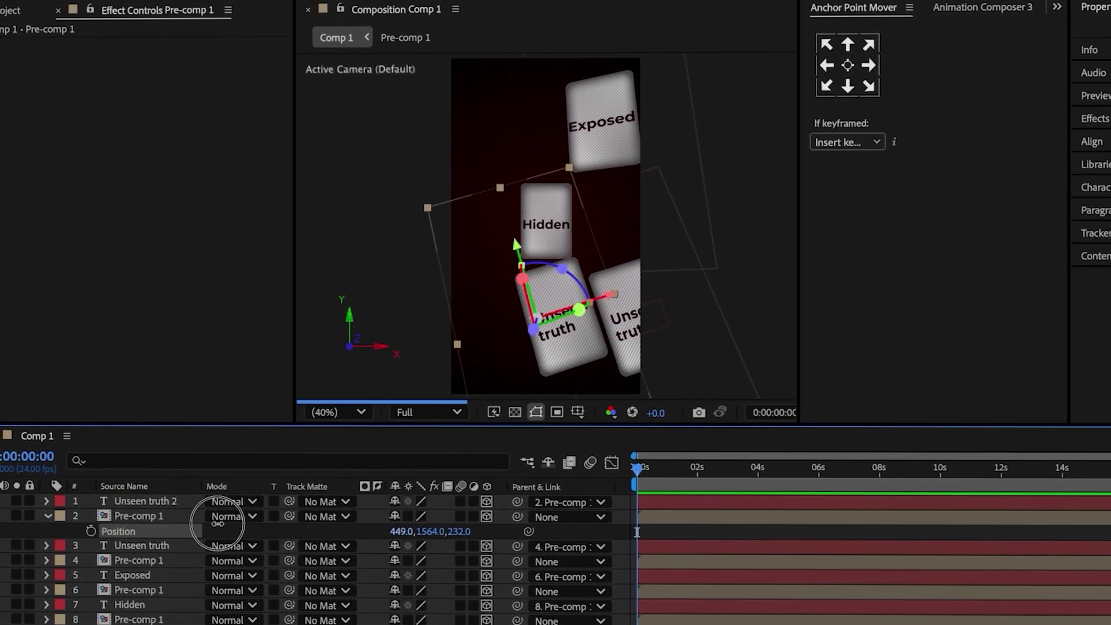
{"action": "left_click", "coordinate": [168, 509]}
{"action": "type", "text": "Encrypted"}
{"action": "key", "text": "Return"}
{"action": "key", "text": "p"}
{"action": "key", "text": "period"}
{"action": "key", "text": "period"}
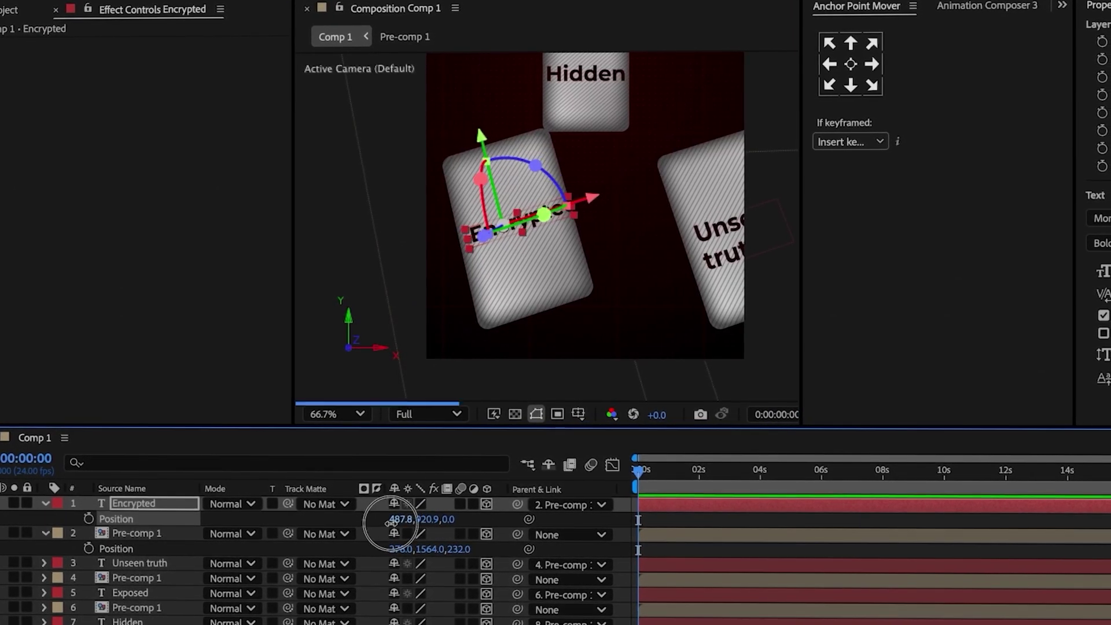
{"action": "left_click_drag", "start_coordinate": [457, 549], "coordinate": [260, 553]}
{"action": "key", "text": "shift+r"}
{"action": "key", "text": "shift+slash"}
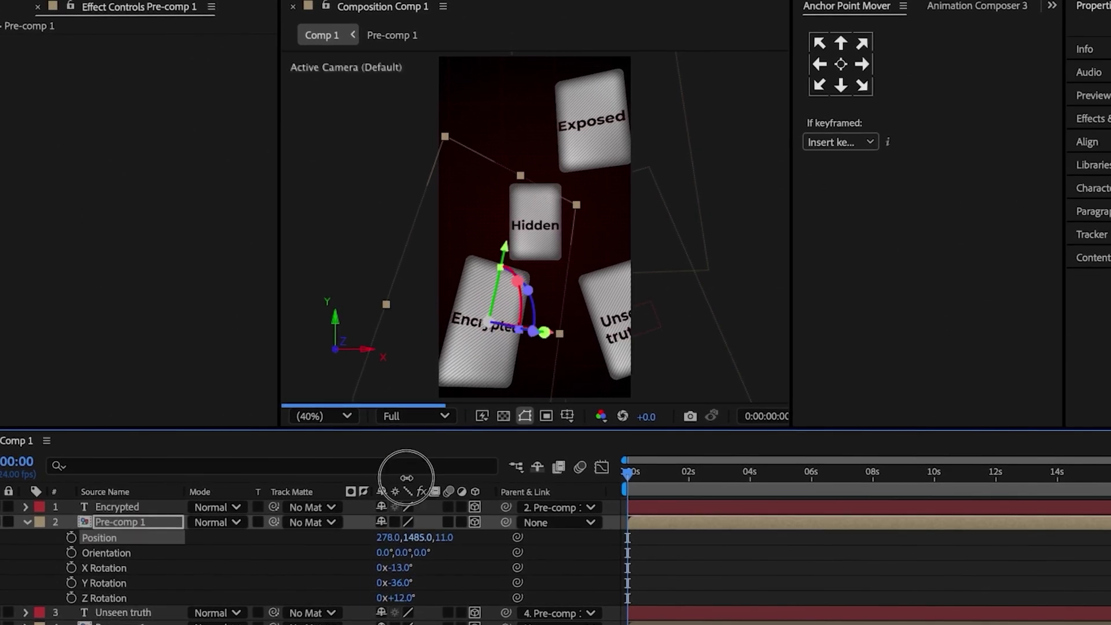
- Duplicate the Encrypted pair and move the copied card up the frame
{"action": "left_click", "coordinate": [120, 506], "text": "ctrl"}
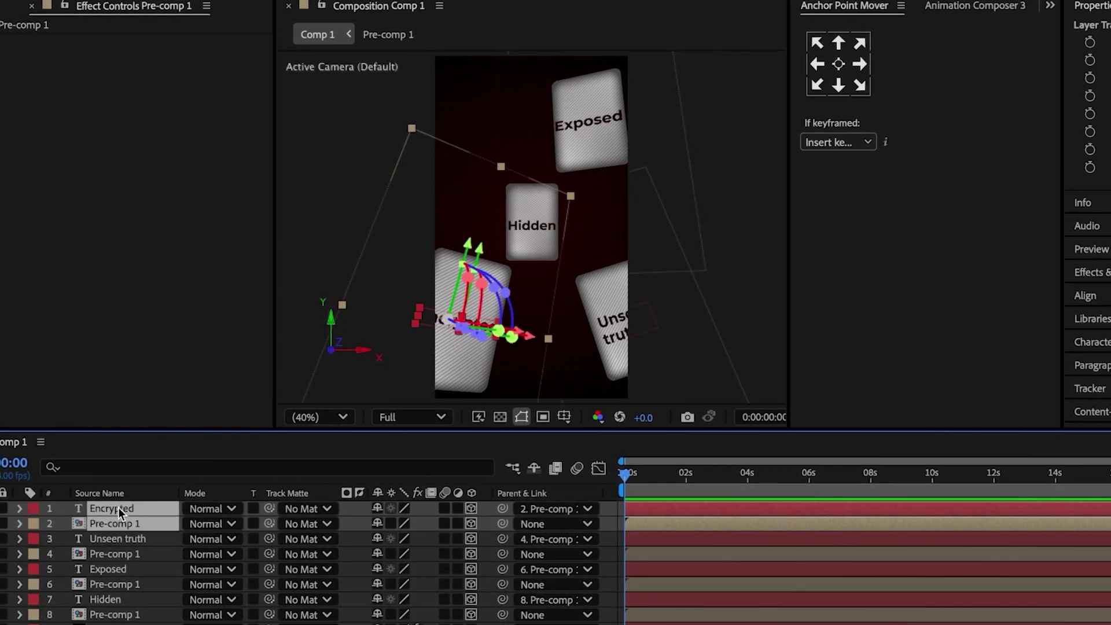
{"action": "key", "text": "ctrl+d"}
{"action": "left_click_drag", "start_coordinate": [117, 537], "coordinate": [117, 517]}
{"action": "key", "text": "p"}
{"action": "left_click_drag", "start_coordinate": [409, 540], "coordinate": [409, 211]}
{"action": "scroll", "coordinate": [409, 211], "scroll_direction": "up", "scroll_amount": 2}
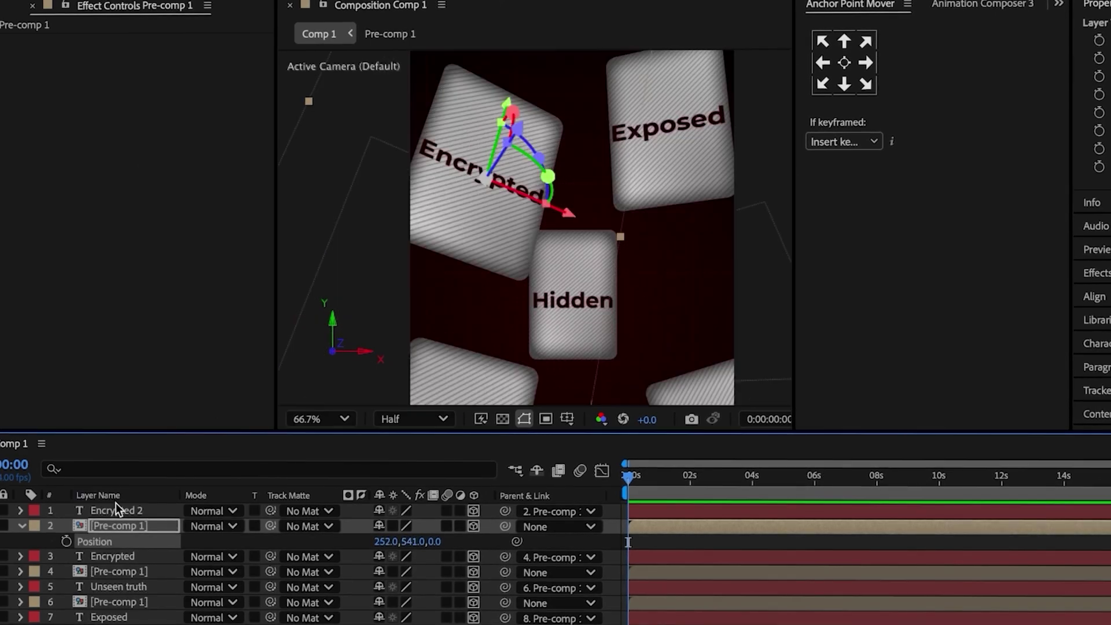
- Make the copy the 'Revealed' card and nudge its position and rotation
{"action": "left_click", "coordinate": [123, 512]}
{"action": "key", "text": "p"}
{"action": "left_click", "coordinate": [385, 527]}
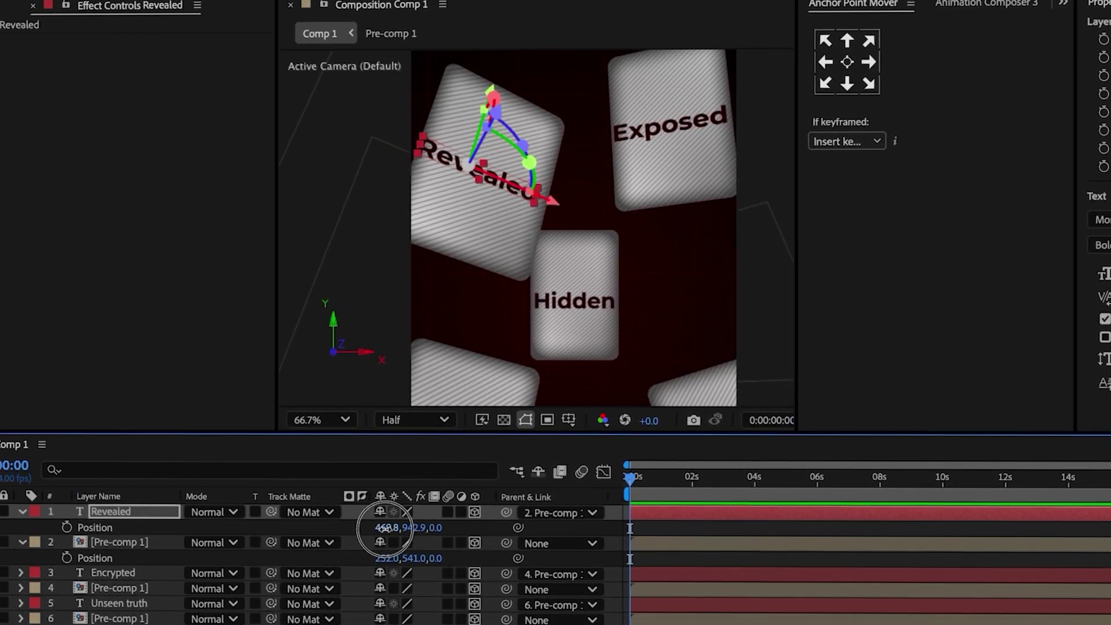
{"action": "key", "text": "ctrl+Down"}
{"action": "key", "text": "shift+r"}
{"action": "key", "text": "comma"}
{"action": "left_click", "coordinate": [405, 576]}
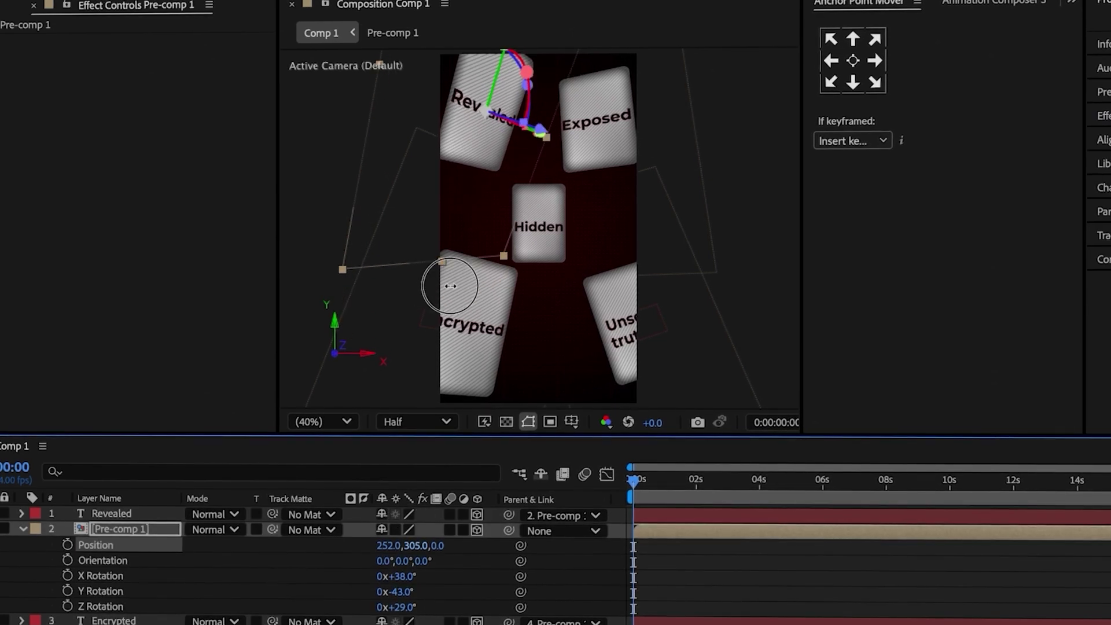
{"action": "left_click_drag", "start_coordinate": [477, 128], "coordinate": [478, 126]}
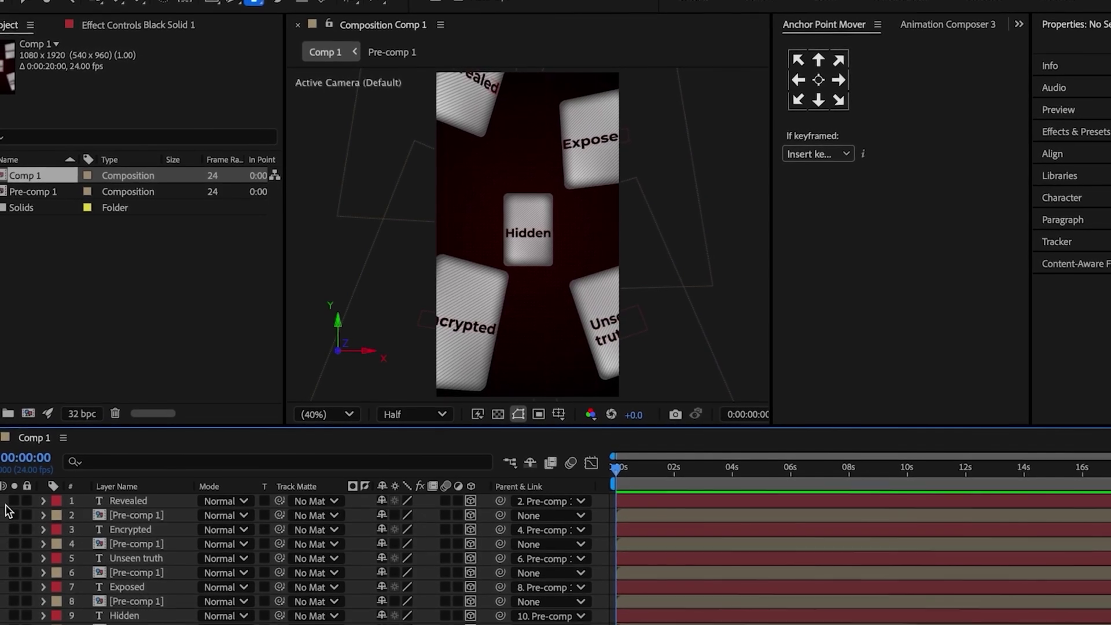
- Create a new text layer reading 'What do we'
{"action": "right_click", "coordinate": [8, 495]}
{"action": "mouse_move", "coordinate": [174, 458]}
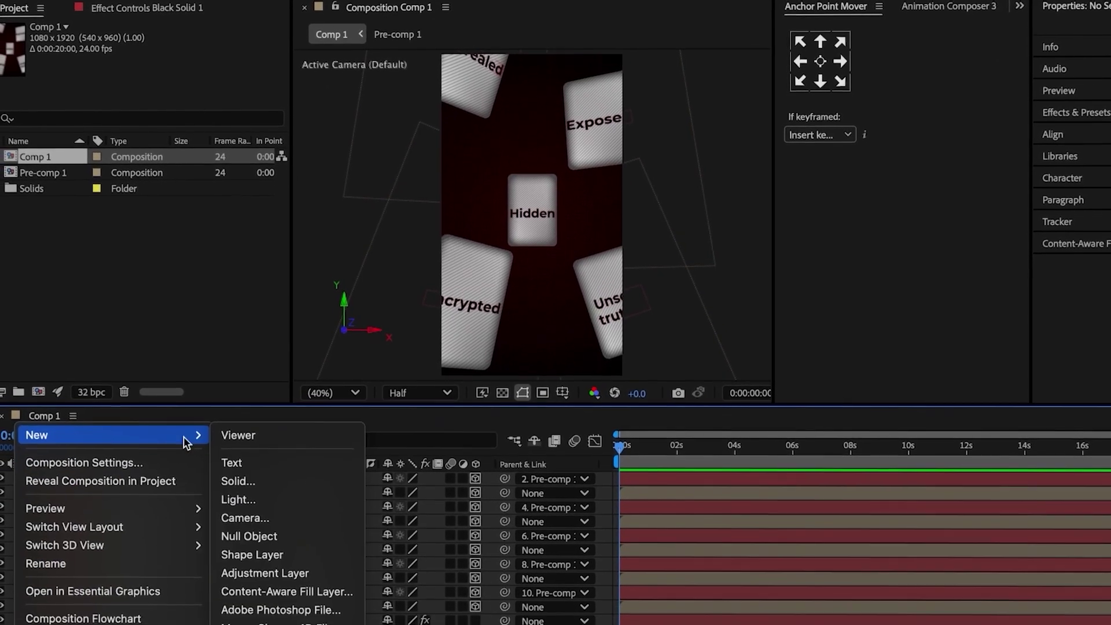
{"action": "left_click", "coordinate": [249, 463]}
{"action": "type", "text": "What do we"}
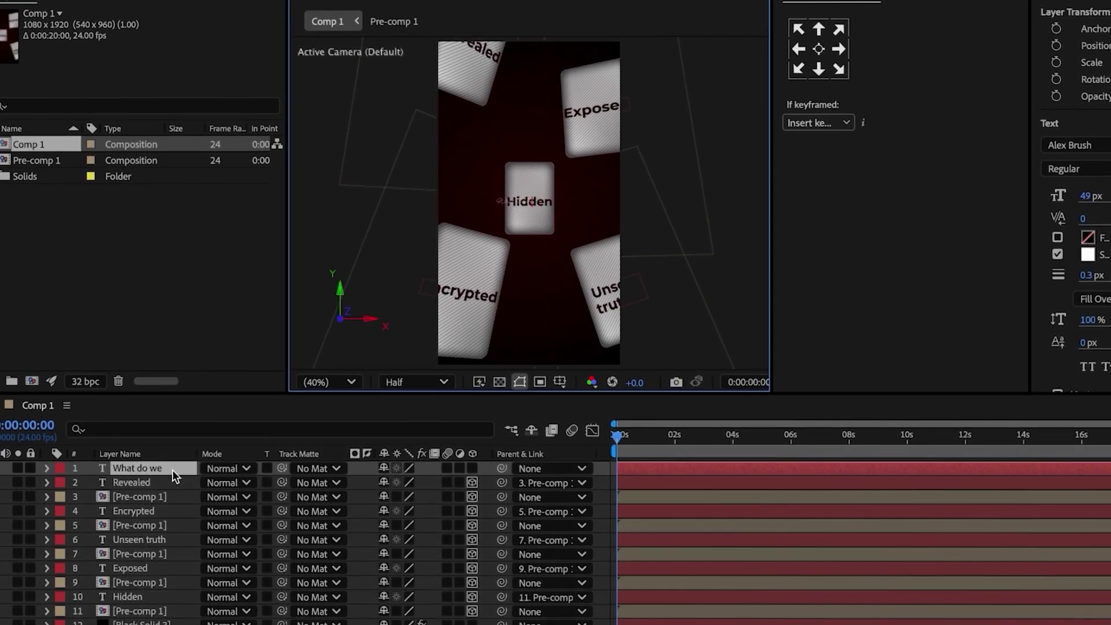
{"action": "left_click", "coordinate": [172, 469]}
{"action": "key", "text": "s"}
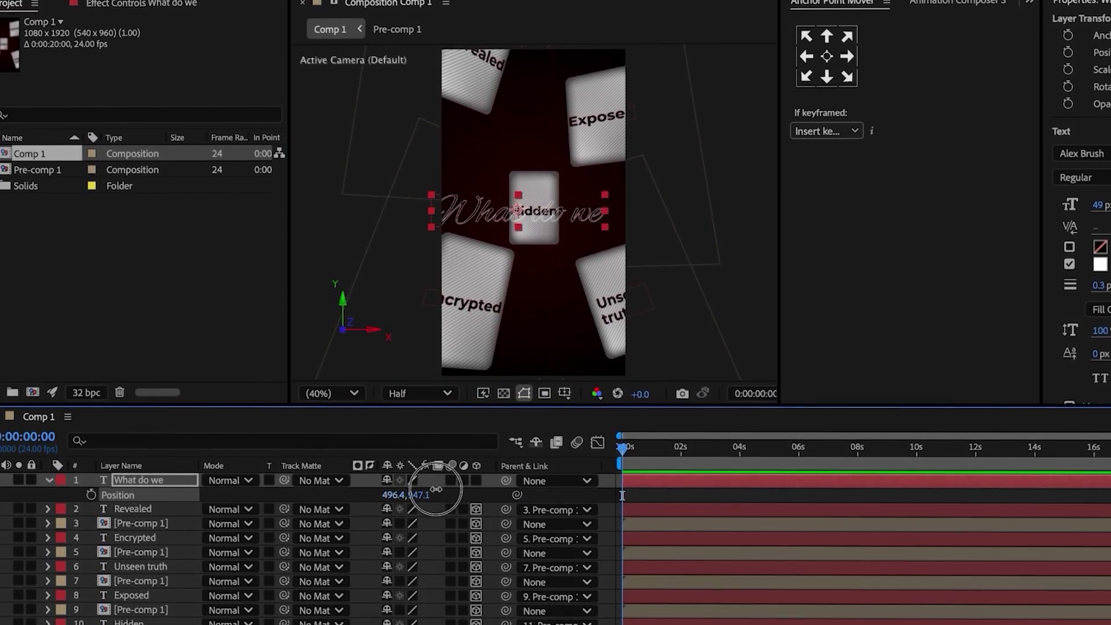
- Duplicate it as 'really see?' below the first line, and move both beneath the cards
{"action": "key", "text": "ctrl+d"}
{"action": "key", "text": "Return"}
{"action": "type", "text": "really see?"}
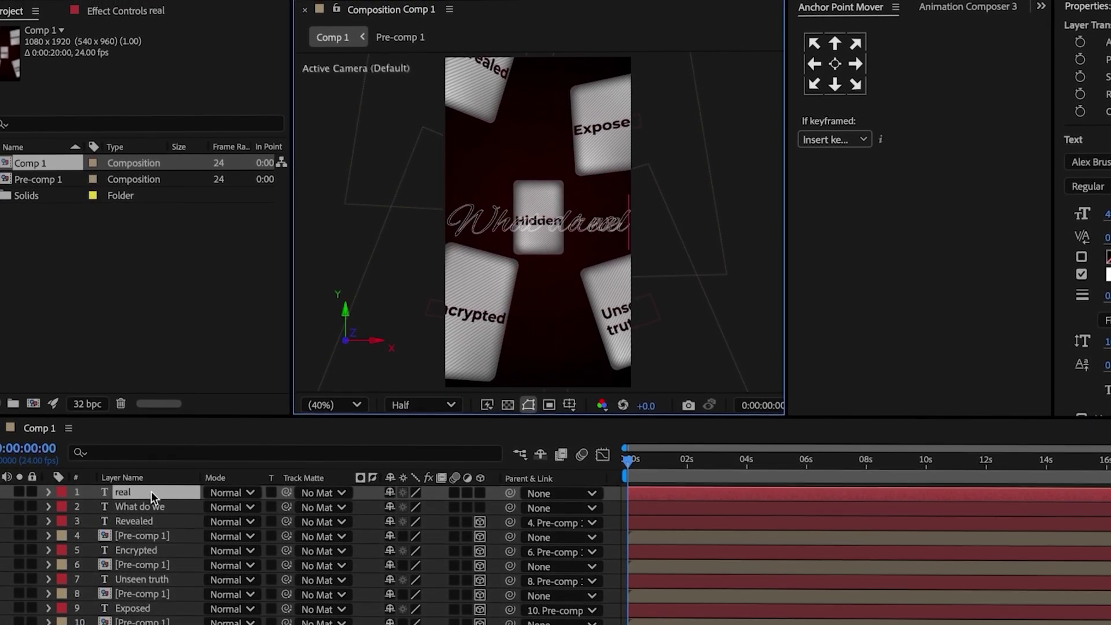
{"action": "key", "text": "Return"}
{"action": "key", "text": "p"}
{"action": "left_click_drag", "start_coordinate": [428, 512], "coordinate": [612, 513]}
{"action": "left_click", "coordinate": [110, 497]}
{"action": "left_click", "coordinate": [116, 506], "text": "shift"}
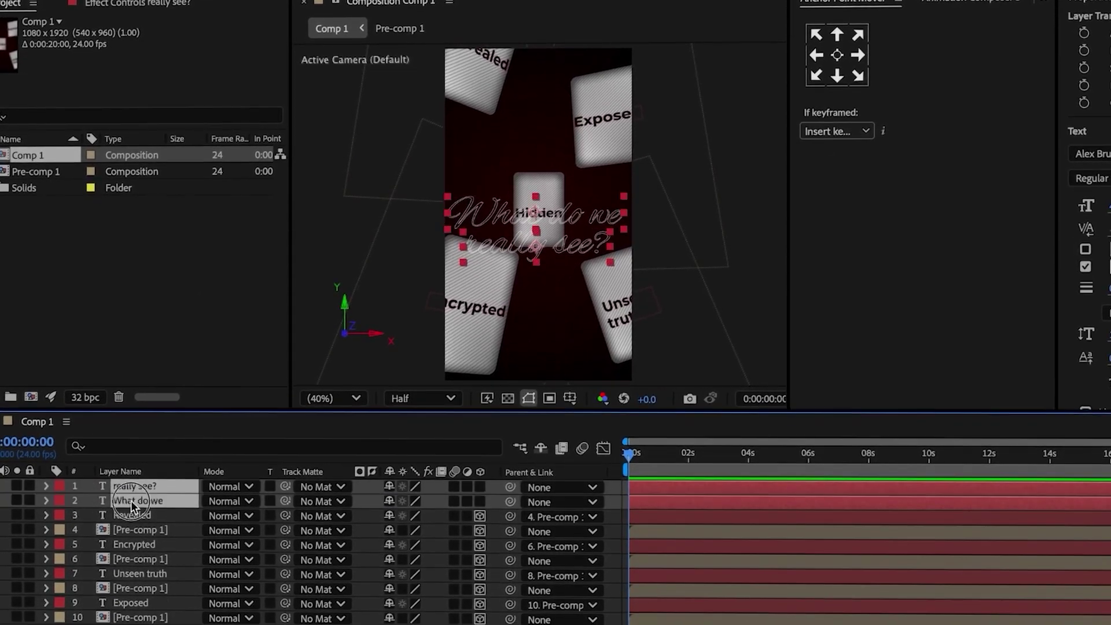
{"action": "scroll", "coordinate": [134, 619], "scroll_direction": "down", "scroll_amount": 2}
{"action": "left_click_drag", "start_coordinate": [133, 622], "coordinate": [130, 590]}
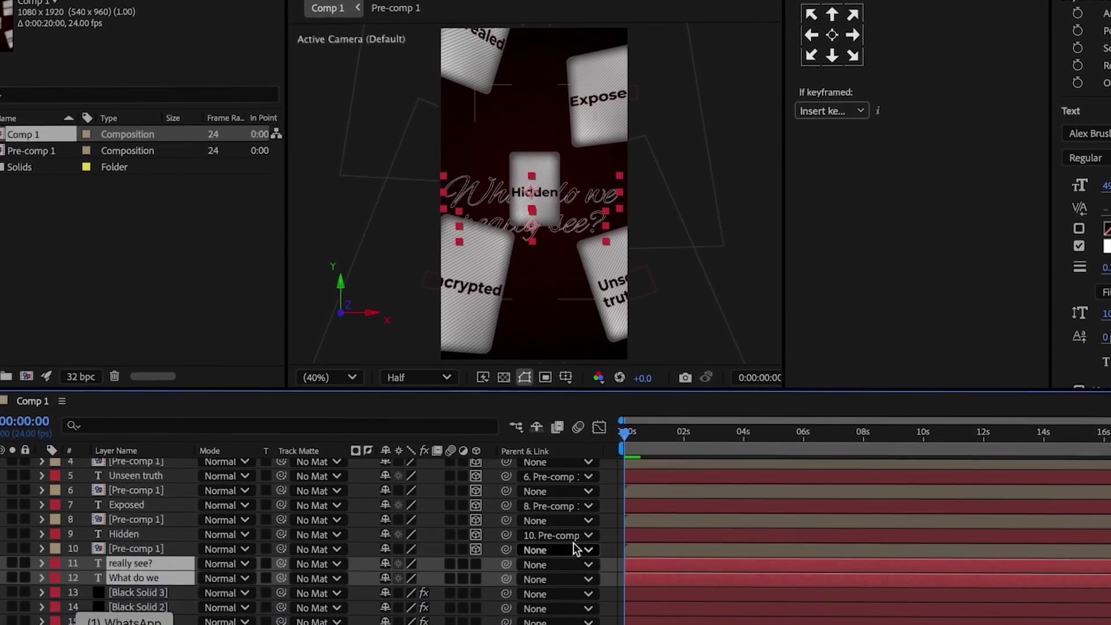
- Make both text layers 3D, set their Z position to 1080, and scale to about 554%
{"action": "left_click", "coordinate": [476, 569]}
{"action": "key", "text": "p"}
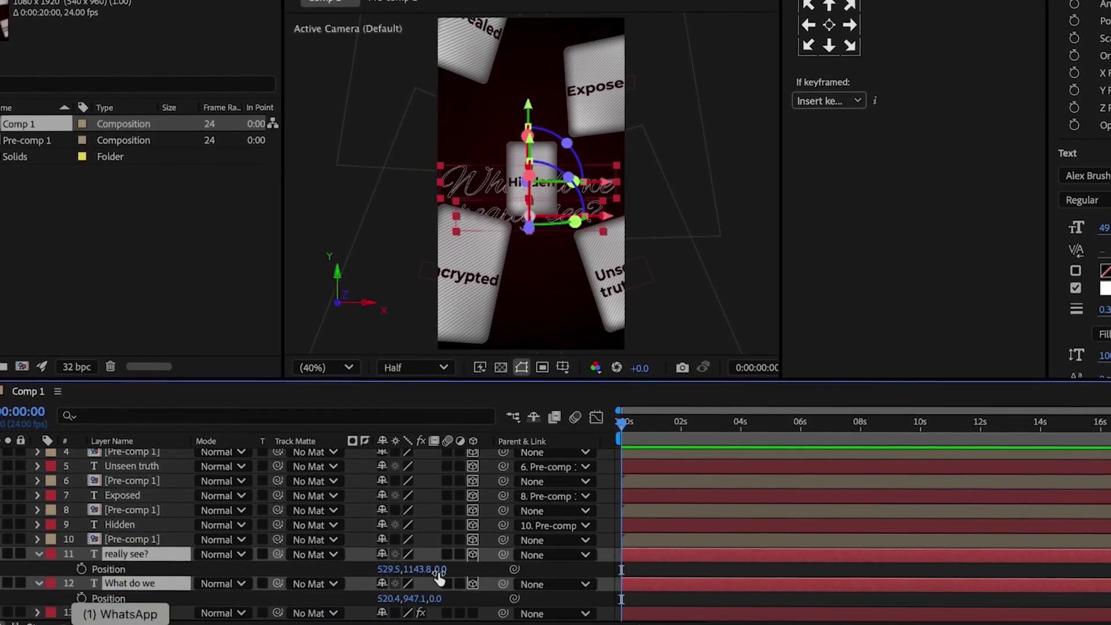
{"action": "left_click", "coordinate": [441, 569]}
{"action": "type", "text": "1080"}
{"action": "key", "text": "Return"}
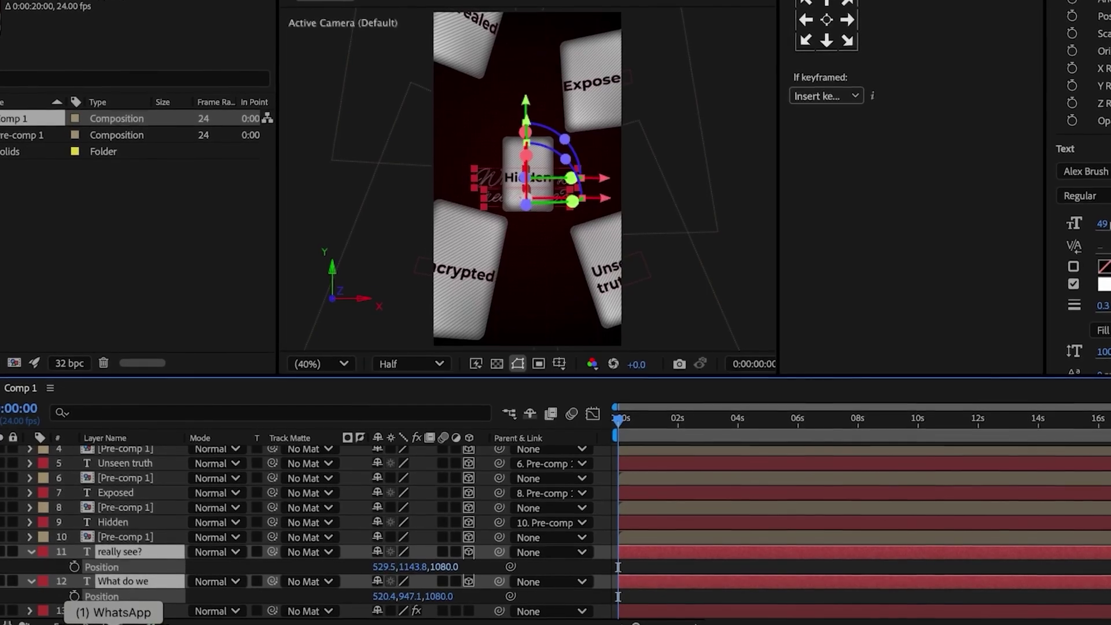
{"action": "key", "text": "s"}
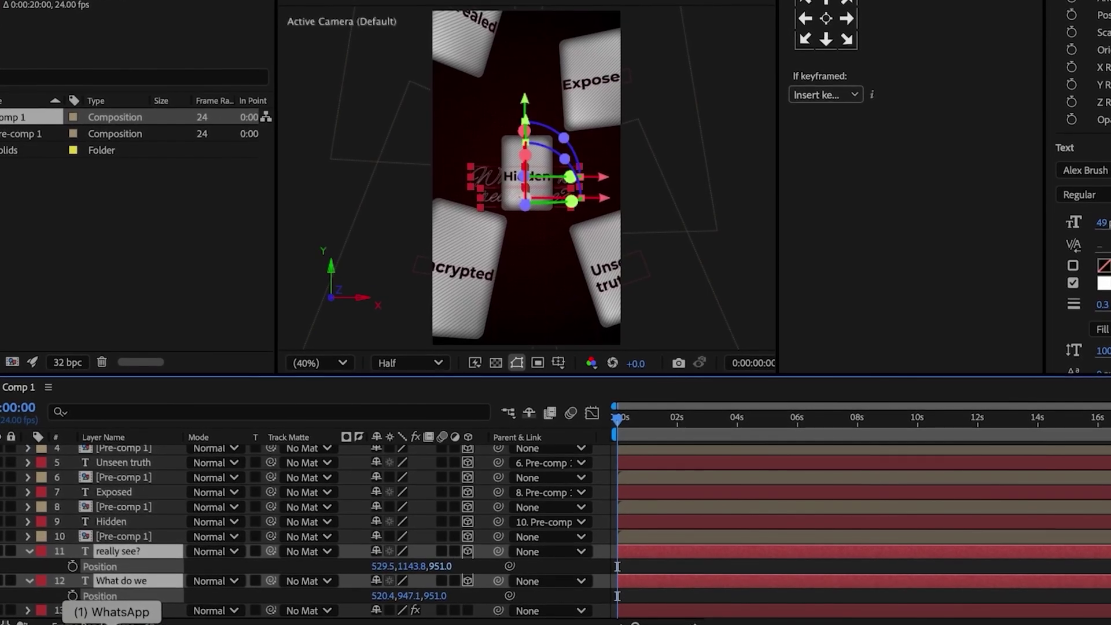
{"action": "left_click_drag", "start_coordinate": [400, 567], "coordinate": [1105, 509]}
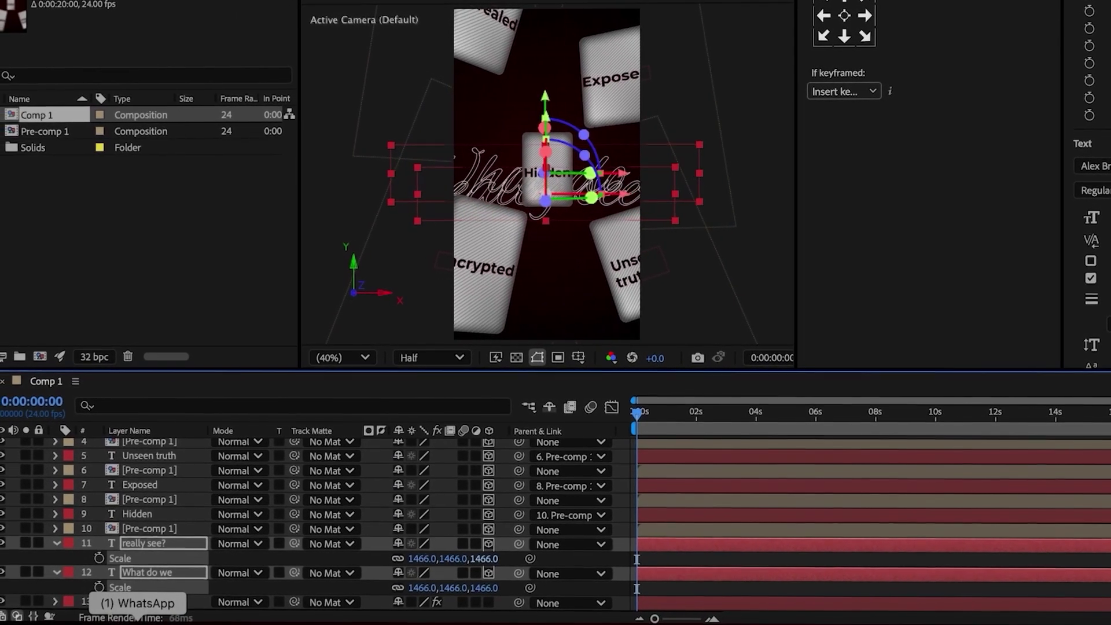
- Offset the two text lines vertically to spread them apart and reveal their opacity
{"action": "key", "text": "p"}
{"action": "left_click_drag", "start_coordinate": [431, 558], "coordinate": [776, 545]}
{"action": "left_click_drag", "start_coordinate": [428, 587], "coordinate": [228, 223]}
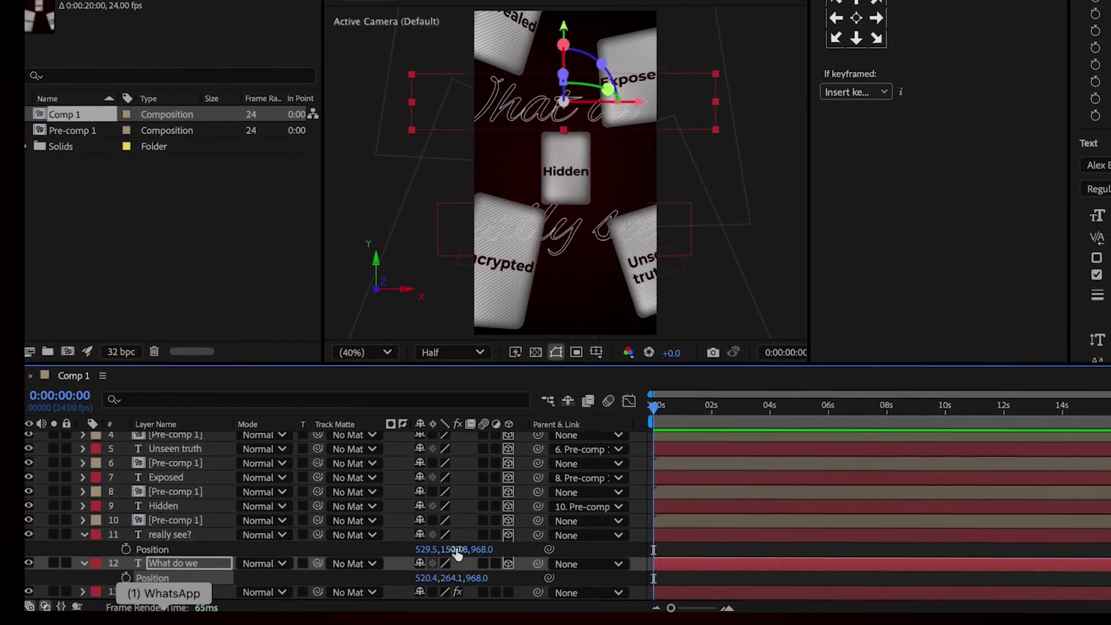
{"action": "left_click", "coordinate": [457, 550], "text": "shift"}
{"action": "key", "text": "t"}
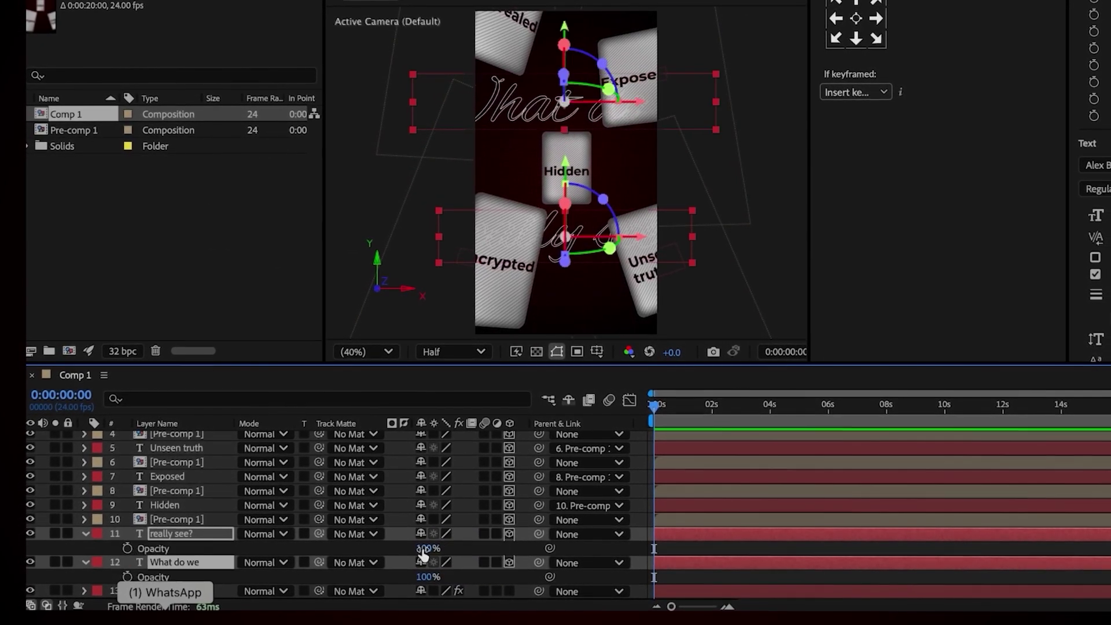
{"action": "right_click", "coordinate": [72, 408]}
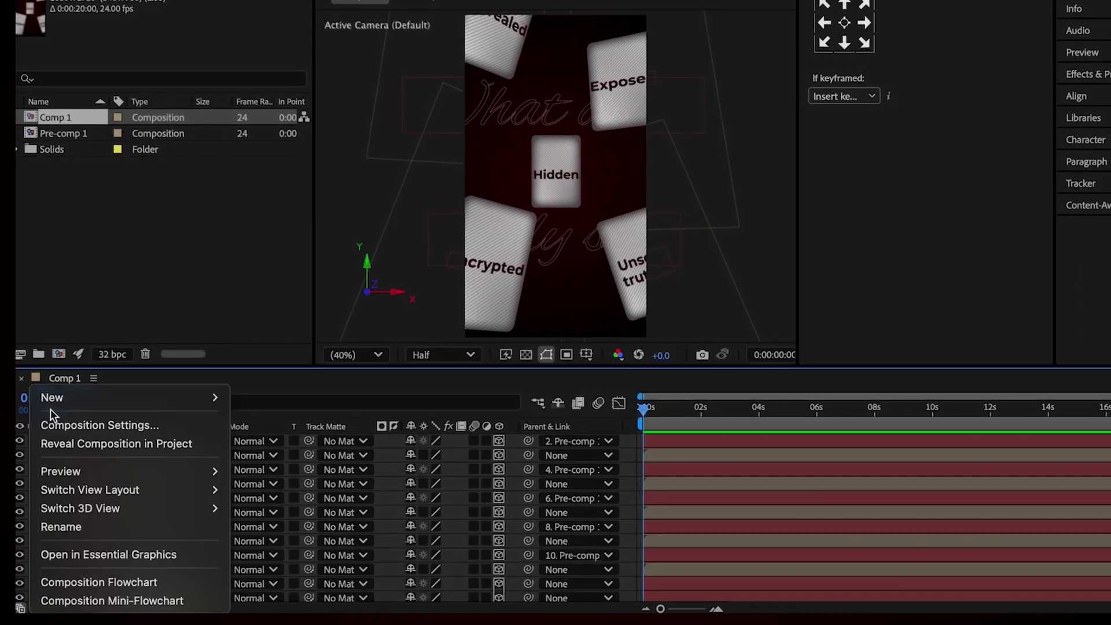
- Add a new camera with its default settings
{"action": "mouse_move", "coordinate": [66, 394]}
{"action": "left_click", "coordinate": [287, 481]}
{"action": "left_click", "coordinate": [883, 445]}
- Keyframe Camera 1's position from a wide framing at the start to close on Hidden
{"action": "left_click_drag", "start_coordinate": [687, 428], "coordinate": [673, 425]}
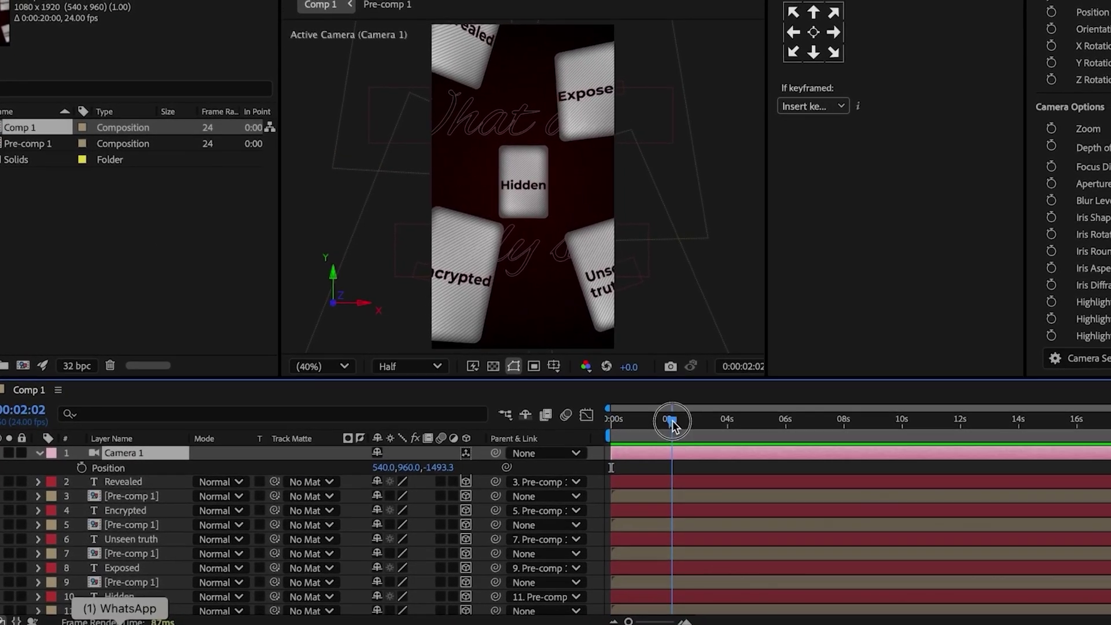
{"action": "key", "text": "alt+shift+p"}
{"action": "key", "text": "Home"}
{"action": "left_click_drag", "start_coordinate": [400, 467], "coordinate": [496, 454]}
{"action": "left_click_drag", "start_coordinate": [381, 347], "coordinate": [463, 290]}
{"action": "left_click_drag", "start_coordinate": [364, 474], "coordinate": [190, 490]}
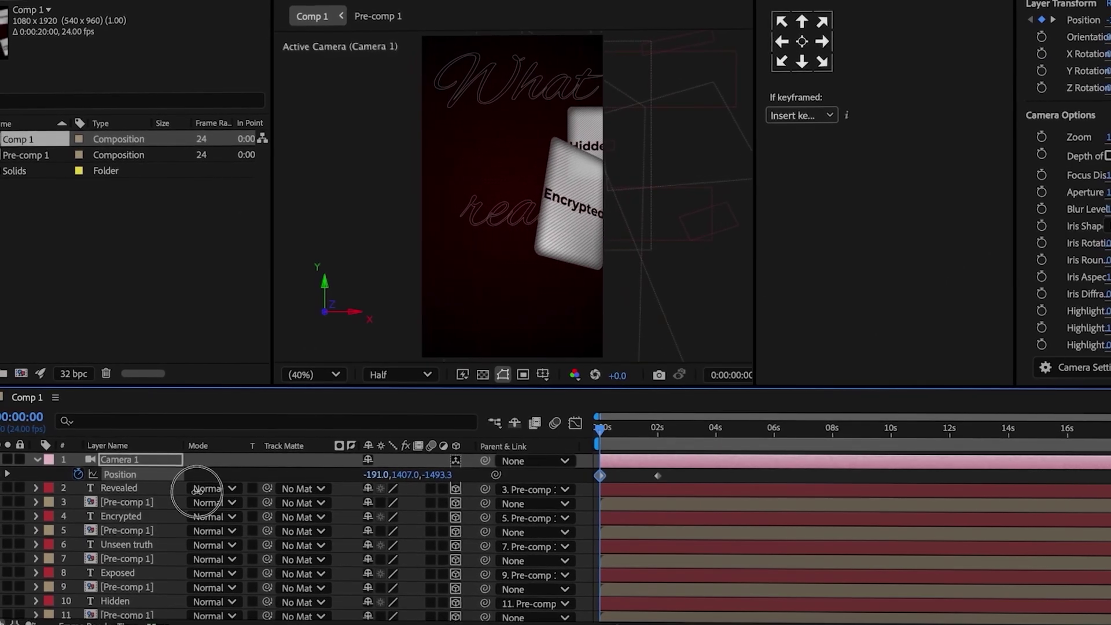
{"action": "left_click_drag", "start_coordinate": [417, 473], "coordinate": [561, 461]}
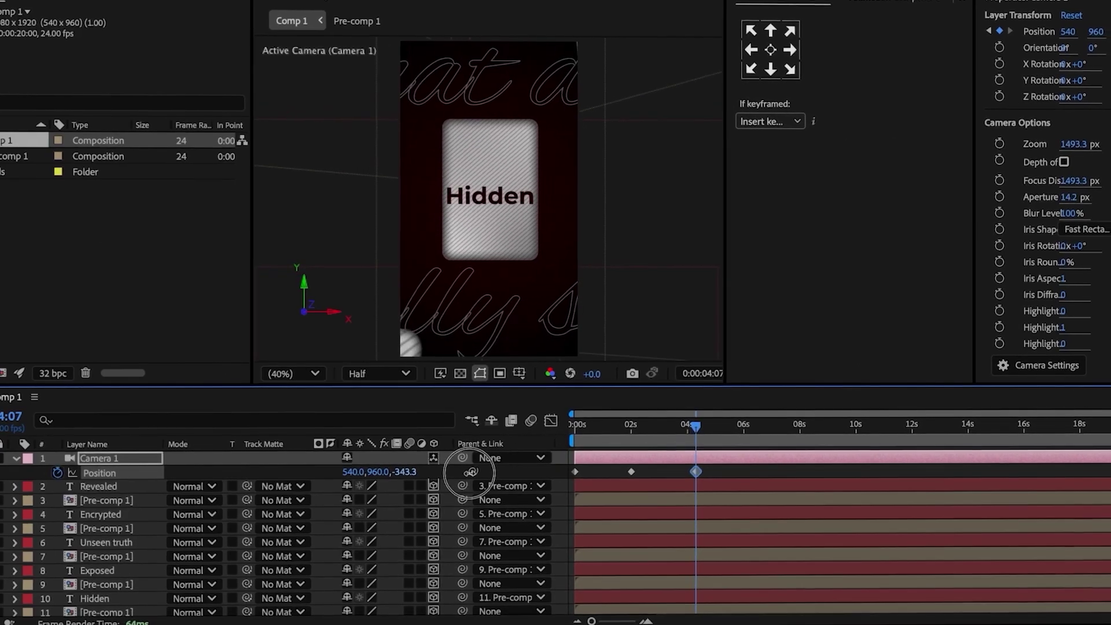
{"action": "left_click_drag", "start_coordinate": [470, 472], "coordinate": [515, 467]}
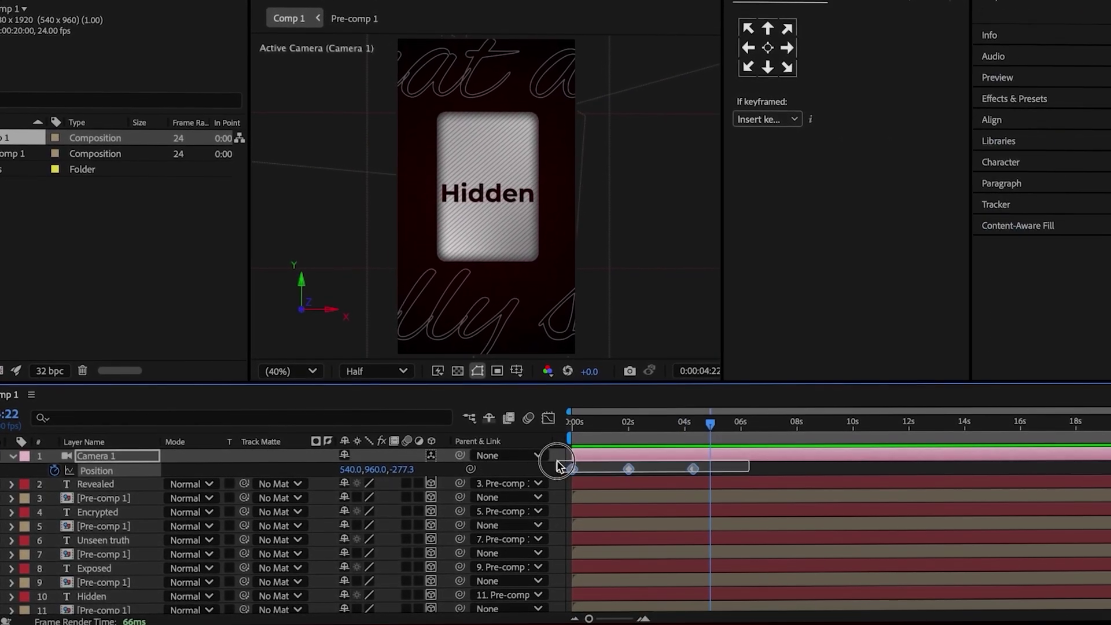
{"action": "key", "text": "shift+F3"}
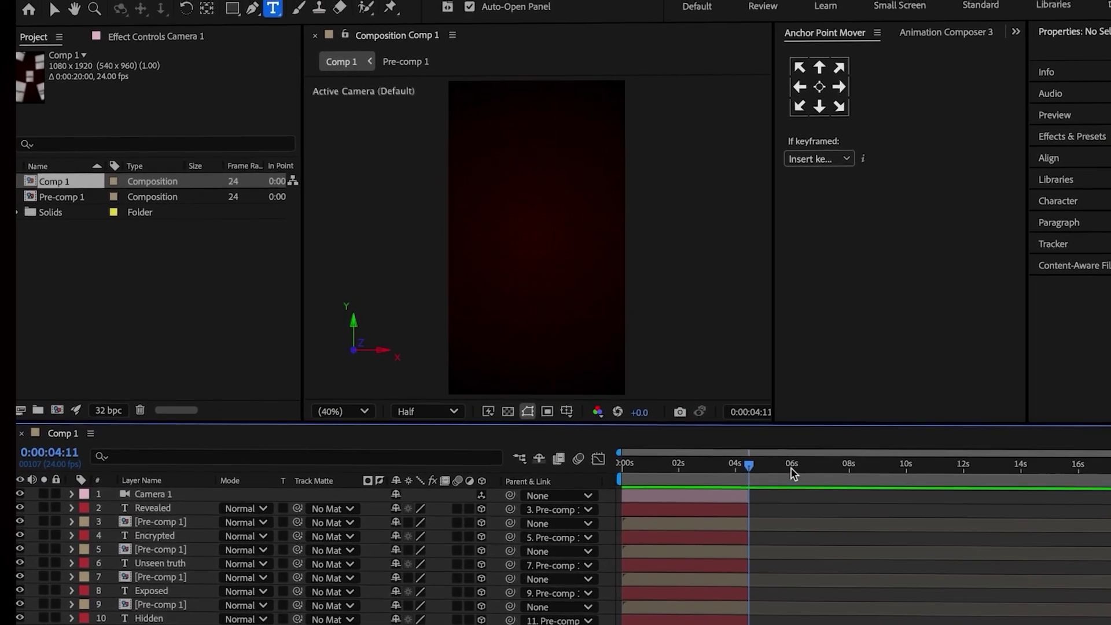
- Add 1.png, make both images 3D, push .png2 to Z -712, and scale 1.png to 195%
{"action": "left_click_drag", "start_coordinate": [102, 502], "coordinate": [110, 498]}
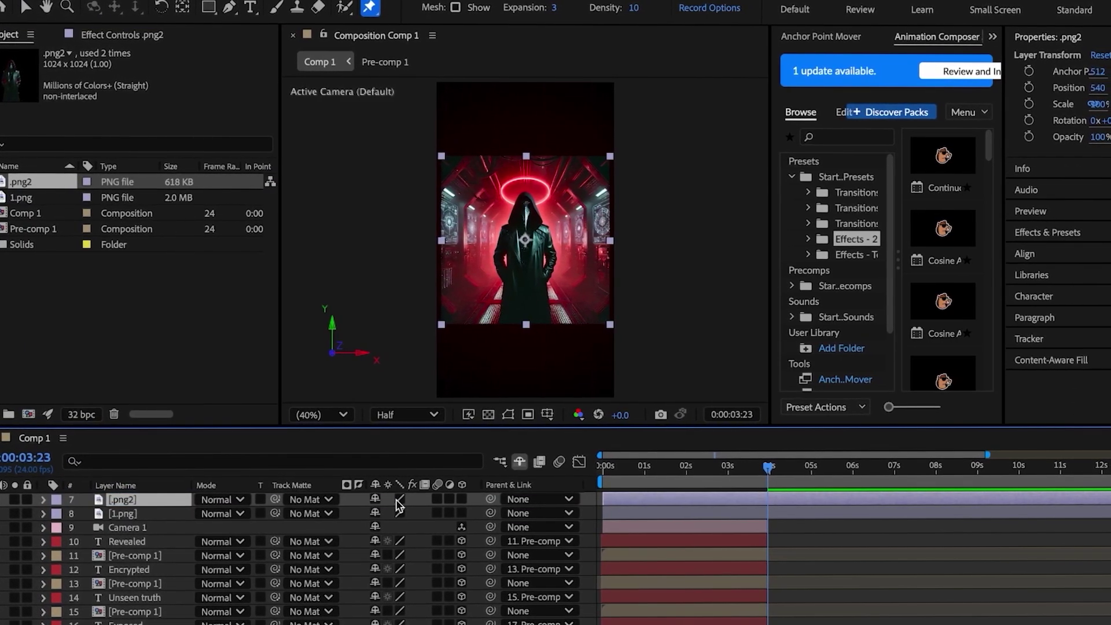
{"action": "left_click", "coordinate": [461, 498]}
{"action": "left_click", "coordinate": [461, 513]}
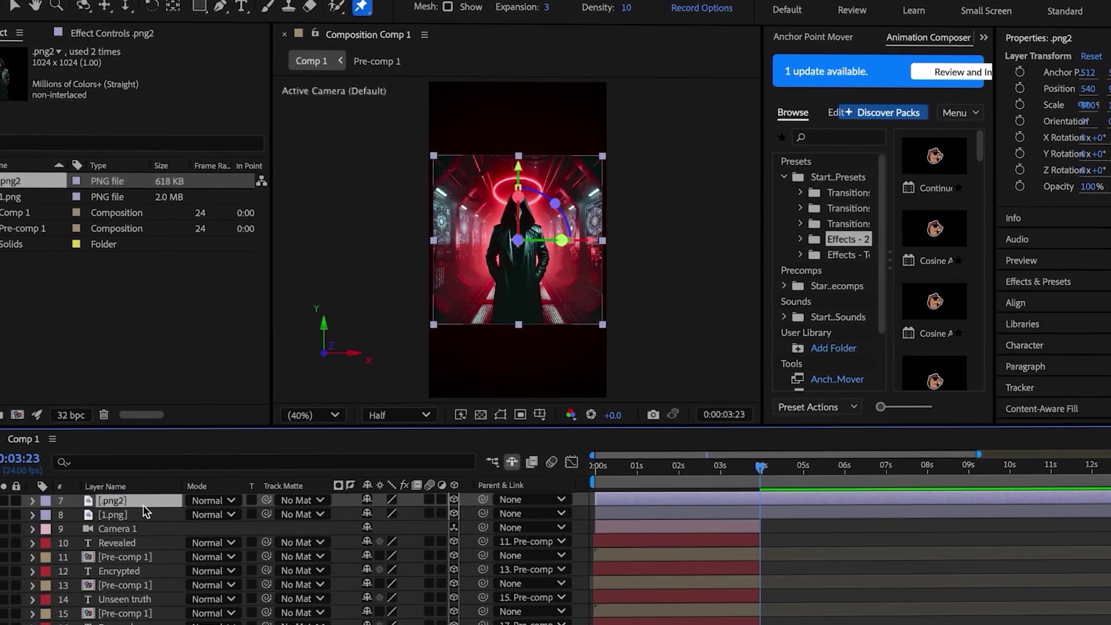
{"action": "key", "text": "p"}
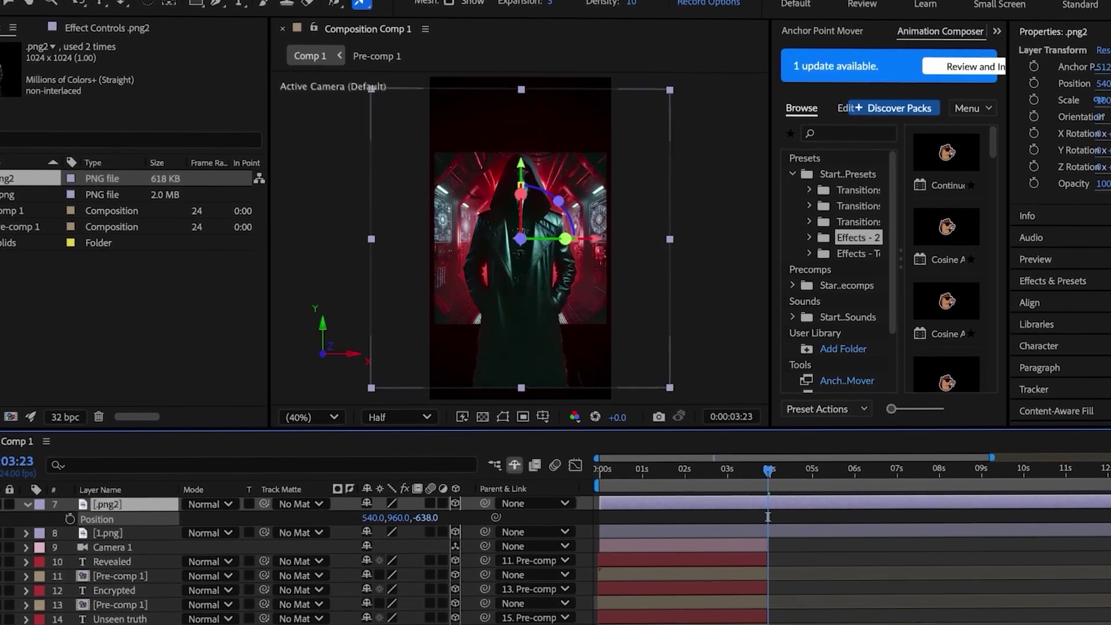
{"action": "left_click_drag", "start_coordinate": [772, 519], "coordinate": [772, 519]}
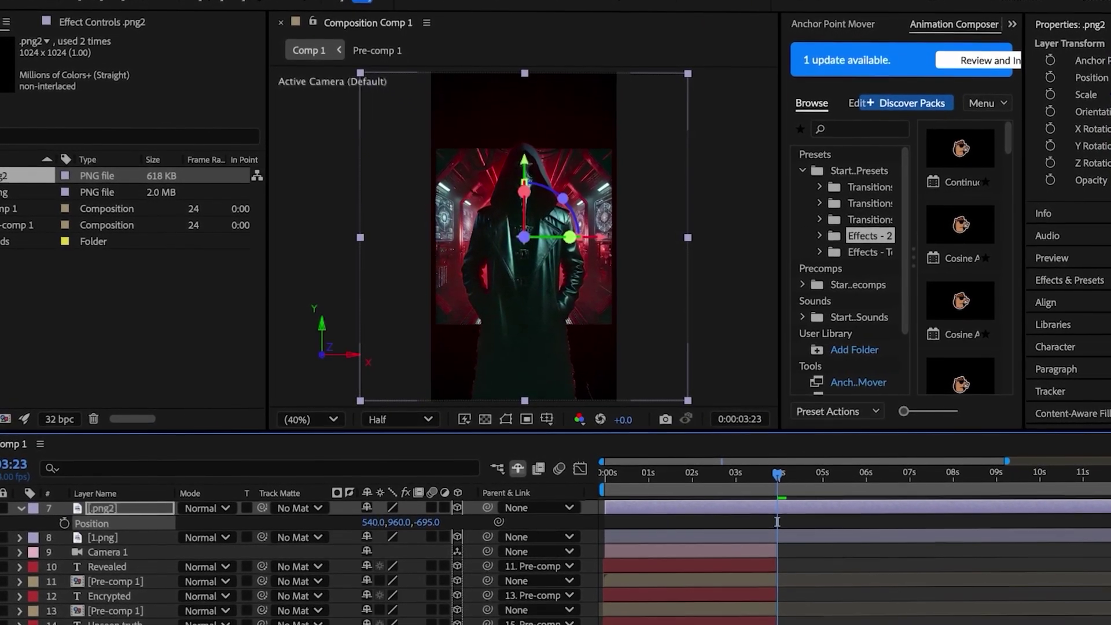
{"action": "left_click", "coordinate": [428, 539]}
{"action": "key", "text": "s"}
{"action": "left_click_drag", "start_coordinate": [499, 553], "coordinate": [516, 548]}
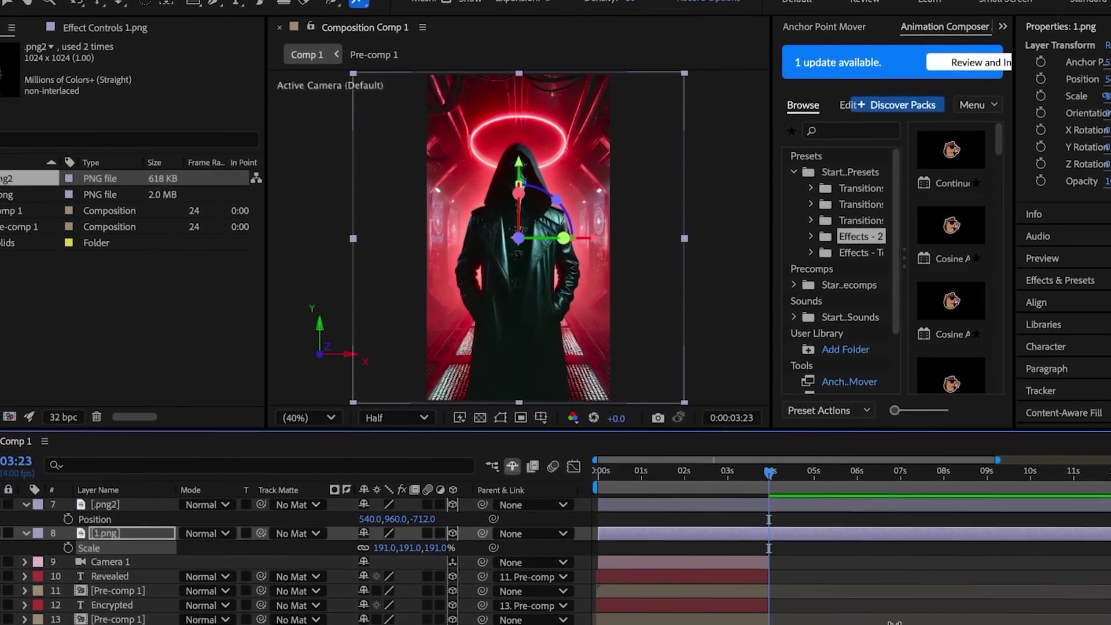
- Select the figure layer and place puppet pins on it, starting at the head
{"action": "left_click", "coordinate": [721, 507], "text": "shift"}
{"action": "left_click", "coordinate": [707, 528]}
{"action": "left_click", "coordinate": [703, 508]}
{"action": "left_click", "coordinate": [765, 505]}
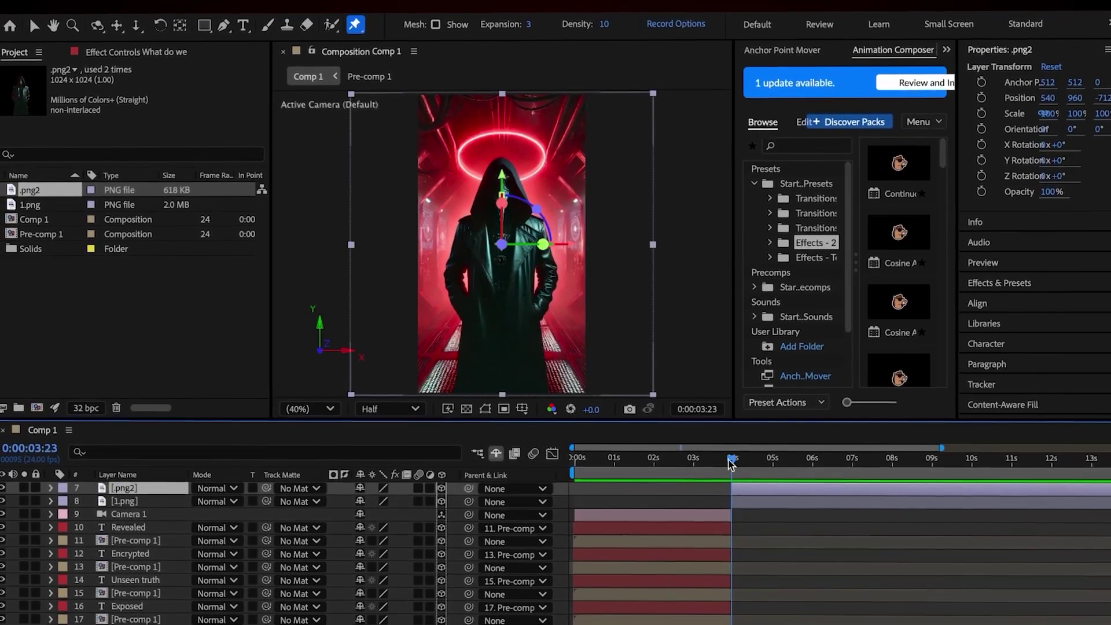
{"action": "left_click", "coordinate": [503, 166]}
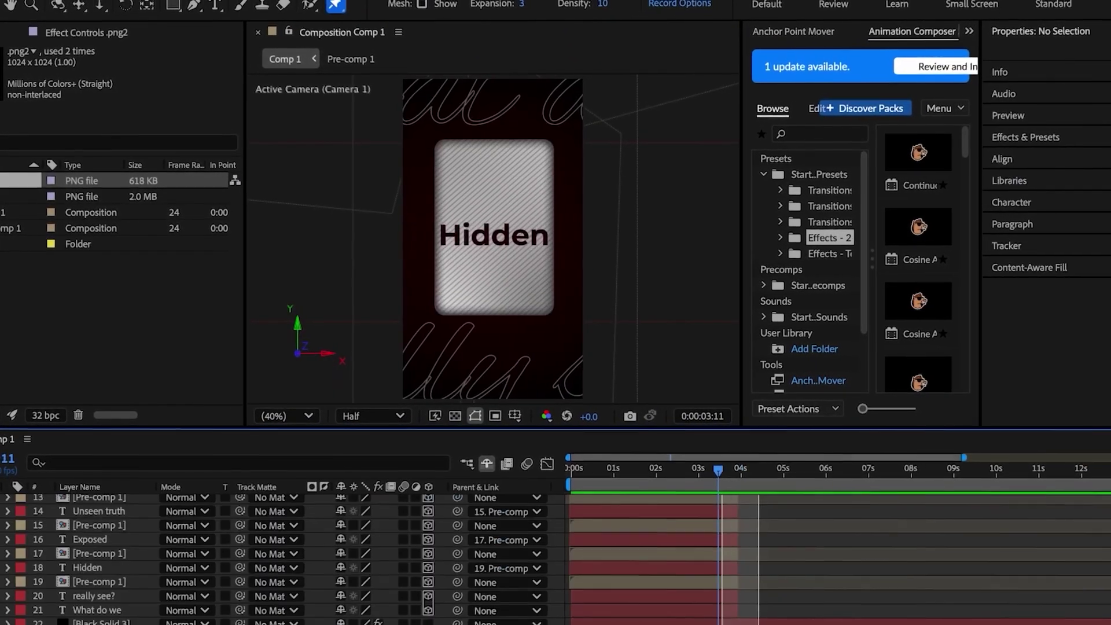
- Marquee-select all the figure's puppet pins to keyframe them at 3:23, then deselect them
{"action": "left_click_drag", "start_coordinate": [756, 463], "coordinate": [720, 595]}
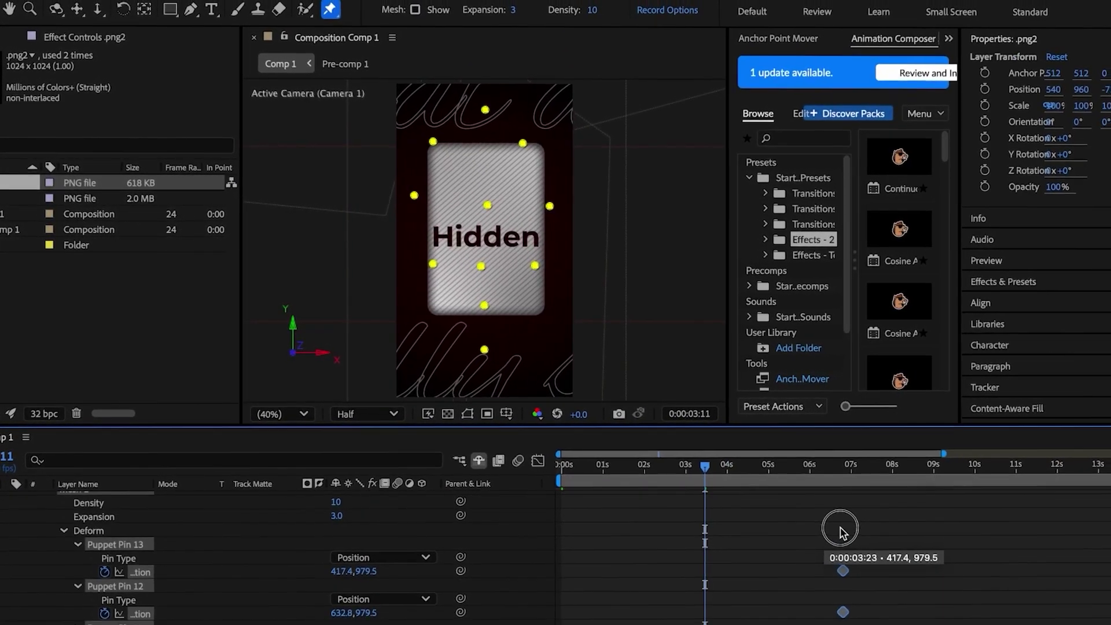
{"action": "left_click", "coordinate": [840, 531]}
{"action": "scroll", "coordinate": [752, 509], "scroll_direction": "down", "scroll_amount": 5}
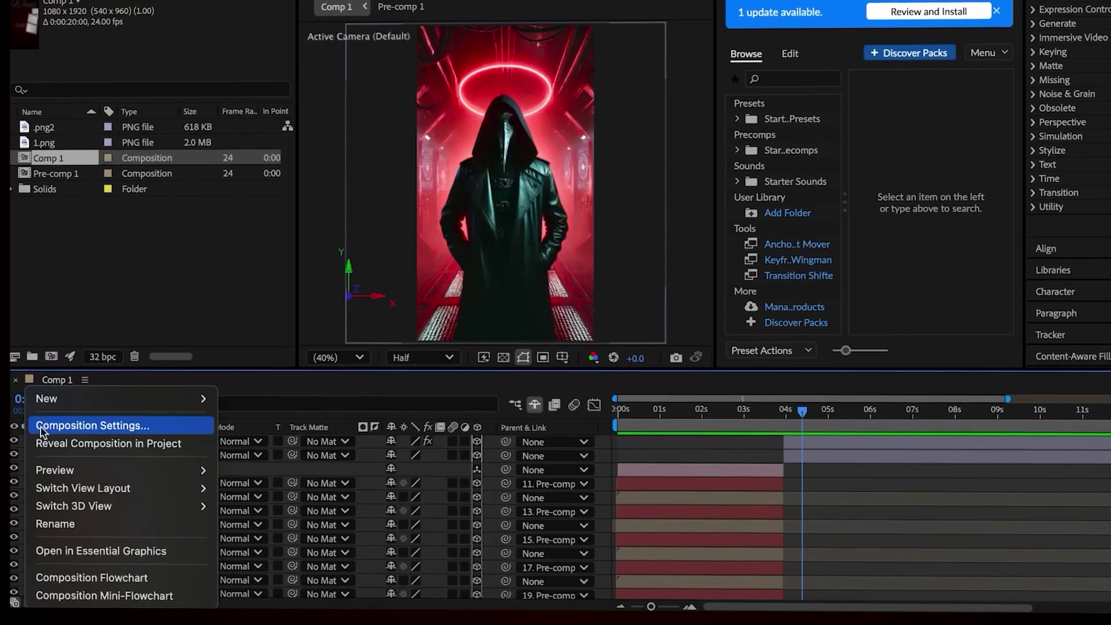
- Add a 'True identity' text layer below the figure and move it near the top
{"action": "mouse_move", "coordinate": [50, 401]}
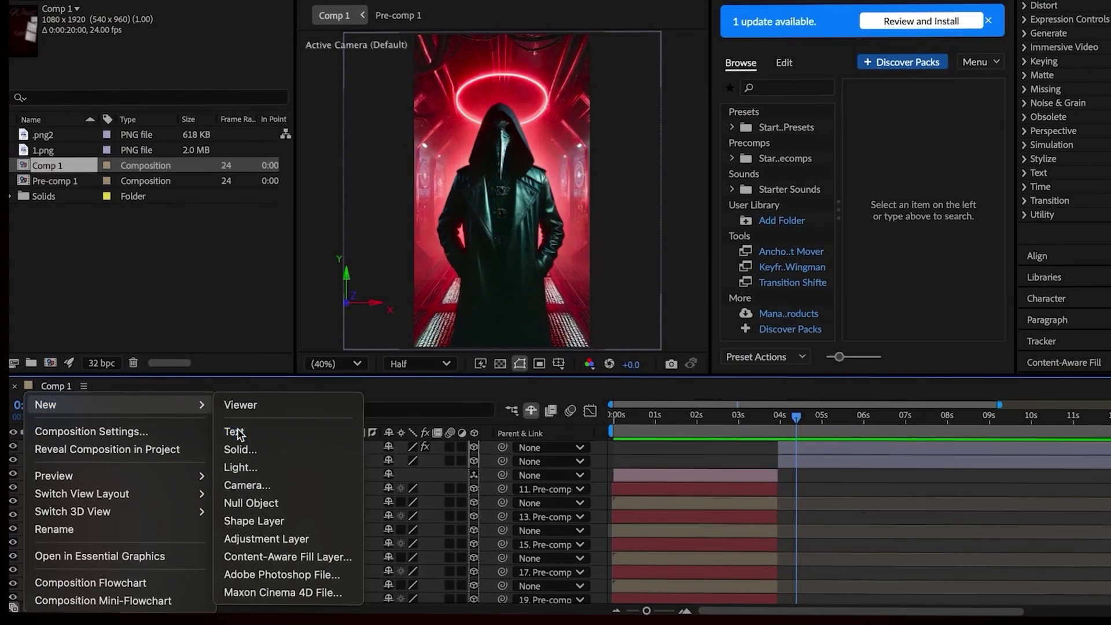
{"action": "left_click", "coordinate": [235, 426]}
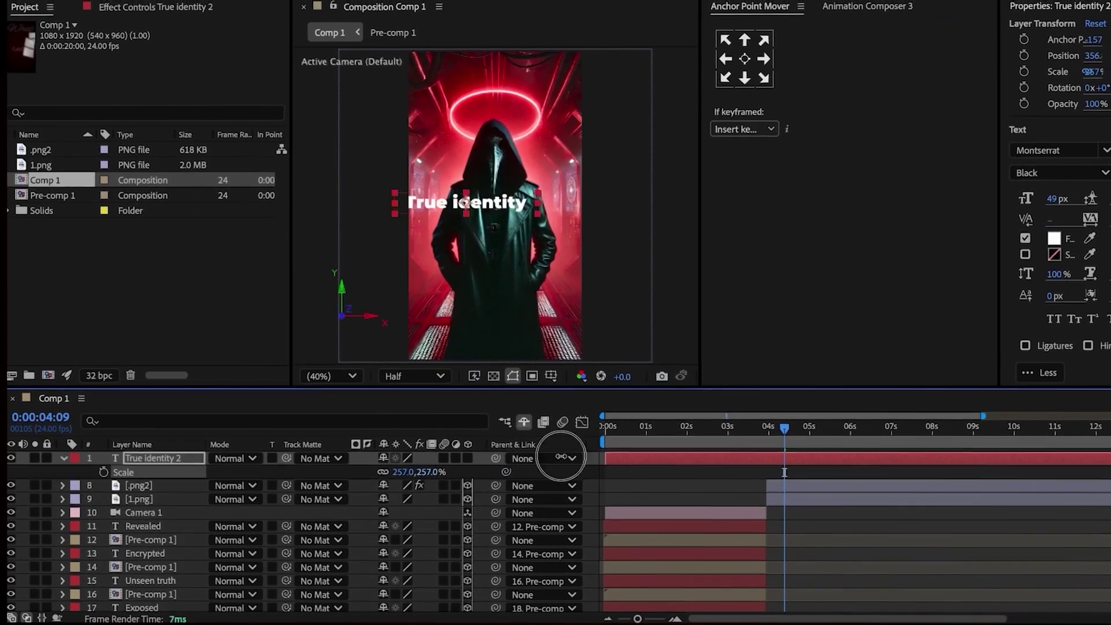
{"action": "left_click_drag", "start_coordinate": [485, 460], "coordinate": [486, 460]}
{"action": "left_click_drag", "start_coordinate": [157, 471], "coordinate": [174, 498]}
{"action": "left_click_drag", "start_coordinate": [397, 339], "coordinate": [436, 58]}
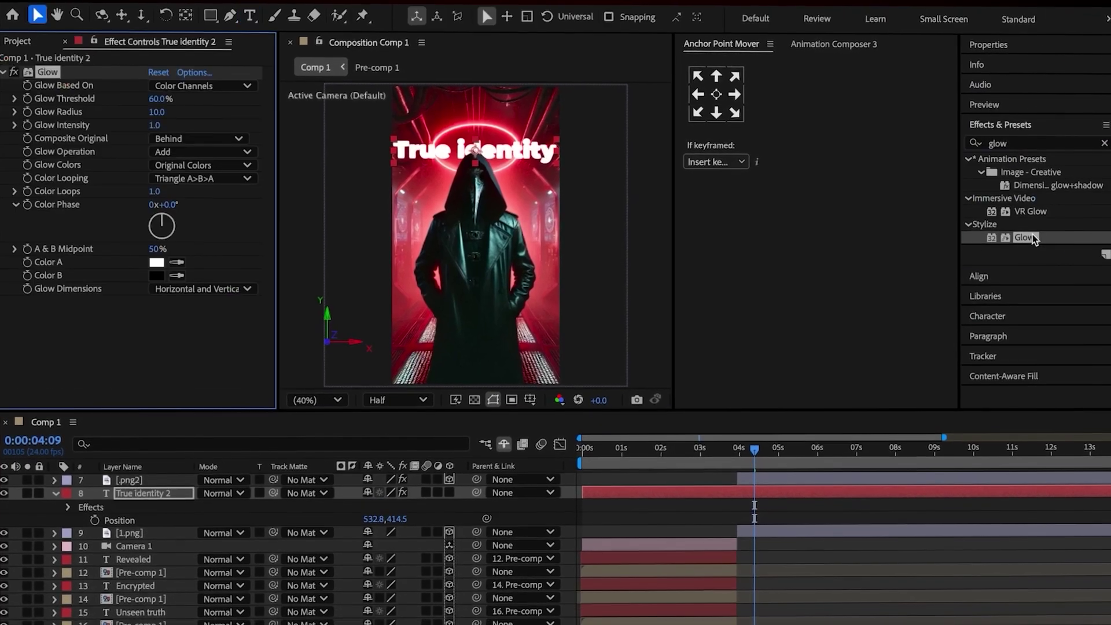
- Apply VR Chromatic Aberrations to the title and trim it to start at 3:23
{"action": "double_click", "coordinate": [996, 142]}
{"action": "type", "text": "chro"}
{"action": "double_click", "coordinate": [1053, 170]}
{"action": "left_click", "coordinate": [161, 347]}
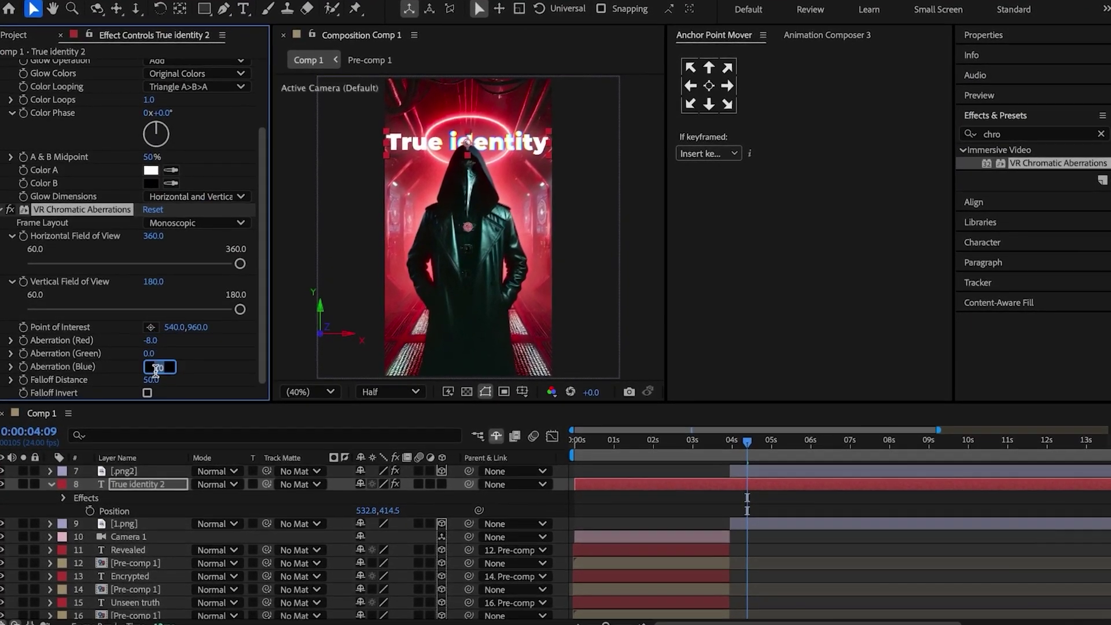
{"action": "left_click", "coordinate": [733, 444]}
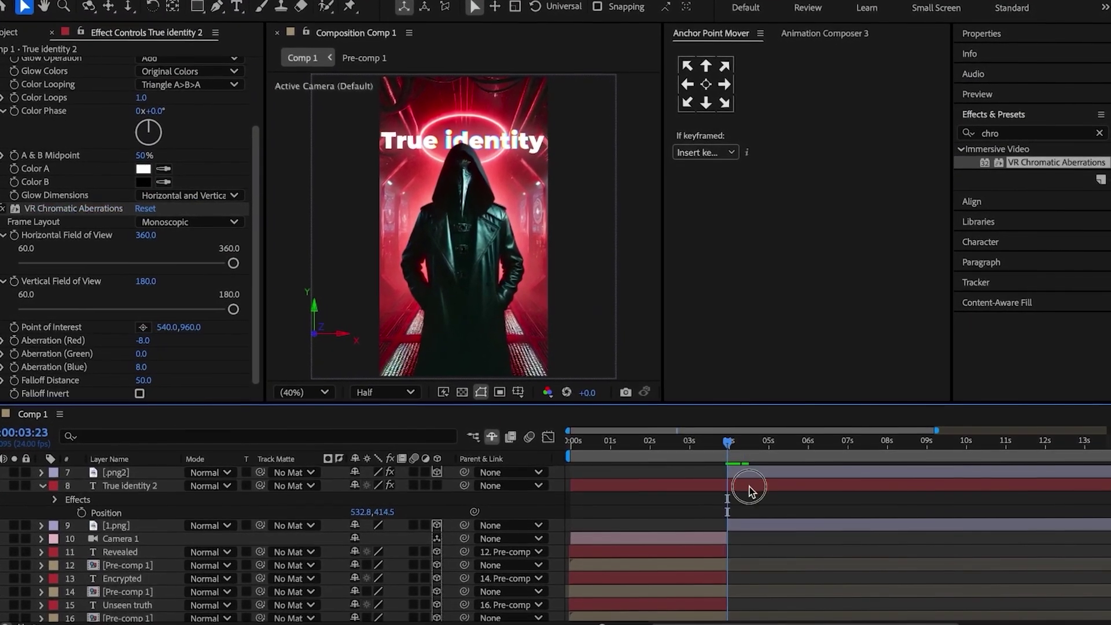
{"action": "key", "text": "ctrl+shift+d"}
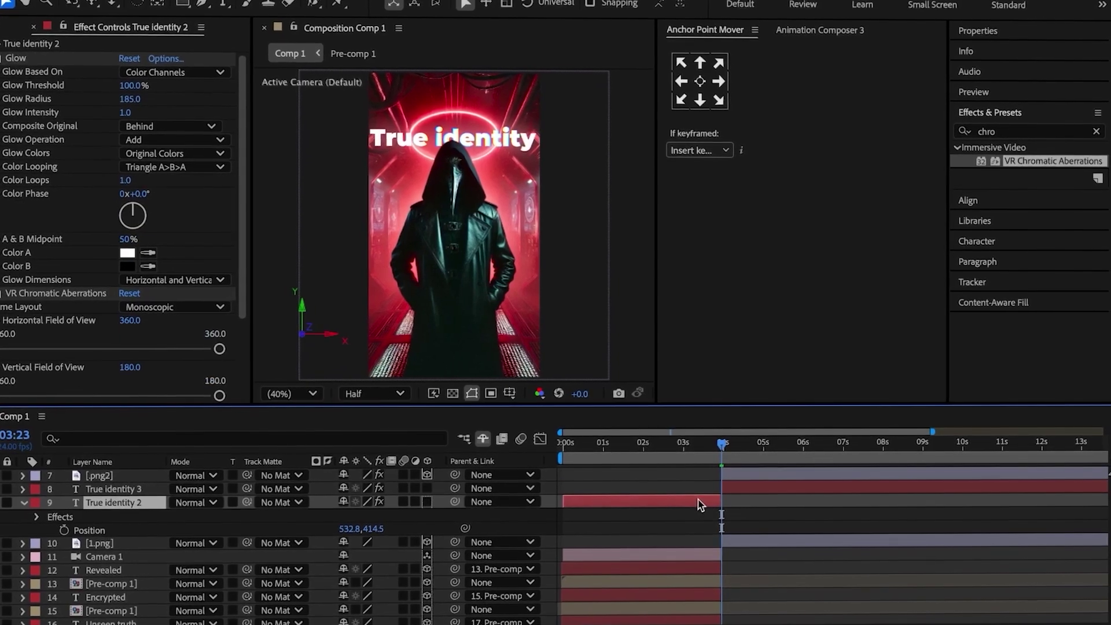
{"action": "key", "text": "Delete"}
- Duplicate the title as 'another layer?' above the figure and draw a red rectangle over it
{"action": "key", "text": "ctrl+d"}
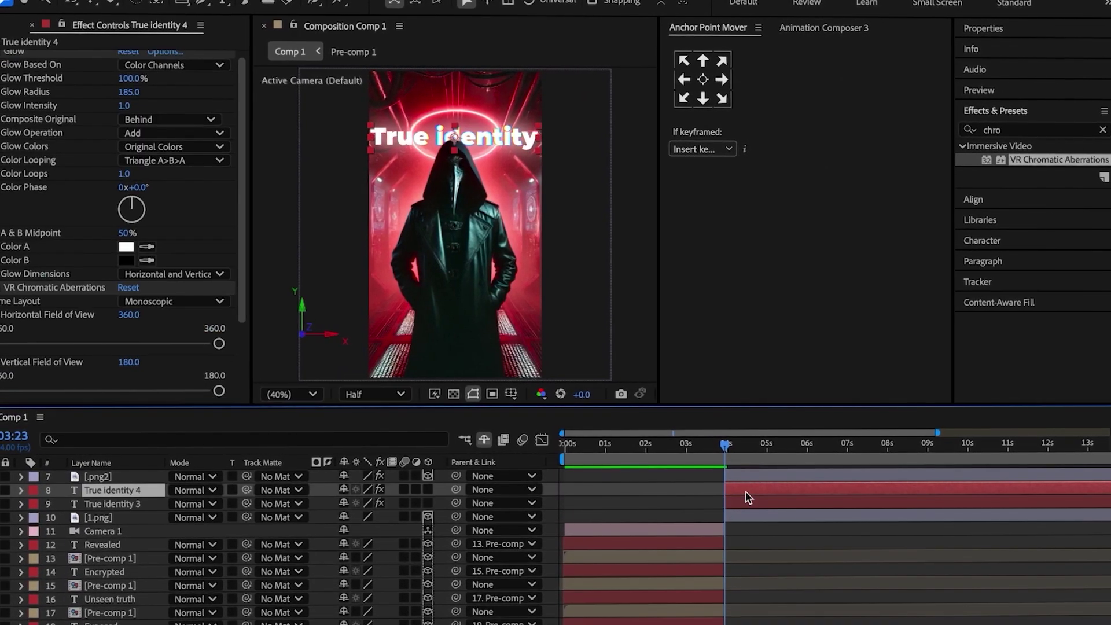
{"action": "double_click", "coordinate": [126, 490]}
{"action": "type", "text": "another layer?"}
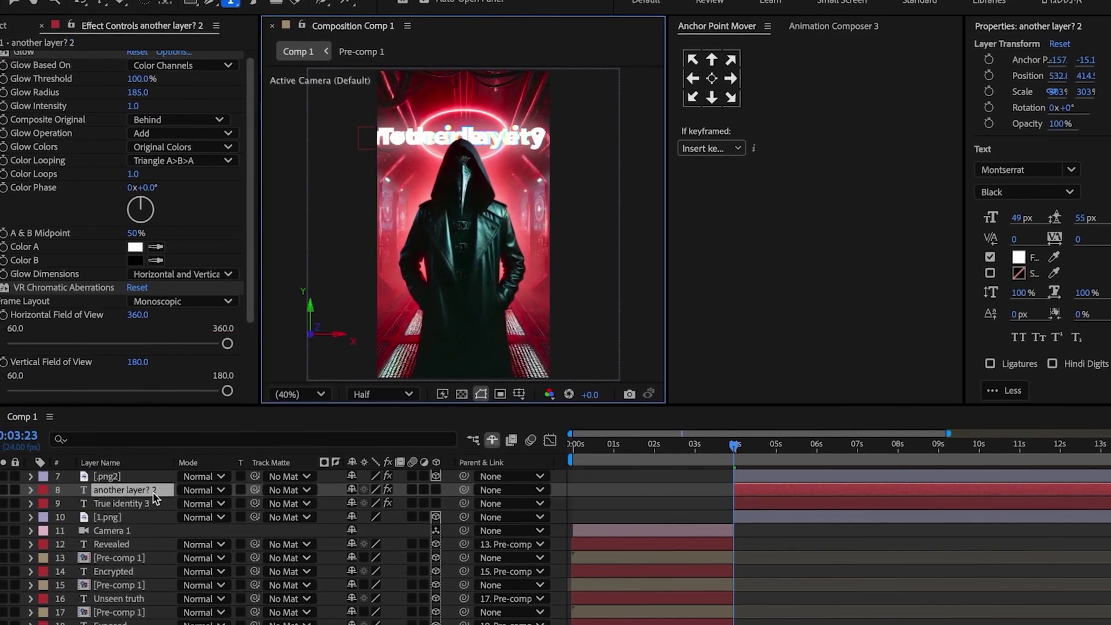
{"action": "key", "text": "p"}
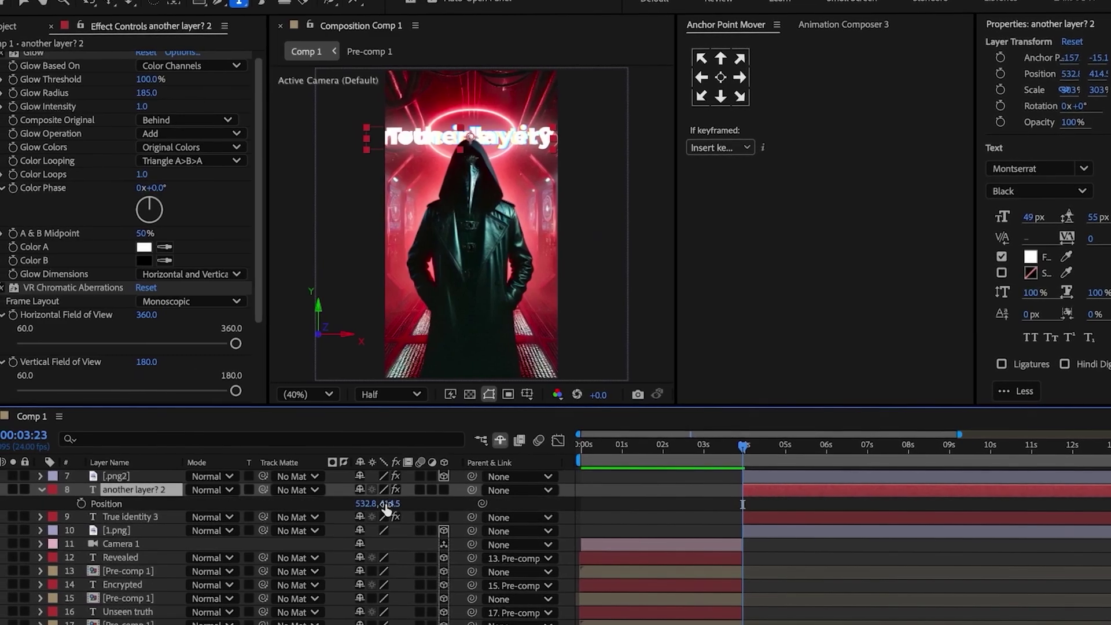
{"action": "key", "text": "s"}
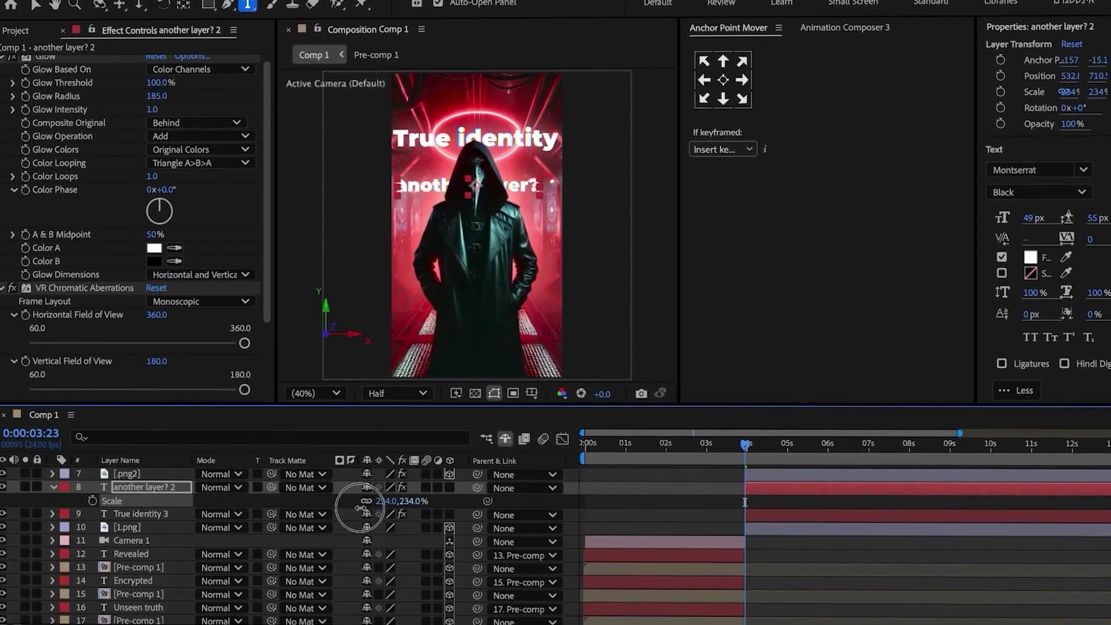
{"action": "left_click_drag", "start_coordinate": [154, 486], "coordinate": [154, 471]}
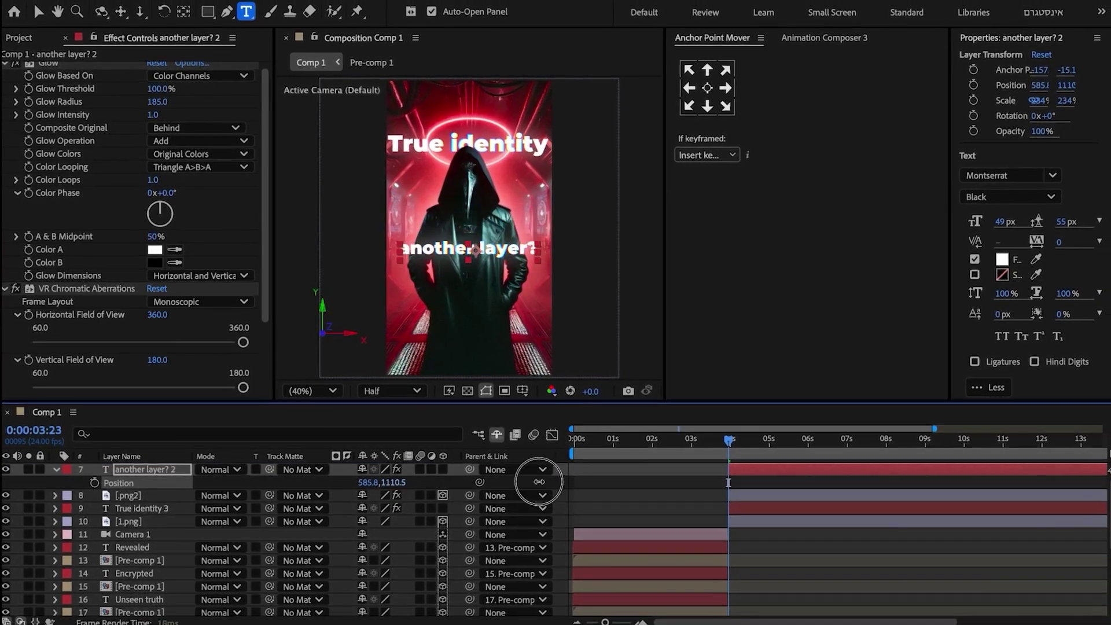
{"action": "left_click_drag", "start_coordinate": [329, 256], "coordinate": [581, 300]}
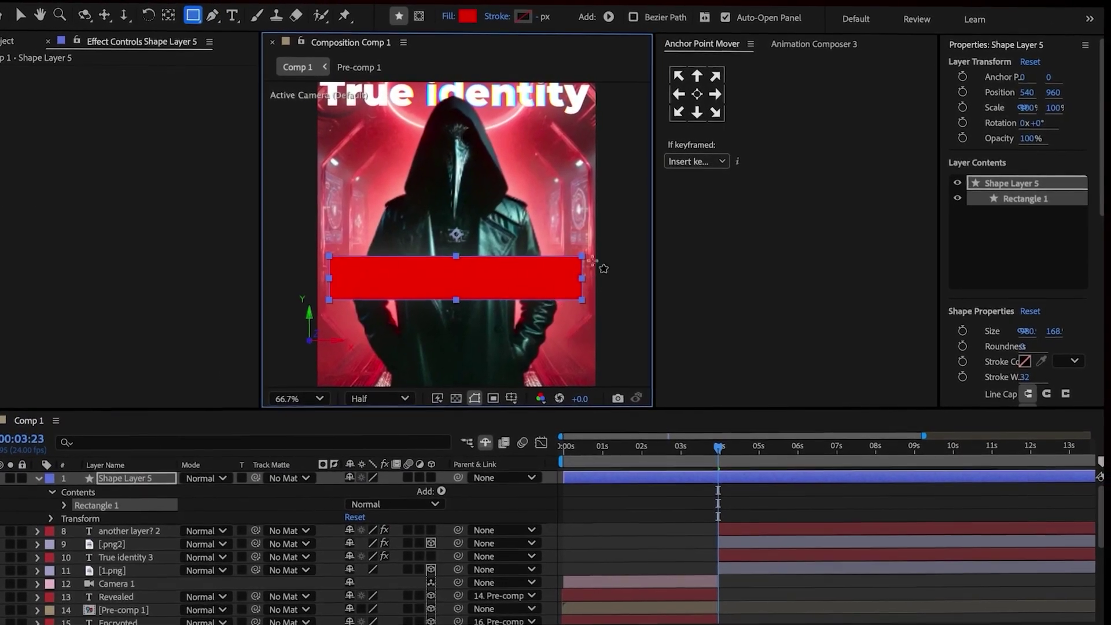
- Put 'another layer?' on top, and trim the red rectangle to start at the playhead
{"action": "key", "text": "p"}
{"action": "left_click_drag", "start_coordinate": [124, 530], "coordinate": [114, 478]}
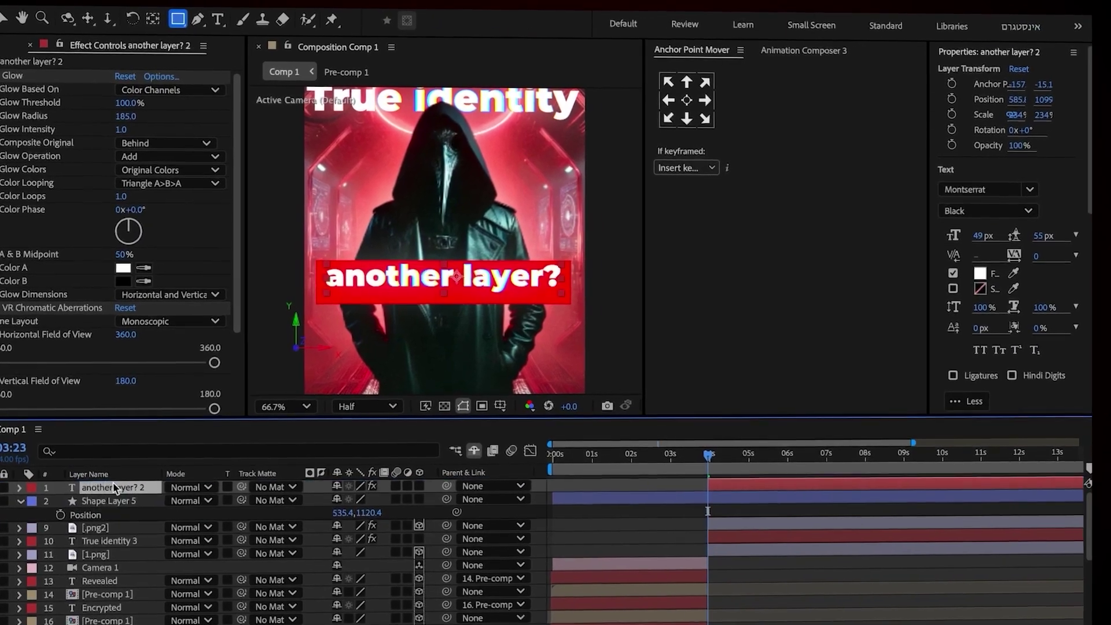
{"action": "left_click", "coordinate": [682, 499]}
{"action": "key", "text": "ctrl+shift+d"}
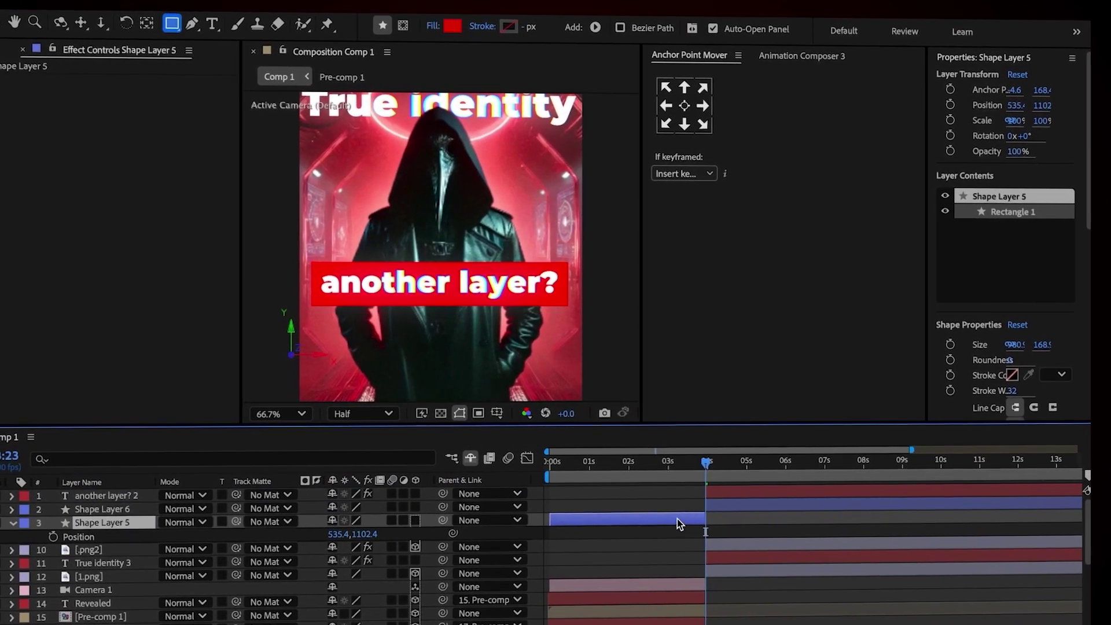
{"action": "key", "text": "Delete"}
- Apply Turbulent Displace to the red banner with Amount 10 and Complexity about 10
{"action": "left_click", "coordinate": [732, 507]}
{"action": "key", "text": "ctrl+5"}
{"action": "type", "text": "turb"}
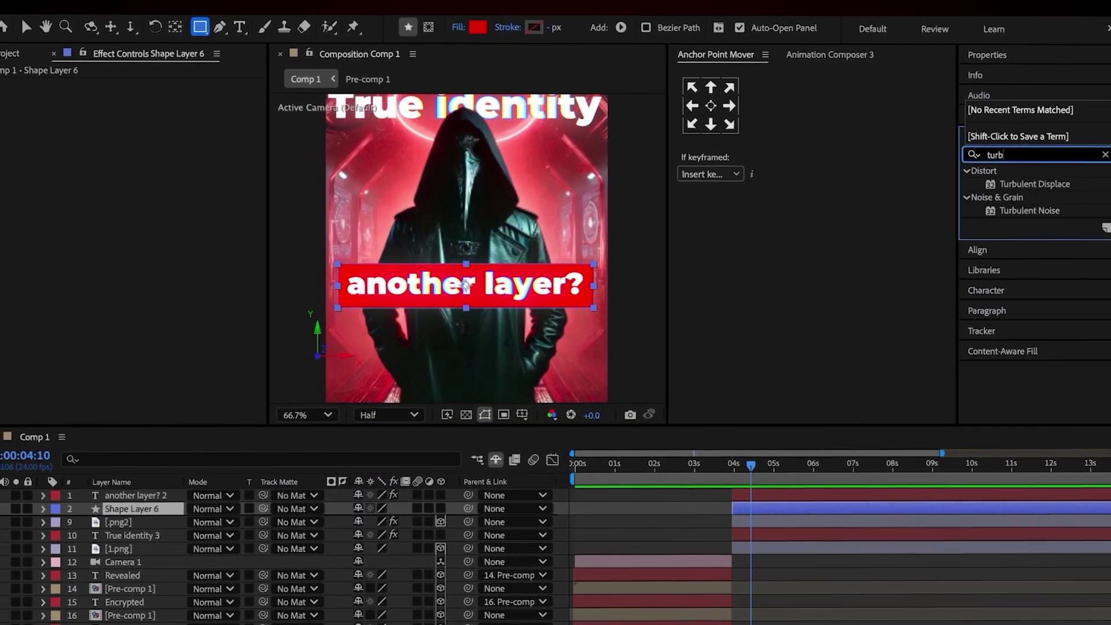
{"action": "double_click", "coordinate": [1034, 184]}
{"action": "key", "text": "v"}
{"action": "left_click_drag", "start_coordinate": [165, 113], "coordinate": [122, 114]}
{"action": "left_click_drag", "start_coordinate": [162, 153], "coordinate": [197, 154]}
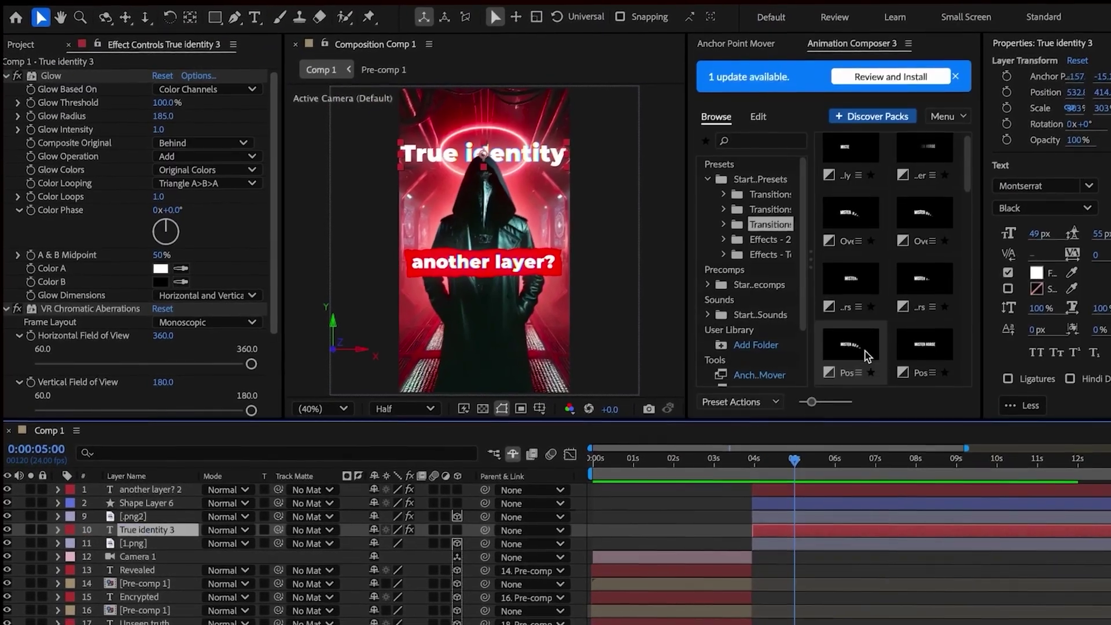
- Apply the Position & Rotate In preset to True identity 3 and move to about 4 seconds
{"action": "mouse_move", "coordinate": [866, 354]}
{"action": "left_click", "coordinate": [818, 397]}
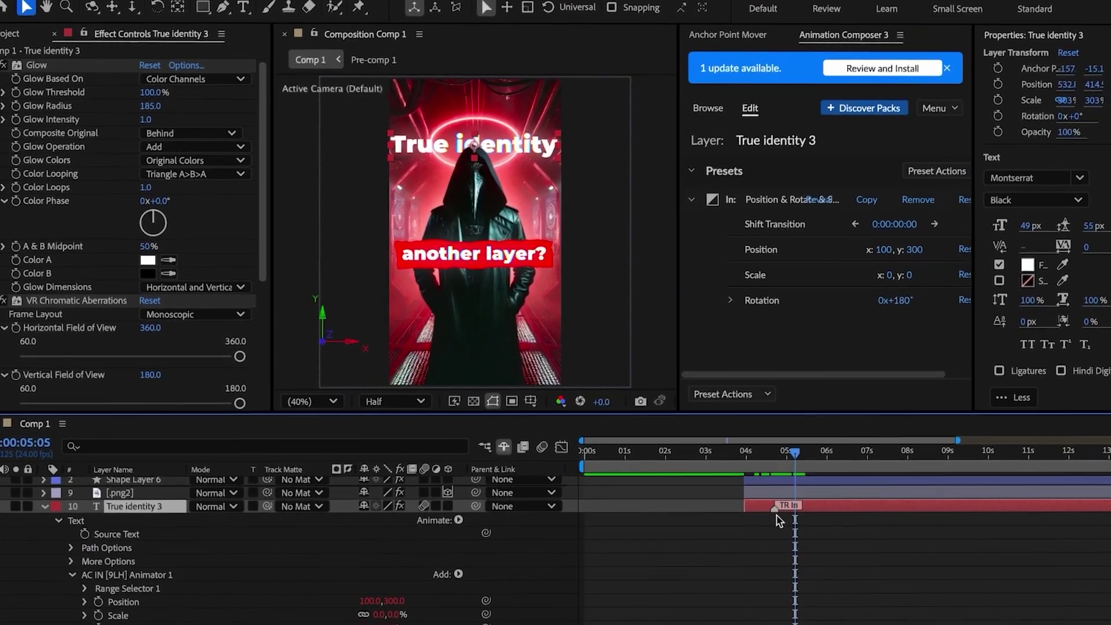
{"action": "left_click", "coordinate": [779, 521]}
{"action": "left_click", "coordinate": [747, 450]}
{"action": "left_click", "coordinate": [797, 446]}
- Apply Overshoot Scale In to the another layer? 2 text at 6:17
{"action": "left_click", "coordinate": [770, 489]}
{"action": "left_click", "coordinate": [769, 476], "text": "shift"}
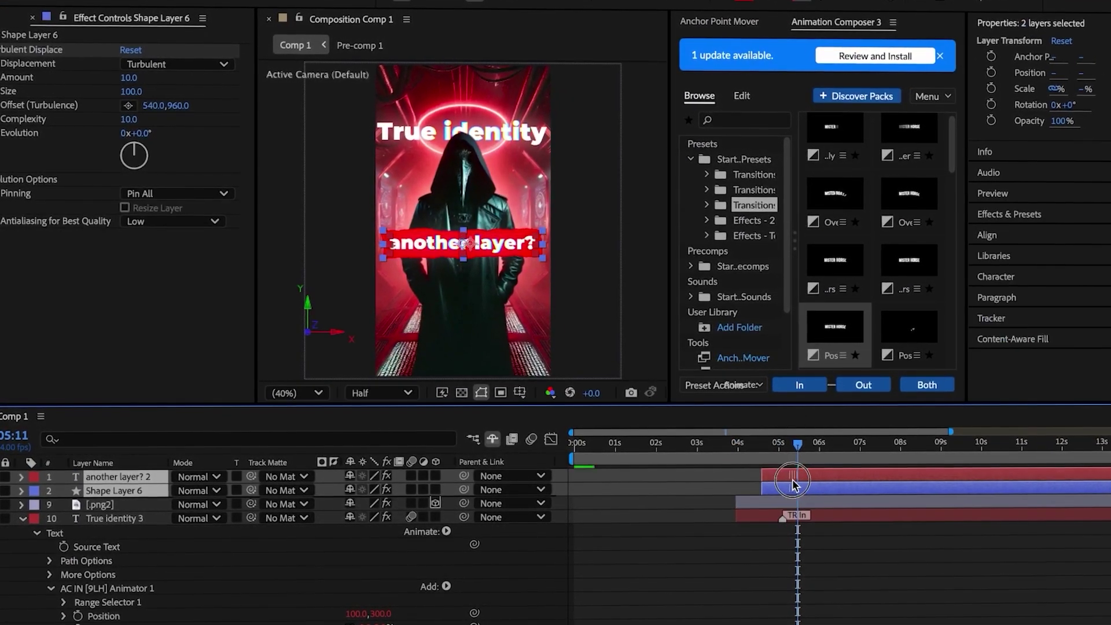
{"action": "left_click", "coordinate": [816, 476]}
{"action": "key", "text": "u"}
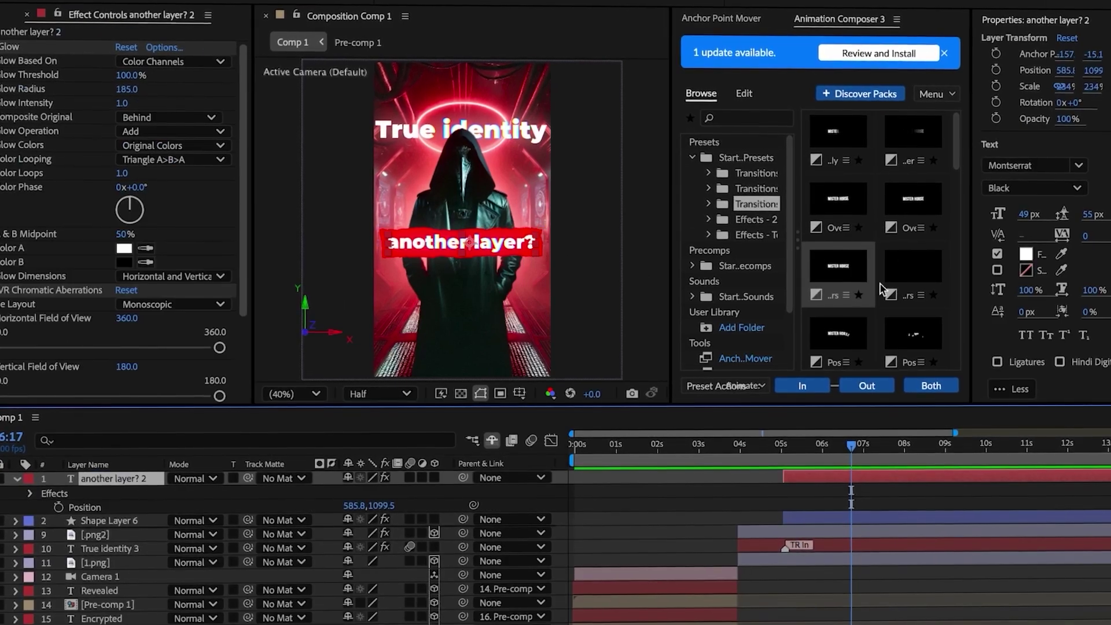
{"action": "left_click", "coordinate": [852, 444]}
{"action": "left_click", "coordinate": [829, 387]}
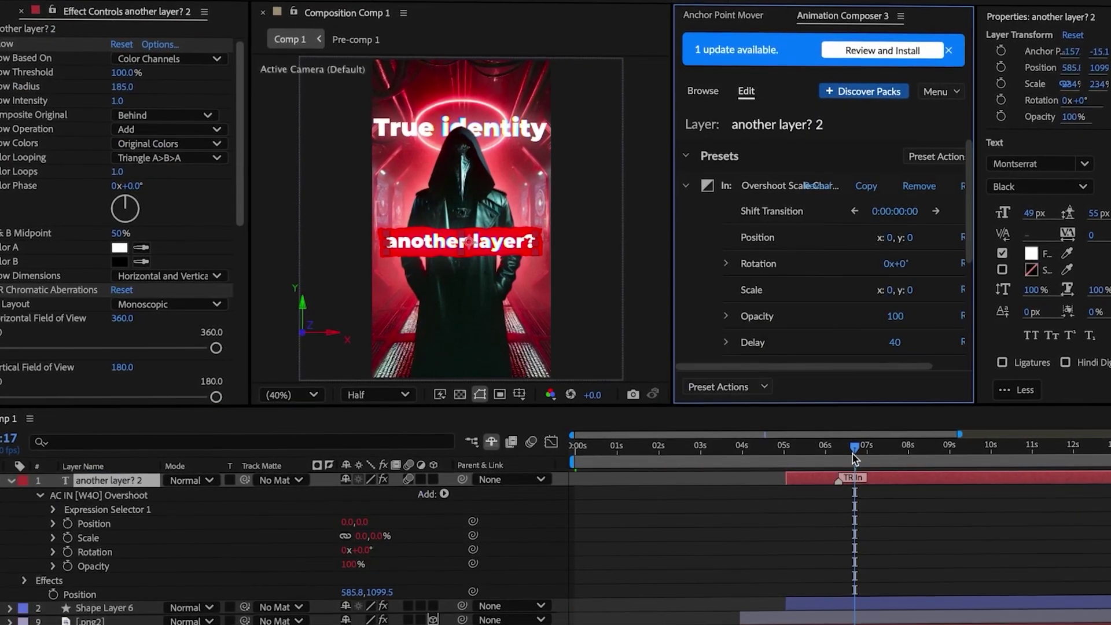
- Preview the entrance, then start a new Pen-tool shape along the top of the frame
{"action": "left_click", "coordinate": [797, 446]}
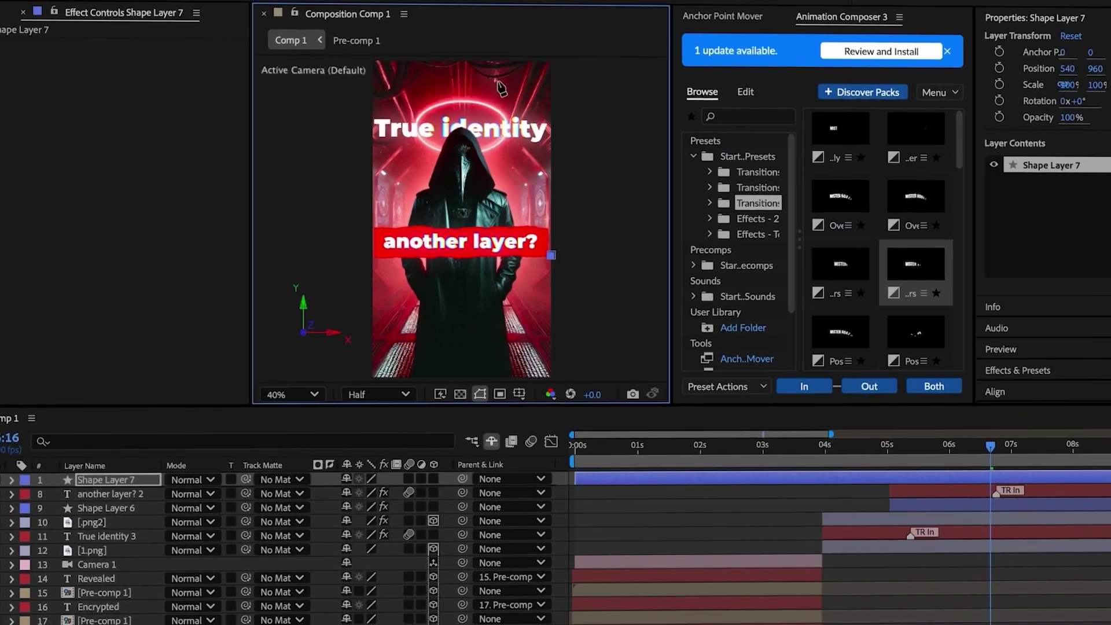
{"action": "left_click", "coordinate": [489, 56]}
{"action": "left_click", "coordinate": [553, 56]}
- Close the red shape and set Path keyframes on Shape 1 and Shape 2
{"action": "left_click", "coordinate": [552, 256]}
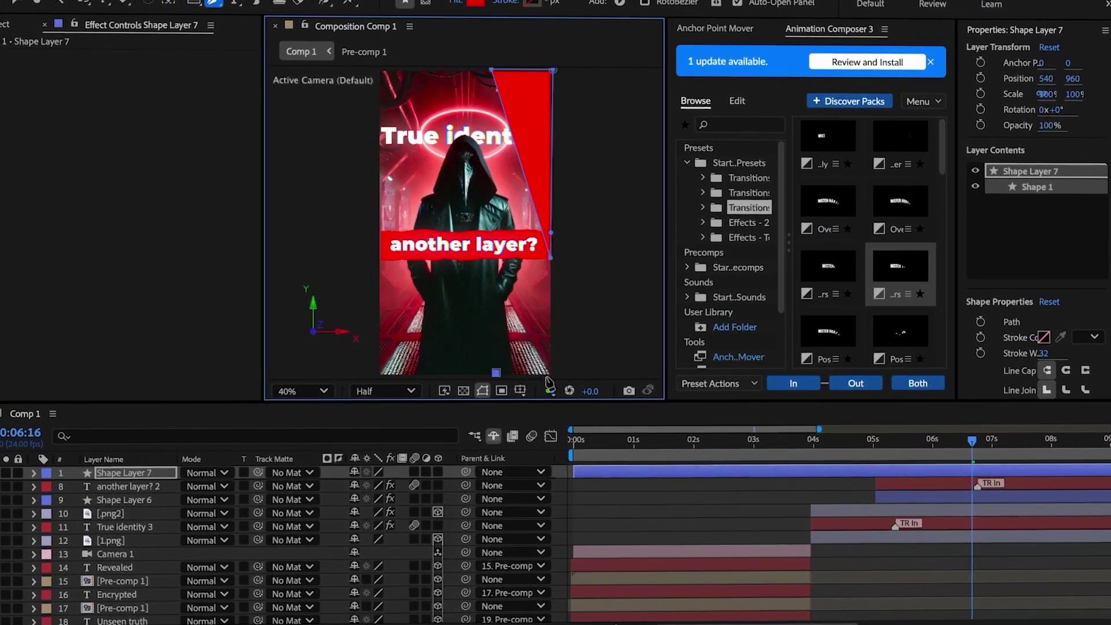
{"action": "left_click", "coordinate": [37, 471]}
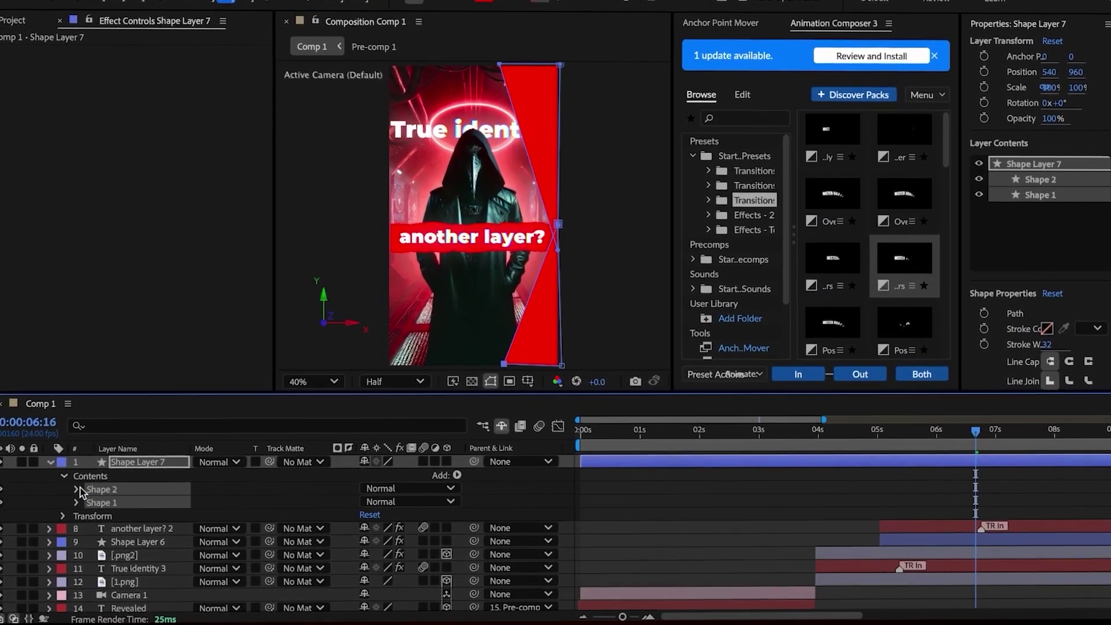
{"action": "left_click", "coordinate": [91, 497]}
{"action": "left_click", "coordinate": [92, 574]}
{"action": "left_click", "coordinate": [121, 501]}
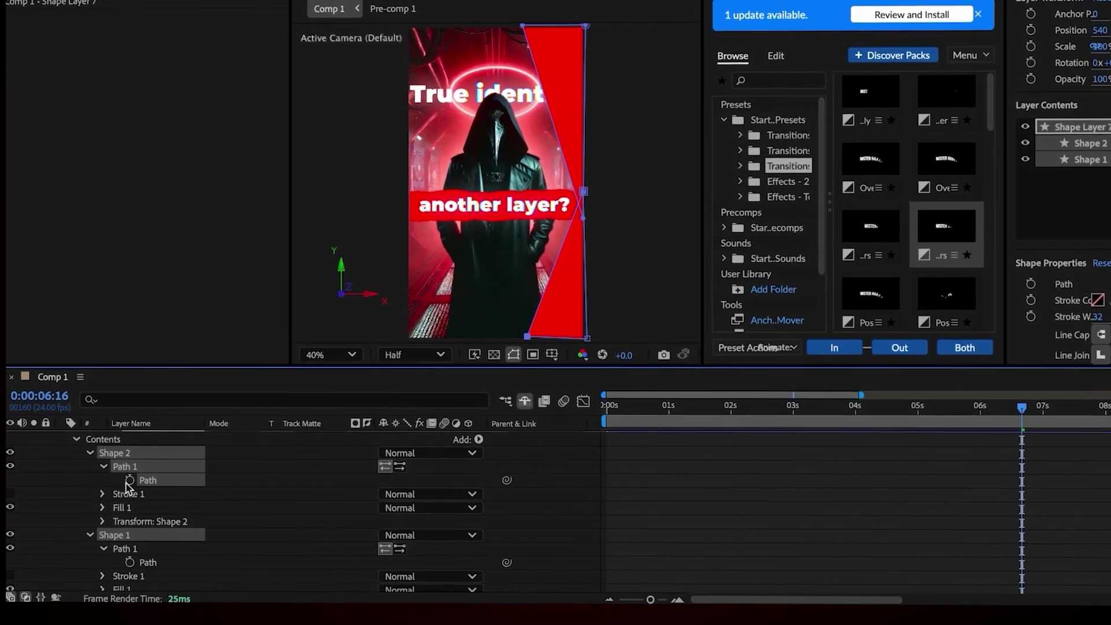
{"action": "left_click", "coordinate": [133, 557]}
{"action": "left_click", "coordinate": [1035, 400]}
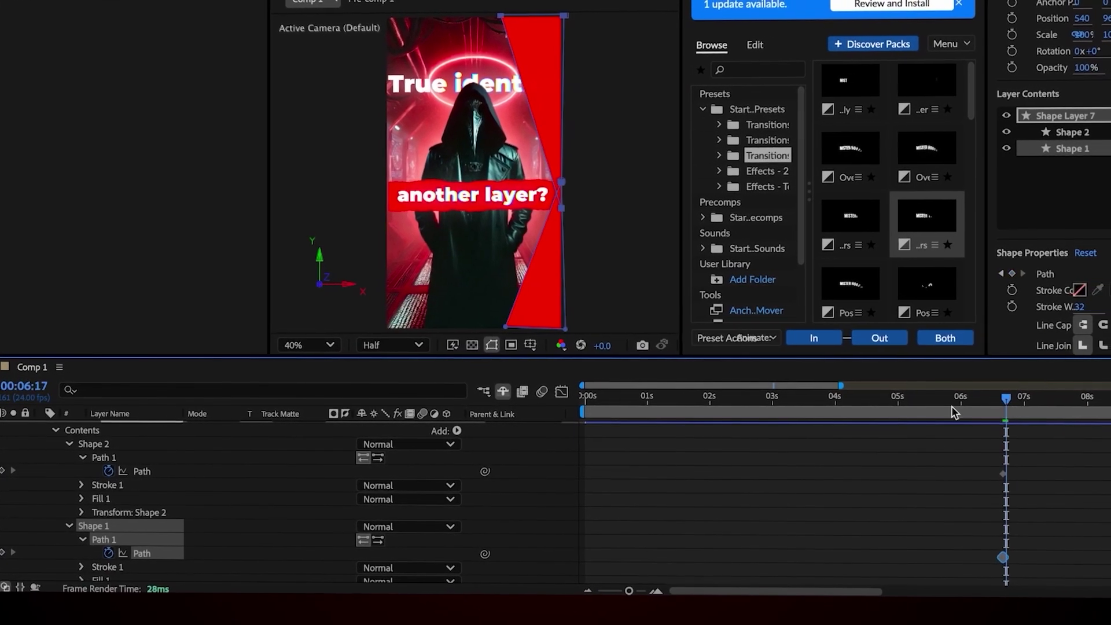
- Pull the shape's corners out past the frame's top-left and lower-left edges
{"action": "left_click_drag", "start_coordinate": [501, 16], "coordinate": [382, 15]}
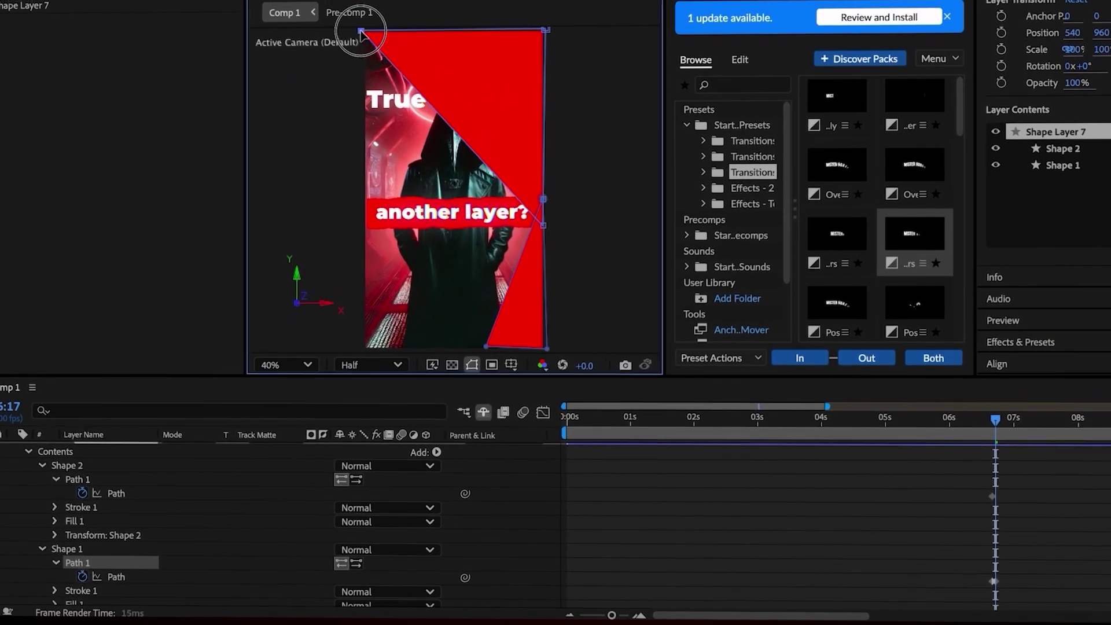
{"action": "key", "text": "comma"}
{"action": "left_click_drag", "start_coordinate": [462, 267], "coordinate": [263, 123]}
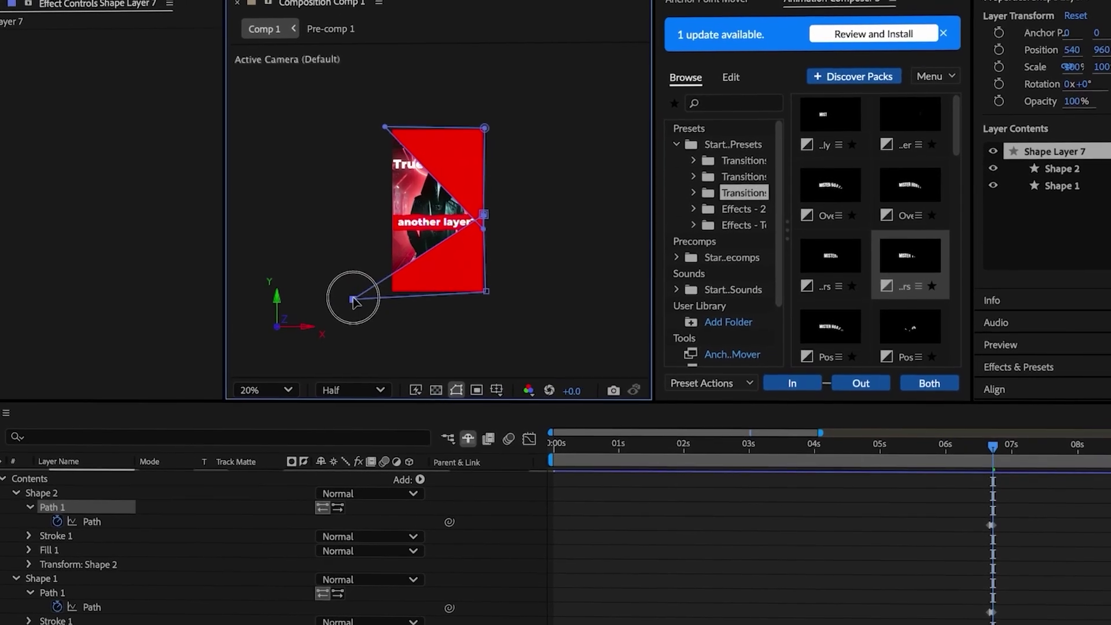
{"action": "key", "text": "period"}
{"action": "key", "text": "comma"}
{"action": "left_click_drag", "start_coordinate": [315, 299], "coordinate": [148, 303]}
- Reshape Shape 2's path with a new point and place Shape Layer 7 under Shape Layer 6
{"action": "left_click", "coordinate": [950, 444]}
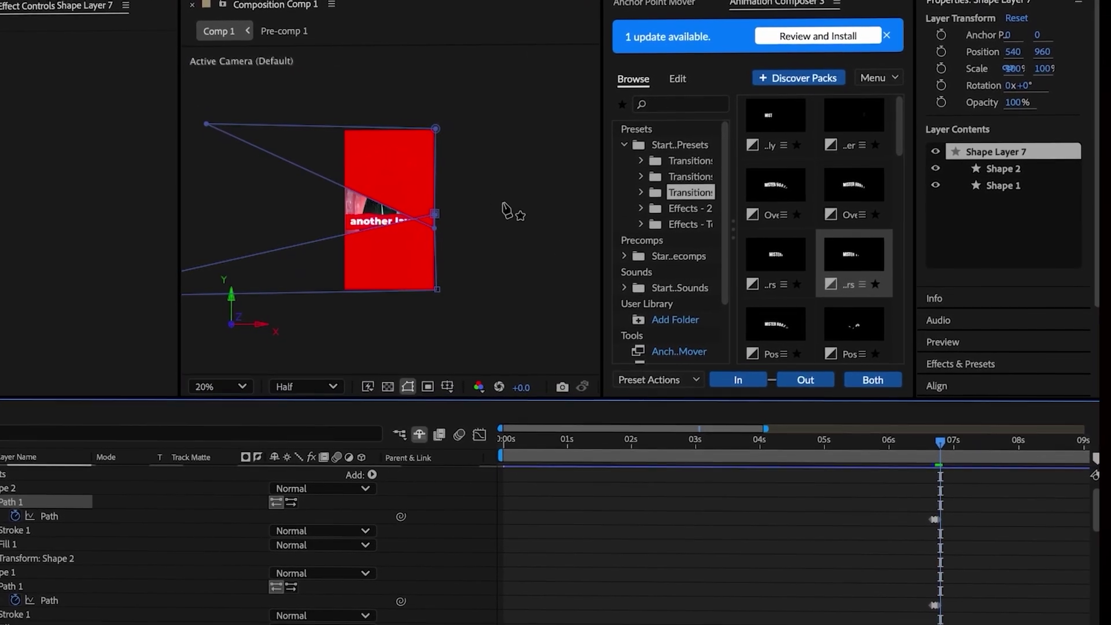
{"action": "key", "text": "period"}
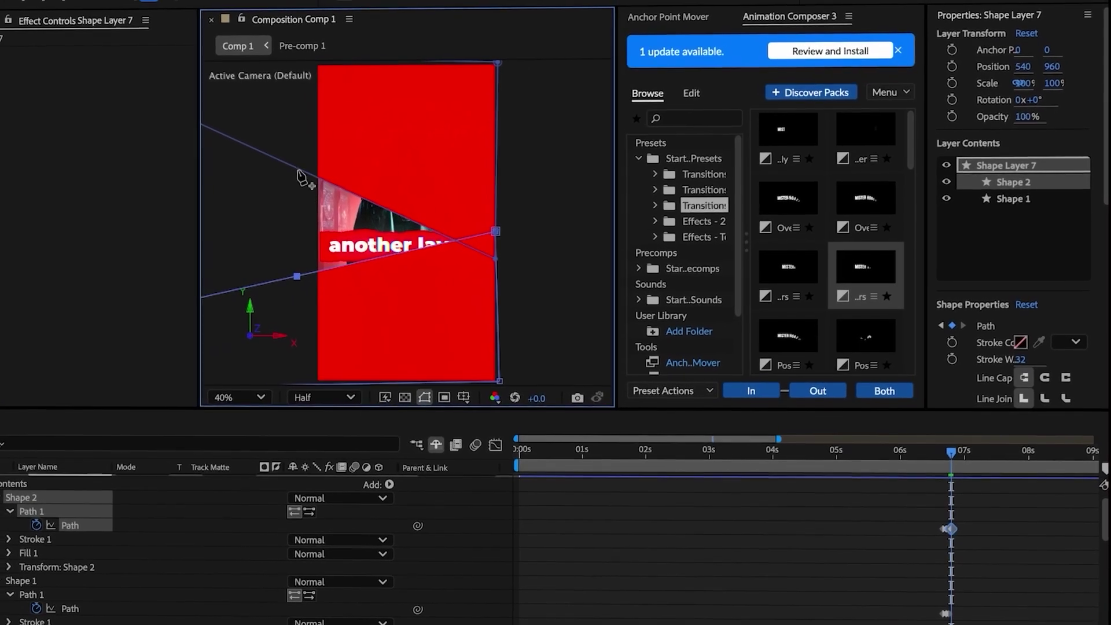
{"action": "left_click", "coordinate": [299, 175]}
{"action": "left_click_drag", "start_coordinate": [298, 174], "coordinate": [235, 248]}
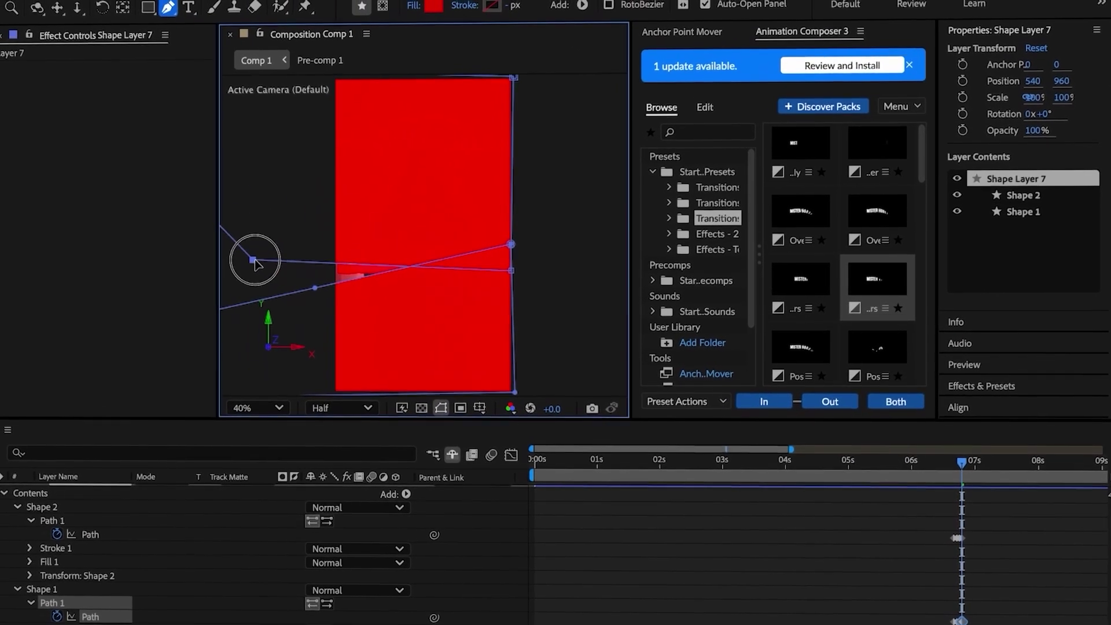
{"action": "left_click_drag", "start_coordinate": [315, 288], "coordinate": [317, 260]}
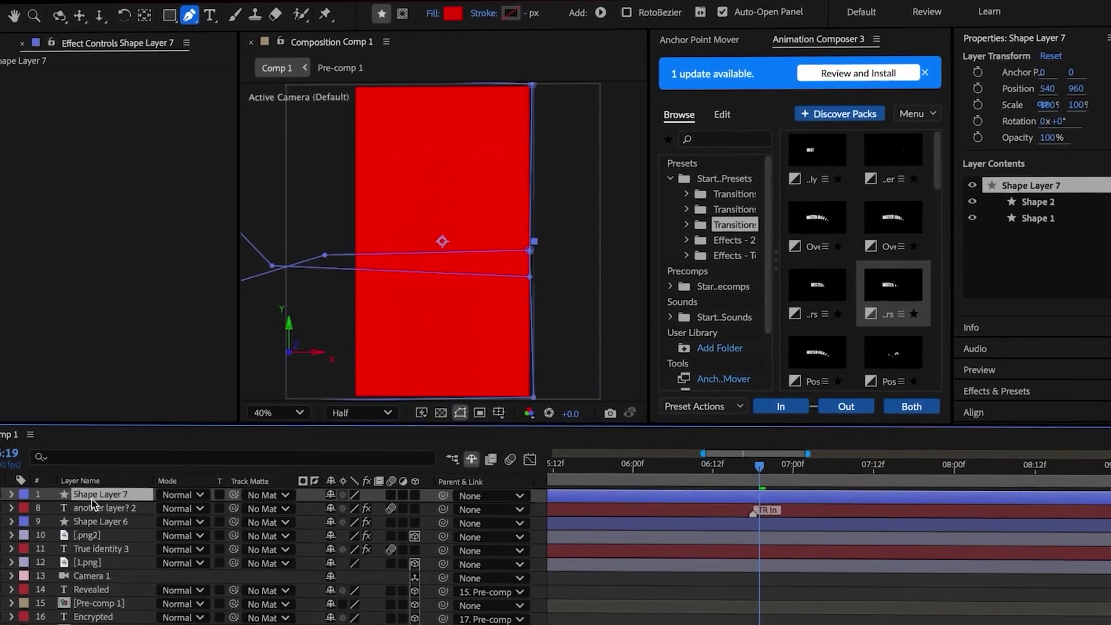
{"action": "left_click_drag", "start_coordinate": [95, 495], "coordinate": [149, 513]}
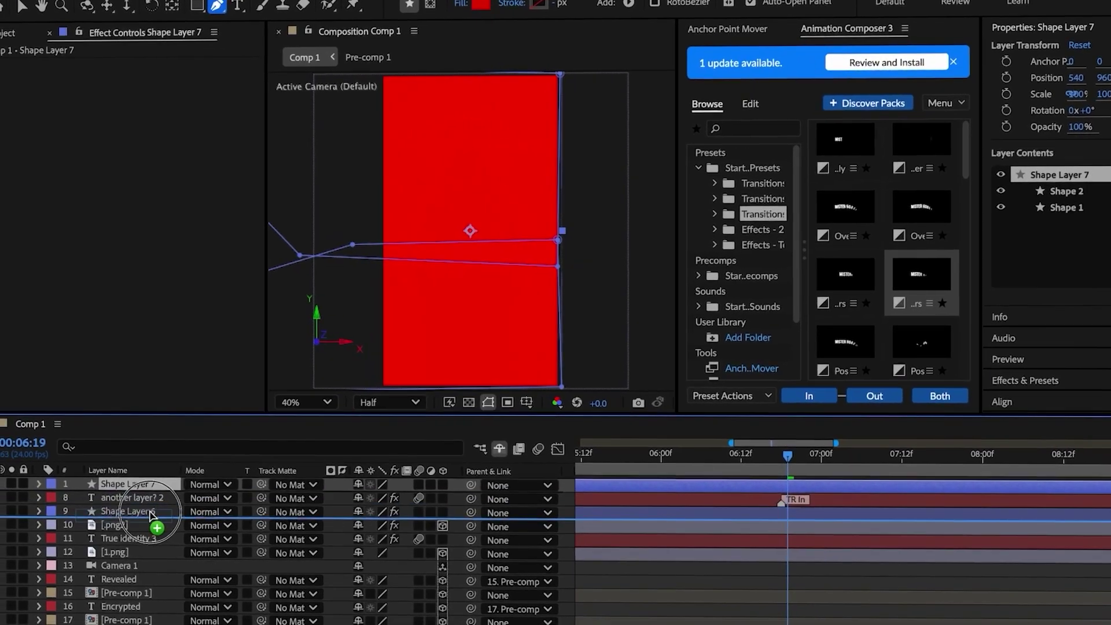
{"action": "key", "text": "u"}
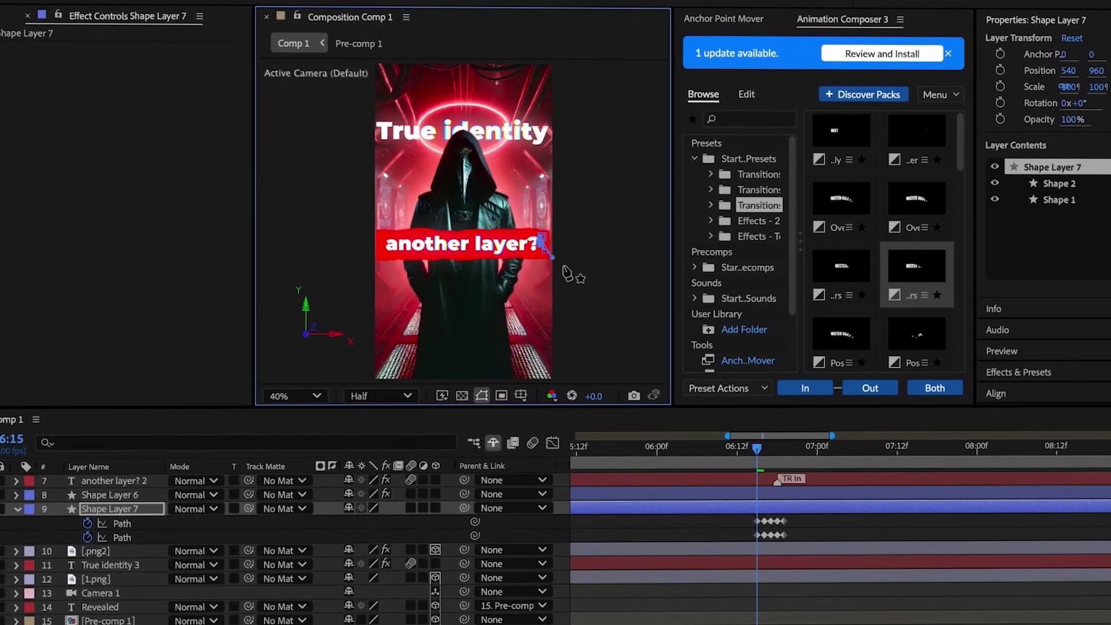
- Delete the three leftover layers and select the split Shape Layer 7
{"action": "scroll", "coordinate": [543, 237], "scroll_direction": "up", "scroll_amount": 2}
{"action": "left_click", "coordinate": [689, 524]}
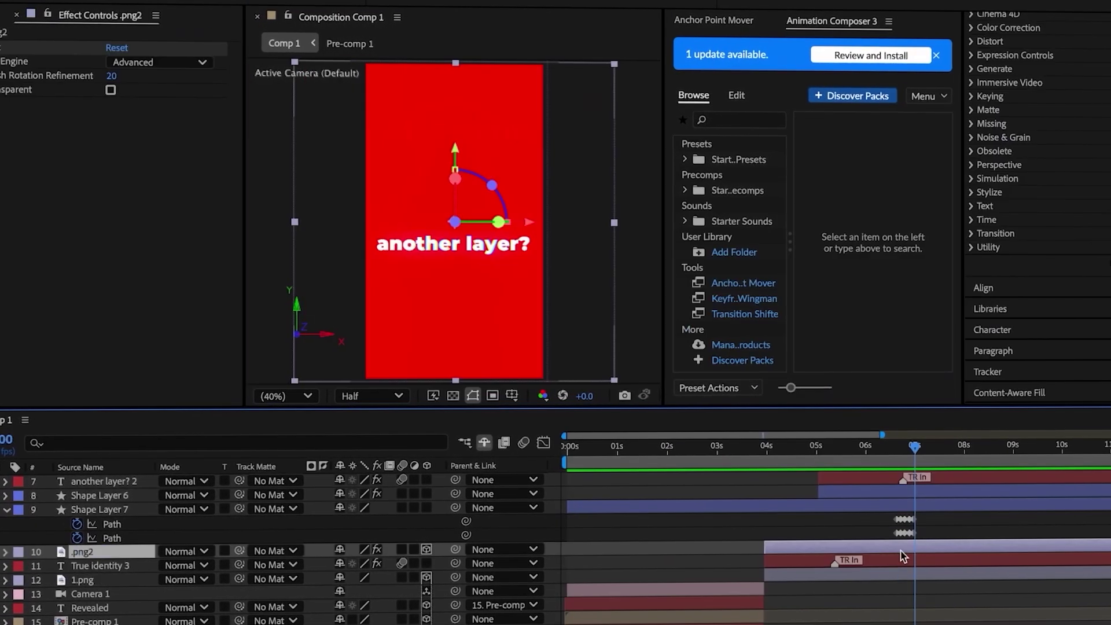
{"action": "left_click", "coordinate": [891, 566], "text": "ctrl"}
{"action": "left_click", "coordinate": [888, 569], "text": "ctrl"}
{"action": "key", "text": "Delete"}
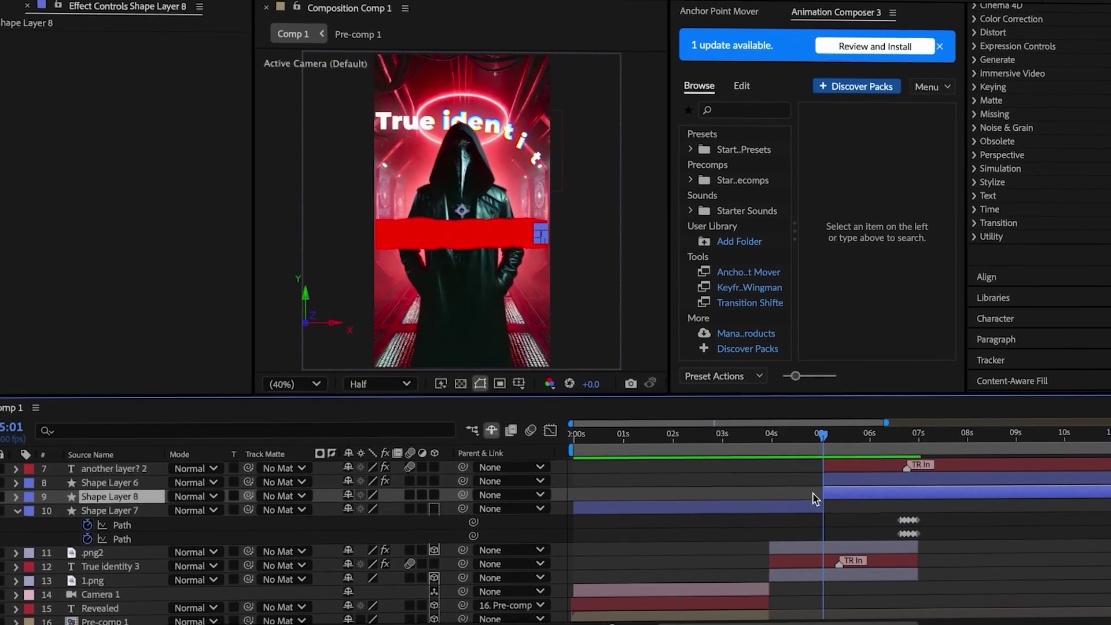
{"action": "left_click", "coordinate": [795, 511]}
- Add Camera 3 with a Position keyframe shifted about 6 frames later, eased in the Graph Editor
{"action": "right_click", "coordinate": [5, 404]}
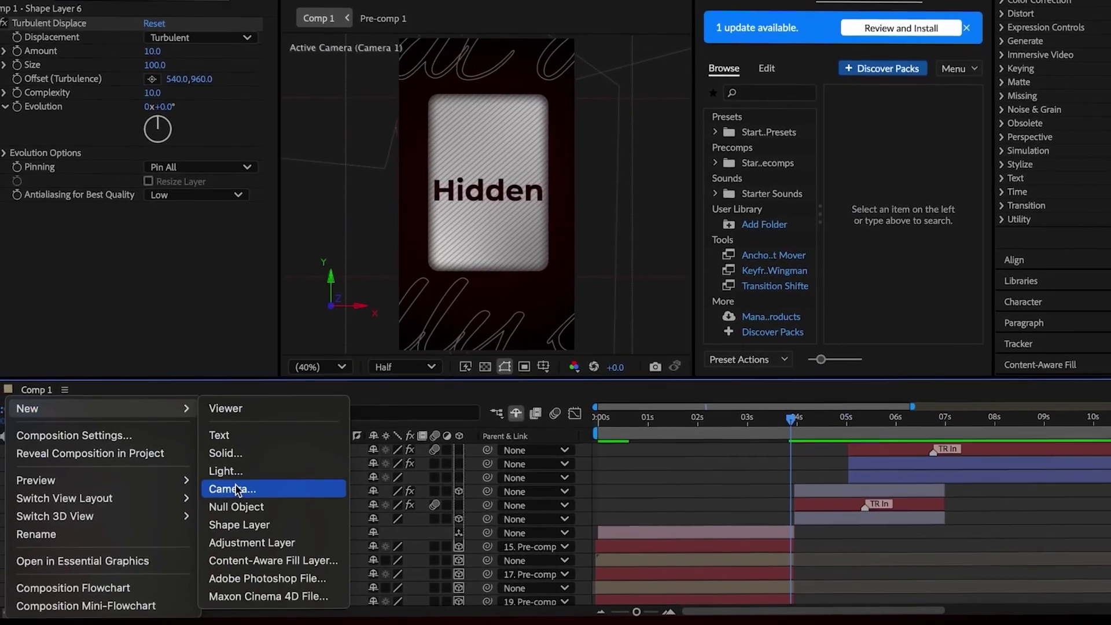
{"action": "left_click", "coordinate": [243, 486]}
{"action": "left_click", "coordinate": [843, 443]}
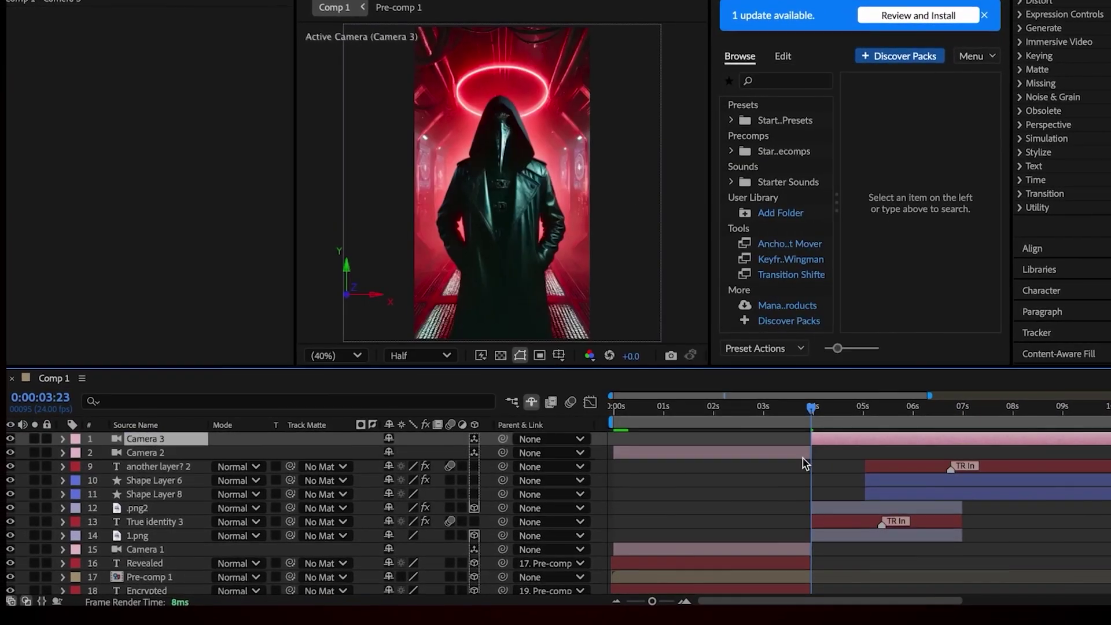
{"action": "key", "text": "alt+shift+p"}
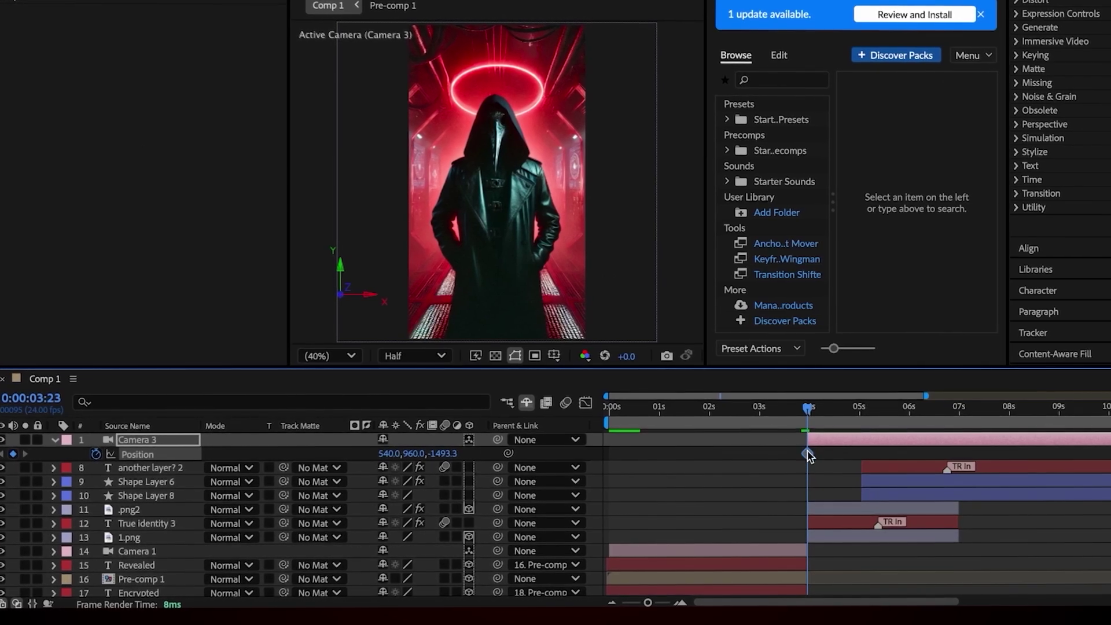
{"action": "left_click_drag", "start_coordinate": [864, 453], "coordinate": [873, 454]}
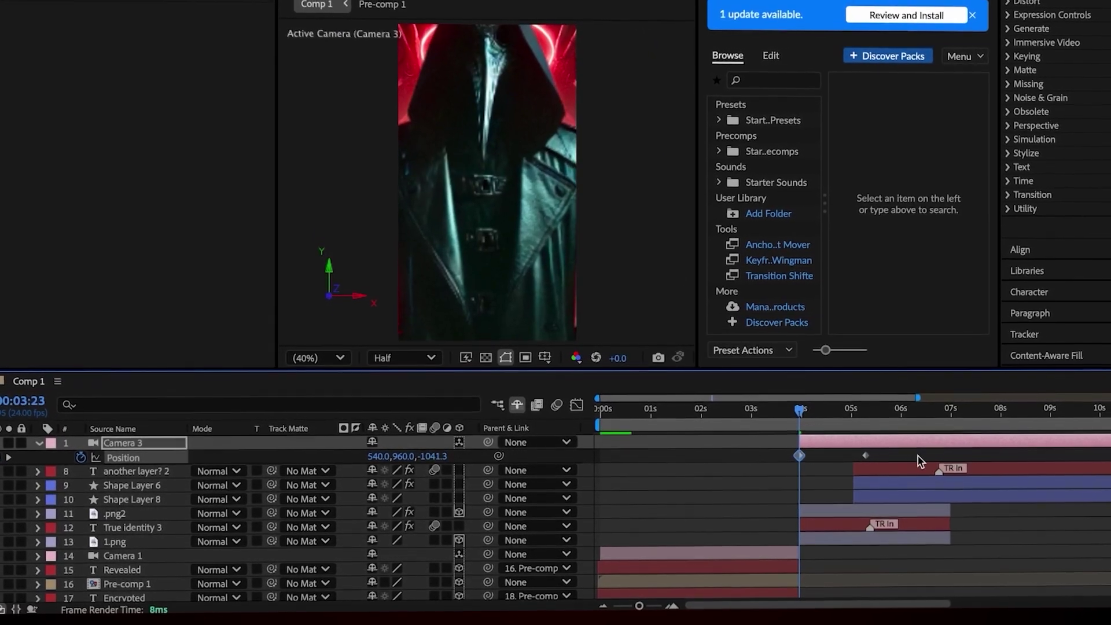
{"action": "key", "text": "shift+F3"}
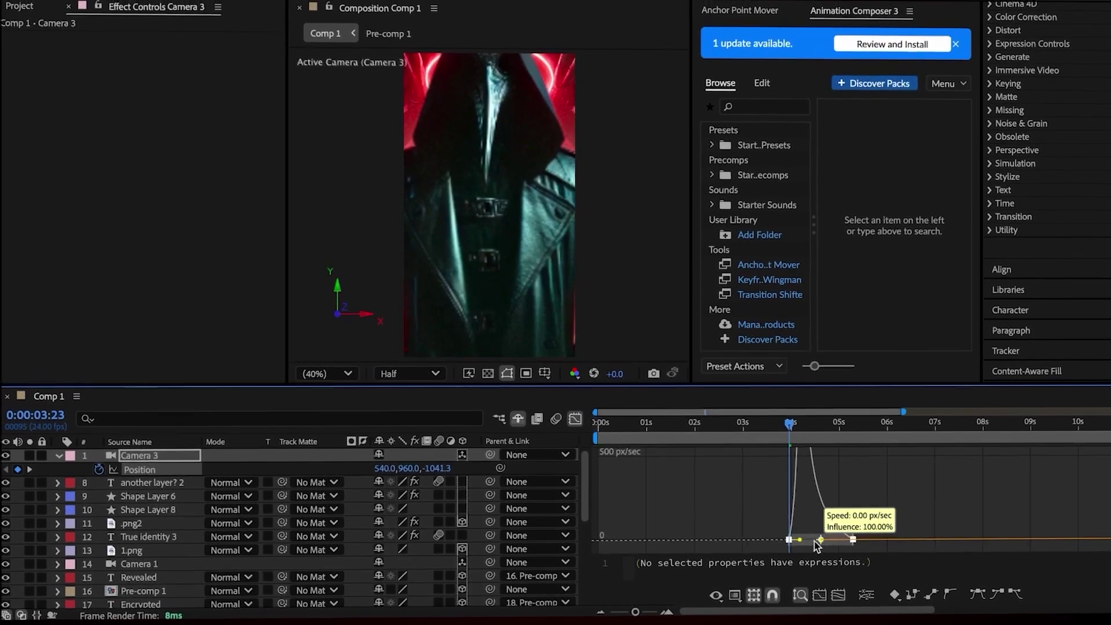
{"action": "left_click", "coordinate": [357, 533]}
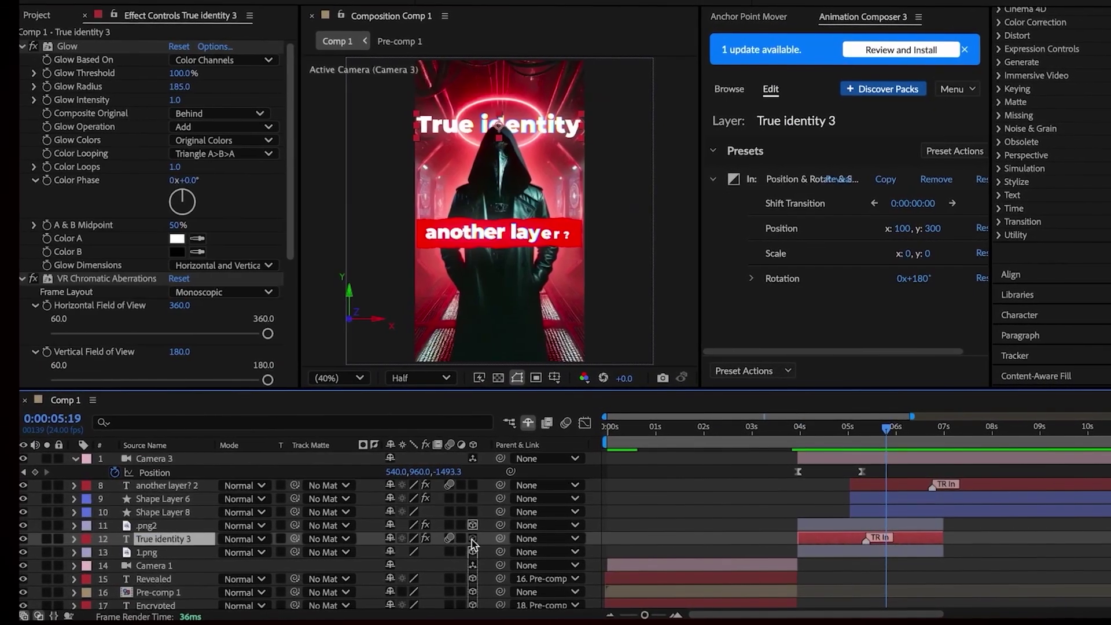
- Select Camera 3 and move the time indicator to about 0:00:06:22
{"action": "left_click", "coordinate": [937, 461]}
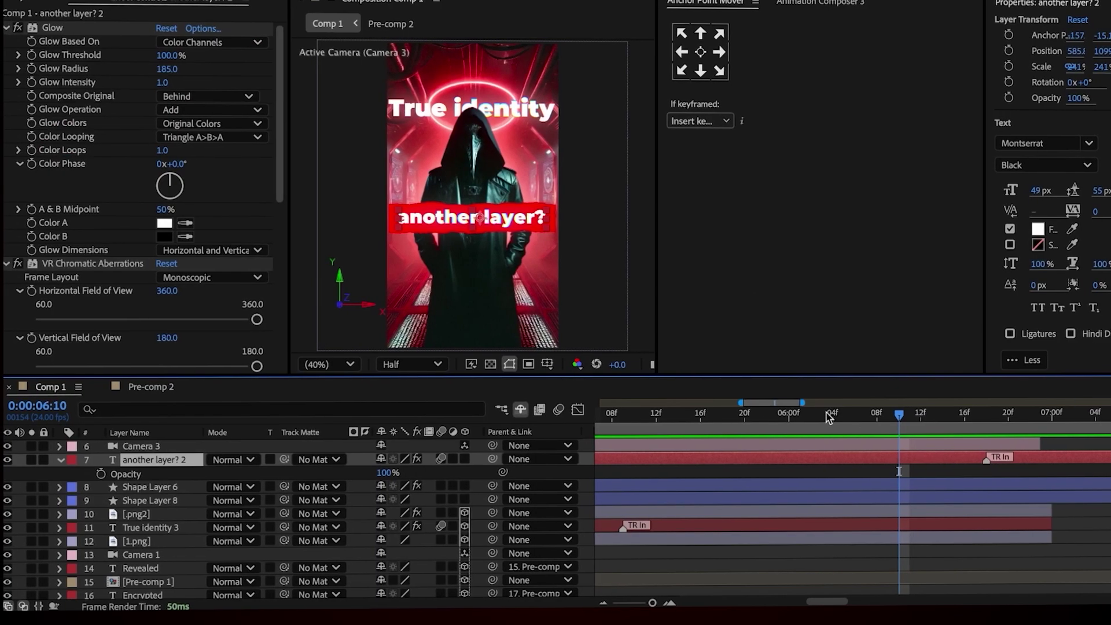
{"action": "left_click_drag", "start_coordinate": [900, 421], "coordinate": [1014, 433]}
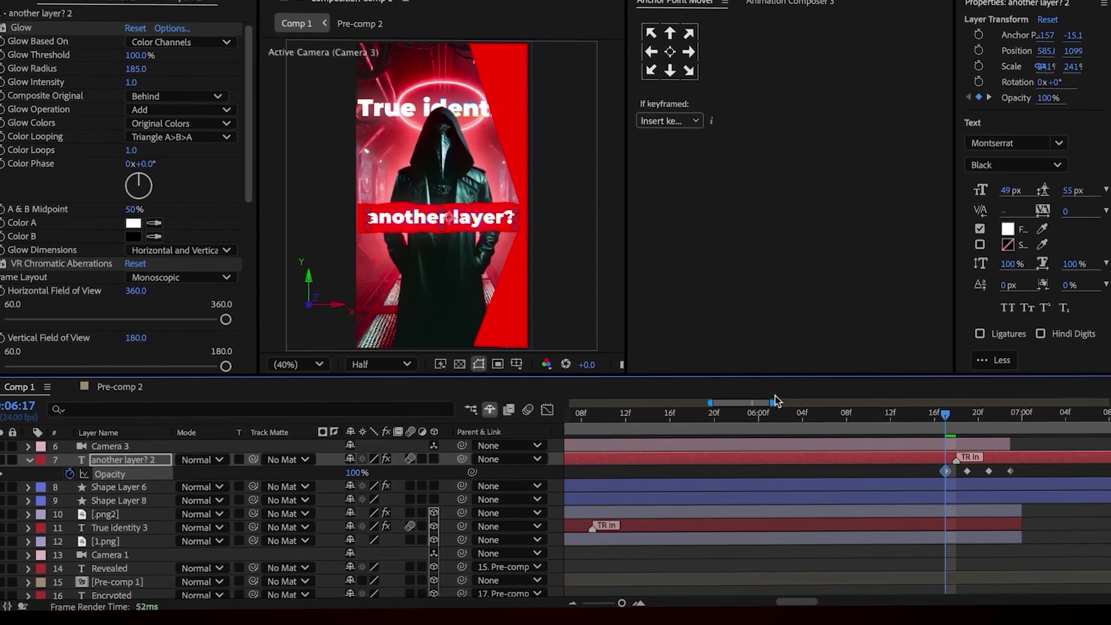
- Split the text and shape layers at 06:23 and delete the split-off pieces
{"action": "left_click_drag", "start_coordinate": [776, 400], "coordinate": [856, 402]}
{"action": "key", "text": "ctrl+shift+d"}
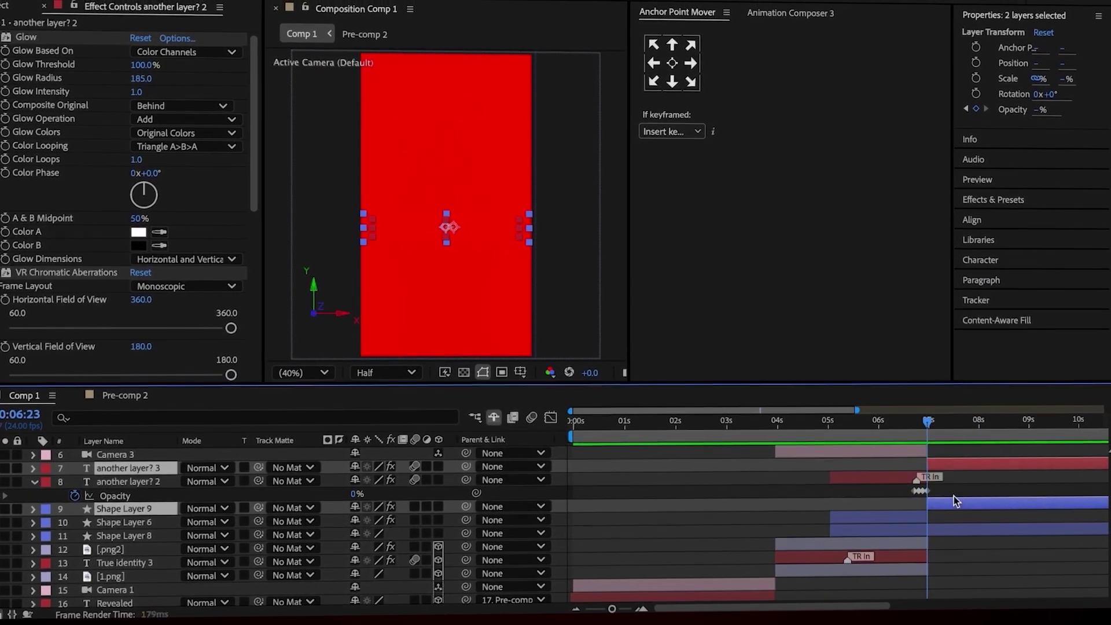
{"action": "key", "text": "Delete"}
- Add the plague doctor mask model to the composition, starting at 06:23
{"action": "left_click_drag", "start_coordinate": [260, 393], "coordinate": [266, 457]}
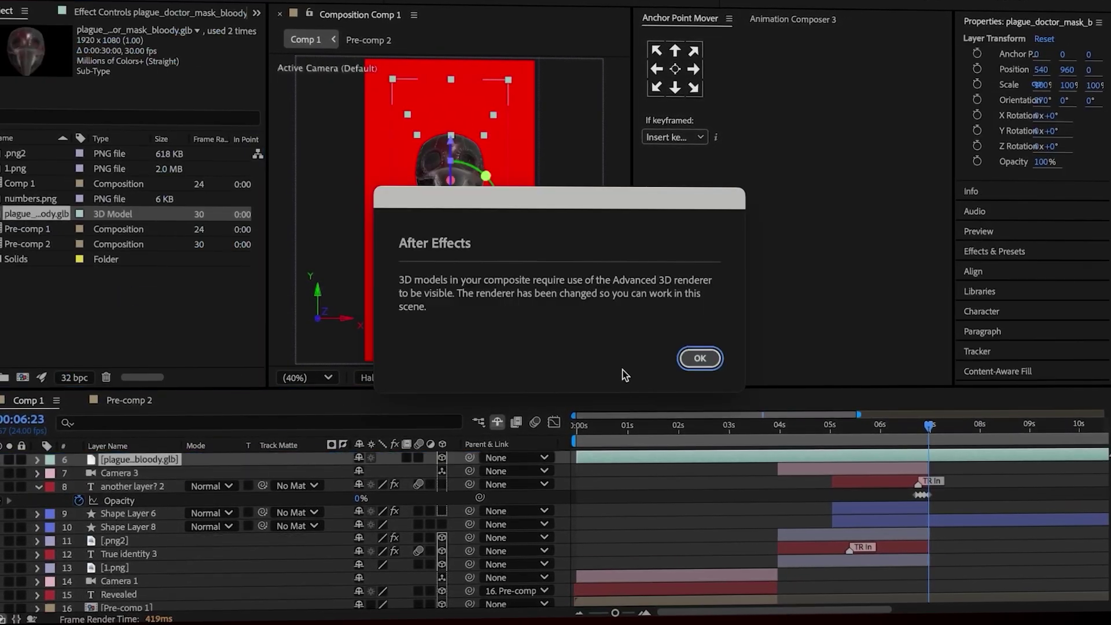
{"action": "left_click", "coordinate": [701, 359]}
{"action": "key", "text": "bracketleft"}
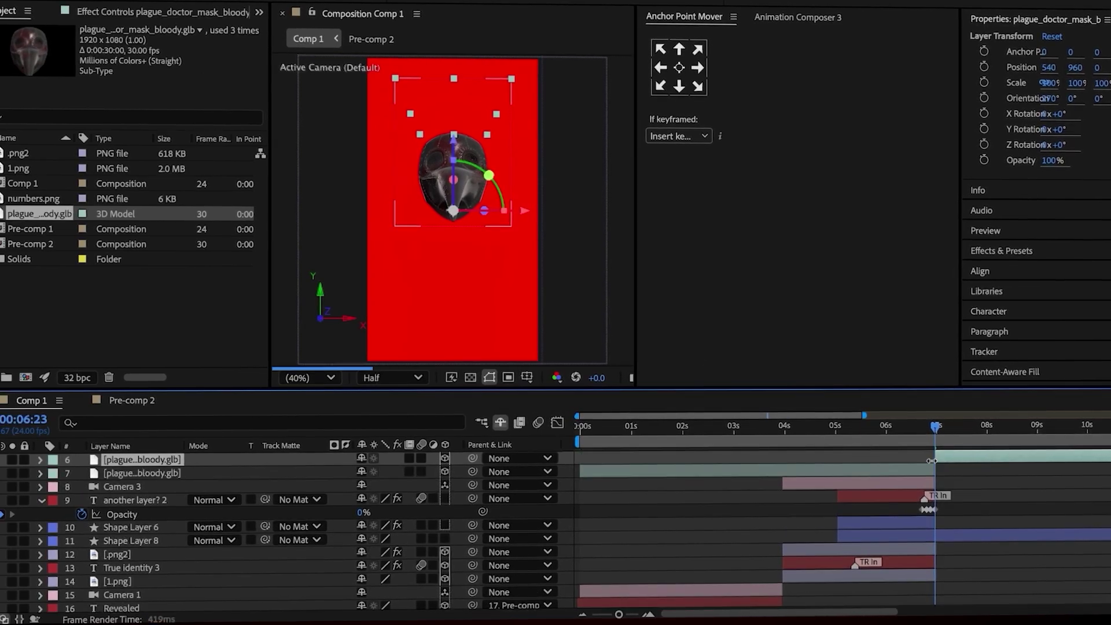
- Precompose the mask as Pre-comp 3 and switch the renderer to Classic 3D
{"action": "left_click", "coordinate": [927, 466]}
{"action": "left_click", "coordinate": [962, 459]}
{"action": "right_click", "coordinate": [963, 459]}
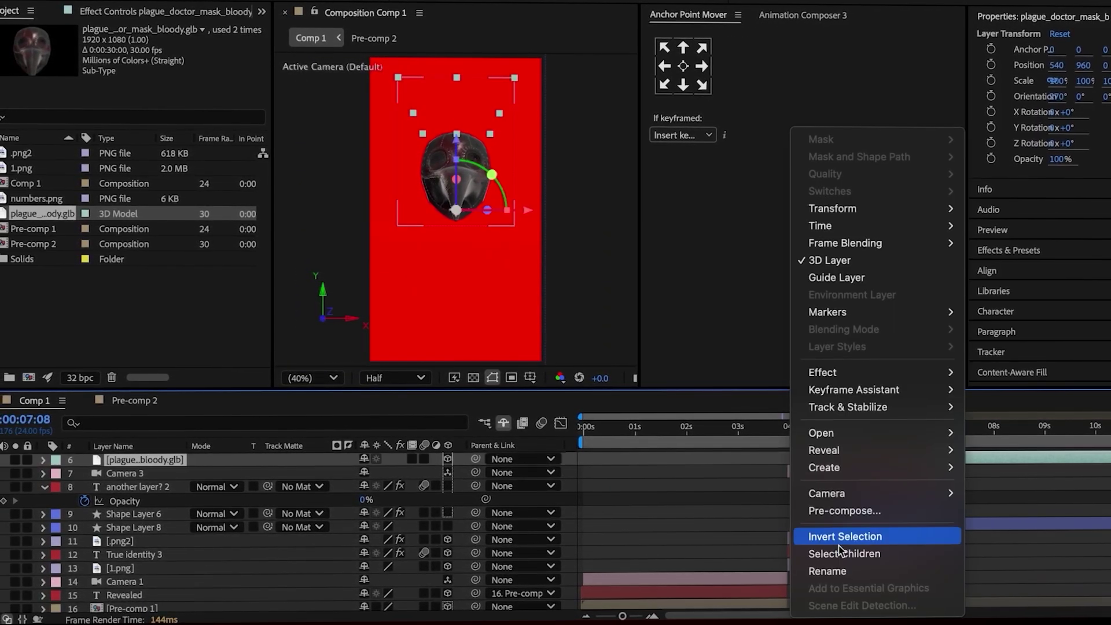
{"action": "left_click", "coordinate": [843, 511]}
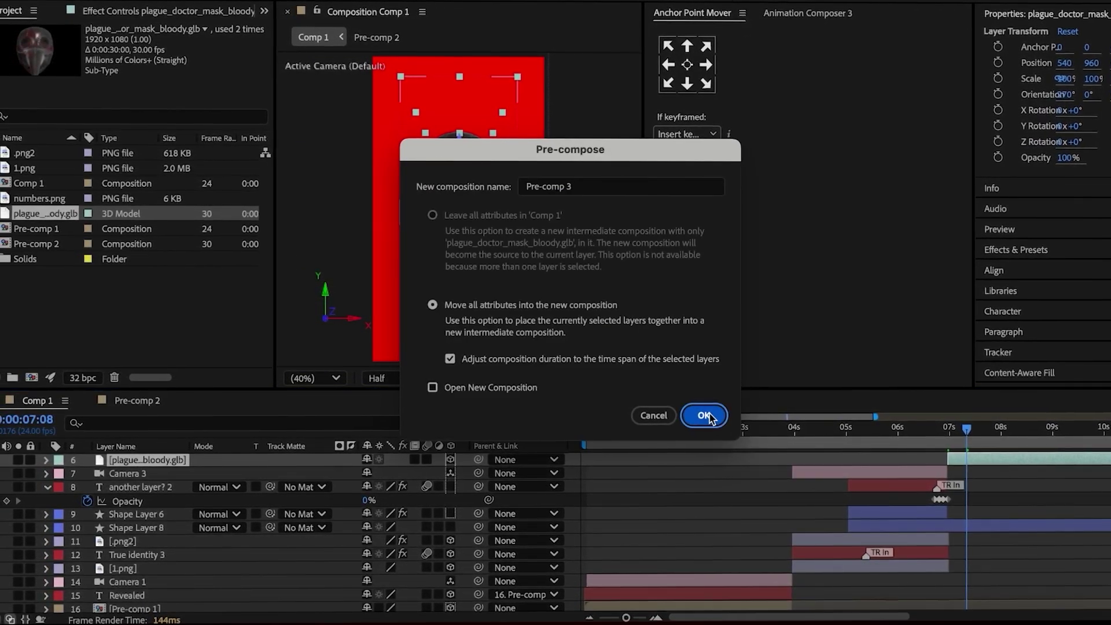
{"action": "left_click", "coordinate": [707, 416]}
{"action": "left_click", "coordinate": [921, 378]}
{"action": "left_click", "coordinate": [929, 403]}
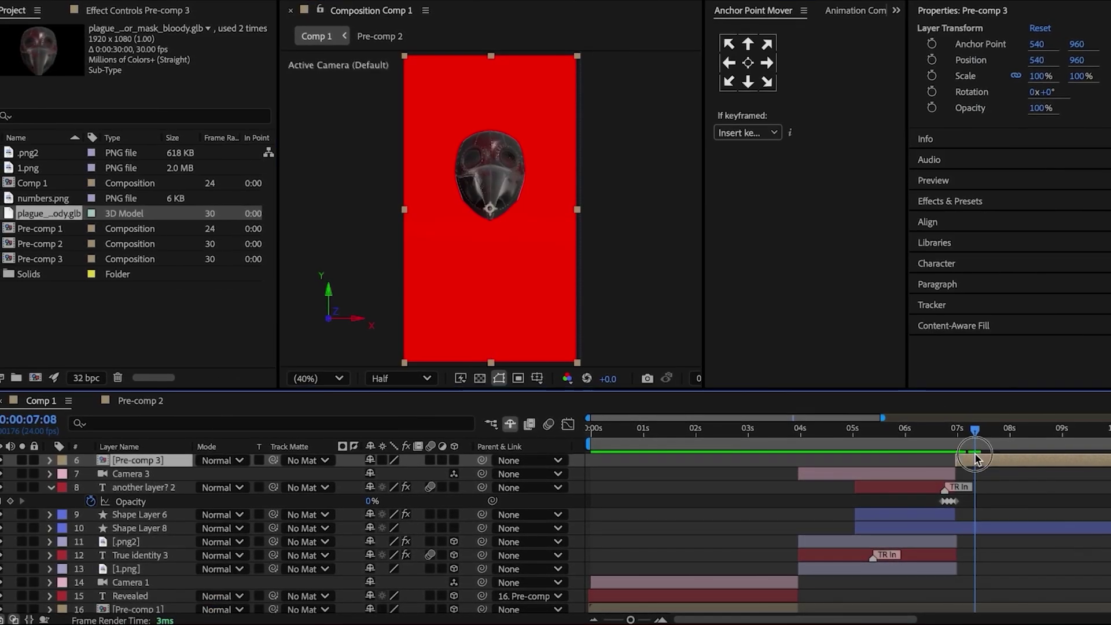
- Inside Pre-comp 3, set the mask's X Rotation to 29° and reveal its Position
{"action": "double_click", "coordinate": [974, 459]}
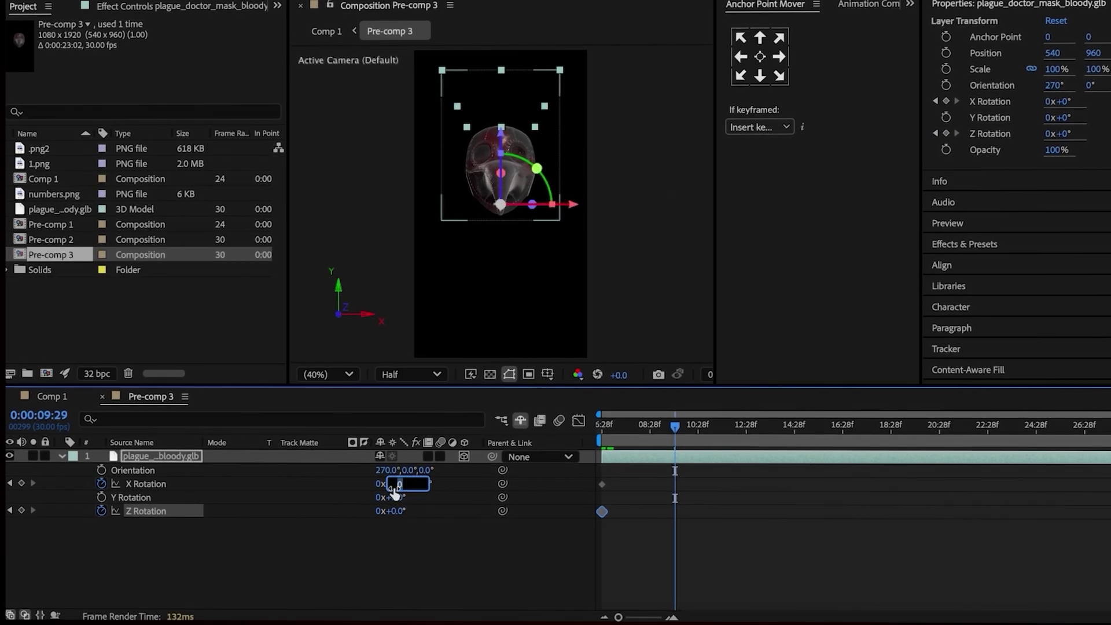
{"action": "type", "text": "29"}
{"action": "left_click", "coordinate": [404, 516]}
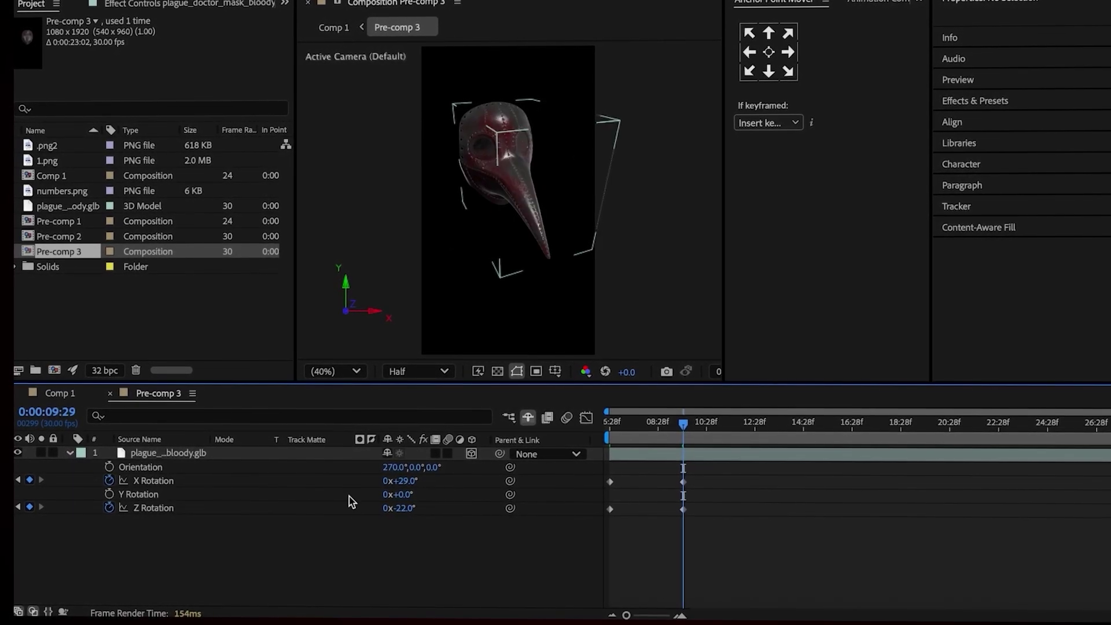
{"action": "left_click", "coordinate": [182, 466]}
{"action": "key", "text": "p"}
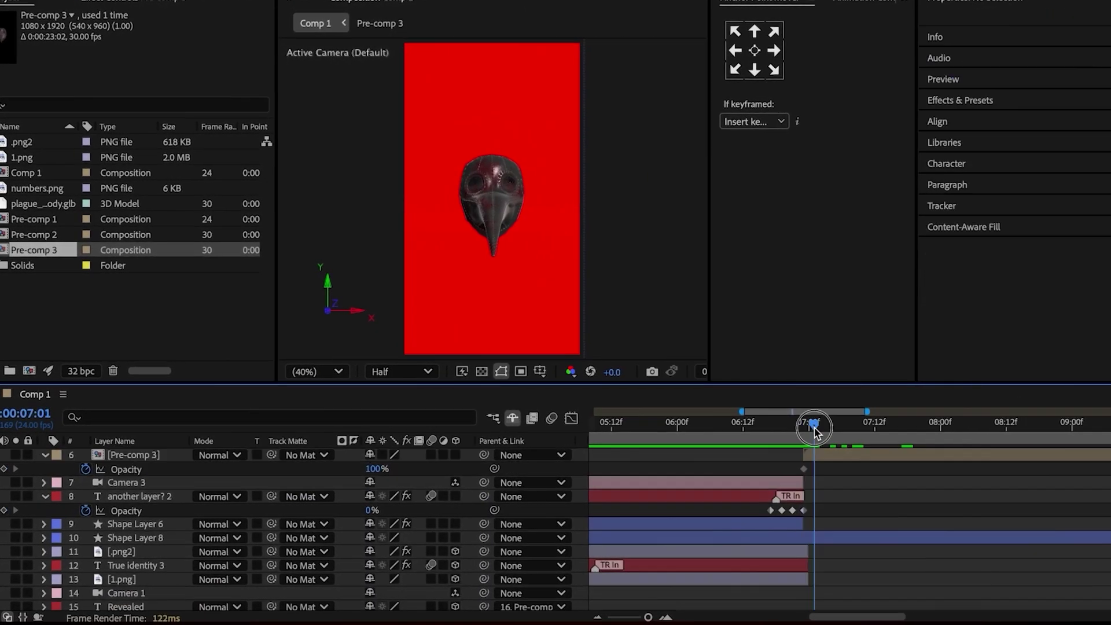
- Fade Pre-comp 3 in from 0% opacity and ease its Position keyframes between 06:23 and 07:04
{"action": "left_click_drag", "start_coordinate": [373, 468], "coordinate": [319, 488]}
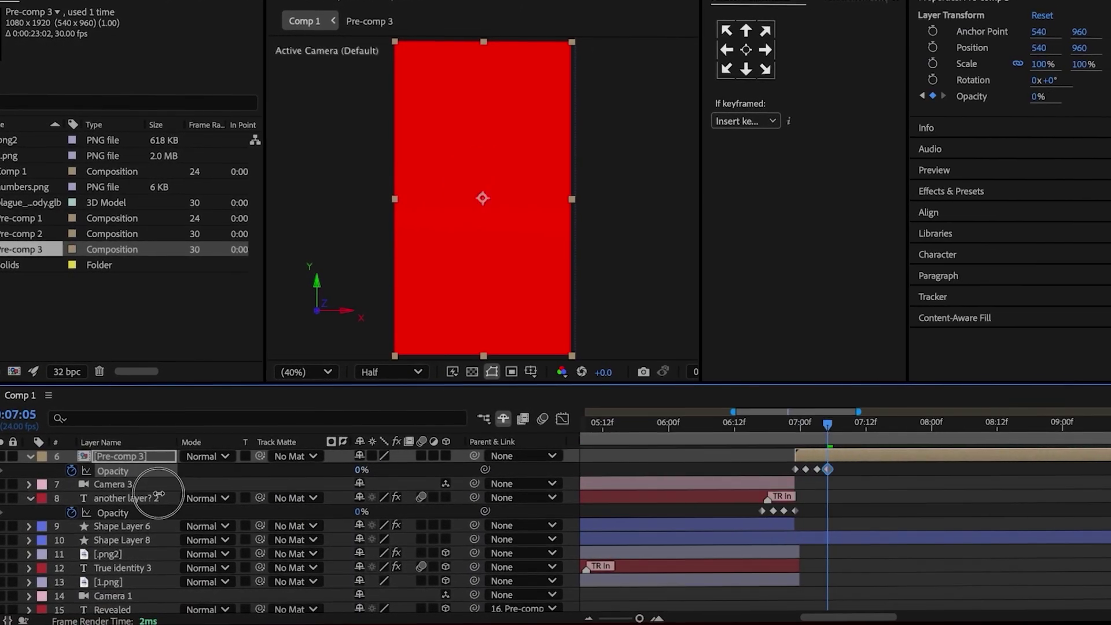
{"action": "key", "text": "p"}
{"action": "key", "text": "minus"}
{"action": "left_click", "coordinate": [1001, 429]}
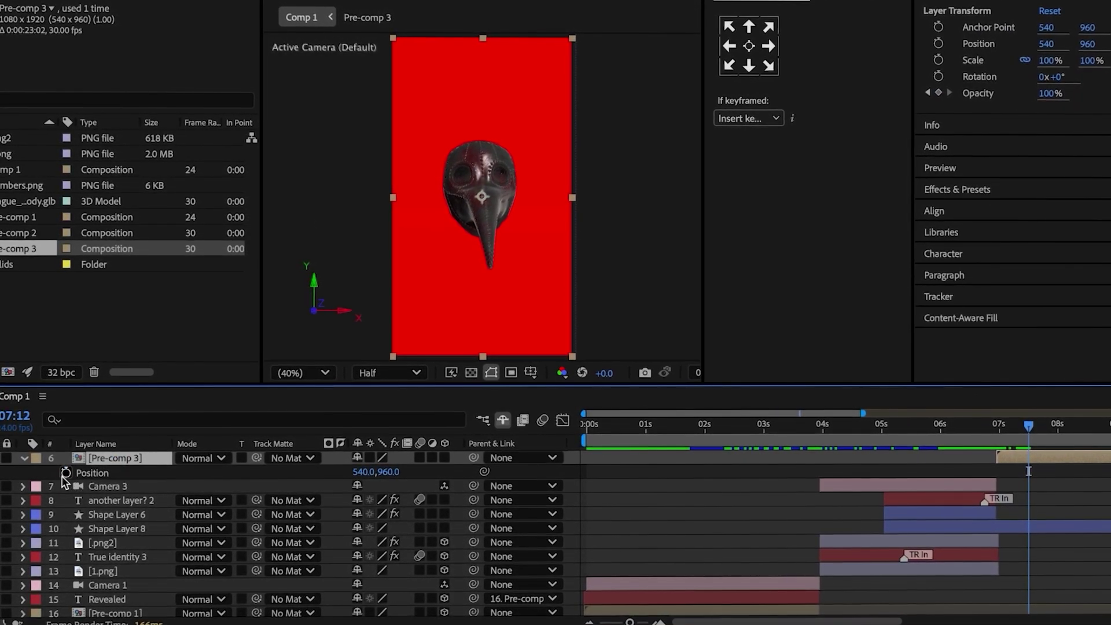
{"action": "left_click_drag", "start_coordinate": [1013, 432], "coordinate": [1003, 436]}
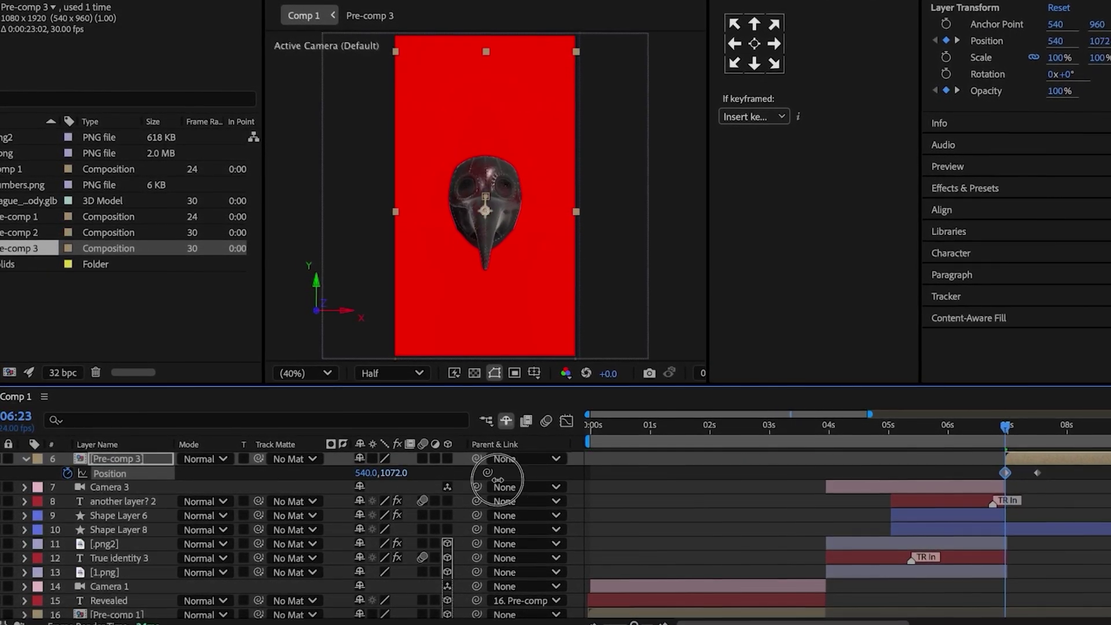
{"action": "left_click", "coordinate": [1001, 428]}
{"action": "key", "text": "shift+F3"}
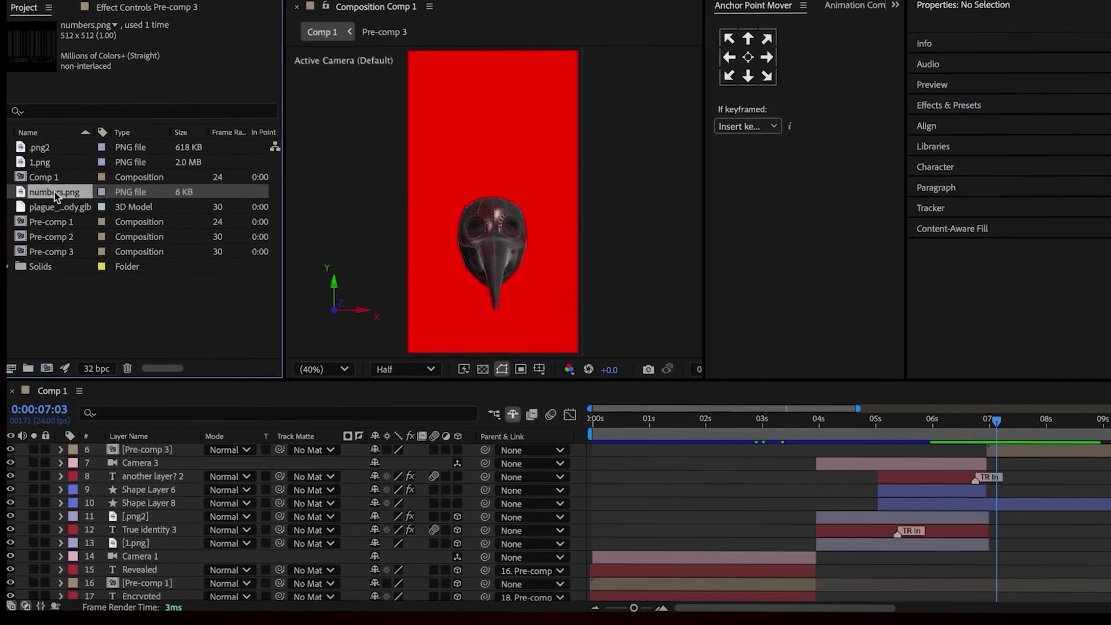
- Add numbers.png to the composition starting at 06:23
{"action": "left_click_drag", "start_coordinate": [53, 191], "coordinate": [179, 465]}
{"action": "key", "text": "Page_Up"}
{"action": "key", "text": "Page_Up"}
{"action": "key", "text": "Page_Up"}
{"action": "key", "text": "Page_Up"}
{"action": "key", "text": "bracketleft"}
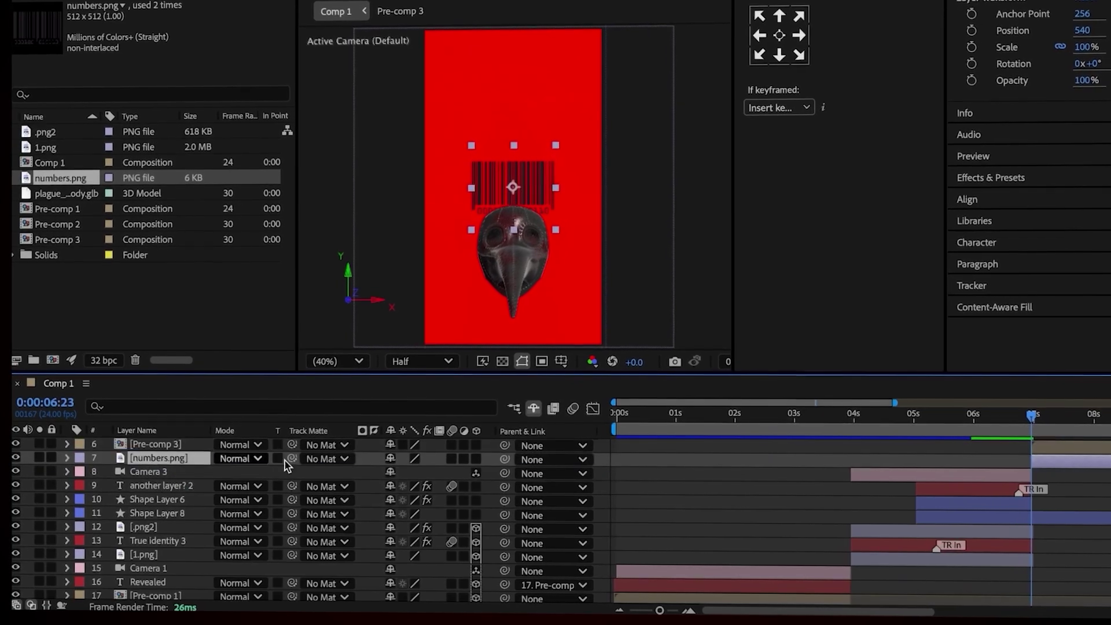
- Make Pre-comp 3 and numbers.png 3D layers, lower the barcode and scale it to 80%
{"action": "left_click", "coordinate": [480, 444]}
{"action": "left_click", "coordinate": [480, 457]}
{"action": "key", "text": "p"}
{"action": "left_click_drag", "start_coordinate": [457, 470], "coordinate": [480, 469]}
{"action": "left_click", "coordinate": [1109, 429]}
{"action": "left_click", "coordinate": [1106, 428]}
{"action": "key", "text": "s"}
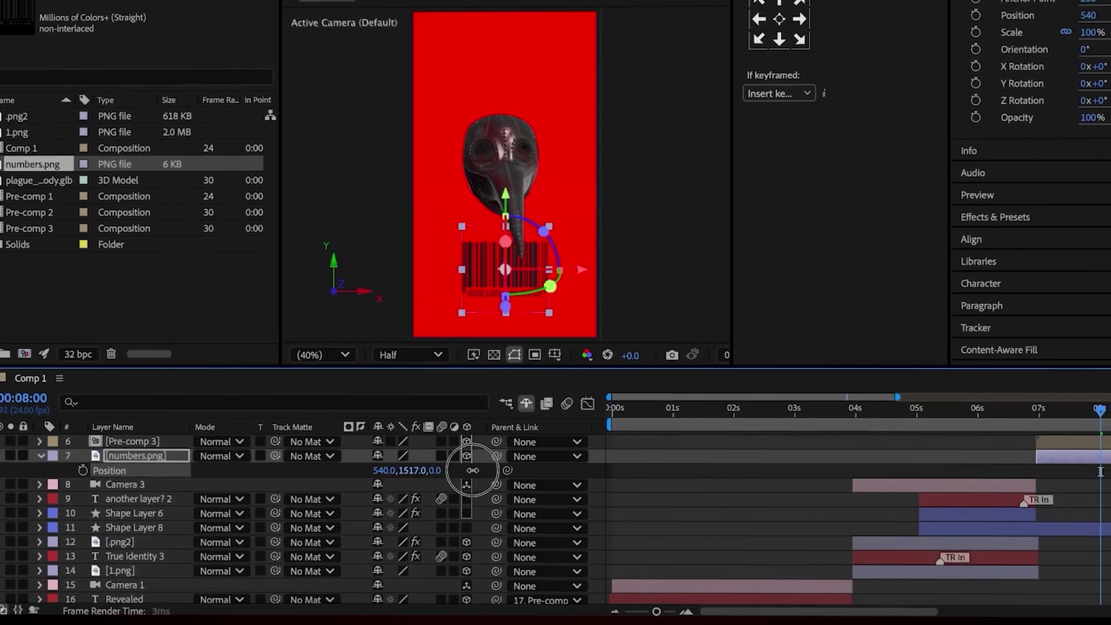
{"action": "left_click", "coordinate": [446, 471]}
{"action": "type", "text": "80"}
{"action": "key", "text": "Return"}
- Keyframe the barcode's Position at 07:01 (Y 1585 to 1684) with a fast-in, slow-out ease
{"action": "left_click_drag", "start_coordinate": [1048, 427], "coordinate": [1030, 426]}
{"action": "key", "text": "alt+shift+p"}
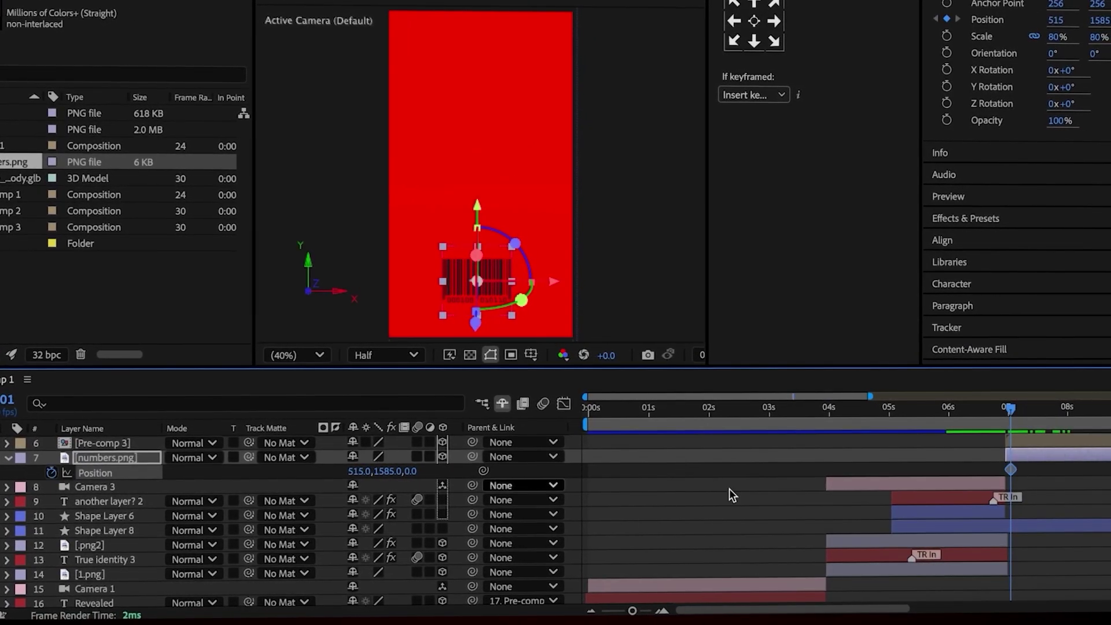
{"action": "left_click_drag", "start_coordinate": [388, 471], "coordinate": [460, 471]}
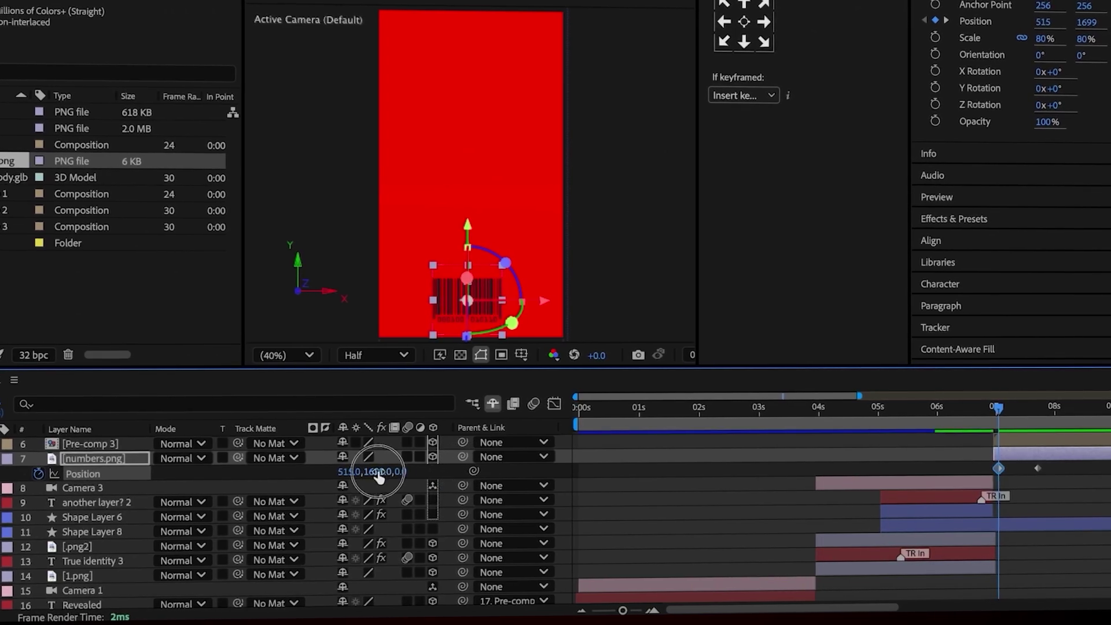
{"action": "key", "text": "t"}
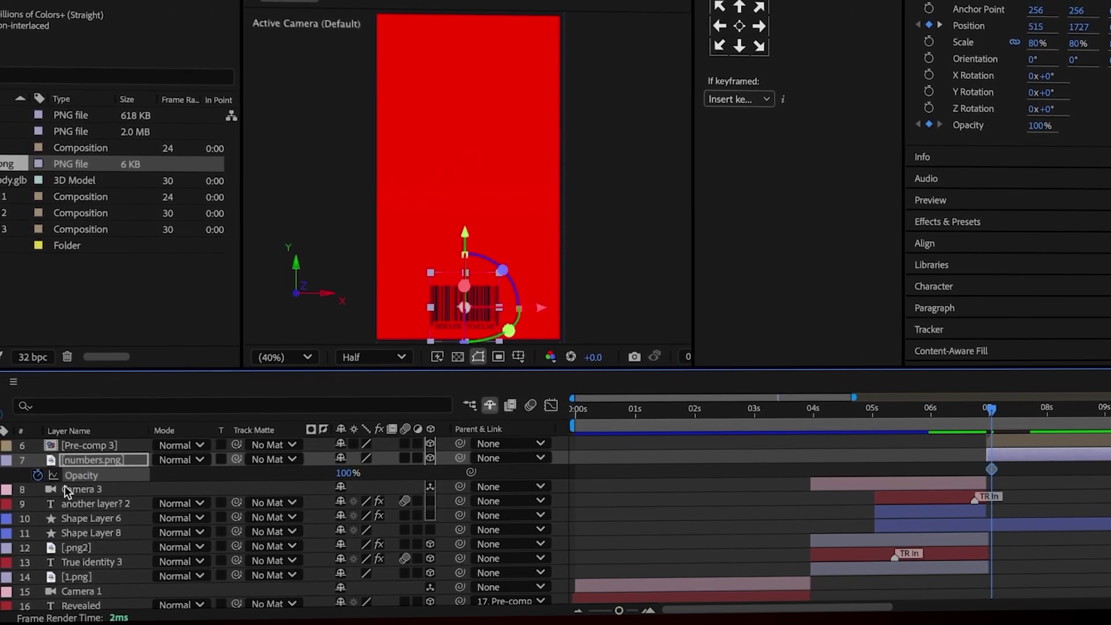
{"action": "key", "text": "shift+p"}
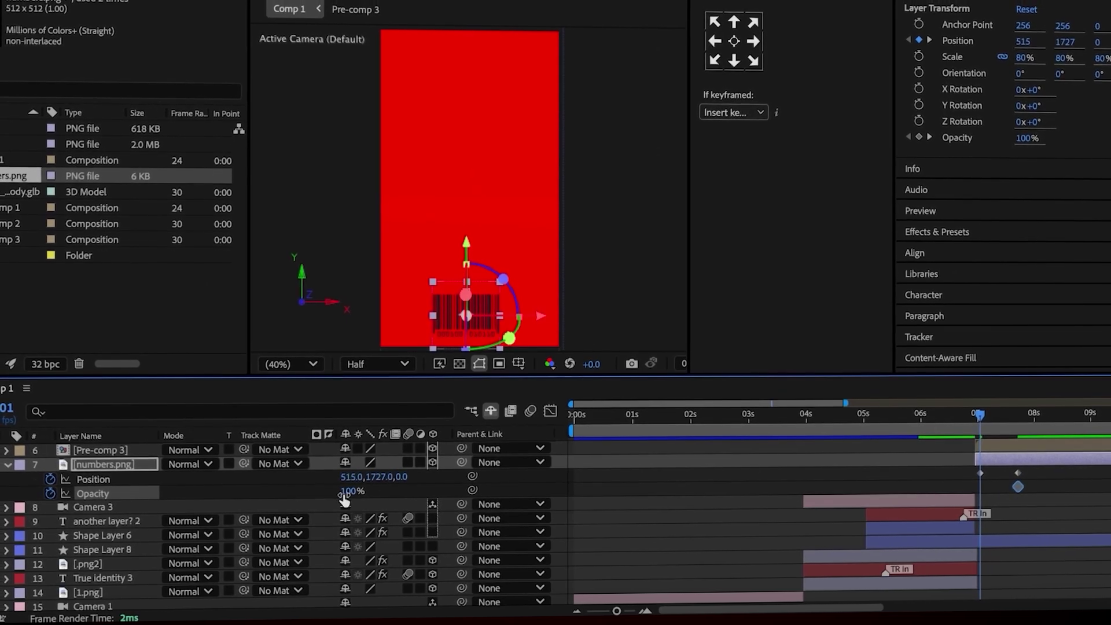
{"action": "left_click_drag", "start_coordinate": [949, 480], "coordinate": [1013, 470]}
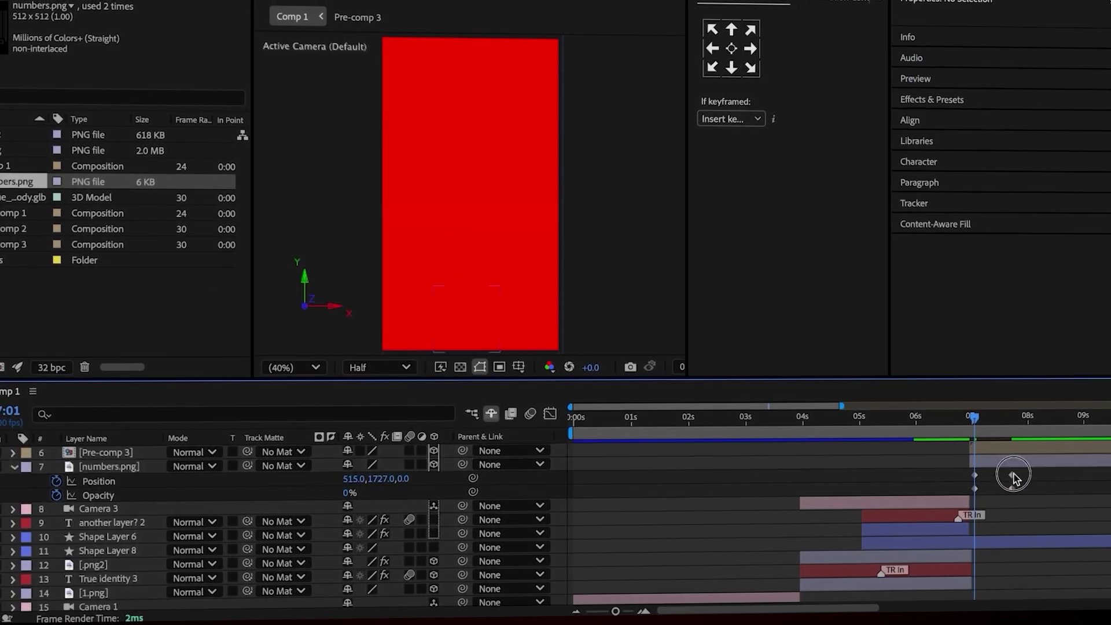
{"action": "left_click", "coordinate": [550, 415]}
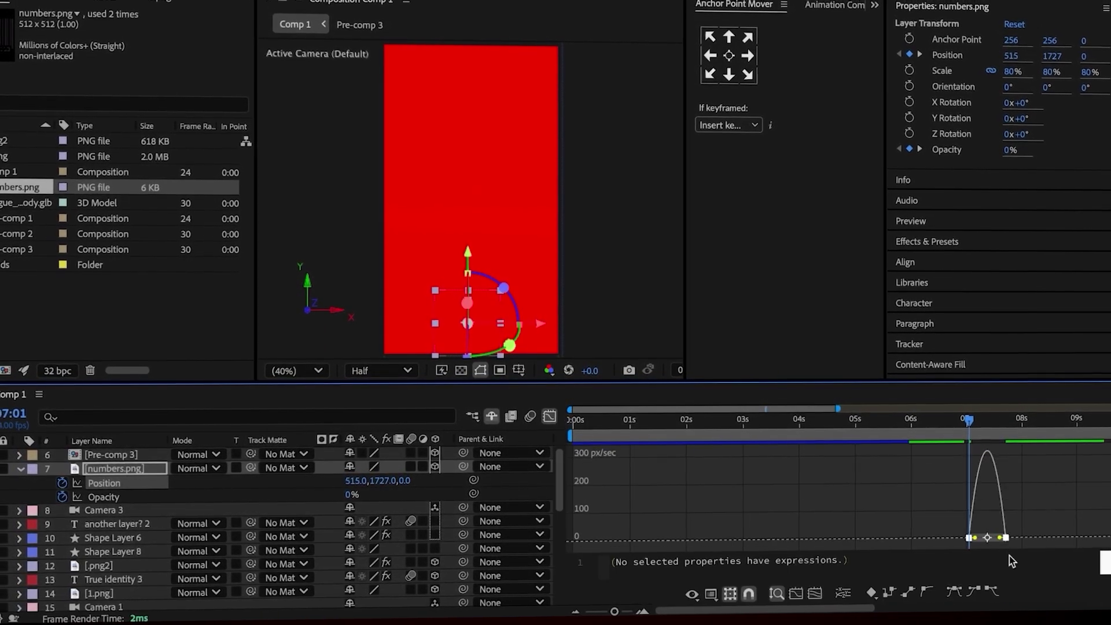
{"action": "left_click_drag", "start_coordinate": [988, 536], "coordinate": [971, 545]}
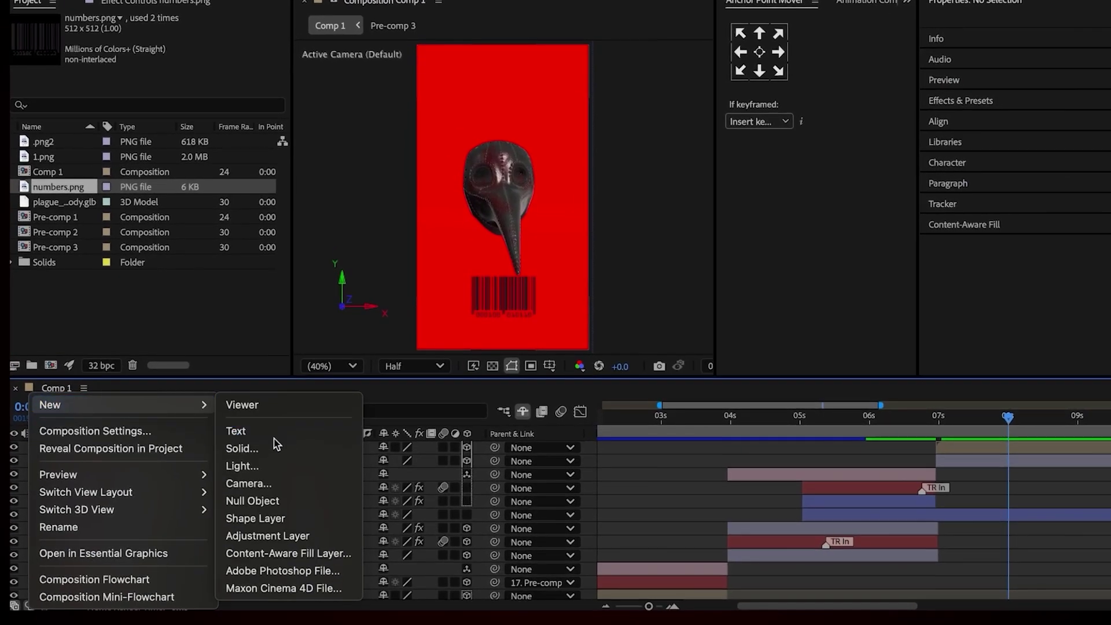
- Create a 'mask' text layer starting at 6:23 and scale it to about 570%
{"action": "left_click", "coordinate": [243, 431]}
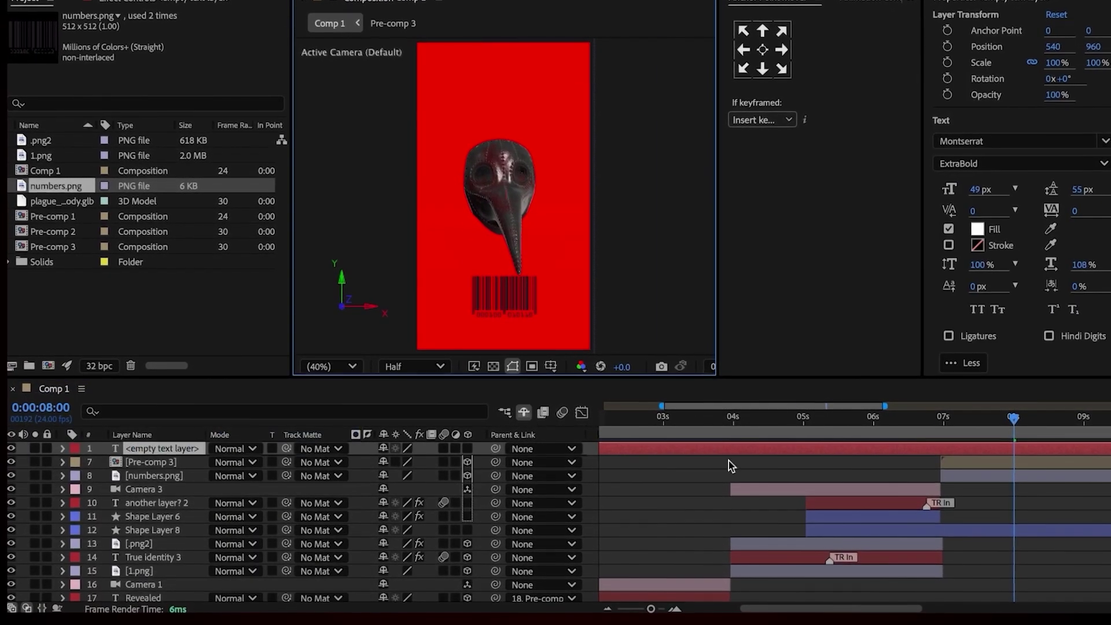
{"action": "type", "text": "m"}
{"action": "left_click", "coordinate": [939, 431]}
{"action": "key", "text": "alt+bracketleft"}
{"action": "type", "text": "ask"}
{"action": "key", "text": "Escape"}
{"action": "key", "text": "s"}
{"action": "left_click_drag", "start_coordinate": [405, 465], "coordinate": [815, 470]}
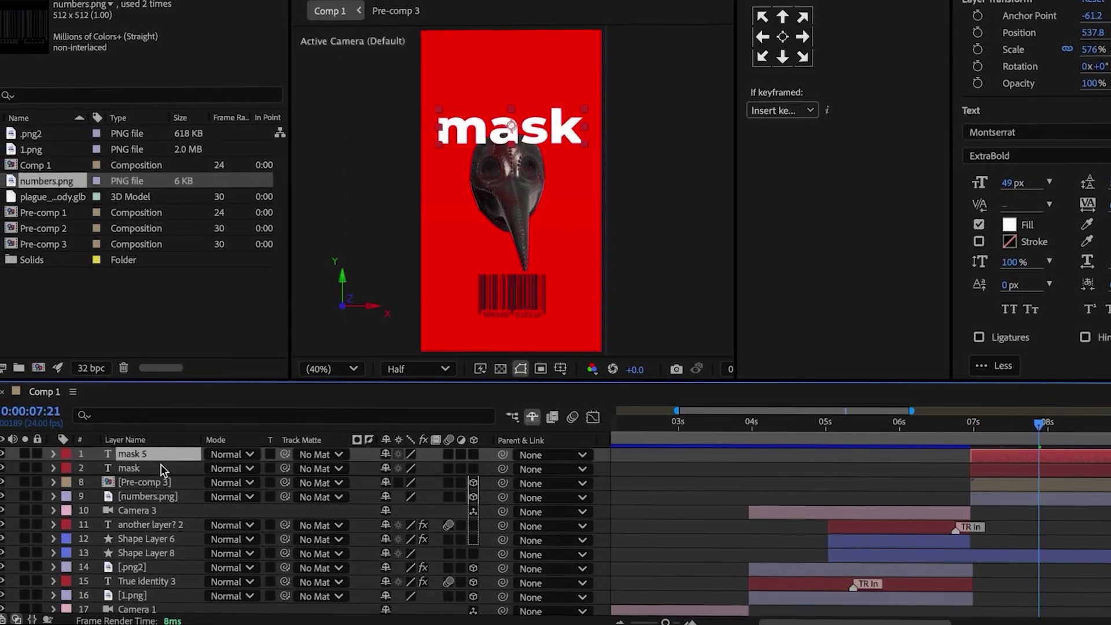
- Duplicate the mask word into lower positions and move all three below Pre-comp 3
{"action": "key", "text": "p"}
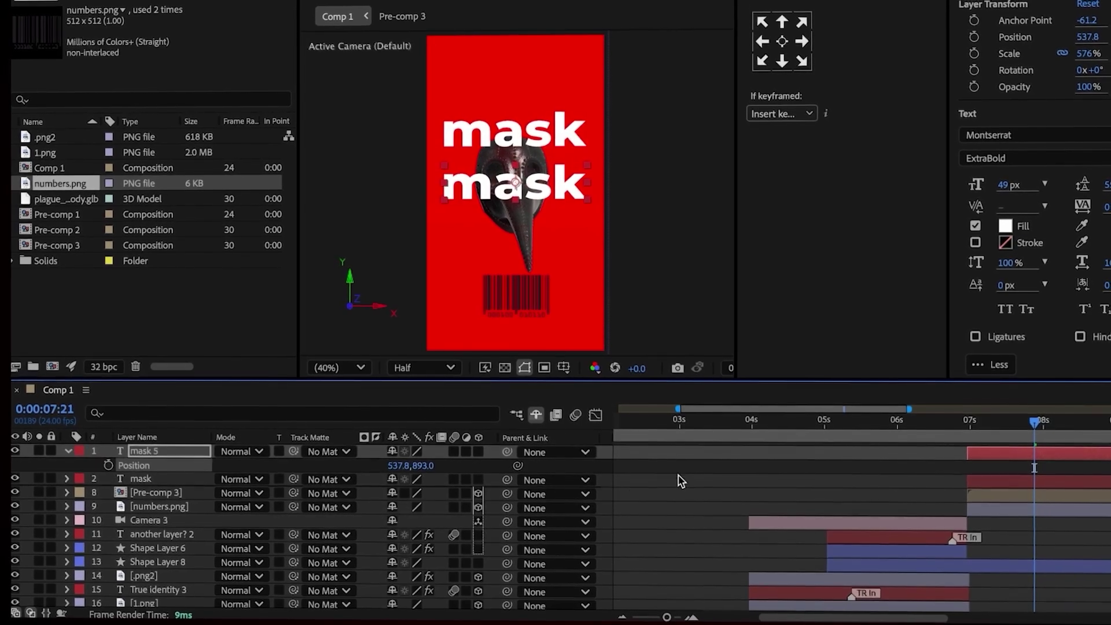
{"action": "key", "text": "ctrl+d"}
{"action": "key", "text": "p"}
{"action": "left_click_drag", "start_coordinate": [422, 466], "coordinate": [664, 472]}
{"action": "left_click", "coordinate": [77, 440]}
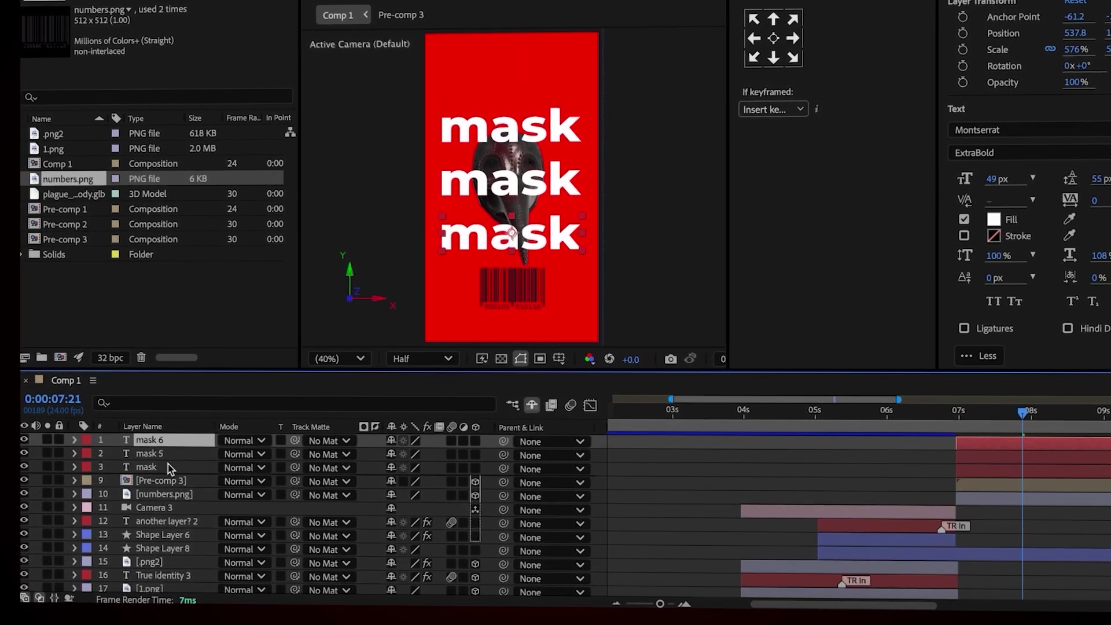
{"action": "left_click", "coordinate": [171, 467], "text": "shift"}
{"action": "left_click_drag", "start_coordinate": [167, 492], "coordinate": [169, 493]}
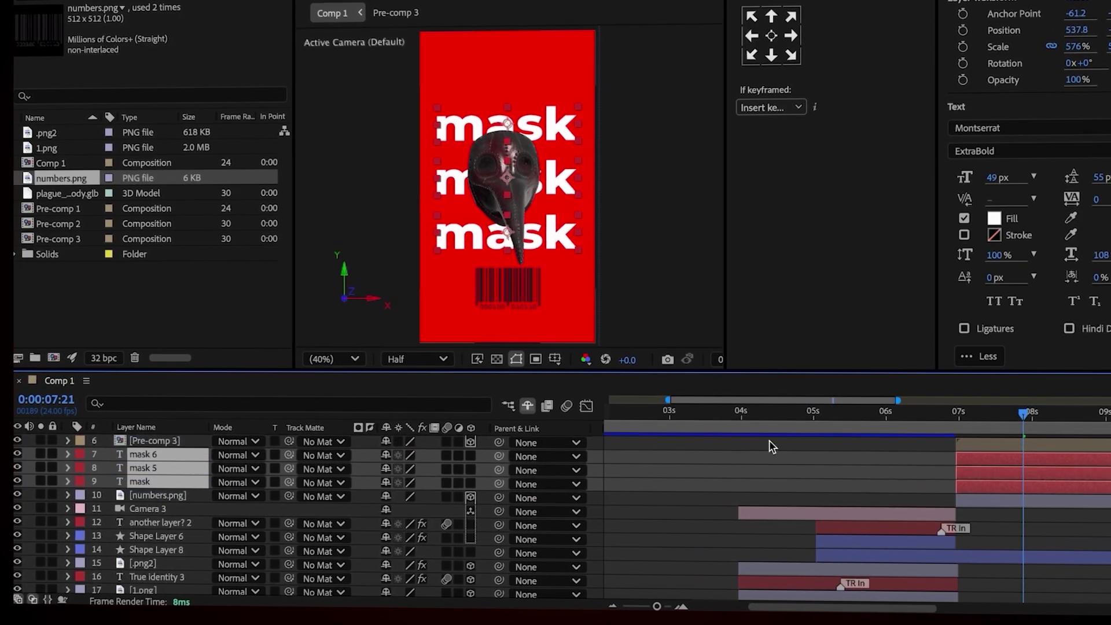
- Show Opacity and Position for the three mask layers and shift the final keyframes to about 7:11
{"action": "key", "text": "i"}
{"action": "key", "text": "t"}
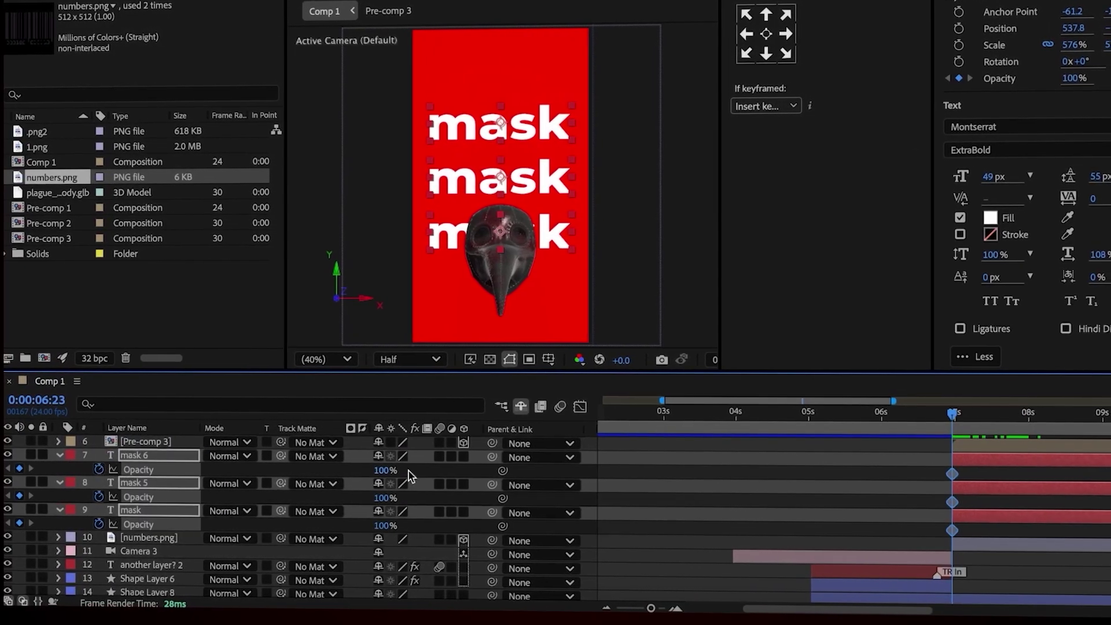
{"action": "key", "text": "="}
{"action": "left_click", "coordinate": [700, 427]}
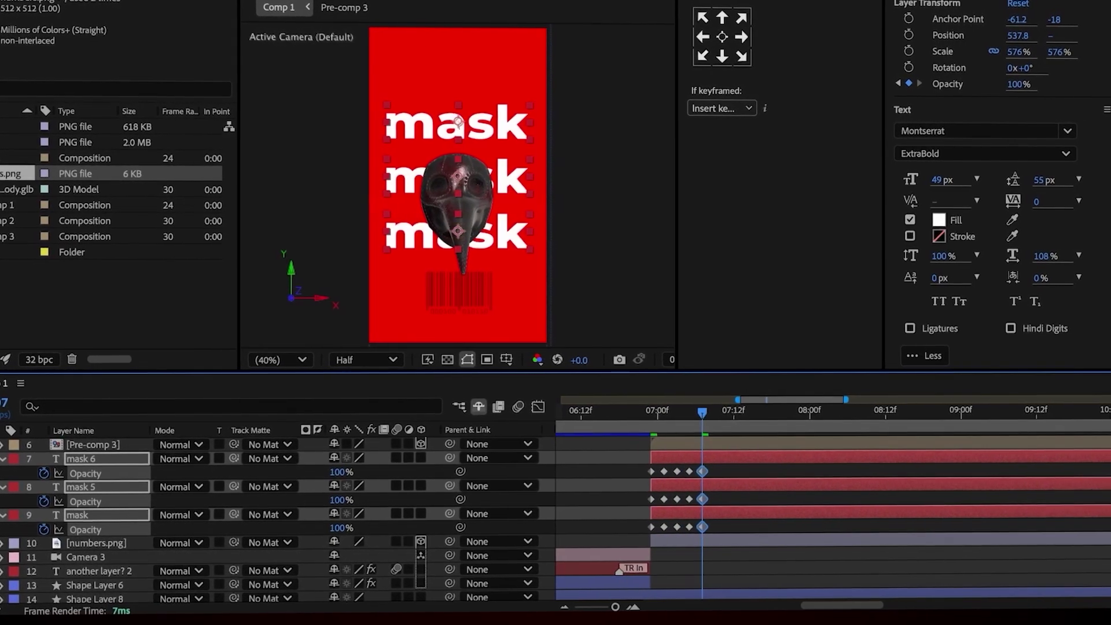
{"action": "key", "text": "p"}
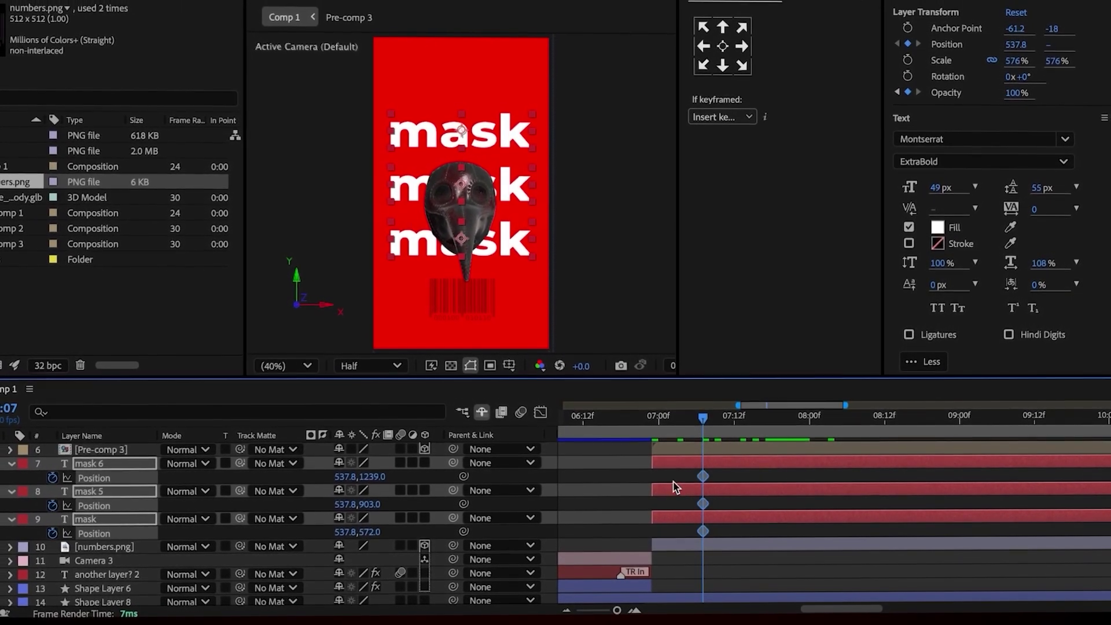
{"action": "left_click_drag", "start_coordinate": [703, 476], "coordinate": [729, 476]}
- Lower the words' starting positions at 7:00 and ease their Position keyframes in the speed graph
{"action": "left_click", "coordinate": [660, 428]}
{"action": "left_click_drag", "start_coordinate": [660, 435], "coordinate": [655, 431]}
{"action": "left_click_drag", "start_coordinate": [370, 481], "coordinate": [677, 556]}
{"action": "key", "text": "space"}
{"action": "key", "text": "shift+F3"}
{"action": "left_click", "coordinate": [947, 607]}
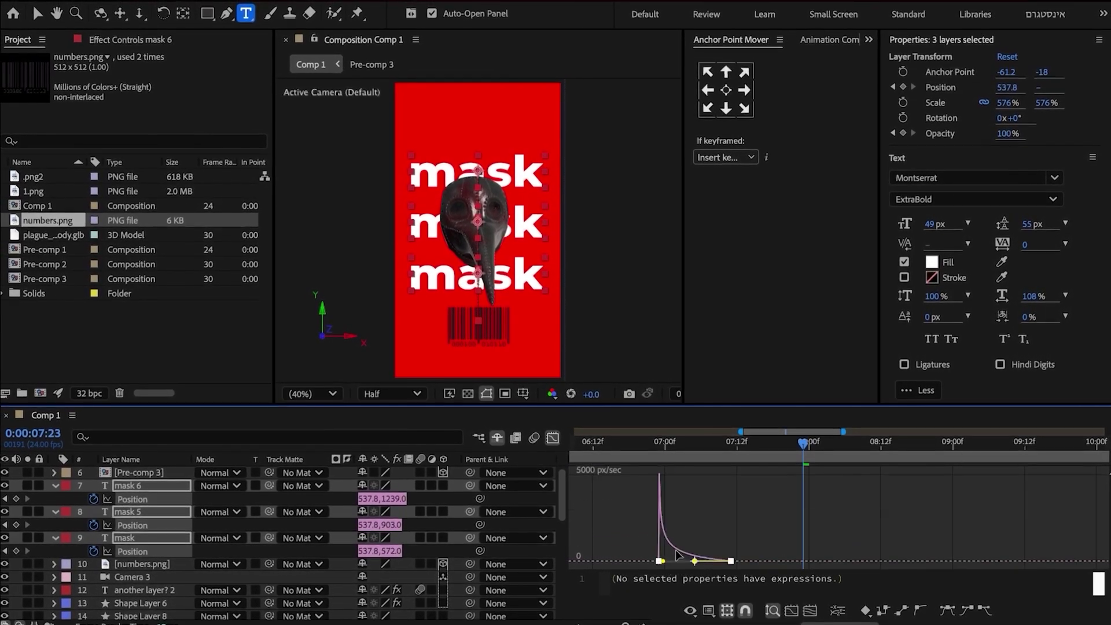
{"action": "key", "text": "shift+F3"}
{"action": "left_click", "coordinate": [827, 509]}
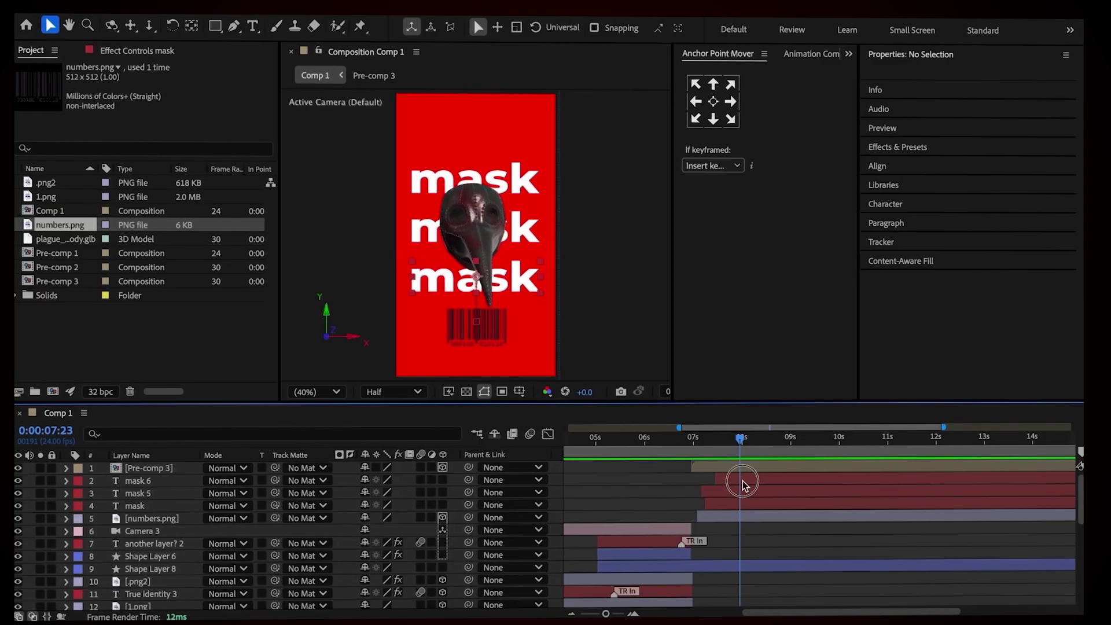
- Make the mask text layers 3D, push numbers.png back in Z and scale it to about 104%
{"action": "left_click", "coordinate": [739, 479]}
{"action": "left_click", "coordinate": [741, 502], "text": "shift"}
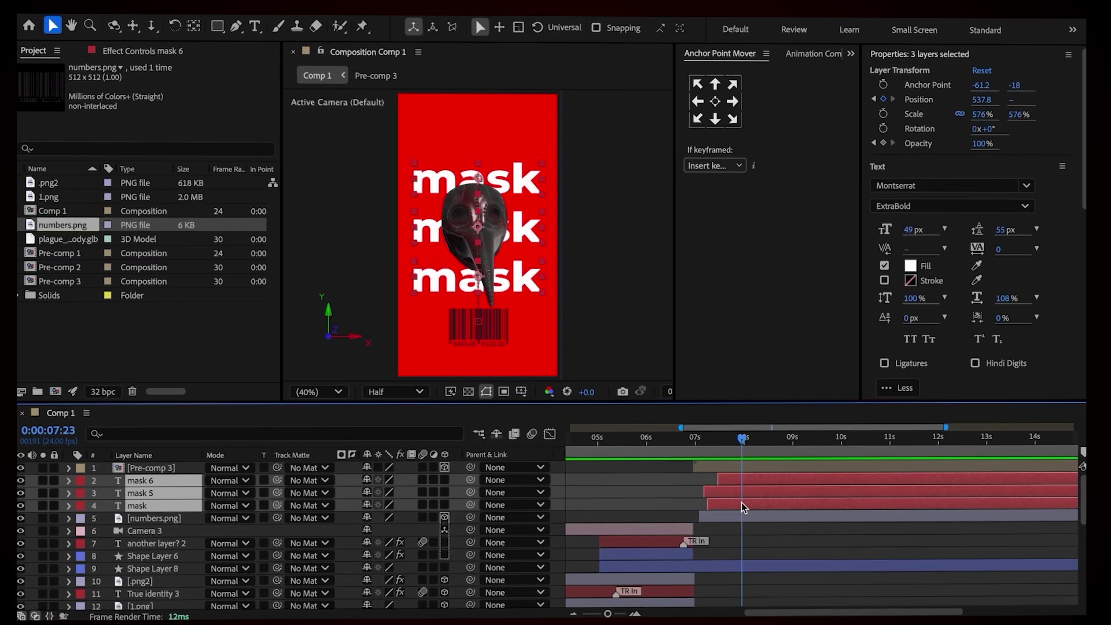
{"action": "left_click", "coordinate": [448, 493]}
{"action": "left_click", "coordinate": [449, 517]}
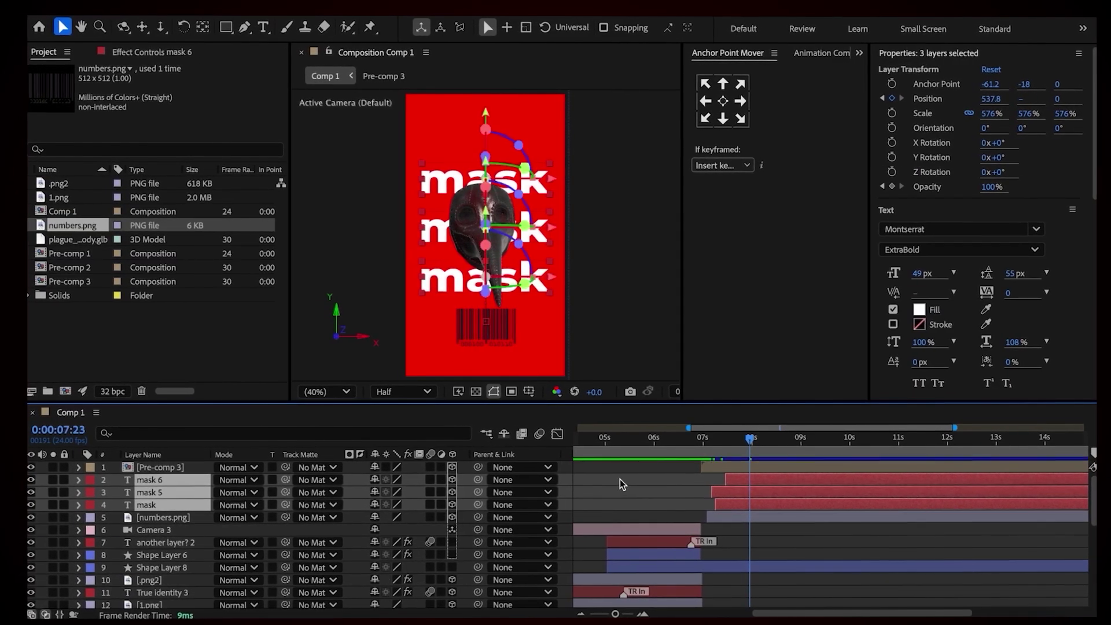
{"action": "key", "text": "p"}
{"action": "left_click", "coordinate": [428, 530]}
{"action": "left_click_drag", "start_coordinate": [436, 532], "coordinate": [491, 527]}
{"action": "key", "text": "s"}
{"action": "left_click_drag", "start_coordinate": [421, 528], "coordinate": [451, 527]}
- Add a new Camera 5 and delete the old Camera 4
{"action": "key", "text": "ctrl+alt+shift+c"}
{"action": "left_click", "coordinate": [806, 397]}
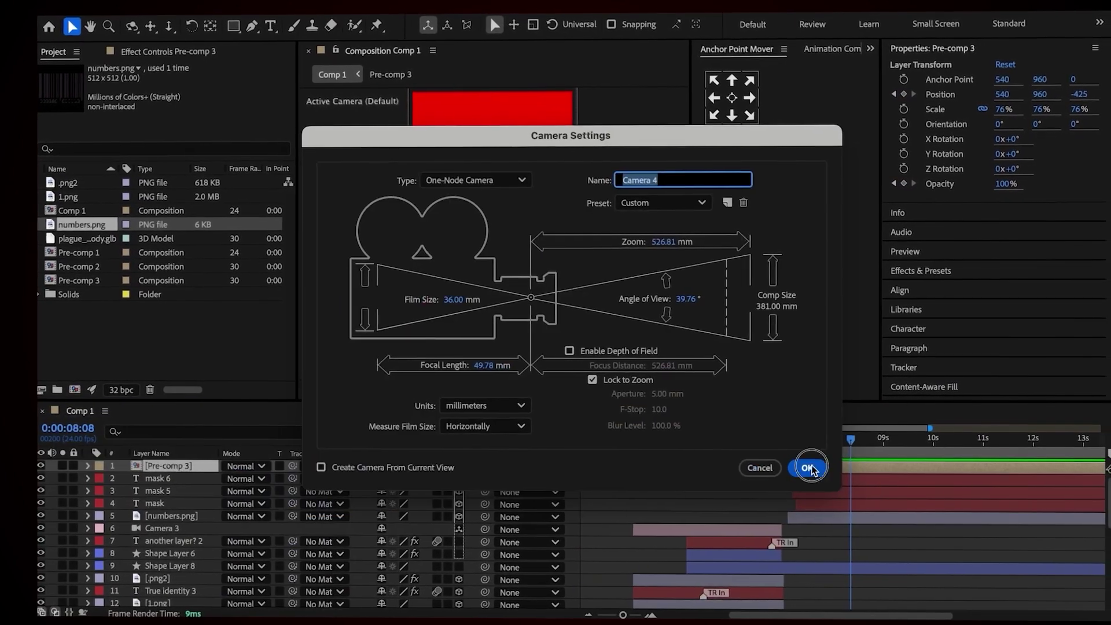
{"action": "left_click", "coordinate": [748, 480]}
{"action": "key", "text": "Delete"}
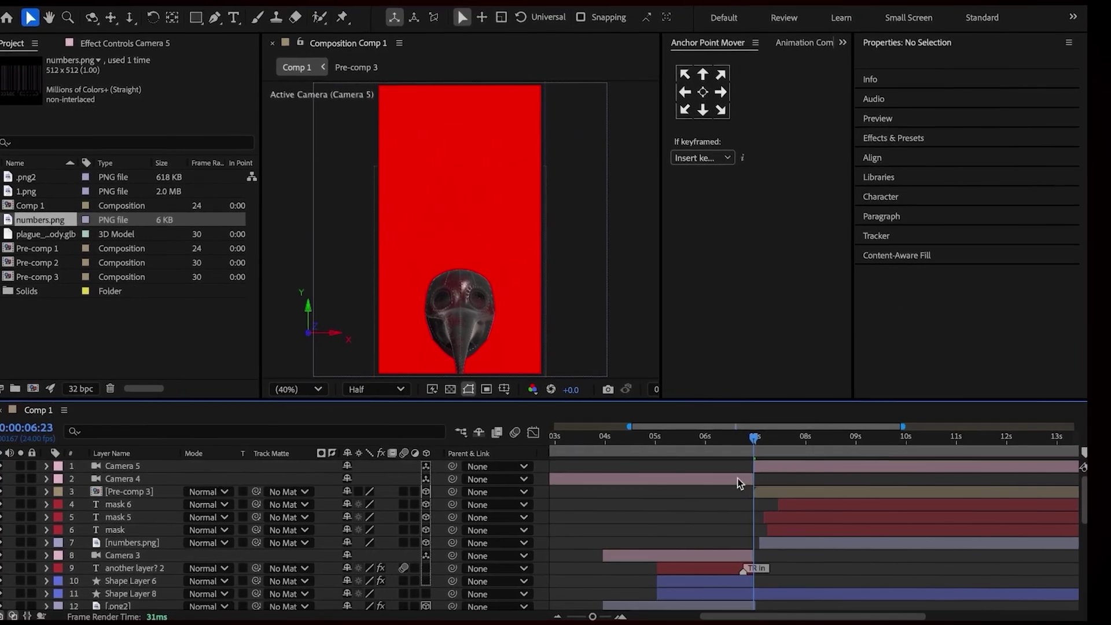
{"action": "left_click", "coordinate": [821, 466]}
- Keyframe Camera 5's Position from far back at 7:00 to closer at 9:11, then preview
{"action": "key", "text": "p"}
{"action": "left_click_drag", "start_coordinate": [768, 438], "coordinate": [894, 444]}
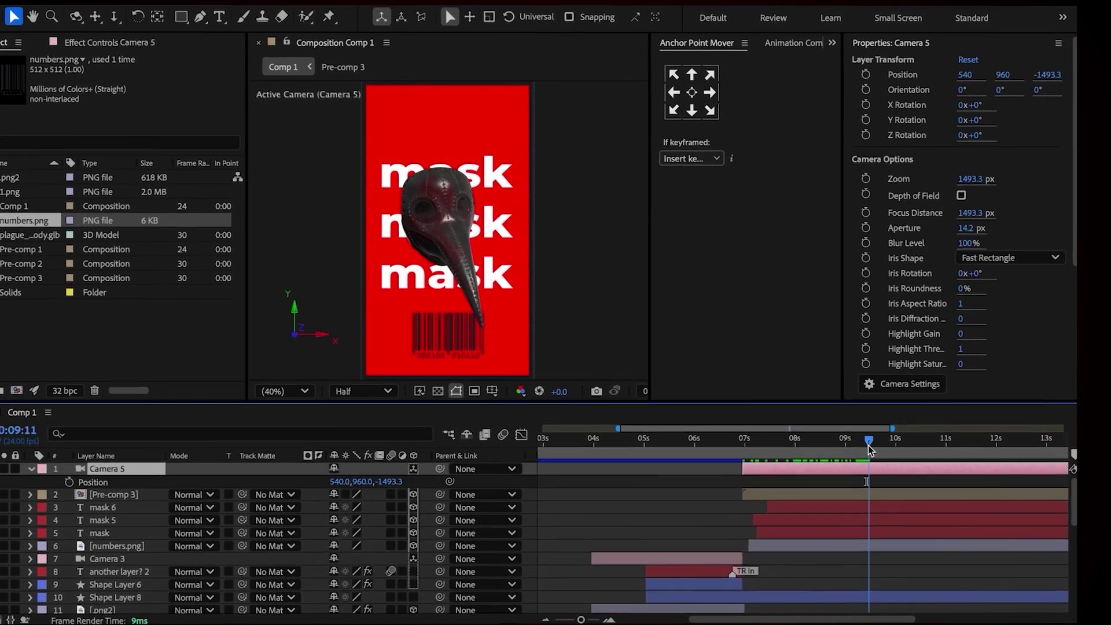
{"action": "left_click", "coordinate": [69, 481]}
{"action": "left_click_drag", "start_coordinate": [866, 482], "coordinate": [742, 501]}
{"action": "left_click_drag", "start_coordinate": [389, 500], "coordinate": [408, 500]}
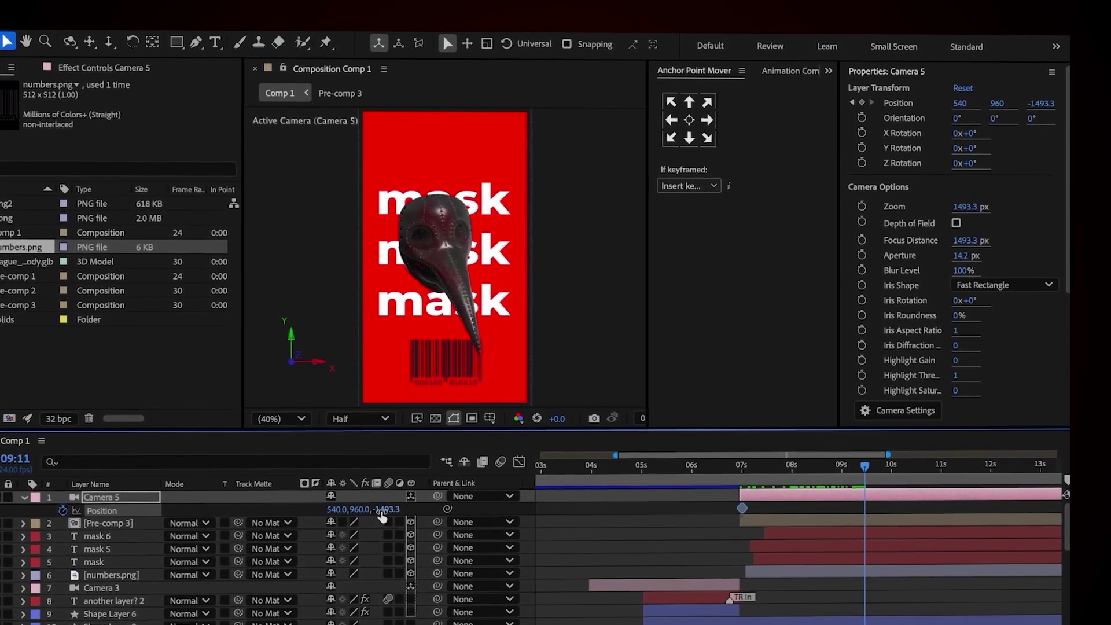
{"action": "key", "text": "j"}
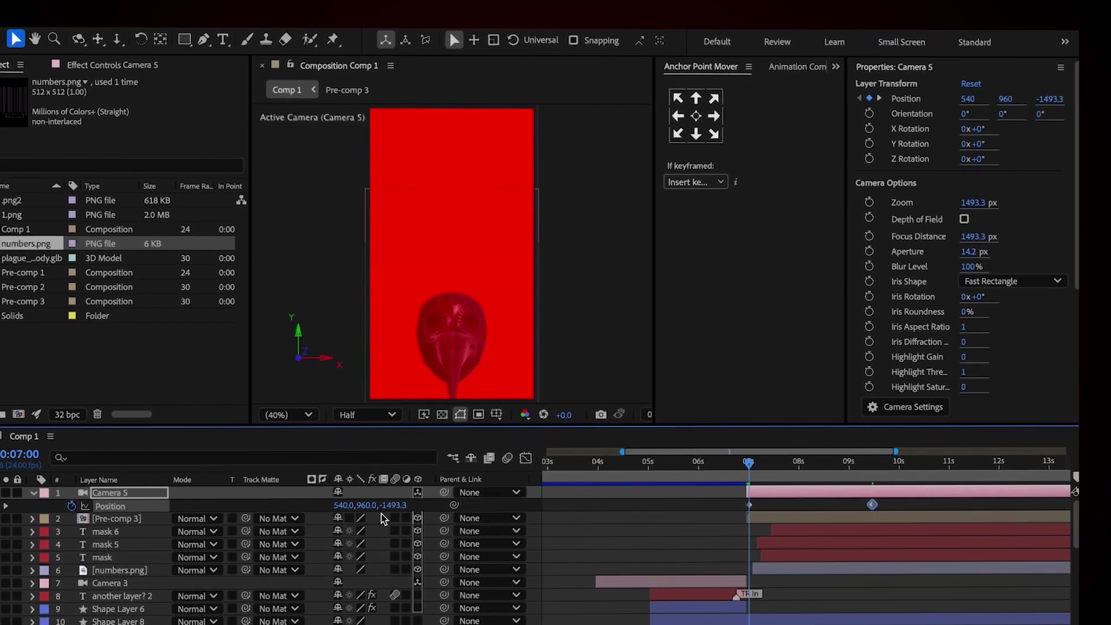
{"action": "left_click_drag", "start_coordinate": [395, 507], "coordinate": [323, 517]}
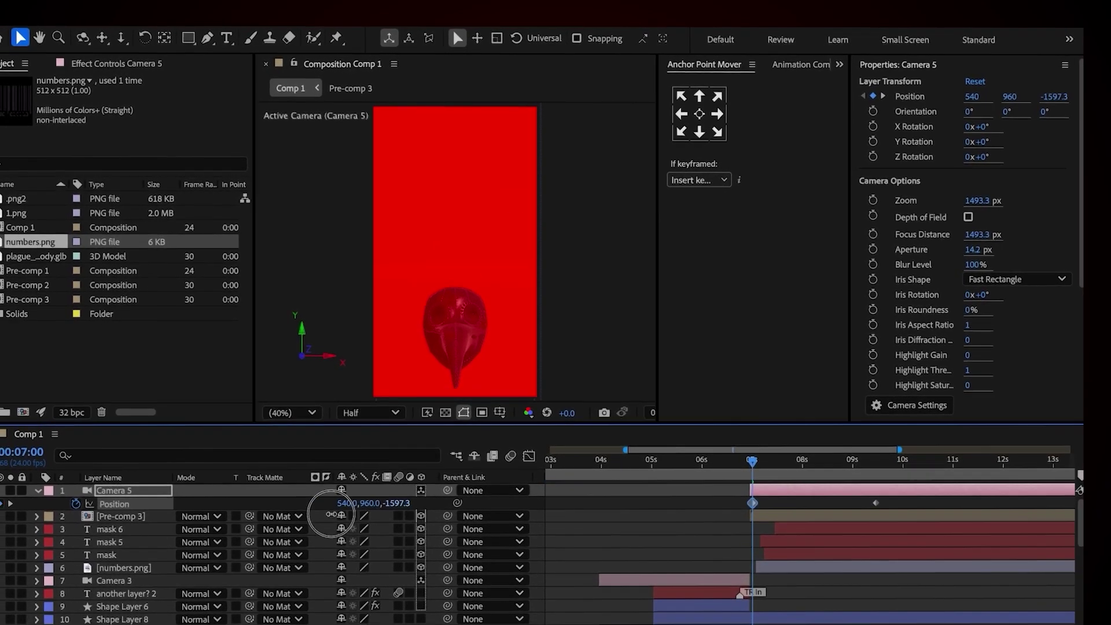
{"action": "key", "text": "space"}
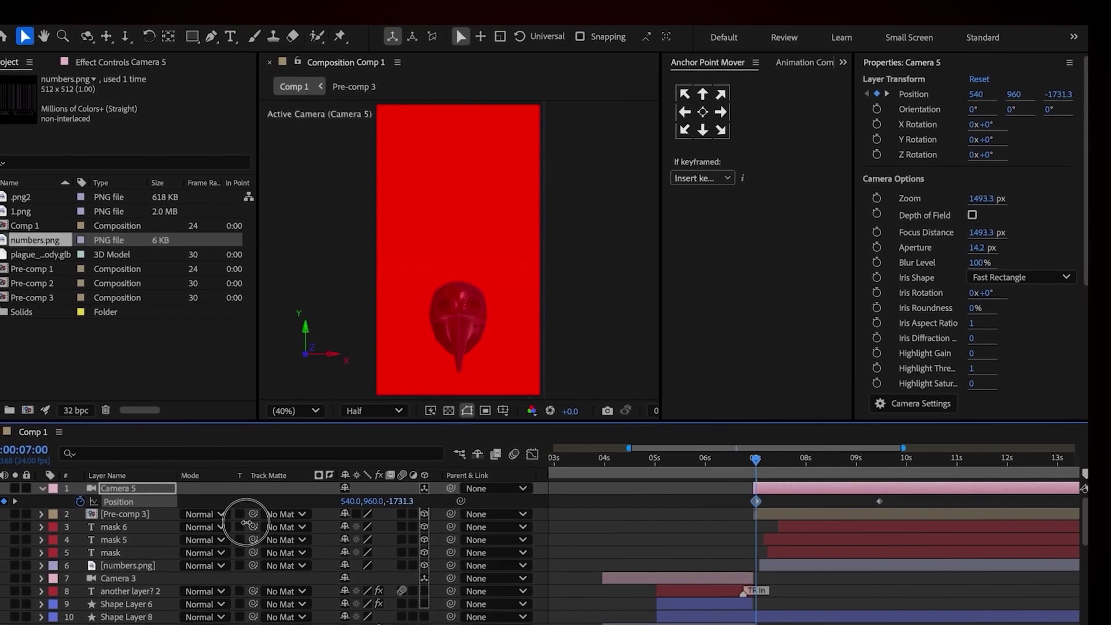
- Ease both camera Position keyframes and reshape their speed curve in the Graph Editor
{"action": "left_click", "coordinate": [889, 504]}
{"action": "left_click_drag", "start_coordinate": [746, 492], "coordinate": [894, 506]}
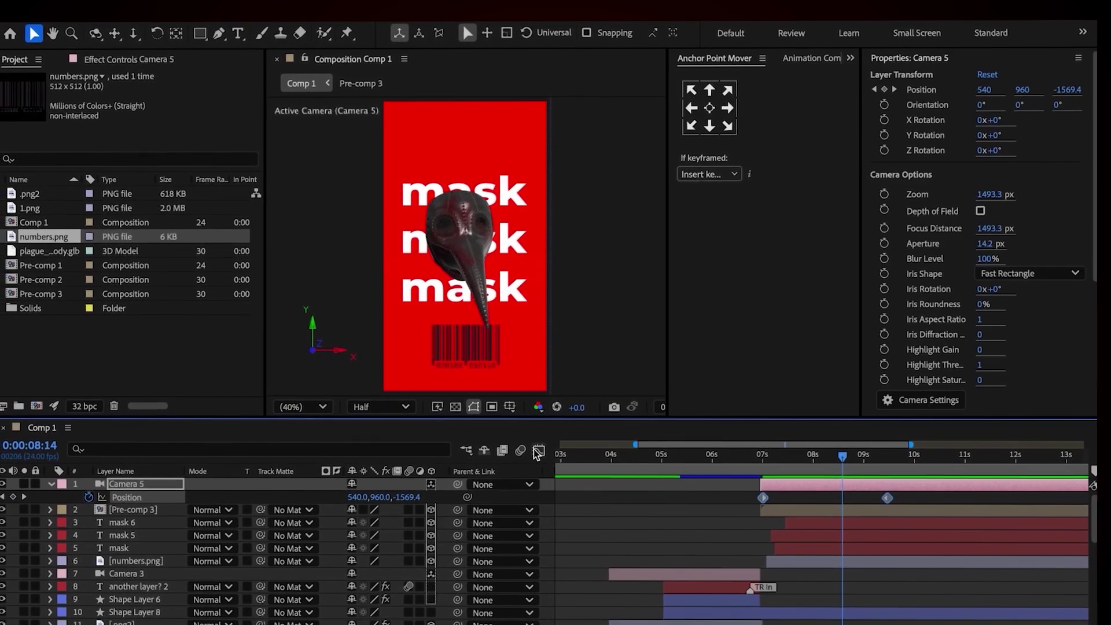
{"action": "key", "text": "shift+F3"}
{"action": "left_click_drag", "start_coordinate": [869, 568], "coordinate": [857, 568]}
{"action": "left_click_drag", "start_coordinate": [786, 568], "coordinate": [801, 567]}
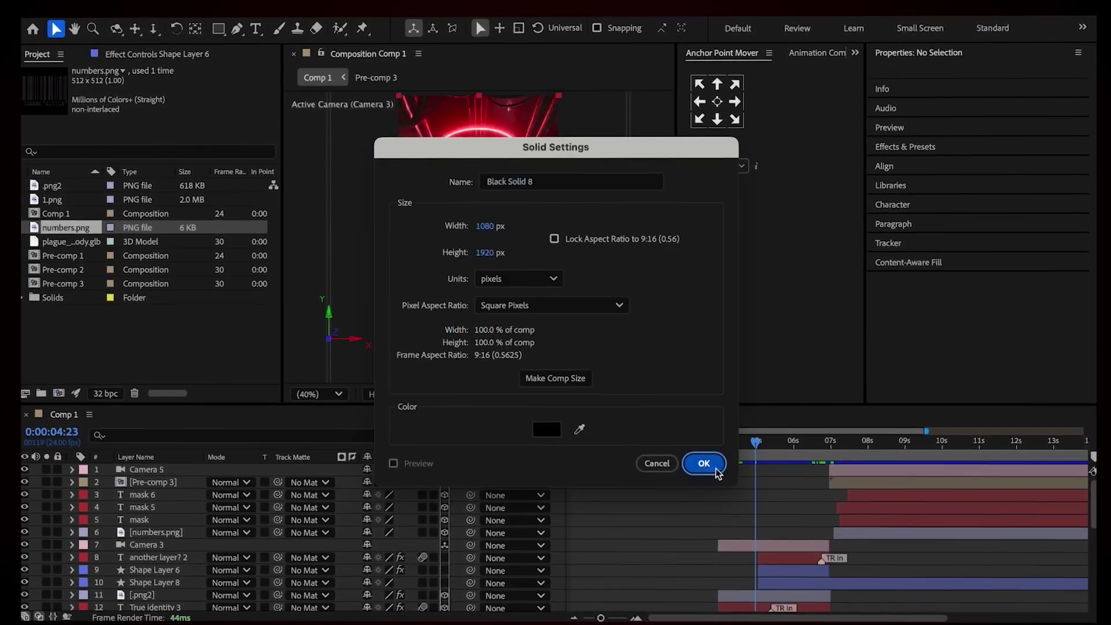
- Create a full-size black solid, split it and delete its first part
{"action": "left_click", "coordinate": [706, 464]}
{"action": "key", "text": "ctrl+shift+d"}
{"action": "left_click", "coordinate": [707, 480]}
{"action": "key", "text": "Delete"}
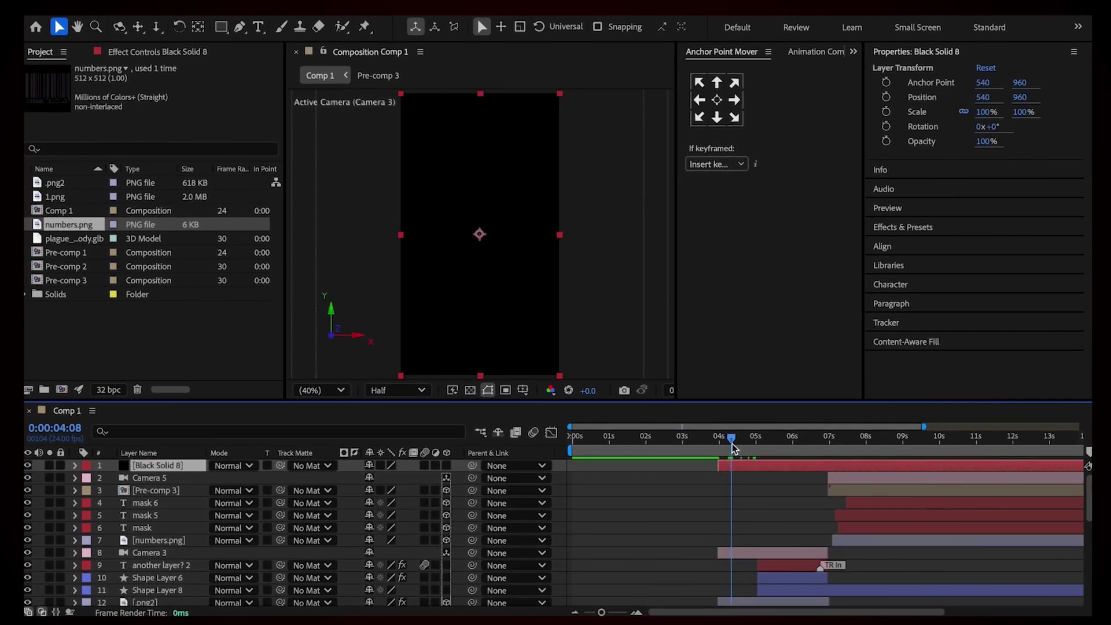
- Add a wiggle expression (15, 10) to the black solid's Opacity from 4:08
{"action": "left_click", "coordinate": [732, 441]}
{"action": "key", "text": "t"}
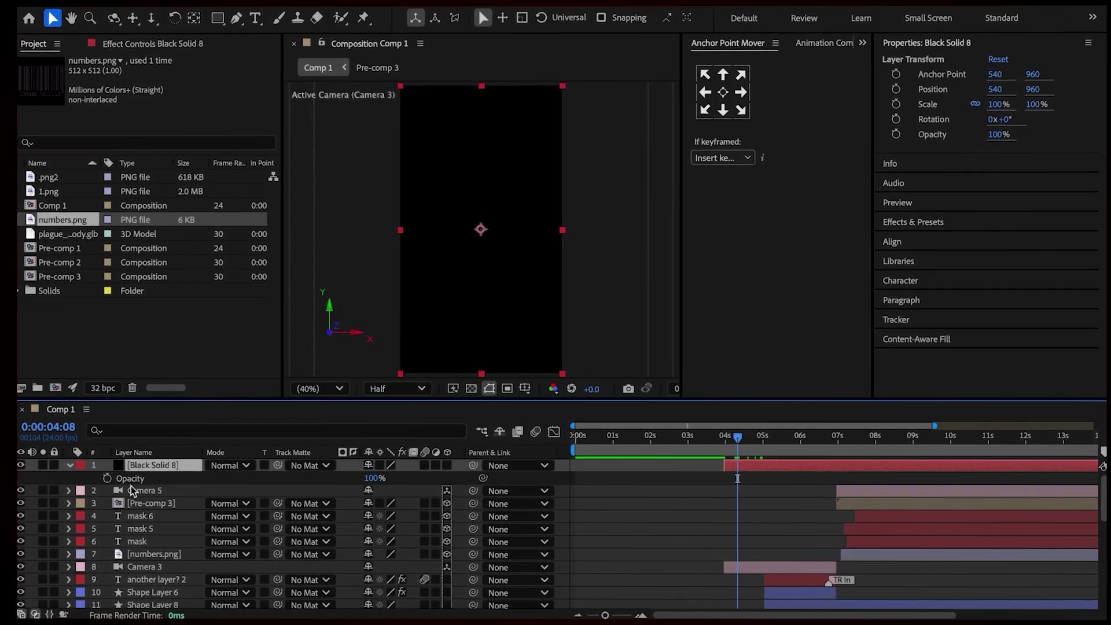
{"action": "left_click", "coordinate": [109, 478], "text": "alt"}
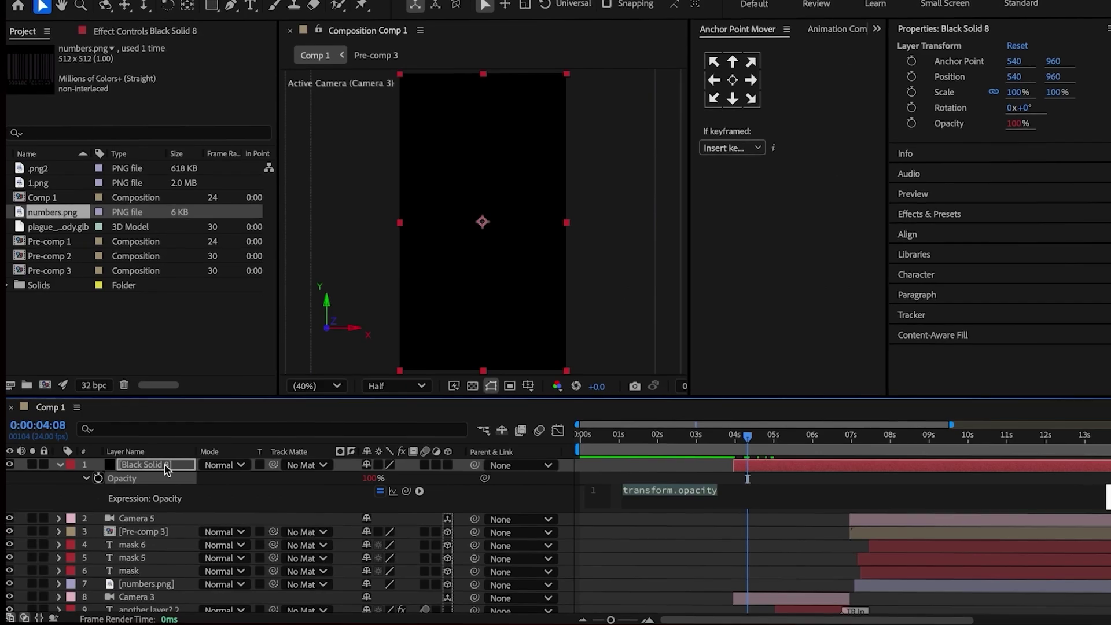
{"action": "type", "text": "wiggle()"}
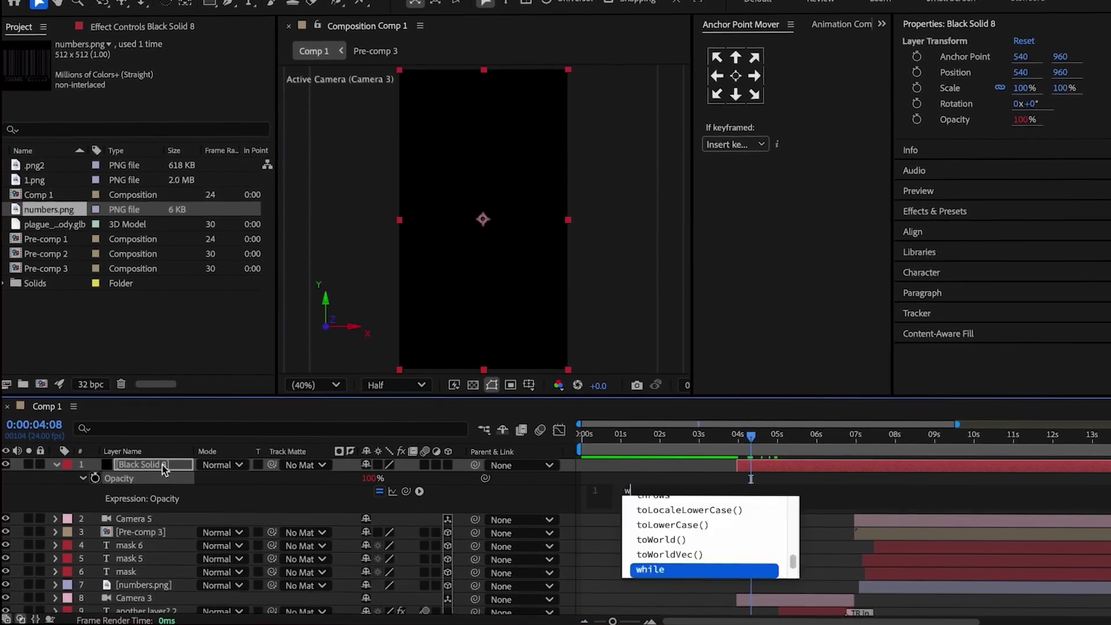
{"action": "type", "text": "15,10"}
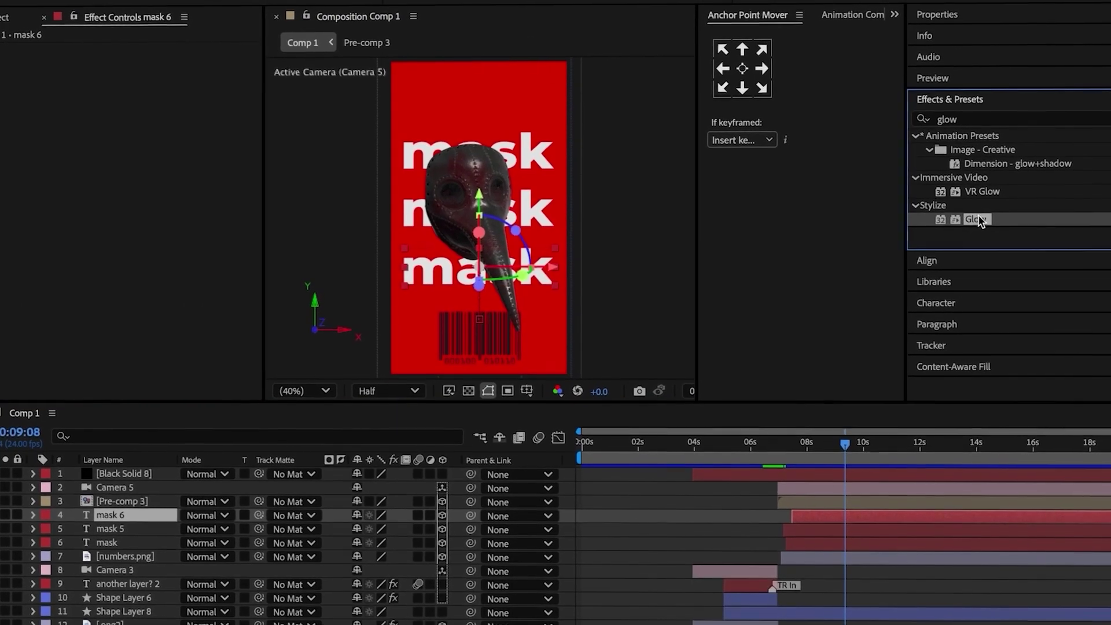
- Apply Glow and VR Chromatic Aberrations to mask 6, then draw a white circle over the card
{"action": "double_click", "coordinate": [983, 210]}
{"action": "left_click", "coordinate": [984, 110]}
{"action": "type", "text": "chro"}
{"action": "double_click", "coordinate": [1019, 158]}
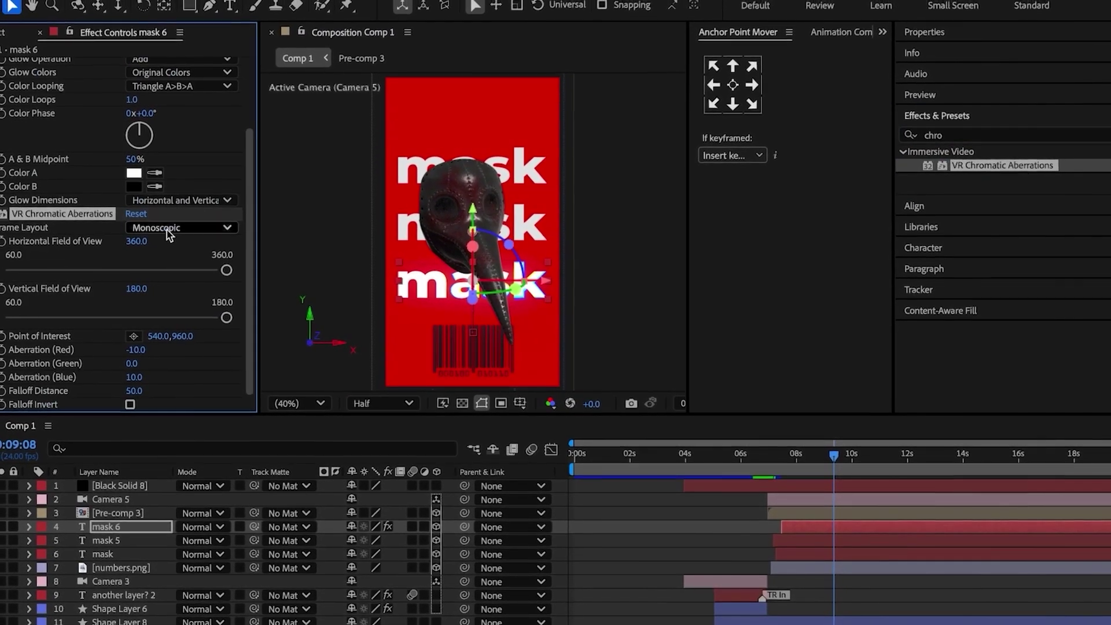
{"action": "scroll", "coordinate": [40, 223], "scroll_direction": "up", "scroll_amount": 3}
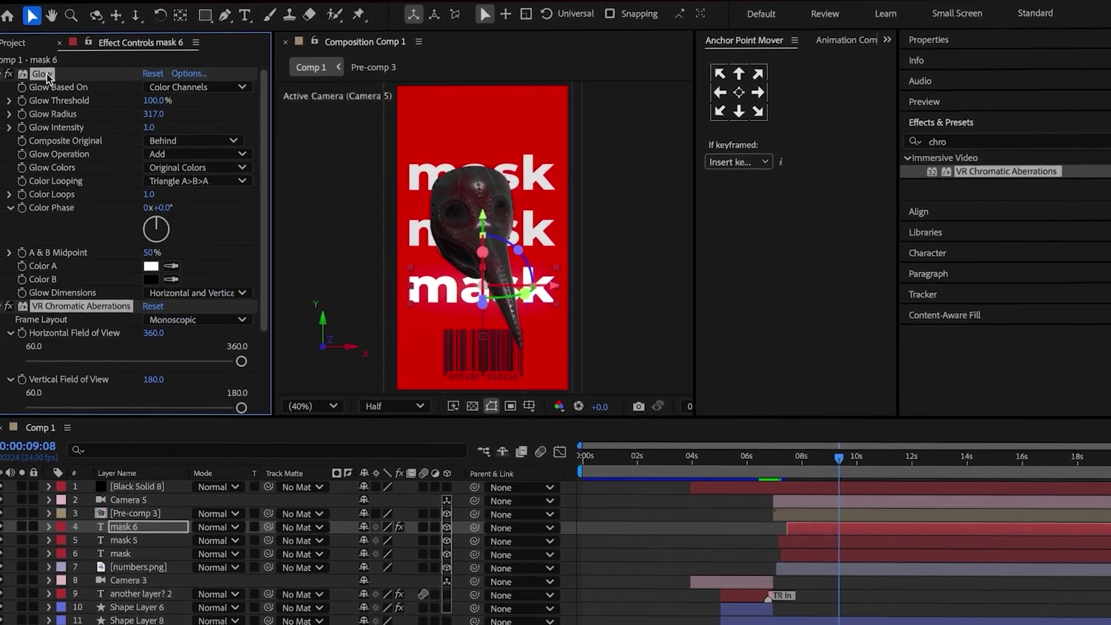
{"action": "left_click", "coordinate": [810, 556]}
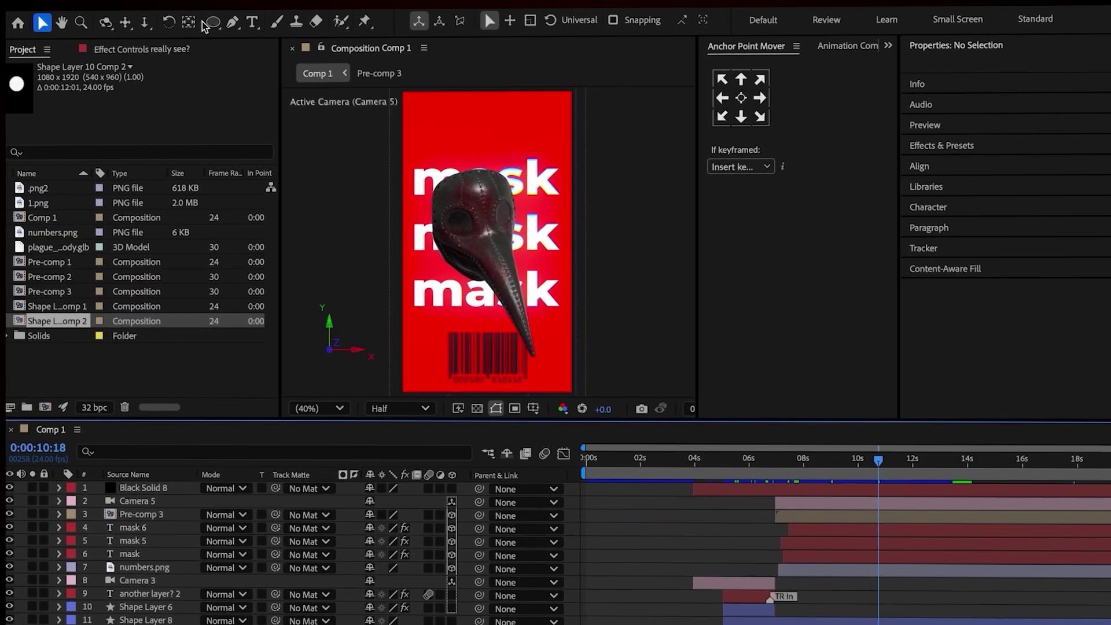
{"action": "left_click_drag", "start_coordinate": [442, 198], "coordinate": [553, 306]}
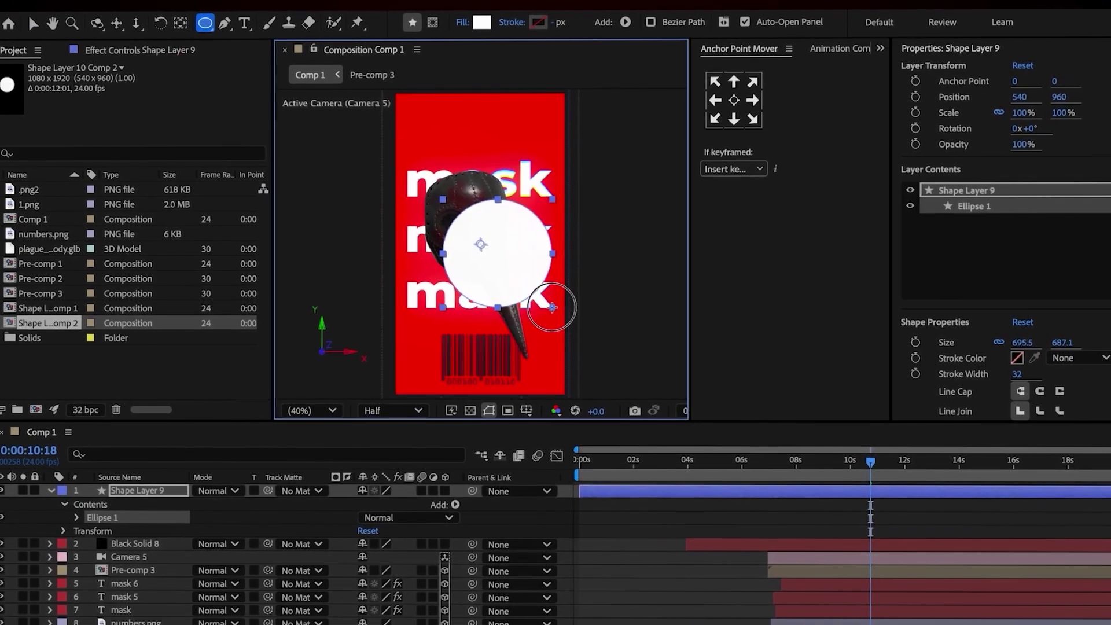
- Pre-compose the white circle shape layer into its own comp
{"action": "key", "text": "v"}
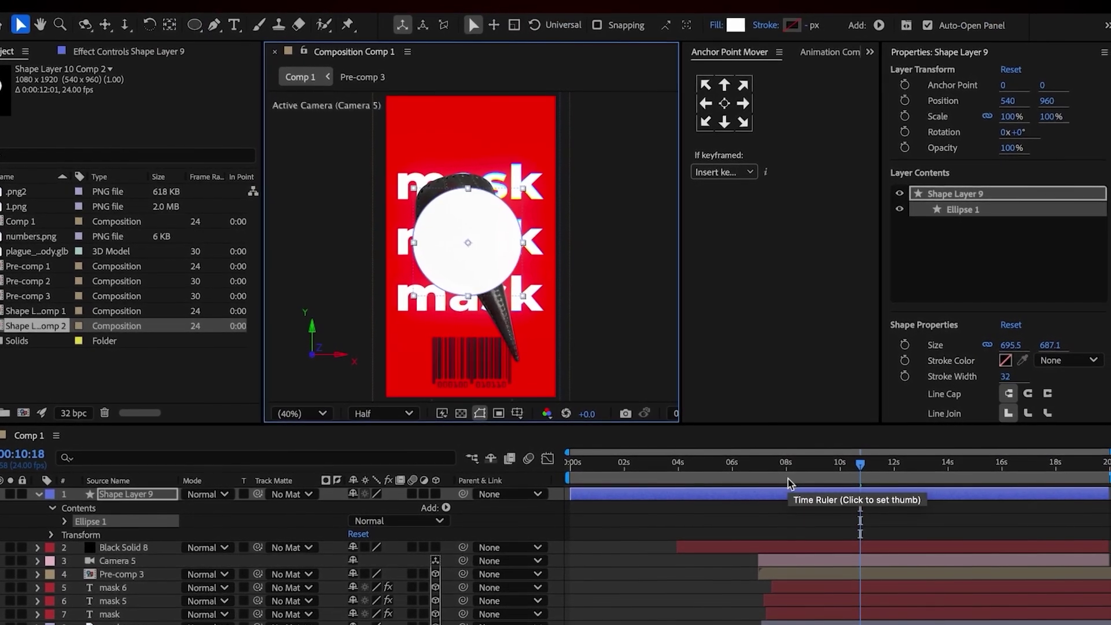
{"action": "left_click", "coordinate": [784, 515]}
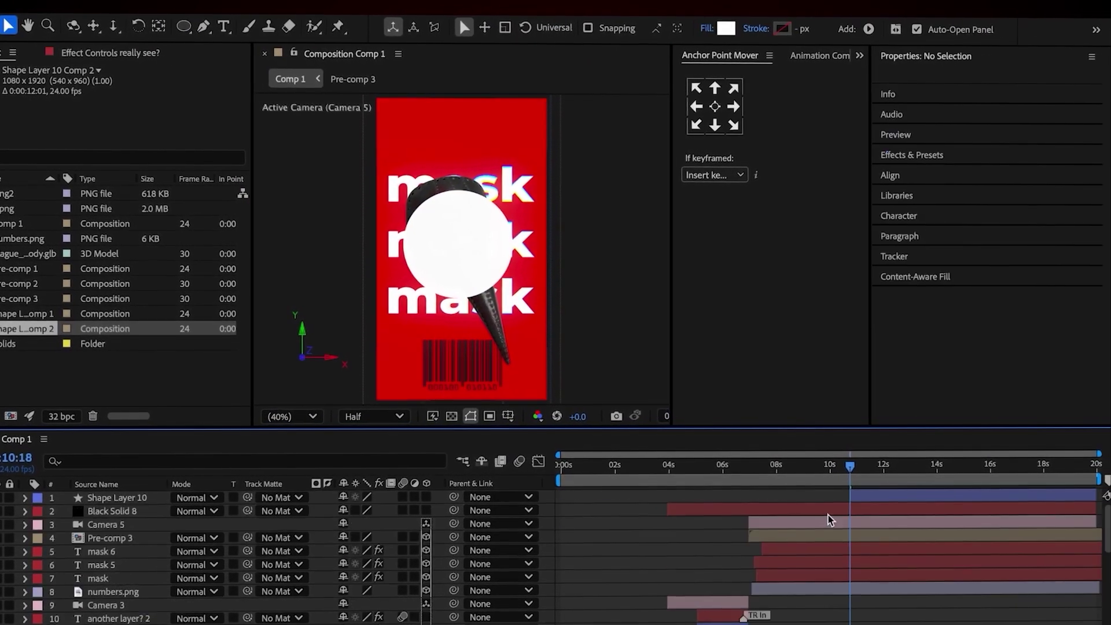
{"action": "right_click", "coordinate": [911, 497]}
{"action": "left_click", "coordinate": [943, 550]}
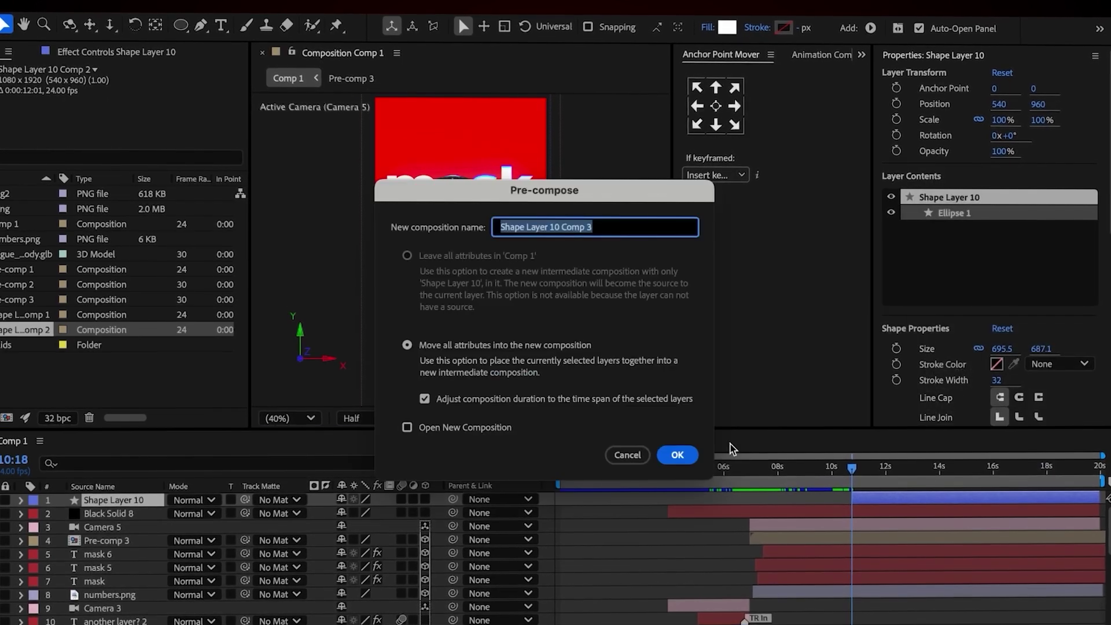
{"action": "left_click", "coordinate": [677, 454]}
- Inside the new ball precomp, edit the Ellipse Path Size
{"action": "double_click", "coordinate": [873, 498]}
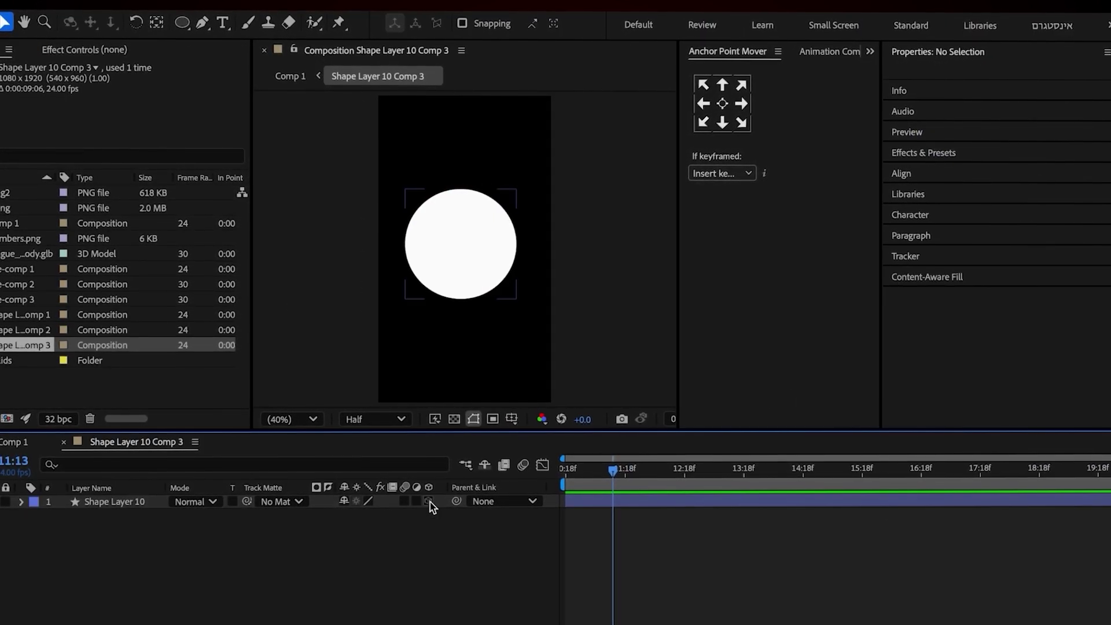
{"action": "left_click_drag", "start_coordinate": [680, 352], "coordinate": [949, 368]}
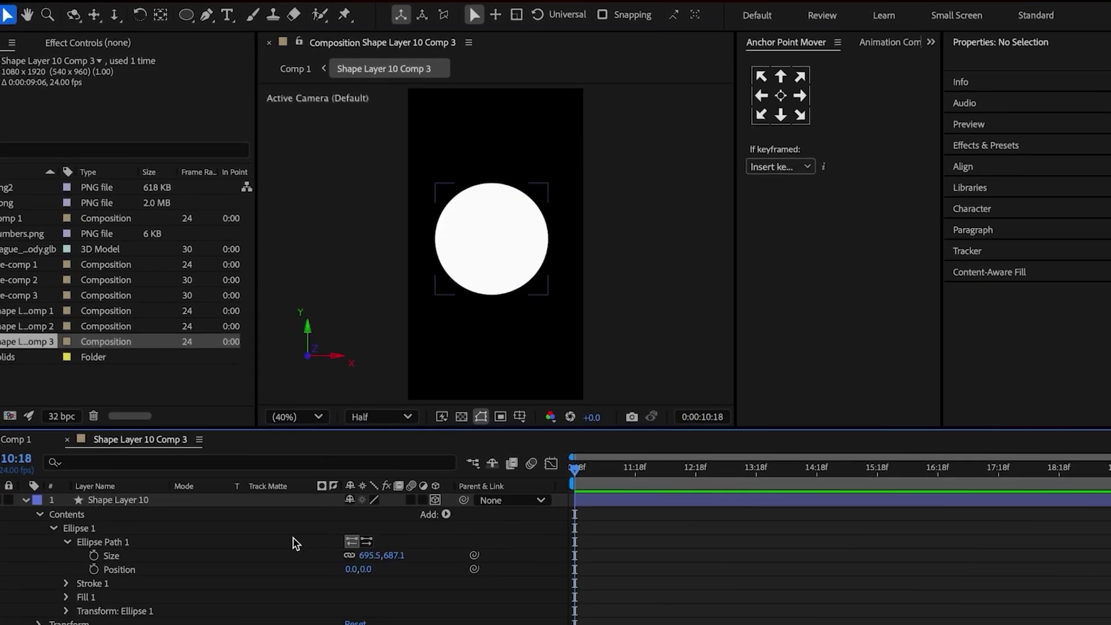
{"action": "type", "text": "2"}
{"action": "key", "text": "Return"}
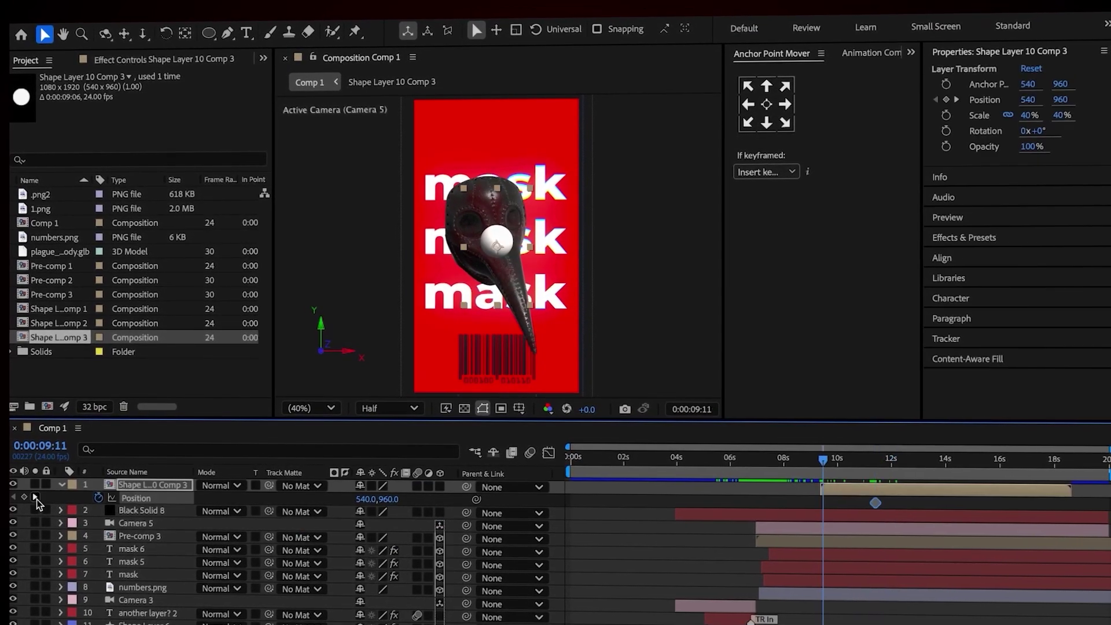
- Keyframe the ball dropping lower by 9:09 and ease its Position keyframes to 90% influence
{"action": "left_click_drag", "start_coordinate": [379, 499], "coordinate": [665, 506]}
{"action": "left_click_drag", "start_coordinate": [734, 462], "coordinate": [812, 475]}
{"action": "left_click_drag", "start_coordinate": [377, 502], "coordinate": [423, 509]}
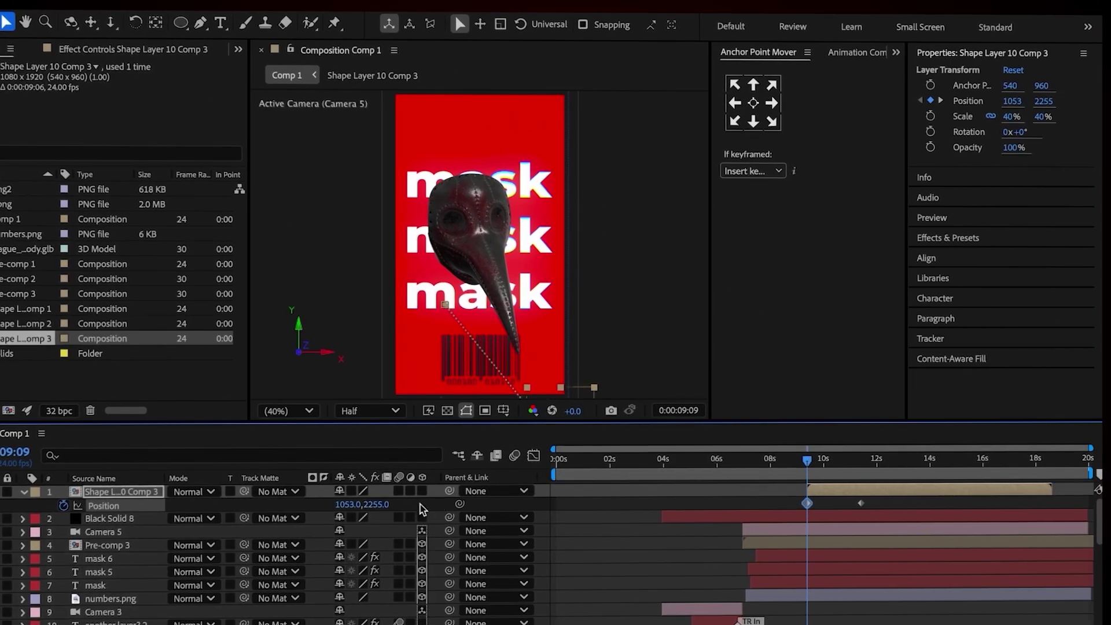
{"action": "left_click", "coordinate": [202, 24]}
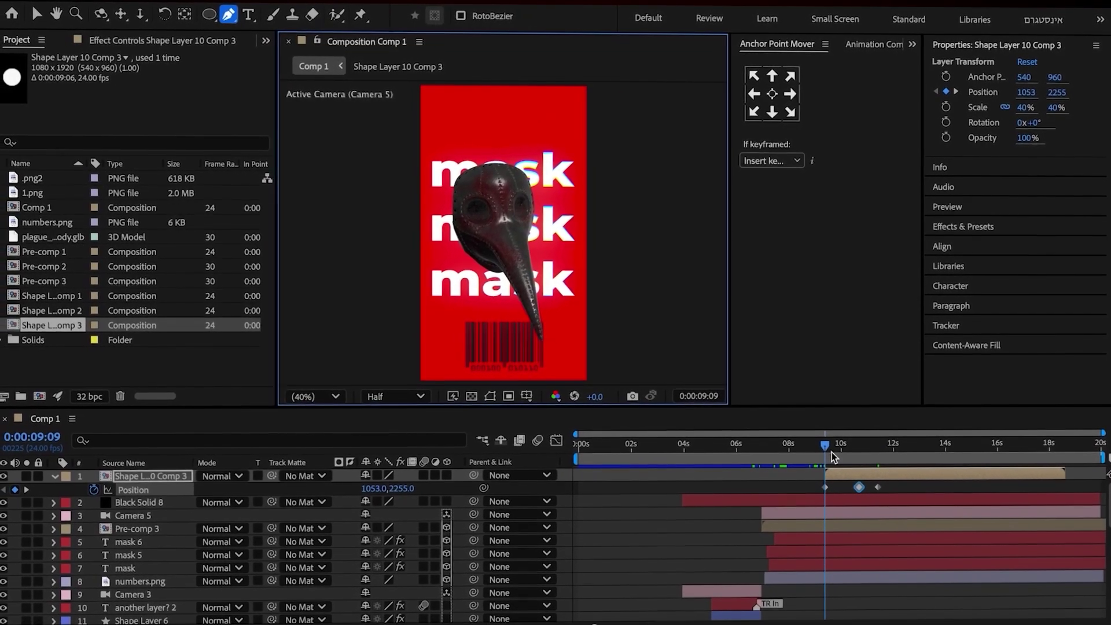
{"action": "left_click", "coordinate": [837, 496]}
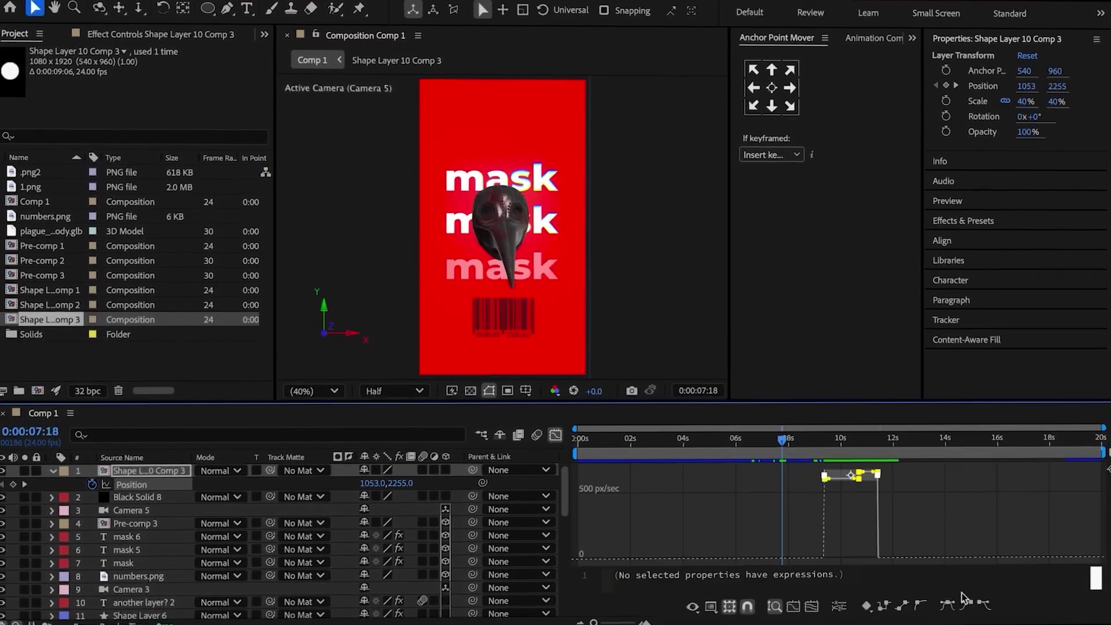
{"action": "left_click_drag", "start_coordinate": [861, 559], "coordinate": [870, 560]}
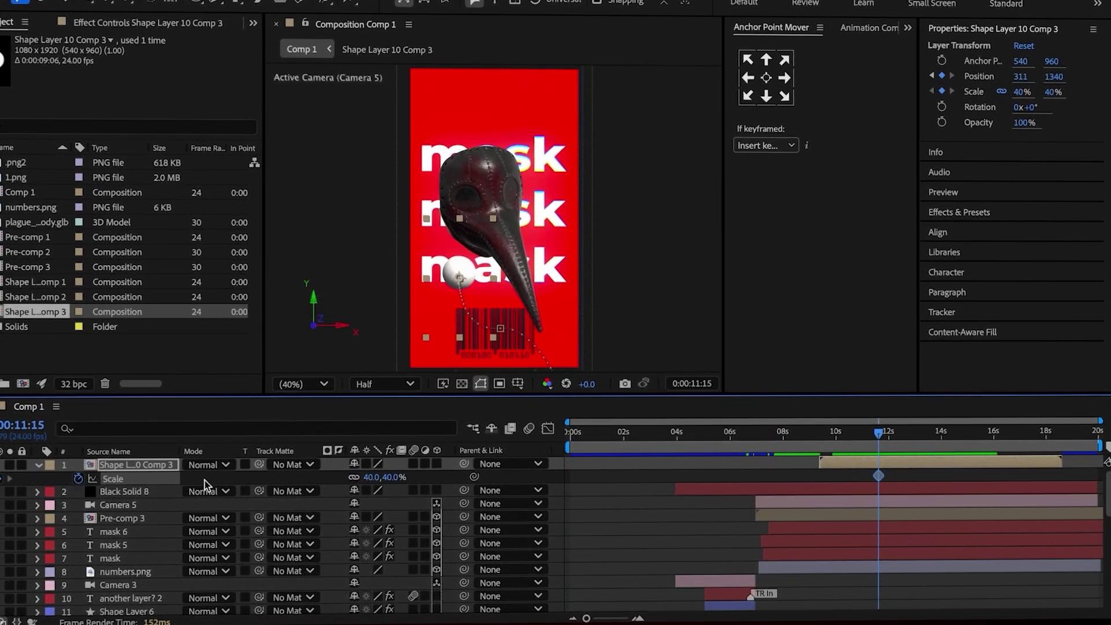
- Scale the ball up to fill the frame, then trim all layers to end at 11:23
{"action": "key", "text": "shift+p"}
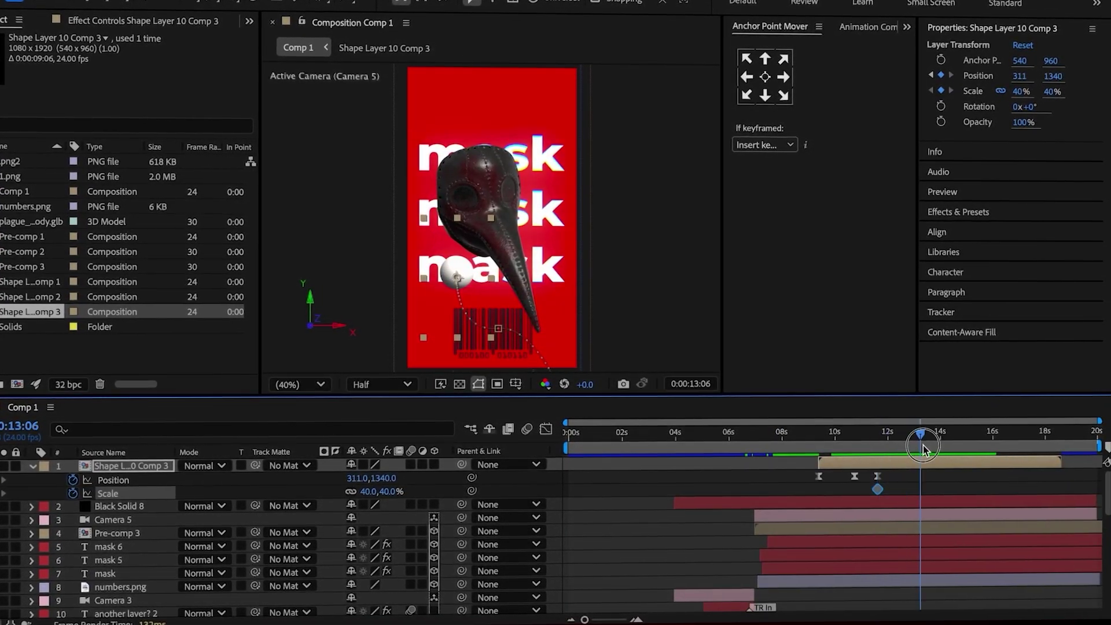
{"action": "left_click_drag", "start_coordinate": [610, 487], "coordinate": [756, 495]}
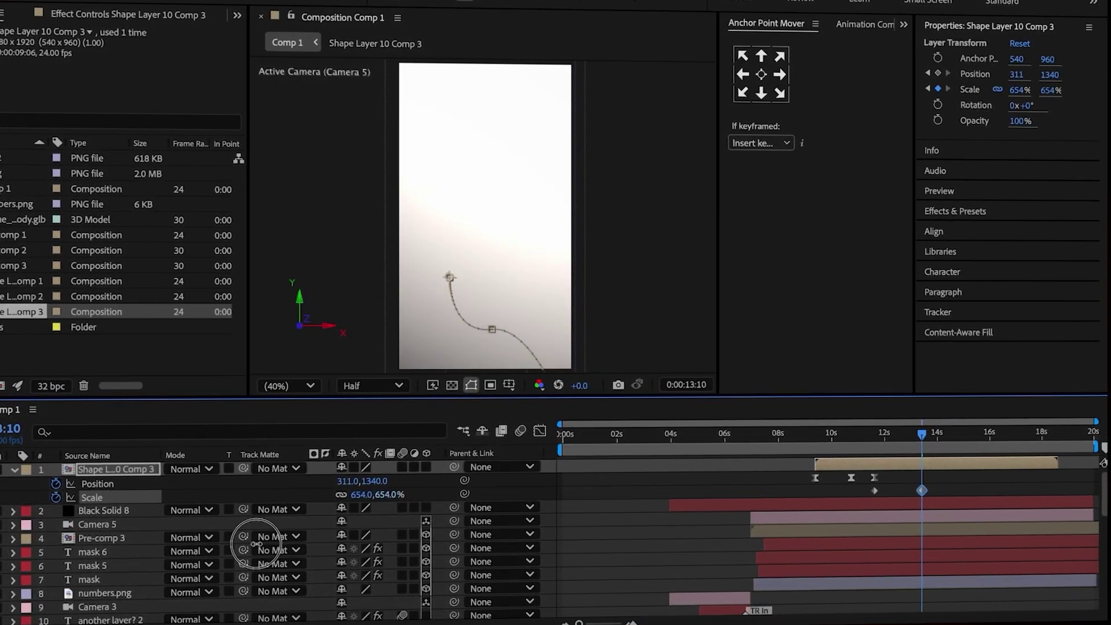
{"action": "left_click", "coordinate": [538, 431]}
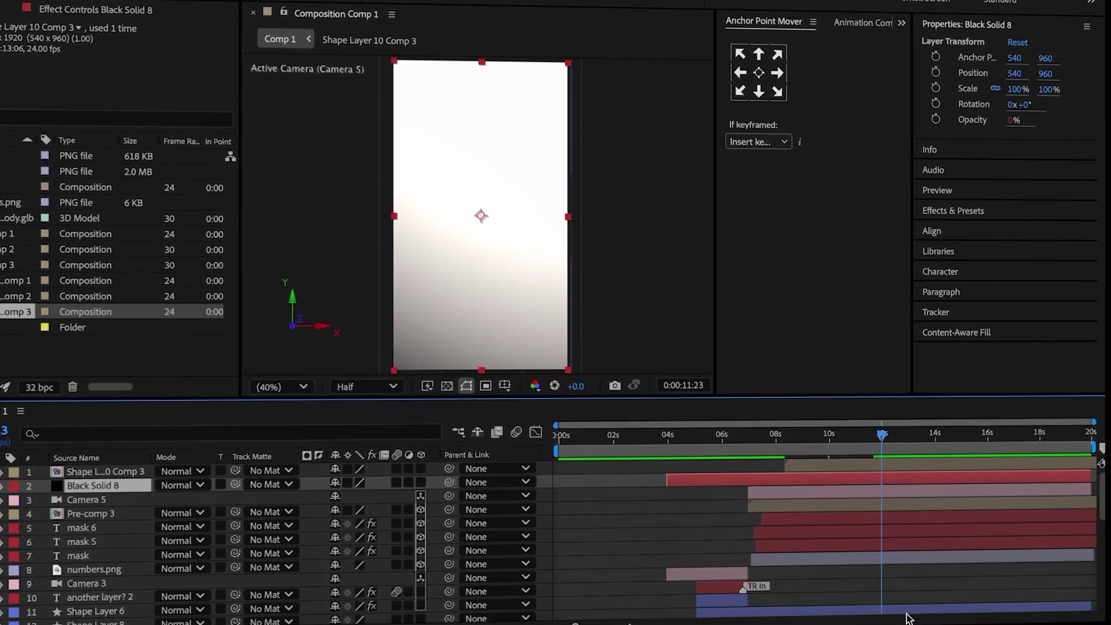
{"action": "key", "text": "ctrl+a"}
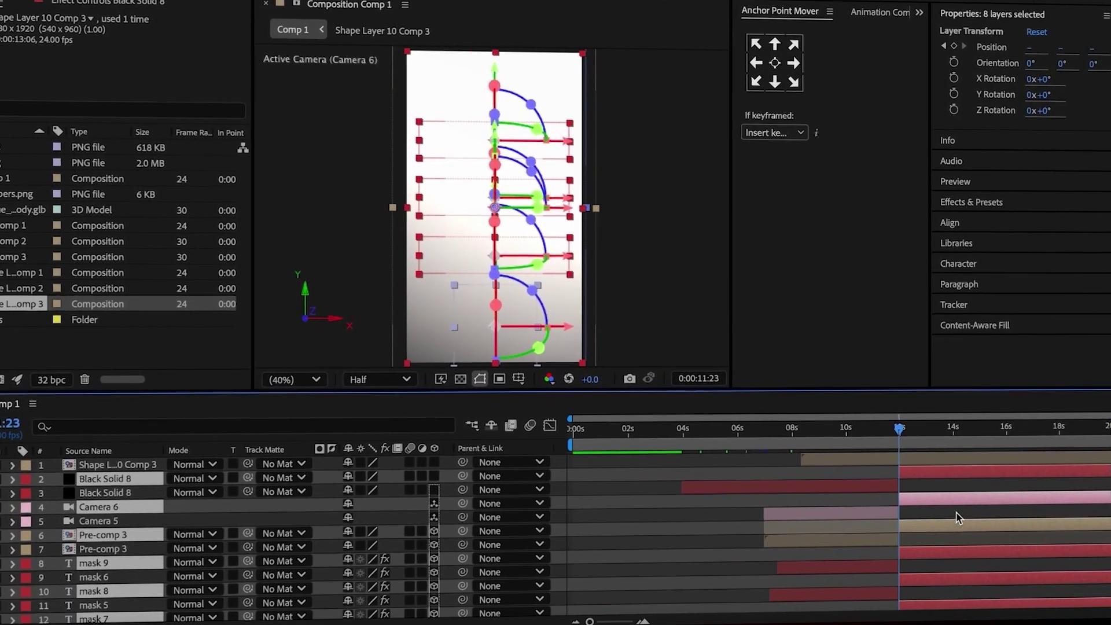
{"action": "key", "text": "alt+]"}
{"action": "left_click", "coordinate": [966, 516]}
- Add a 'mask' text layer and scale it to 650%
{"action": "right_click", "coordinate": [6, 417]}
{"action": "left_click", "coordinate": [264, 443]}
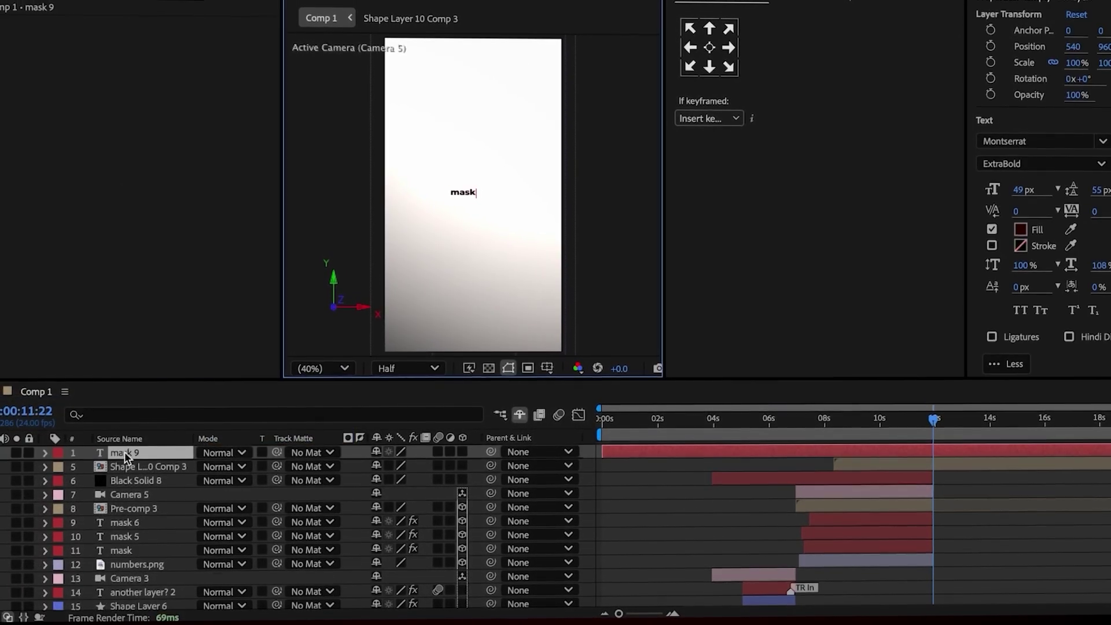
{"action": "left_click", "coordinate": [126, 457]}
{"action": "key", "text": "s"}
{"action": "left_click_drag", "start_coordinate": [405, 466], "coordinate": [733, 470]}
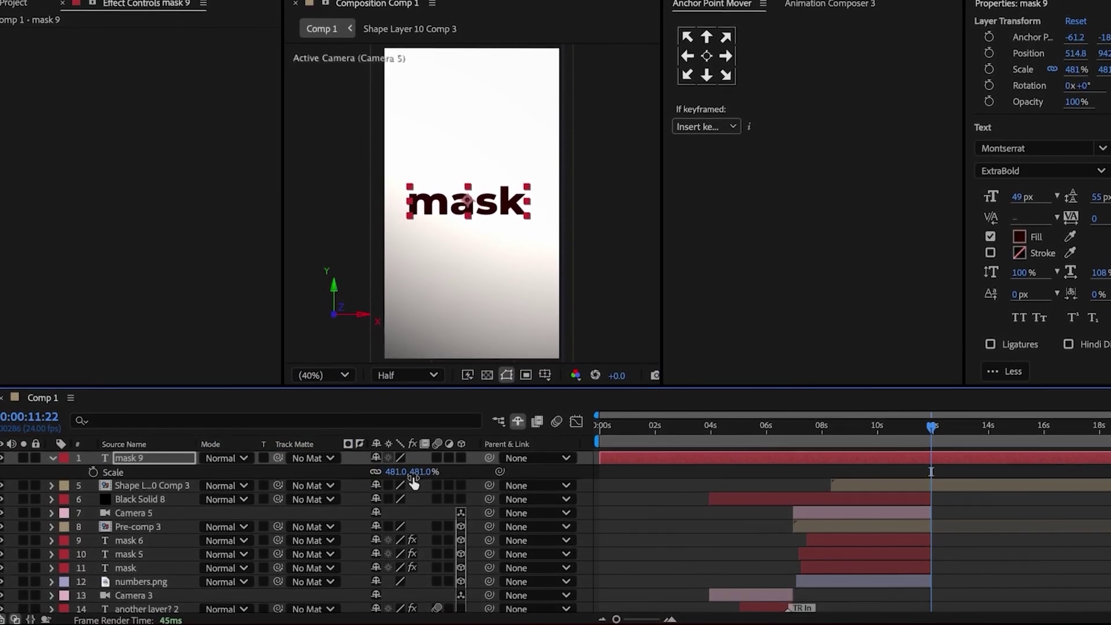
{"action": "left_click_drag", "start_coordinate": [412, 472], "coordinate": [370, 482]}
{"action": "key", "text": "p"}
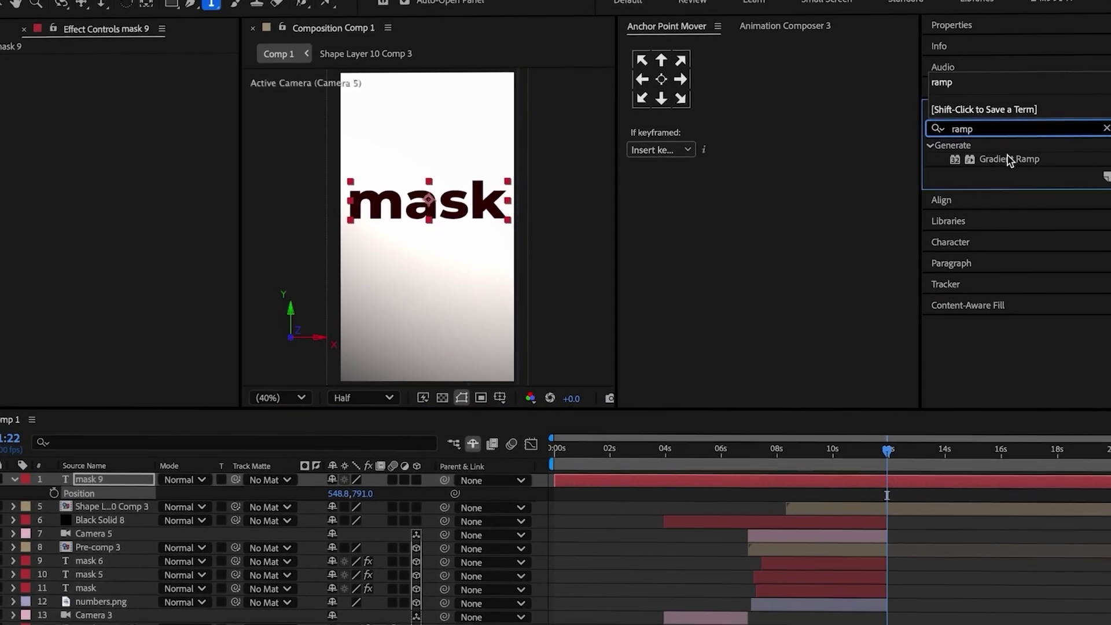
- Apply Gradient Ramp to the 'mask' title with dark red start and end colours
{"action": "double_click", "coordinate": [1009, 160]}
{"action": "left_click", "coordinate": [115, 114]}
{"action": "left_click_drag", "start_coordinate": [521, 347], "coordinate": [588, 393]}
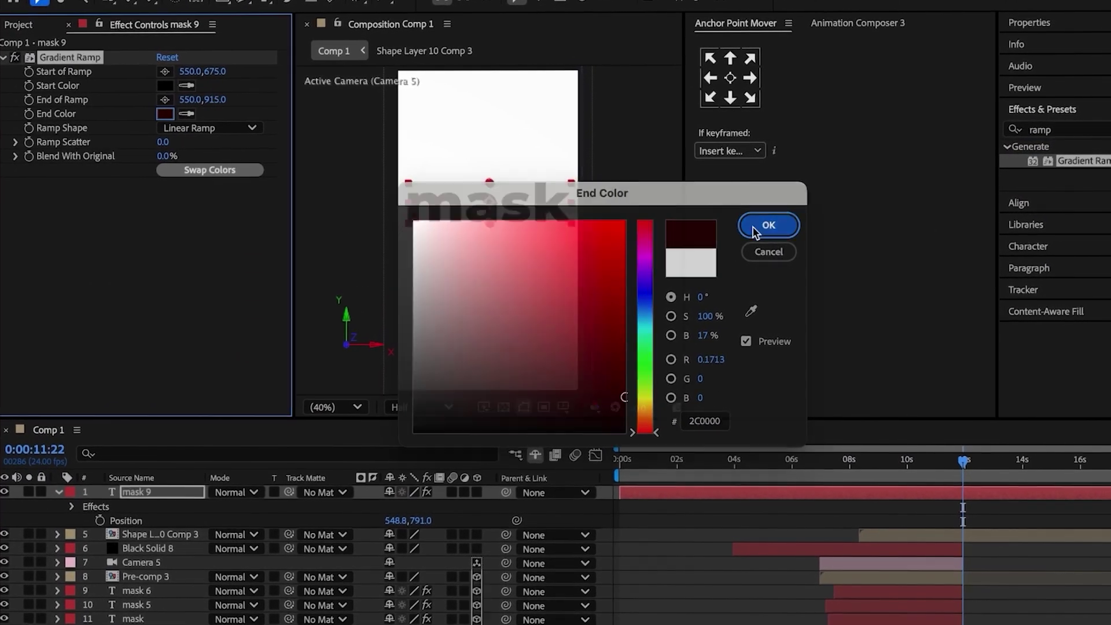
{"action": "left_click", "coordinate": [771, 224]}
{"action": "left_click", "coordinate": [173, 85]}
{"action": "left_click_drag", "start_coordinate": [579, 446], "coordinate": [636, 446]}
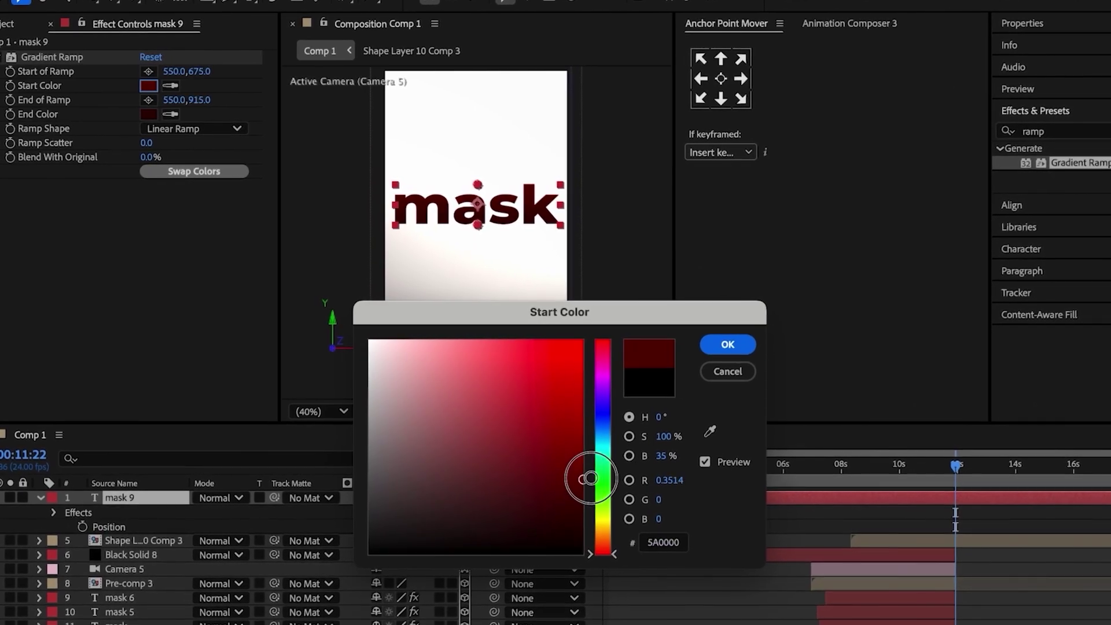
{"action": "key", "text": "Return"}
- Duplicate the title and change the copy's text to 'not just an object'
{"action": "key", "text": "ctrl+d"}
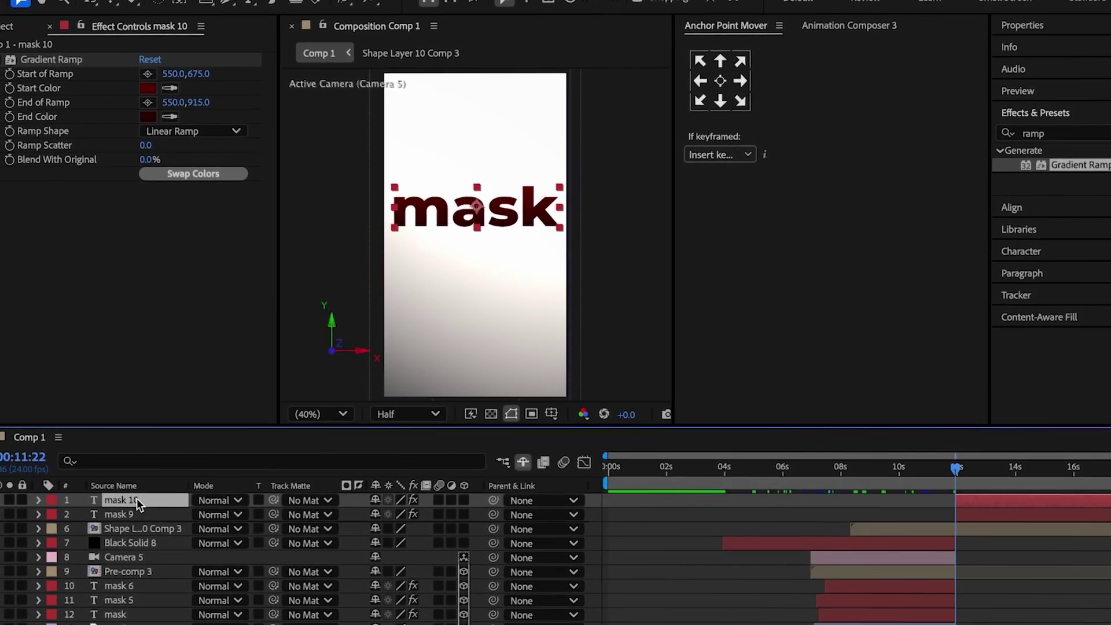
{"action": "double_click", "coordinate": [138, 498]}
{"action": "type", "text": "not just an object 2"}
{"action": "left_click", "coordinate": [269, 538]}
{"action": "key", "text": "s"}
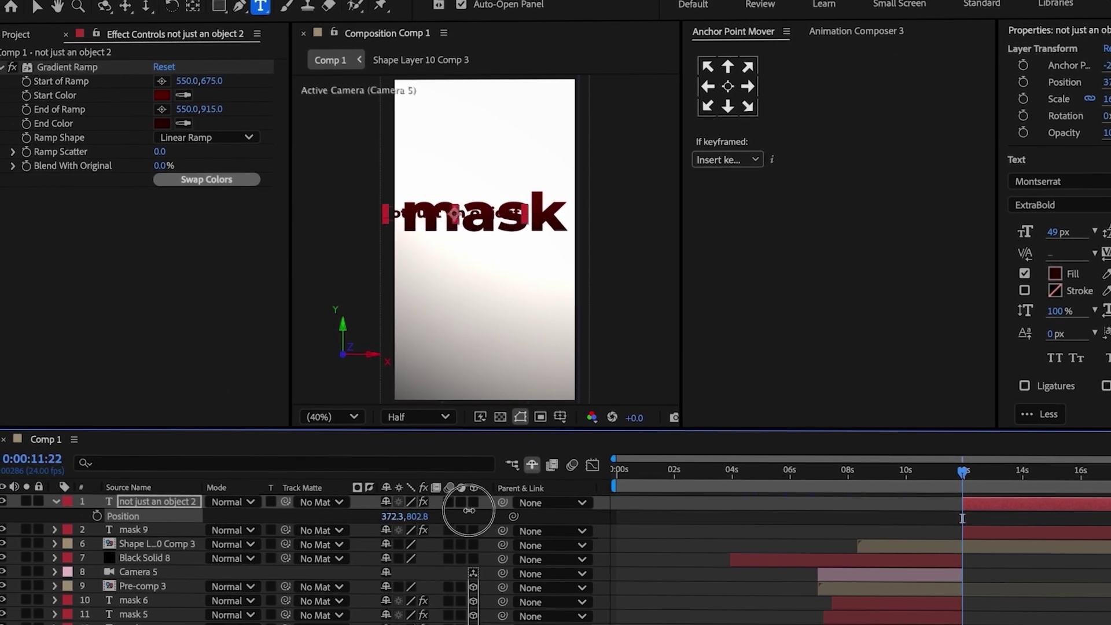
{"action": "key", "text": "F2"}
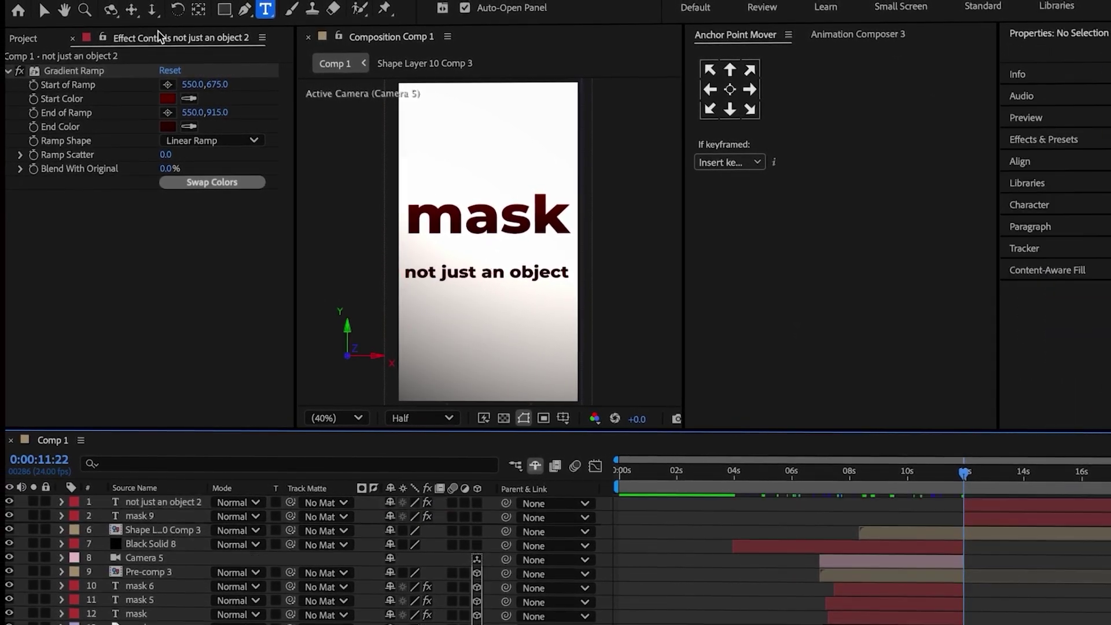
- Draw a red Pen stroke across the subtitle, place it beneath the text, thin it to about 130 px
{"action": "left_click", "coordinate": [242, 13]}
{"action": "scroll", "coordinate": [465, 342], "scroll_direction": "up", "scroll_amount": 2}
{"action": "left_click", "coordinate": [358, 217]}
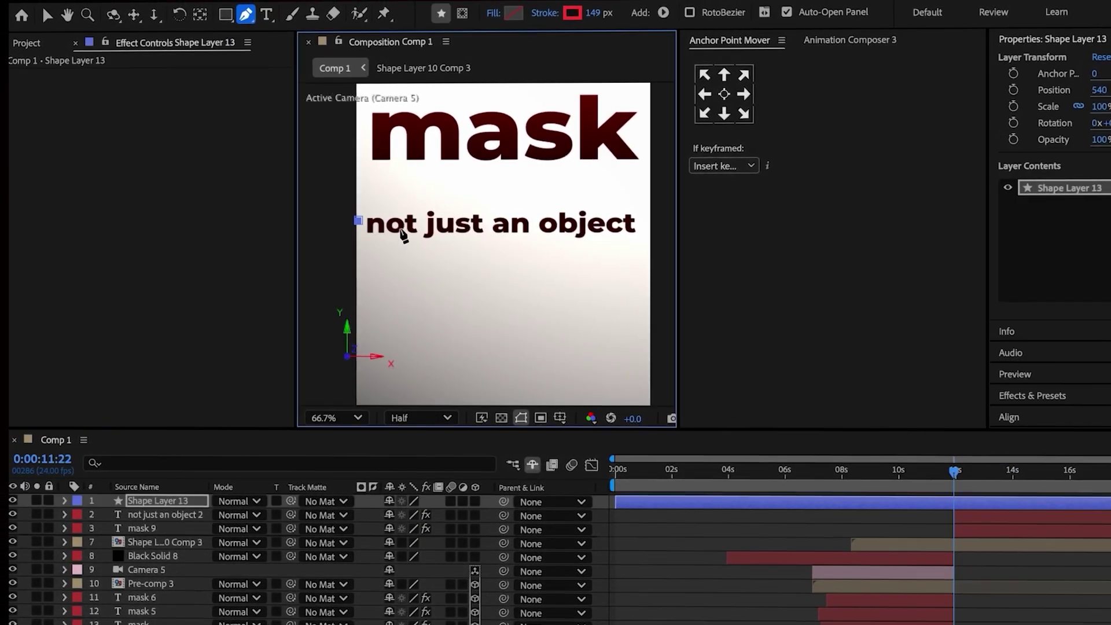
{"action": "left_click", "coordinate": [638, 224]}
{"action": "mouse_move", "coordinate": [168, 500]}
{"action": "left_mouse_down"}
{"action": "mouse_move", "coordinate": [186, 527]}
{"action": "mouse_move", "coordinate": [181, 519]}
{"action": "left_mouse_up"}
{"action": "left_click_drag", "start_coordinate": [588, 19], "coordinate": [577, 29]}
{"action": "key", "text": "p"}
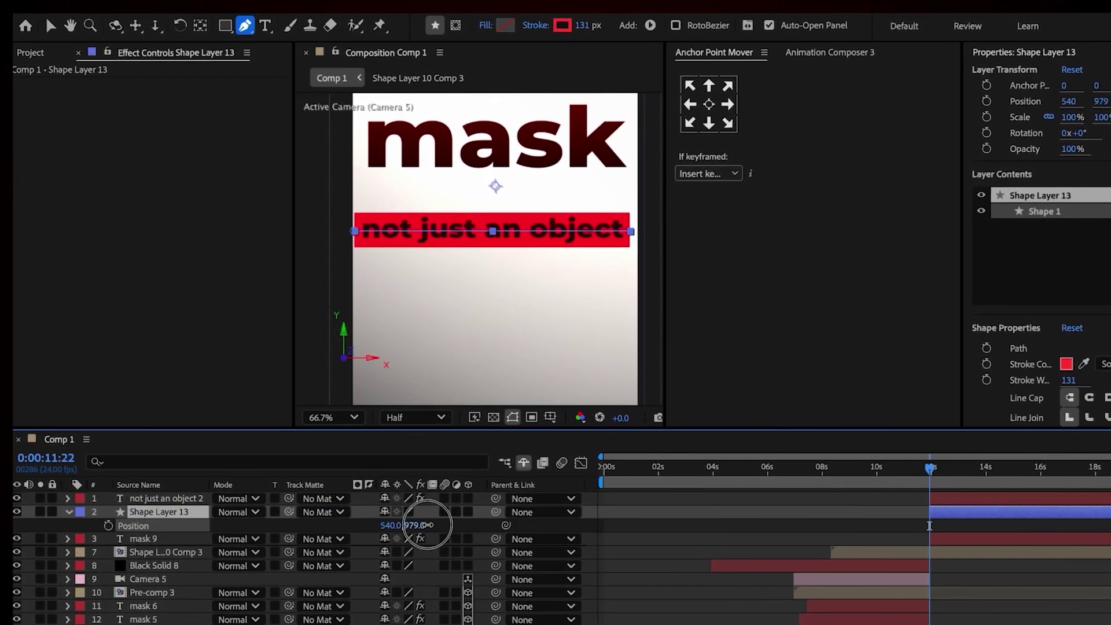
{"action": "key", "text": "p"}
- Apply Turbulent Displace to the red stroke with Amount 6
{"action": "key", "text": "ctrl+5"}
{"action": "type", "text": "turbu"}
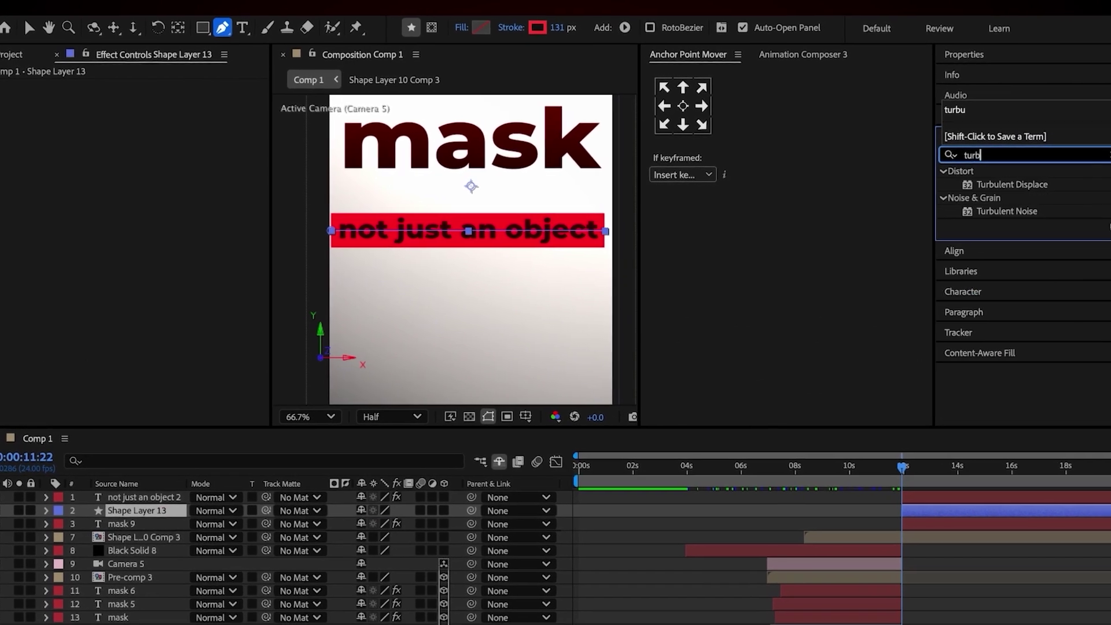
{"action": "double_click", "coordinate": [997, 185]}
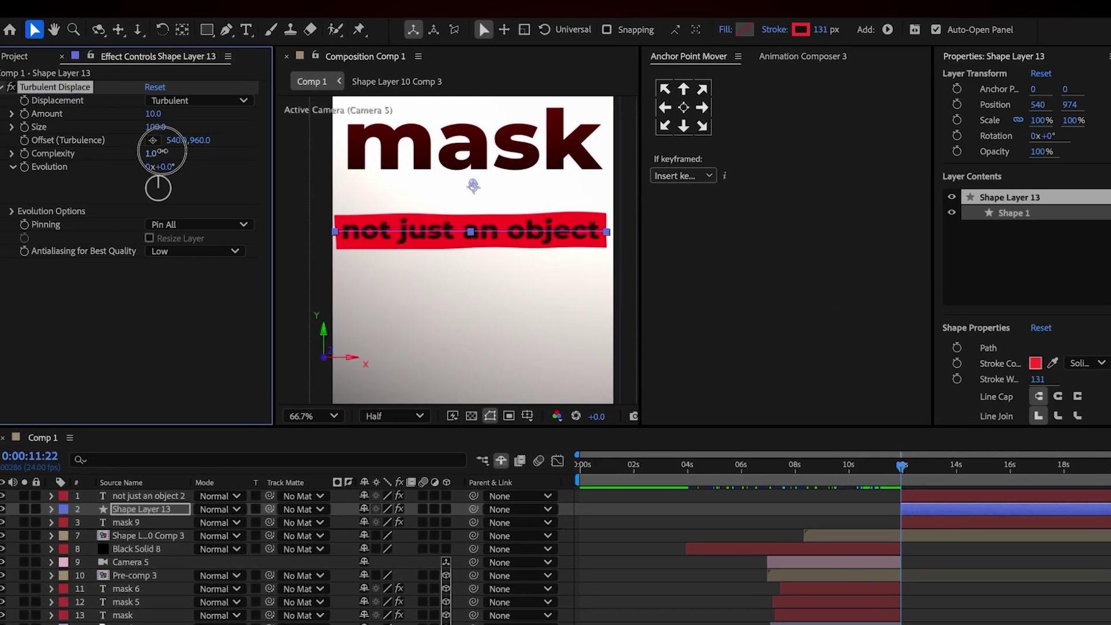
{"action": "key", "text": "v"}
{"action": "left_click", "coordinate": [781, 516]}
{"action": "left_click", "coordinate": [164, 113]}
{"action": "type", "text": "6"}
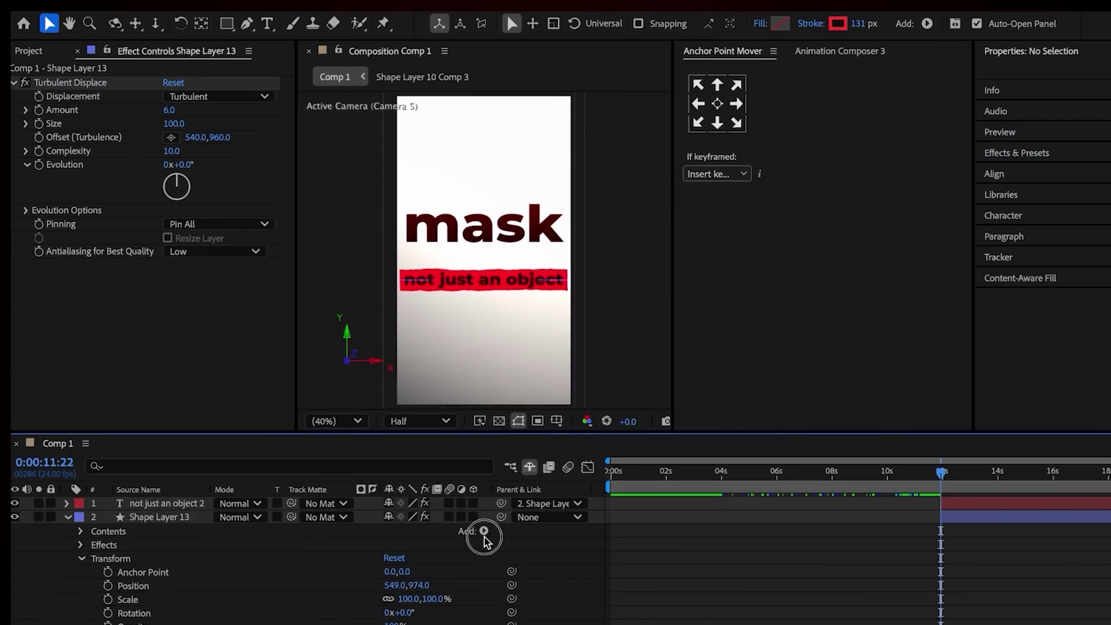
- Add Trim Paths to the stroke and animate its End from 0% to 100%
{"action": "left_click", "coordinate": [483, 527]}
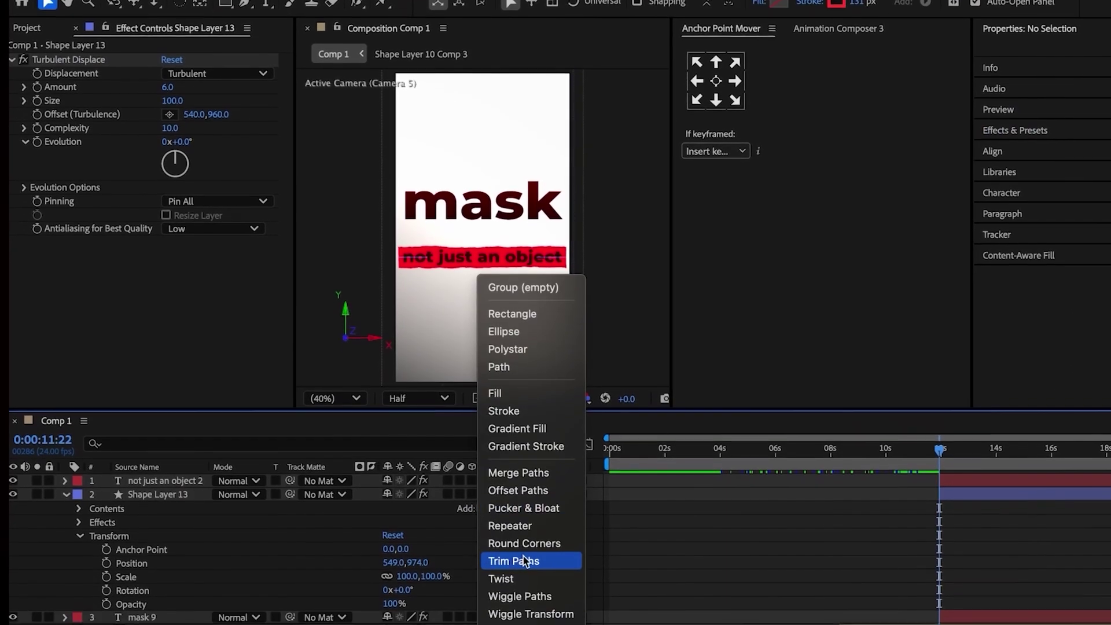
{"action": "left_click", "coordinate": [509, 560]}
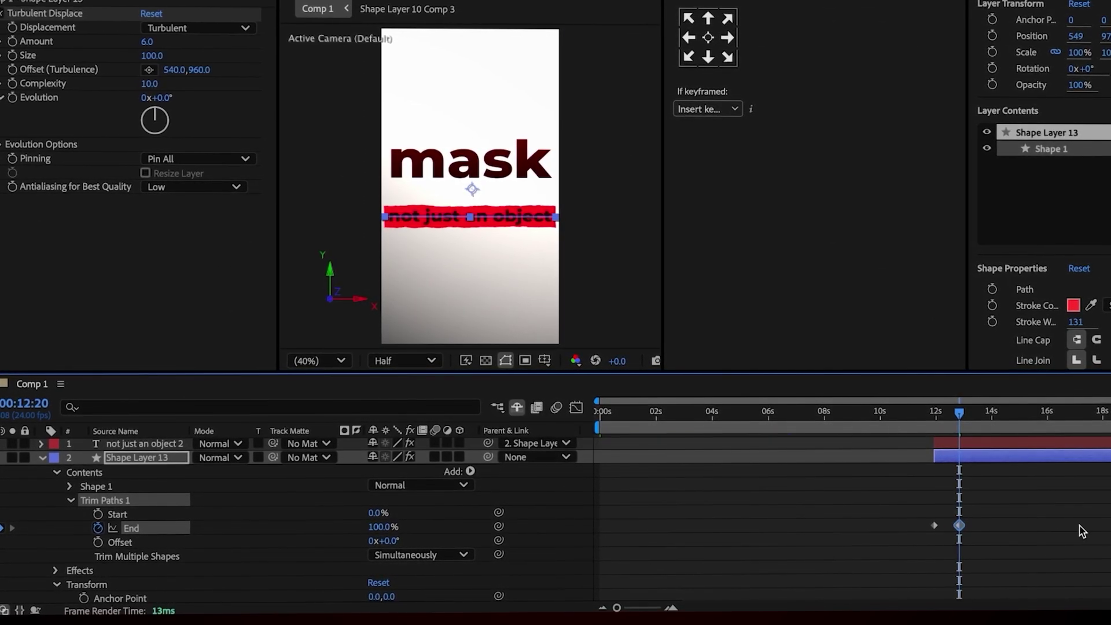
{"action": "key", "text": "ctrl+a"}
{"action": "key", "text": "shift+F3"}
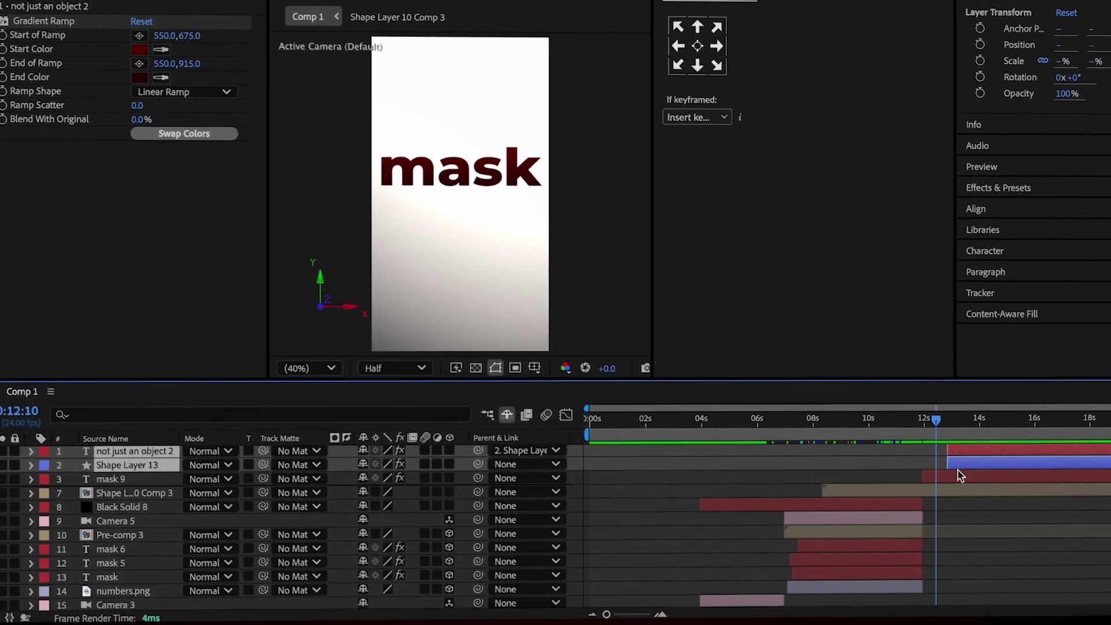
- Apply the Animation Composer Overshoot In preset to the 'mask' title
{"action": "left_click", "coordinate": [960, 475]}
{"action": "left_click", "coordinate": [800, 1]}
{"action": "left_click", "coordinate": [824, 213]}
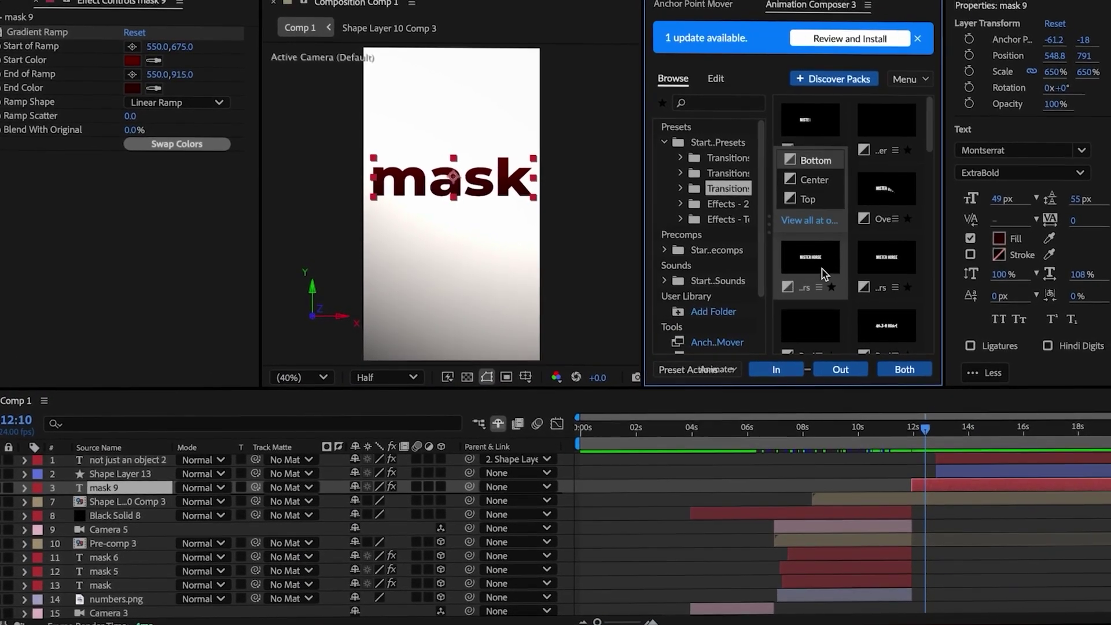
{"action": "left_click", "coordinate": [770, 375]}
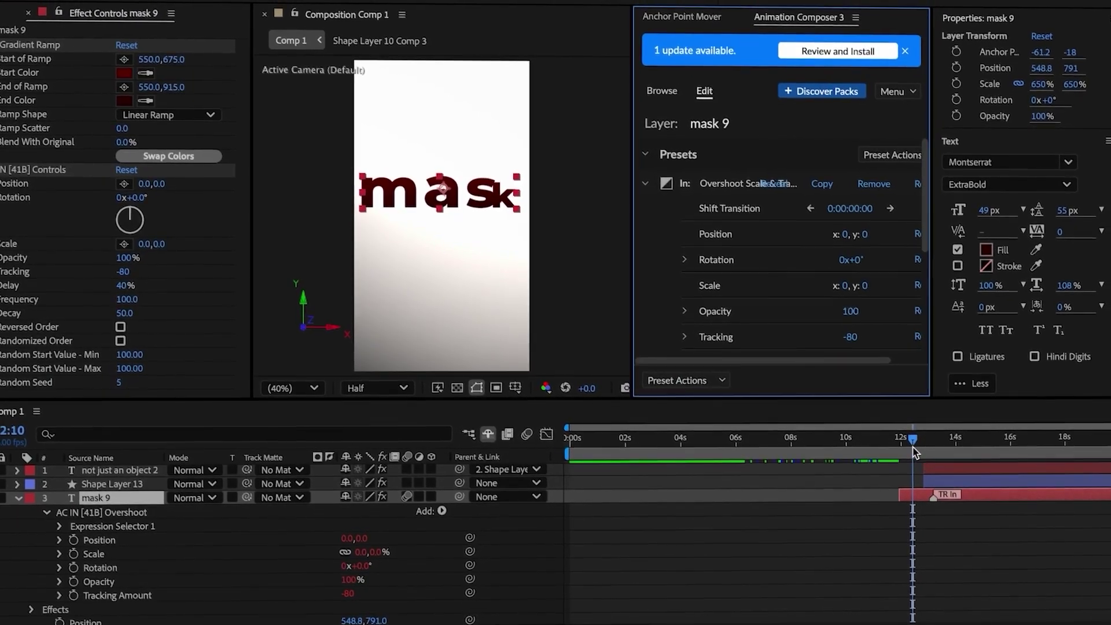
- Fade the subtitle and red stroke in with Opacity keyframes from 0% to 100%
{"action": "left_click", "coordinate": [123, 464]}
{"action": "left_click", "coordinate": [116, 478], "text": "shift"}
{"action": "key", "text": "t"}
{"action": "key", "text": "alt+shift+t"}
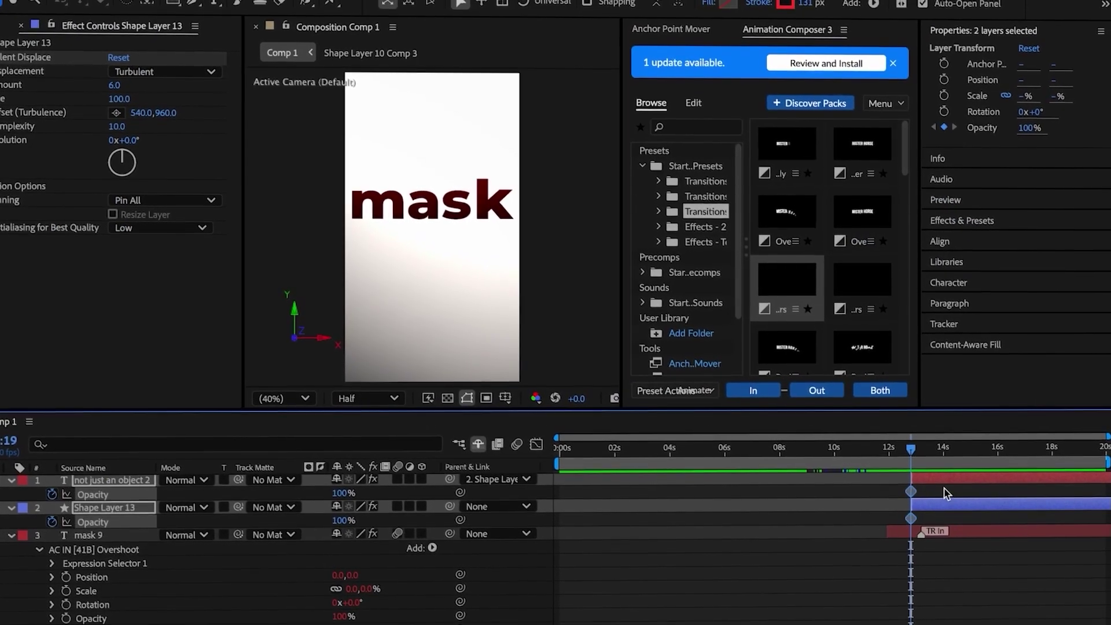
{"action": "left_click", "coordinate": [929, 488]}
{"action": "left_click_drag", "start_coordinate": [920, 503], "coordinate": [909, 501]}
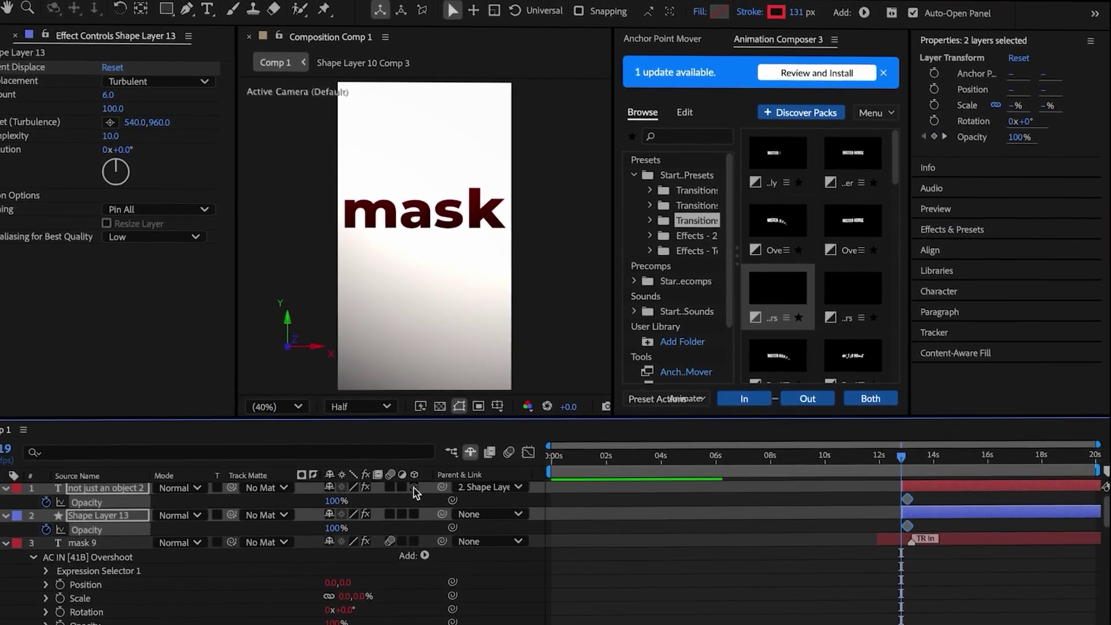
{"action": "left_click_drag", "start_coordinate": [335, 524], "coordinate": [200, 521]}
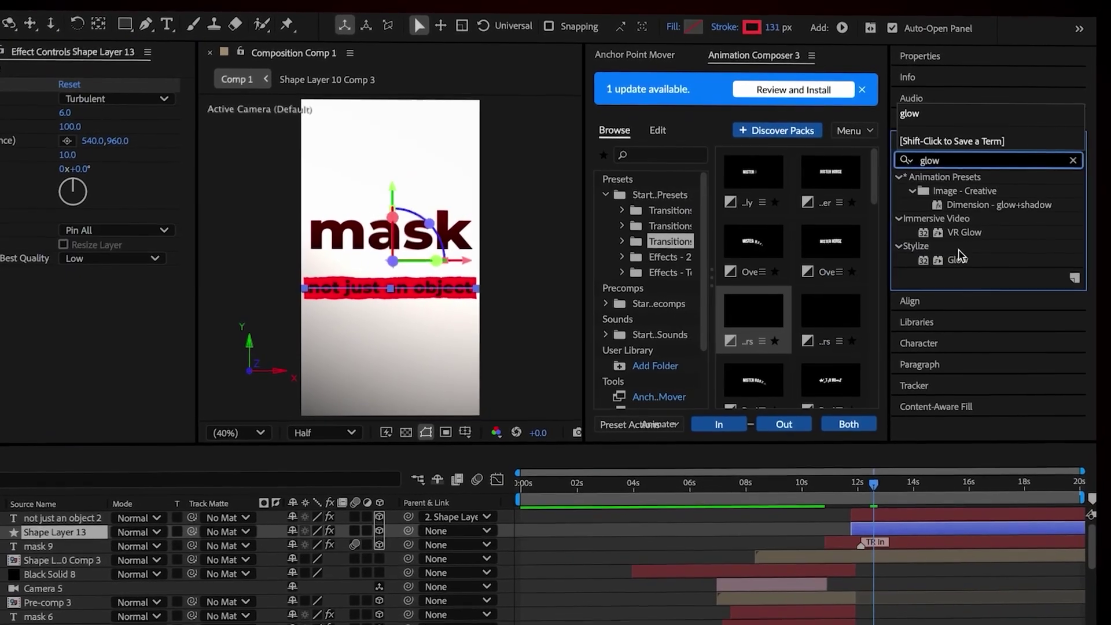
- Apply Glow with radius 186 to the red stroke for a soft red halo
{"action": "double_click", "coordinate": [954, 263]}
{"action": "key", "text": "ctrl+Up"}
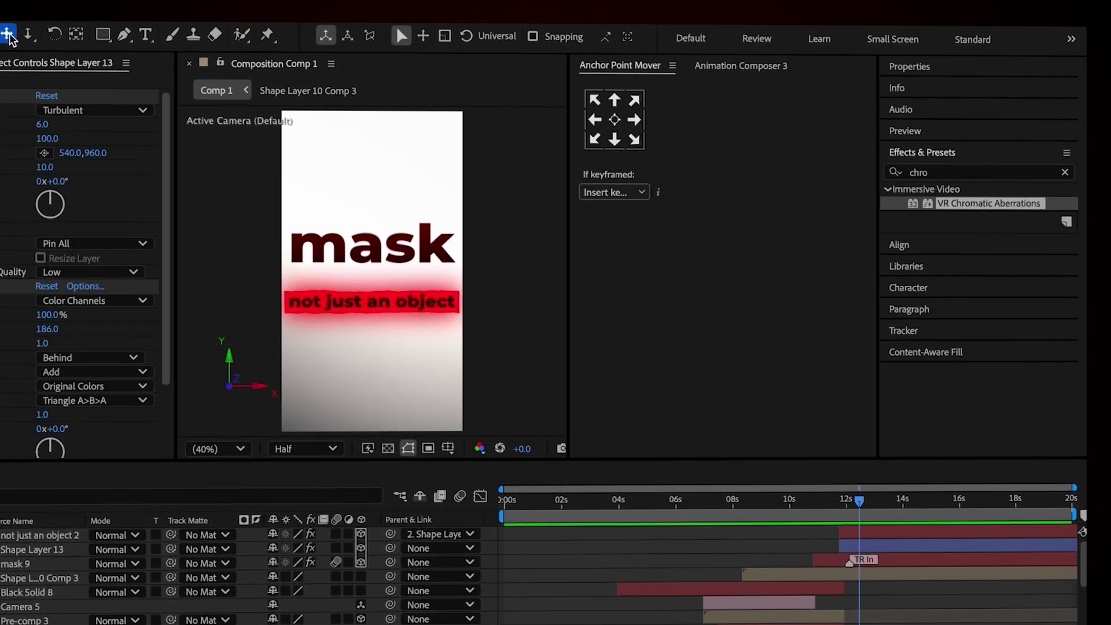
{"action": "left_click_drag", "start_coordinate": [400, 249], "coordinate": [229, 265]}
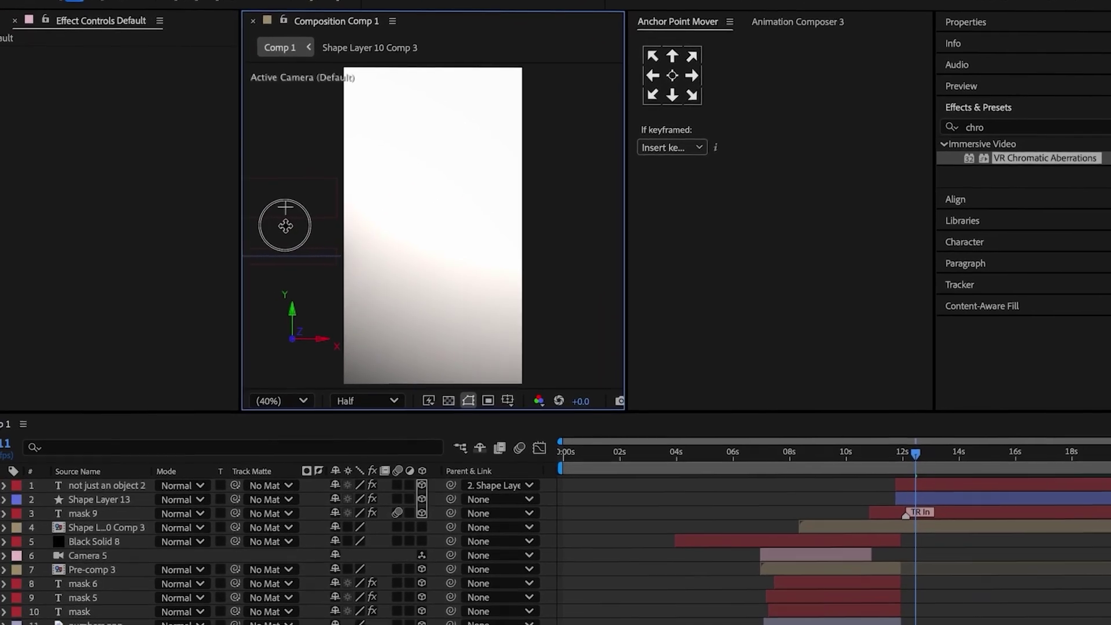
- Add a 'thought' text layer, split it at 12:11 and delete the earlier part
{"action": "right_click", "coordinate": [104, 445]}
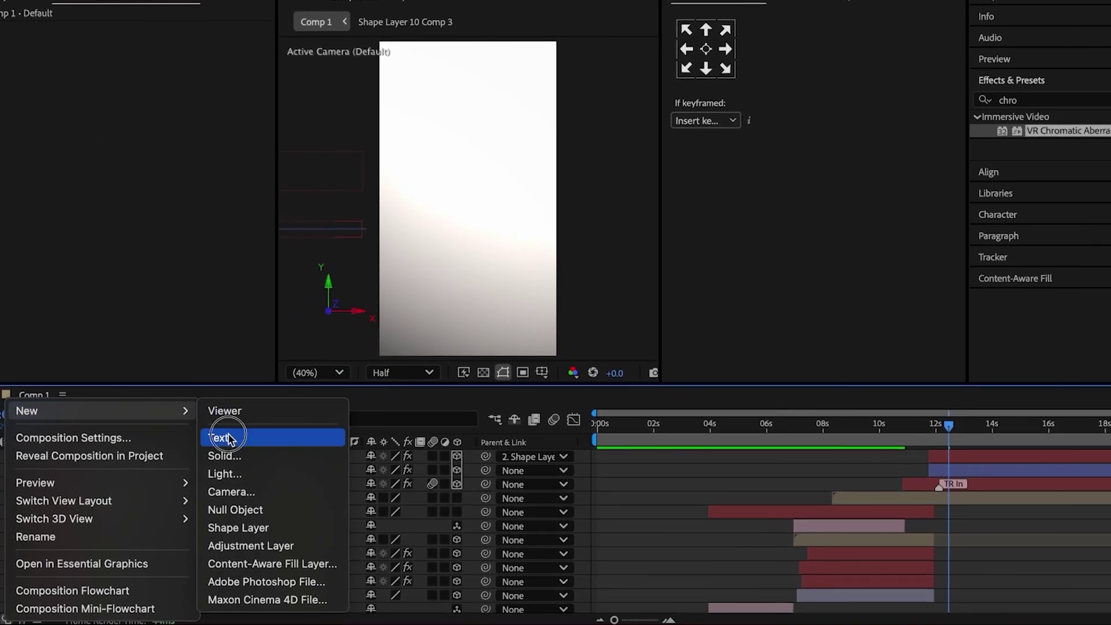
{"action": "left_click", "coordinate": [254, 460]}
{"action": "key", "text": "ctrl+v"}
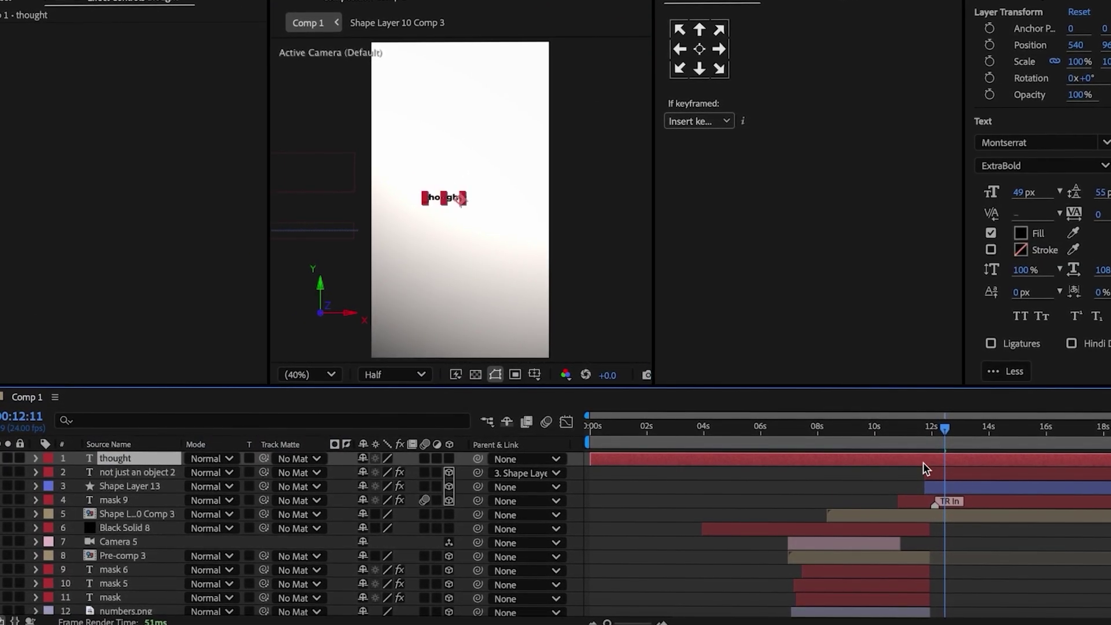
{"action": "key", "text": "ctrl+shift+d"}
{"action": "left_click", "coordinate": [923, 473]}
{"action": "key", "text": "Delete"}
{"action": "key", "text": "p"}
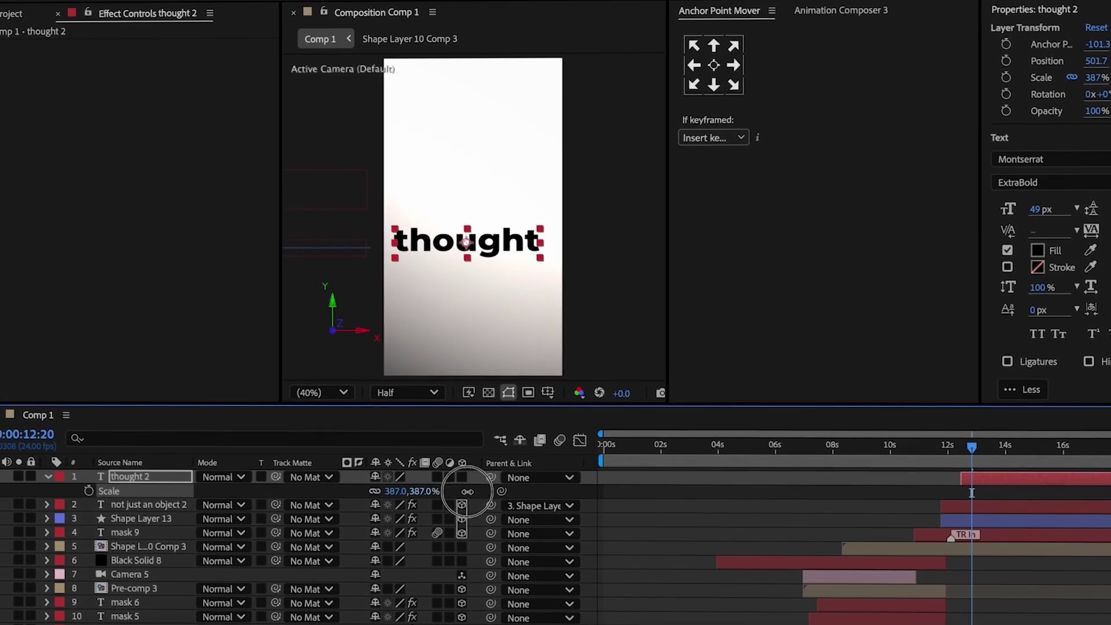
{"action": "key", "text": "p"}
{"action": "key", "text": "F2"}
- Draw a rectangle around 'thought' at X 570, split it at 12:11, and round its corners to 60
{"action": "left_click_drag", "start_coordinate": [378, 227], "coordinate": [561, 269]}
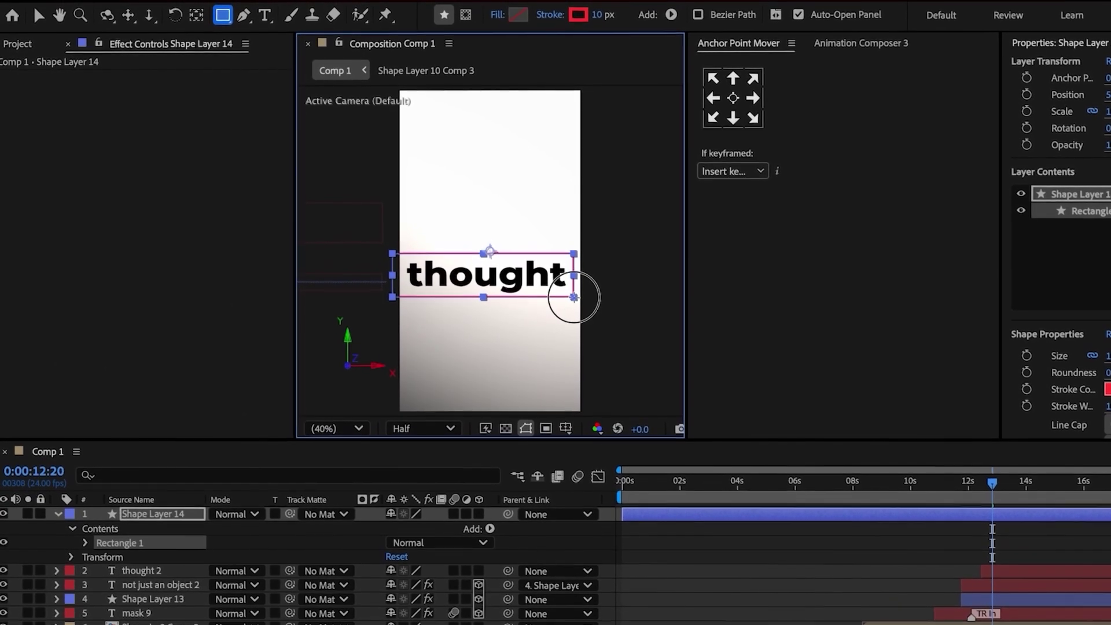
{"action": "key", "text": "p"}
{"action": "left_click_drag", "start_coordinate": [395, 530], "coordinate": [409, 528]}
{"action": "key", "text": "v"}
{"action": "left_click", "coordinate": [981, 483]}
{"action": "key", "text": "ctrl+shift+d"}
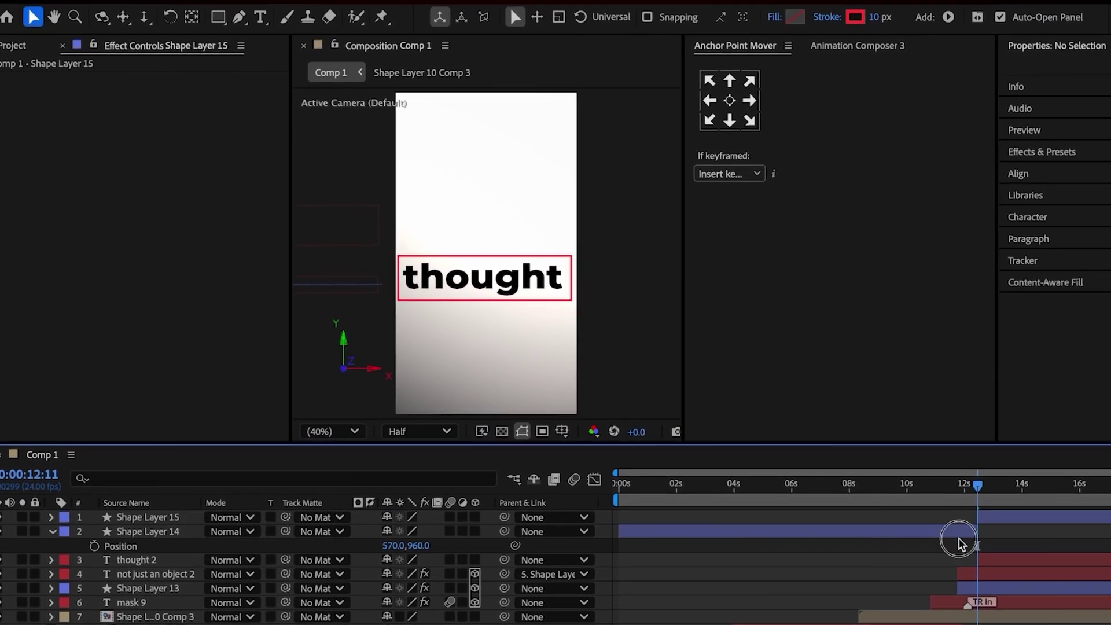
{"action": "left_click", "coordinate": [955, 527]}
{"action": "left_click", "coordinate": [974, 511]}
{"action": "left_click", "coordinate": [398, 598]}
{"action": "type", "text": "60"}
{"action": "key", "text": "Return"}
- Apply VR Chromatic Aberrations to the box layer
{"action": "key", "text": "u"}
{"action": "left_click", "coordinate": [974, 120]}
{"action": "type", "text": "chro"}
{"action": "double_click", "coordinate": [995, 175]}
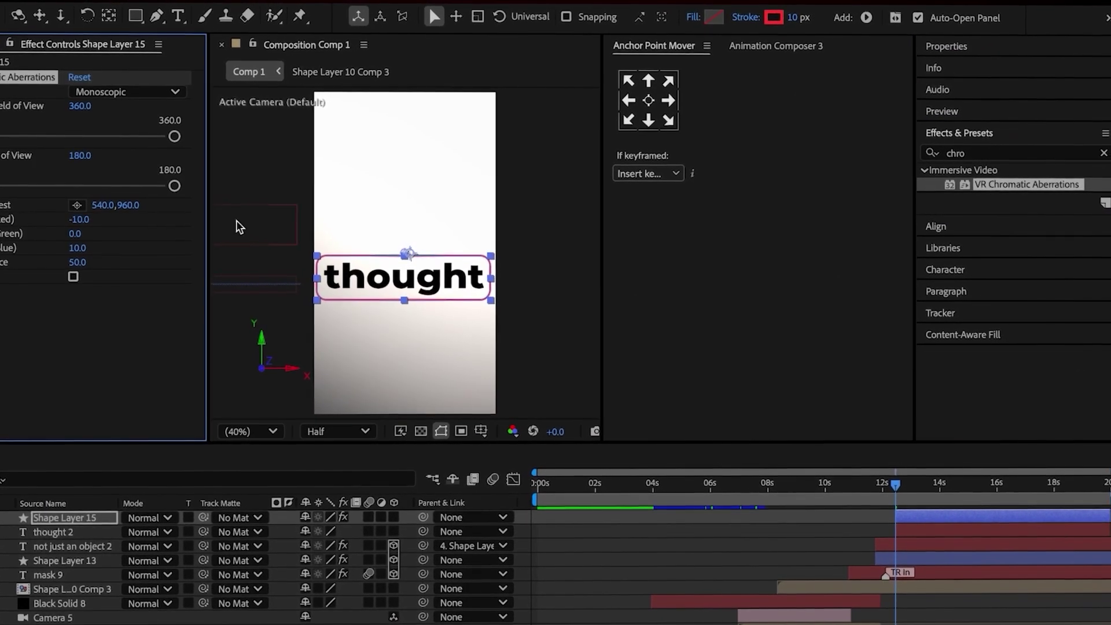
- Make the box and thought 2 layers 3D and apply Glow to both
{"action": "left_click", "coordinate": [396, 515]}
{"action": "left_click", "coordinate": [396, 529]}
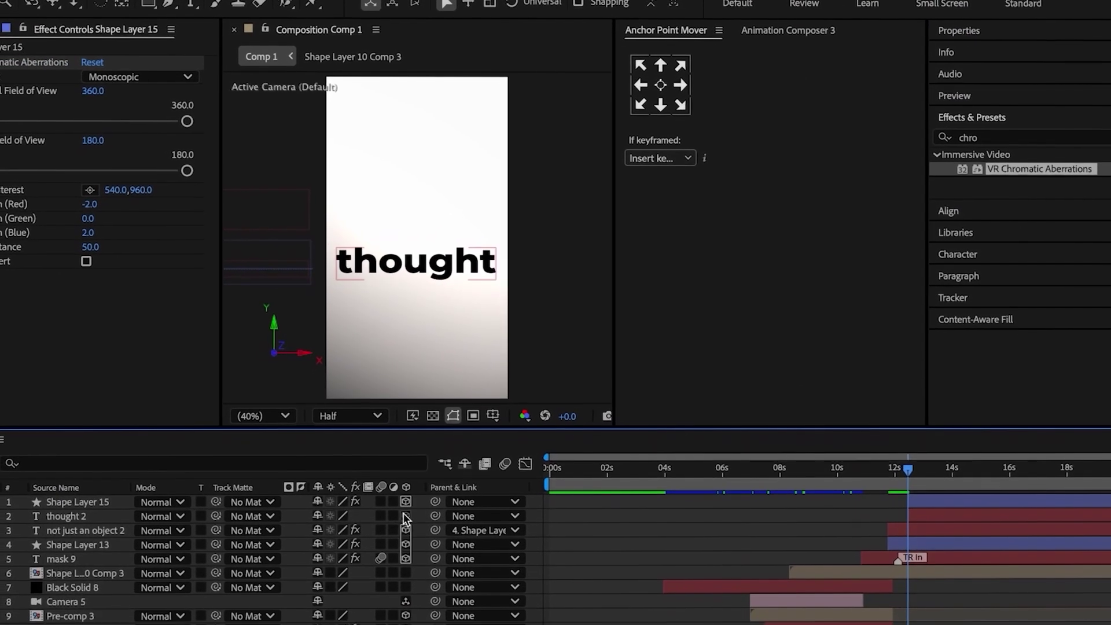
{"action": "left_click", "coordinate": [81, 497]}
{"action": "left_click", "coordinate": [69, 511], "text": "shift"}
{"action": "key", "text": "p"}
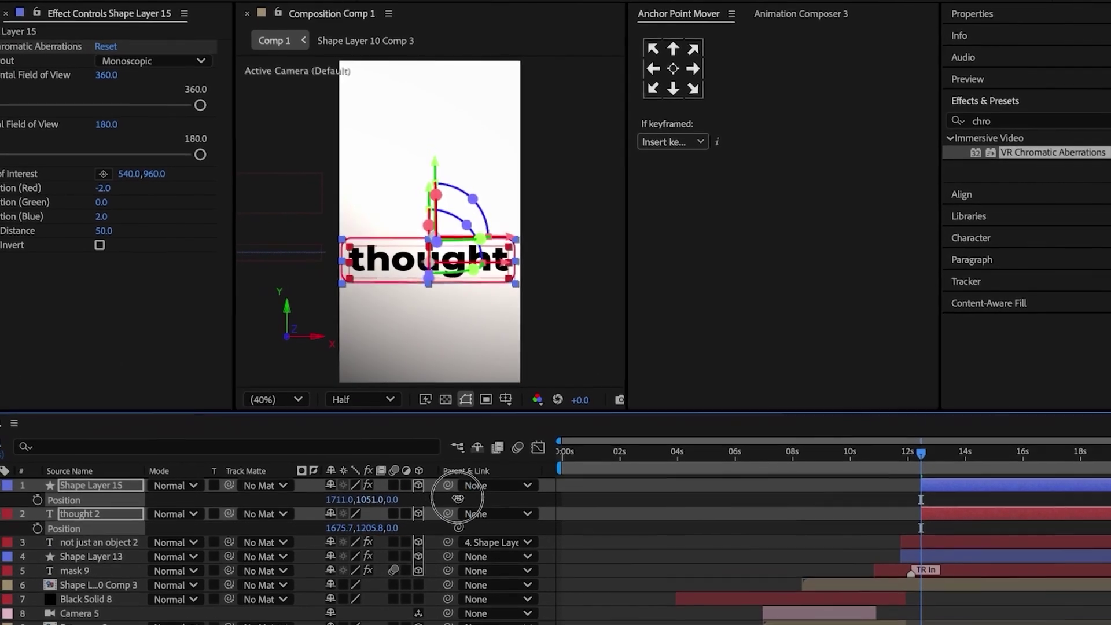
{"action": "left_click", "coordinate": [1018, 118]}
{"action": "type", "text": "glow"}
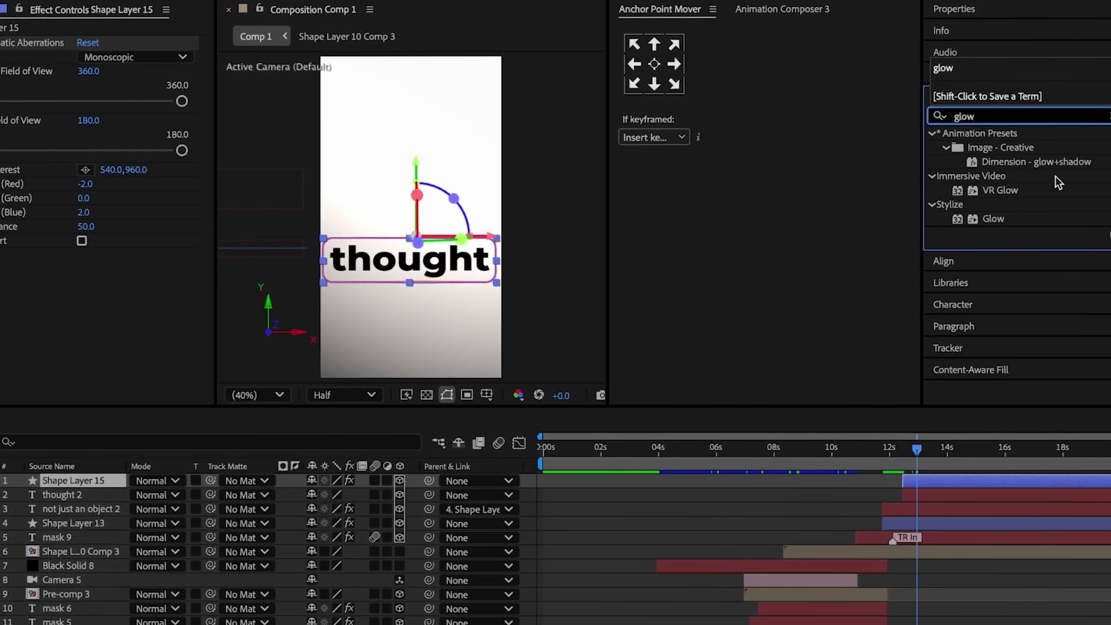
{"action": "left_click", "coordinate": [1010, 224]}
{"action": "double_click", "coordinate": [974, 219]}
- Duplicate the box and word, parent Shape Layer 16 to thought 3, and move the copy up-right
{"action": "key", "text": "ctrl+d"}
{"action": "mouse_move", "coordinate": [61, 509]}
{"action": "left_mouse_down"}
{"action": "mouse_move", "coordinate": [48, 495]}
{"action": "mouse_move", "coordinate": [74, 493]}
{"action": "left_mouse_up"}
{"action": "left_click_drag", "start_coordinate": [442, 481], "coordinate": [233, 496]}
{"action": "left_click", "coordinate": [141, 495]}
{"action": "key", "text": "p"}
{"action": "left_click_drag", "start_coordinate": [370, 509], "coordinate": [590, 509]}
{"action": "left_click_drag", "start_coordinate": [405, 508], "coordinate": [985, 491]}
- Change the duplicate word to 'intention' and set its scale to 387%
{"action": "double_click", "coordinate": [985, 491]}
{"action": "type", "text": "intentions"}
{"action": "left_click_drag", "start_coordinate": [439, 503], "coordinate": [416, 508]}
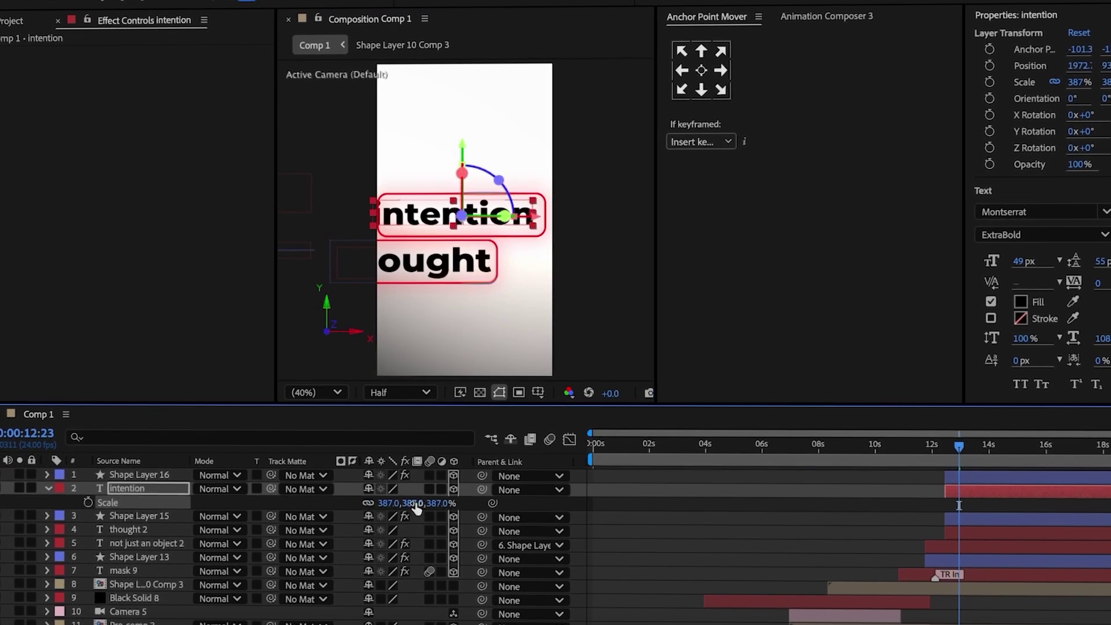
- Fade the four boxed-word layers from 0% opacity at 12:11 to 100% at 12:19, offsetting the intention pair later
{"action": "left_click_drag", "start_coordinate": [983, 555], "coordinate": [963, 462]}
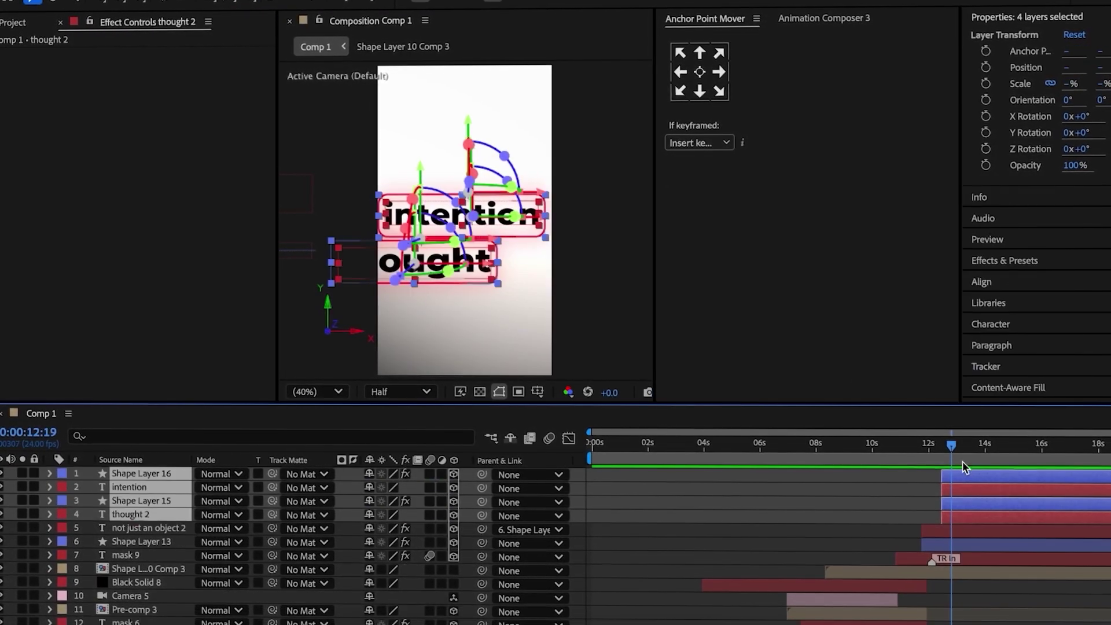
{"action": "key", "text": "t"}
{"action": "left_click", "coordinate": [952, 452]}
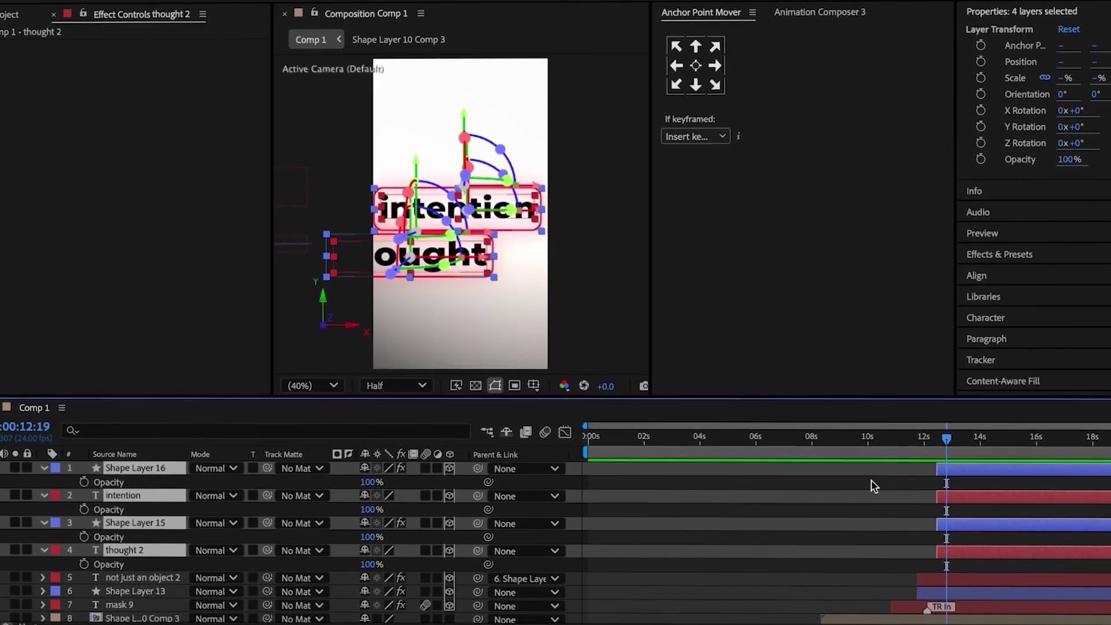
{"action": "key", "text": "alt+shift+t"}
{"action": "left_click", "coordinate": [933, 434]}
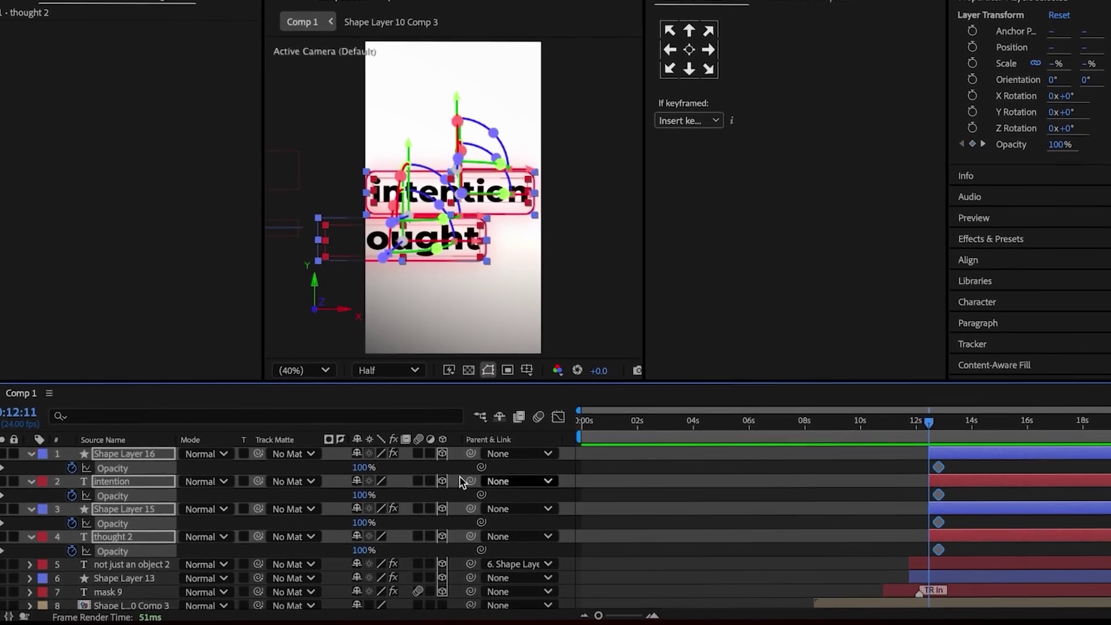
{"action": "left_click_drag", "start_coordinate": [362, 468], "coordinate": [205, 490]}
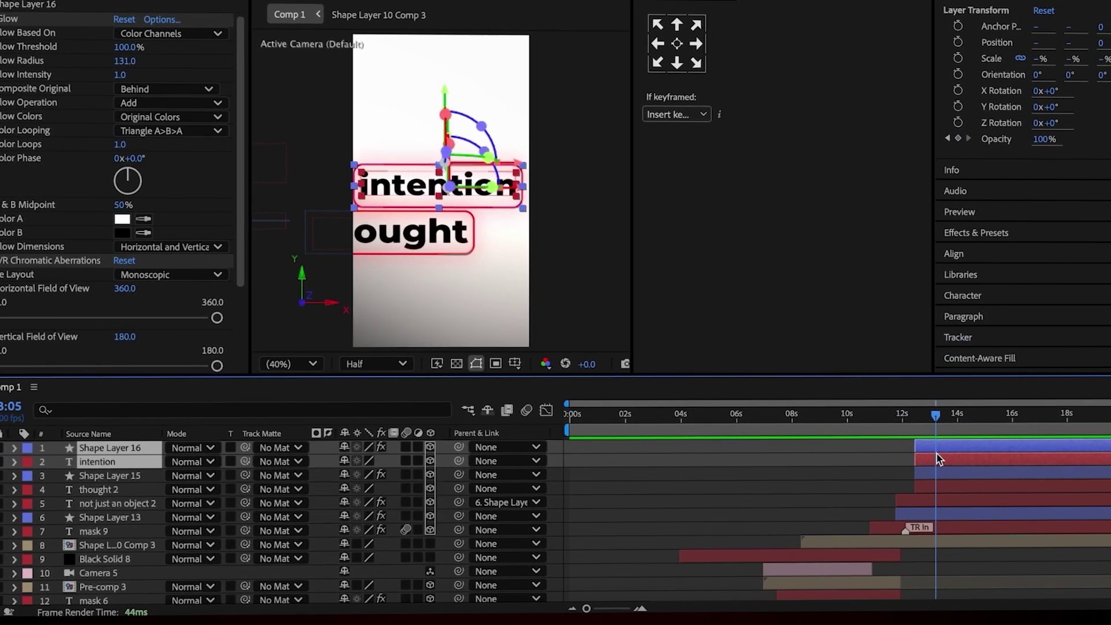
{"action": "left_click_drag", "start_coordinate": [938, 459], "coordinate": [952, 452]}
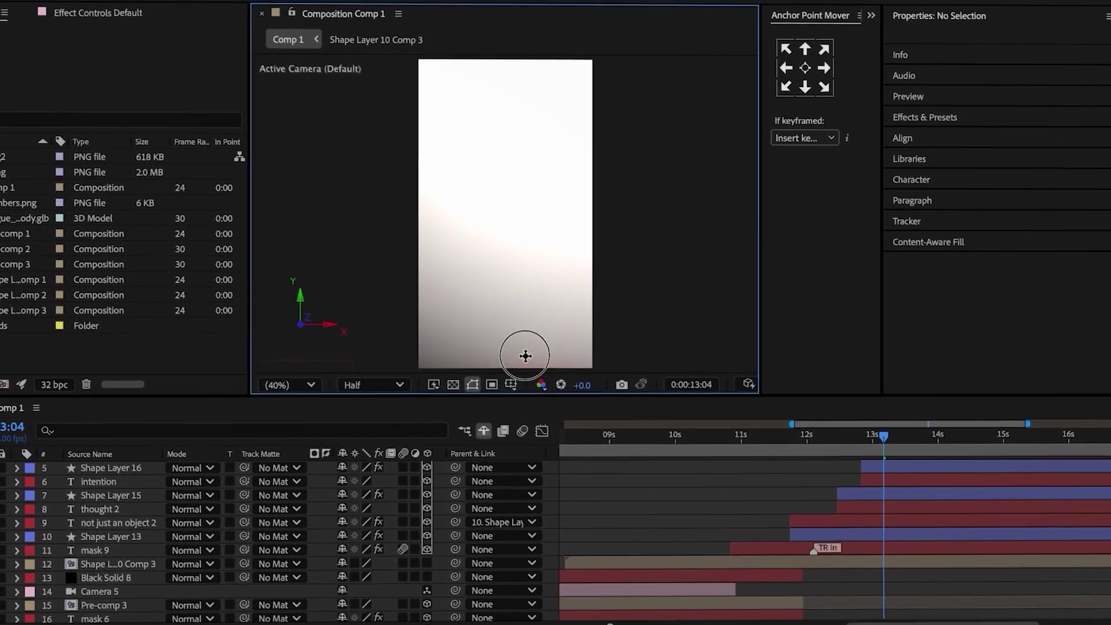
- Draw a red circle, cut it at 12:23, and pre-compose the circle layer
{"action": "left_click_drag", "start_coordinate": [473, 171], "coordinate": [568, 286]}
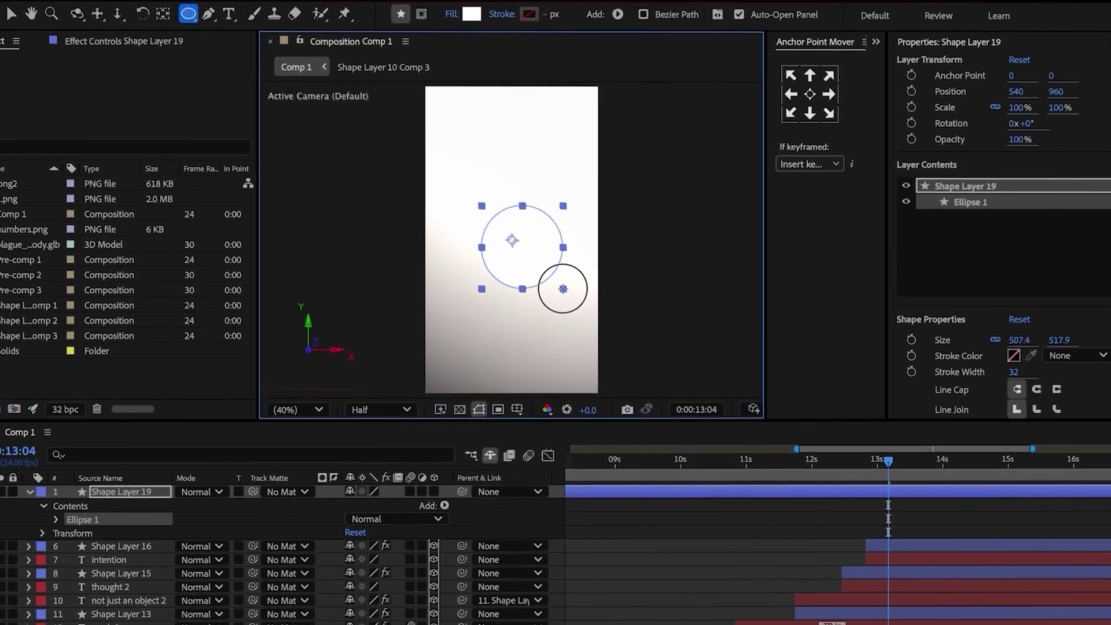
{"action": "left_click", "coordinate": [470, 8]}
{"action": "left_click", "coordinate": [600, 218]}
{"action": "left_click", "coordinate": [714, 208]}
{"action": "left_click_drag", "start_coordinate": [874, 454], "coordinate": [873, 491]}
{"action": "key", "text": "ctrl+d"}
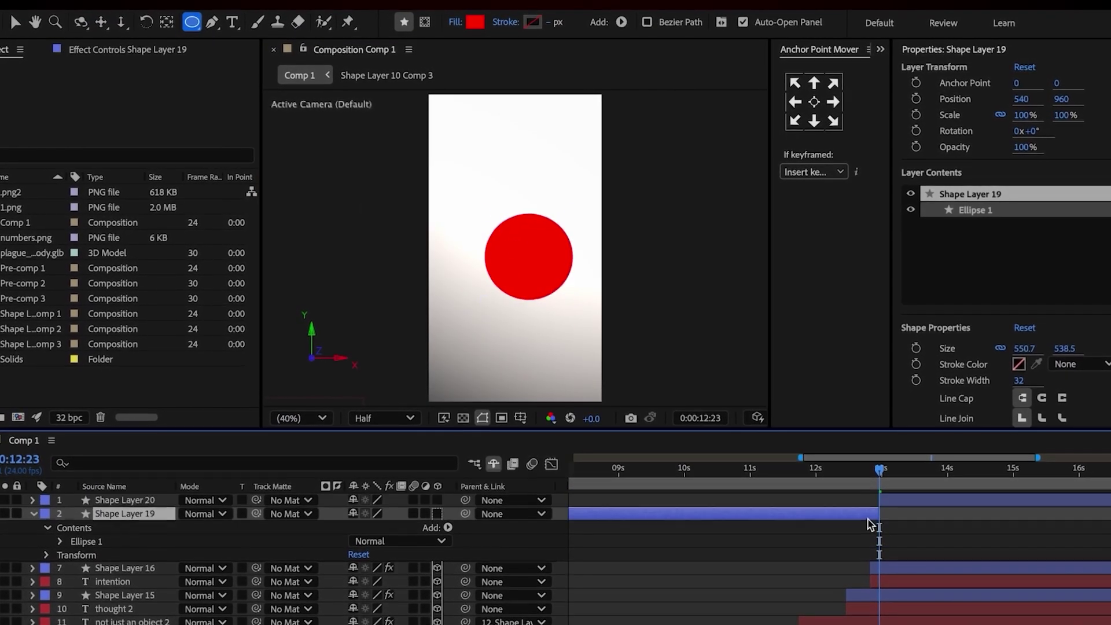
{"action": "key", "text": "Delete"}
{"action": "right_click", "coordinate": [902, 504]}
{"action": "left_click", "coordinate": [953, 560]}
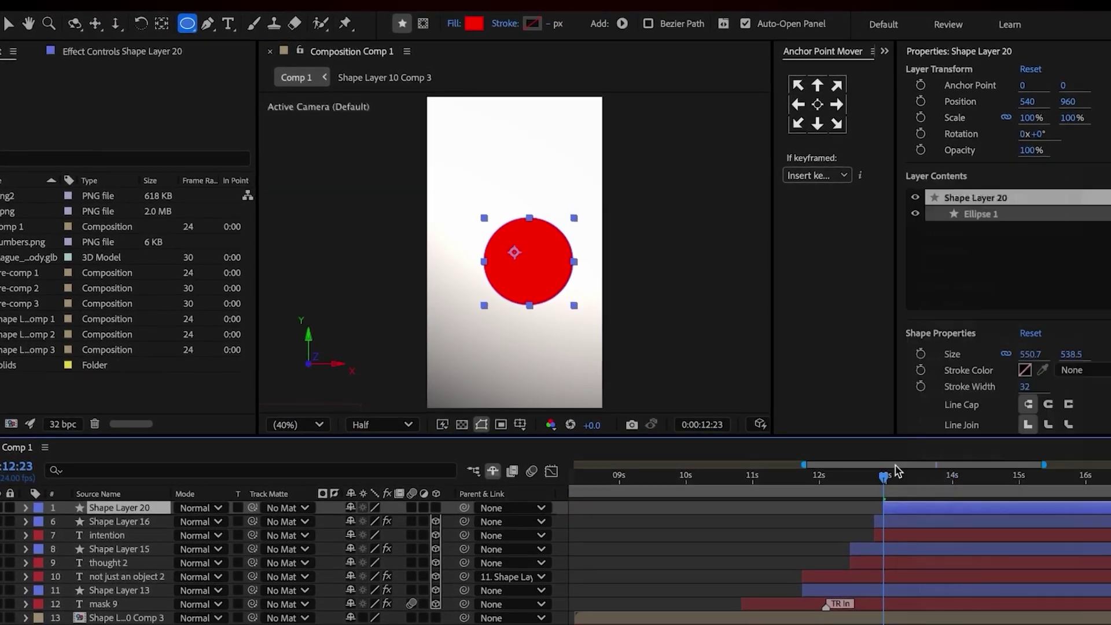
{"action": "key", "text": "Return"}
- Make the circle 3D and switch the precomp renderer to Advanced 3D
{"action": "left_click", "coordinate": [126, 513]}
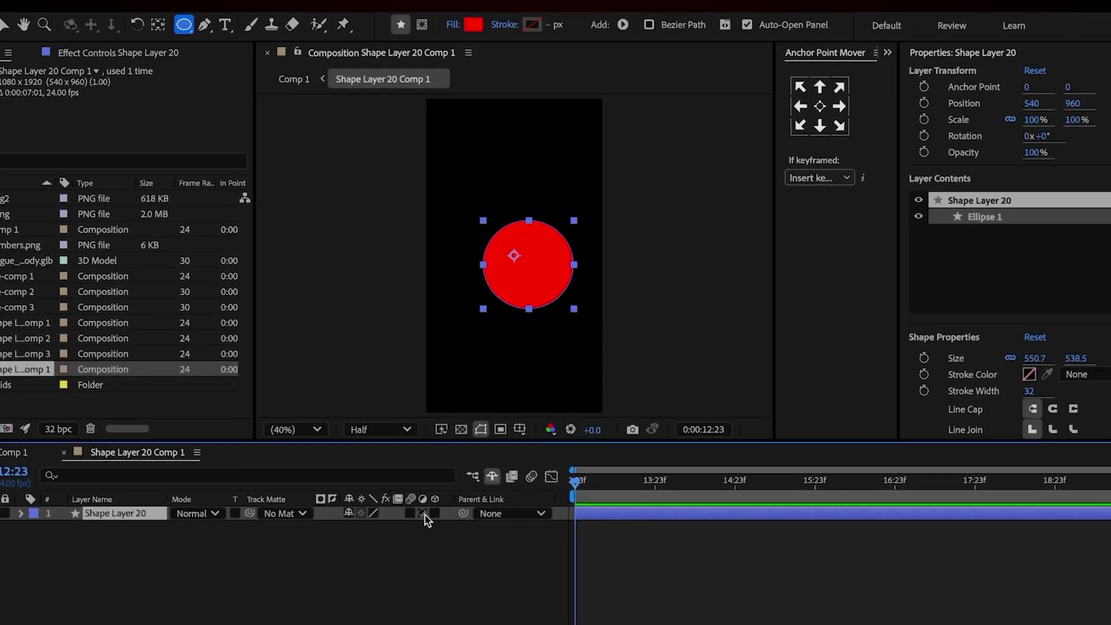
{"action": "left_click", "coordinate": [429, 514]}
{"action": "key", "text": "p"}
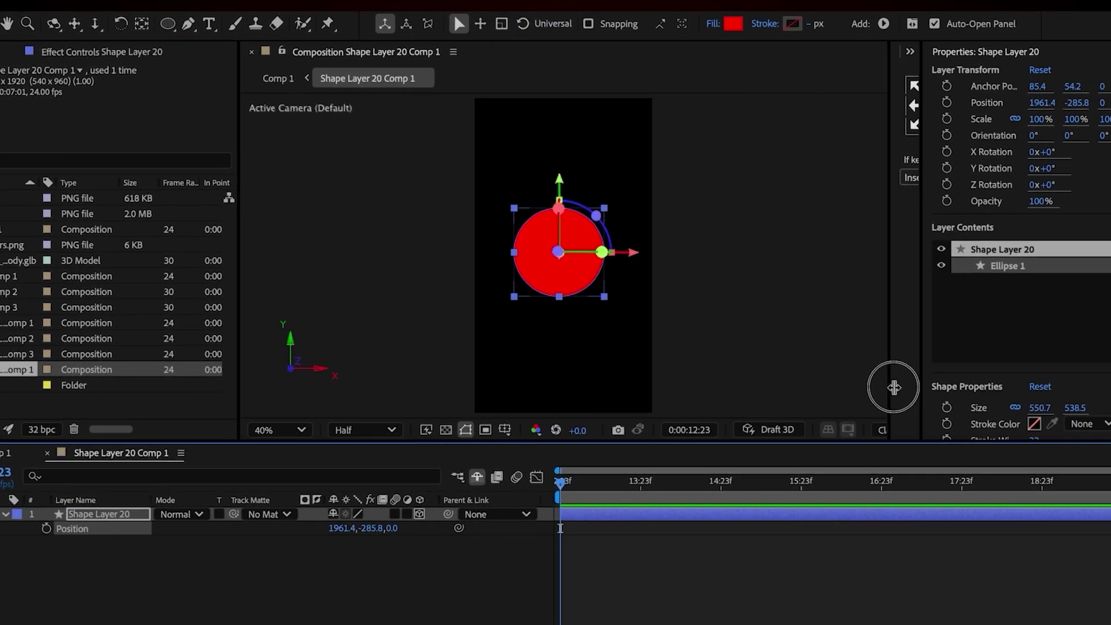
{"action": "left_click", "coordinate": [894, 430]}
{"action": "left_click", "coordinate": [882, 474]}
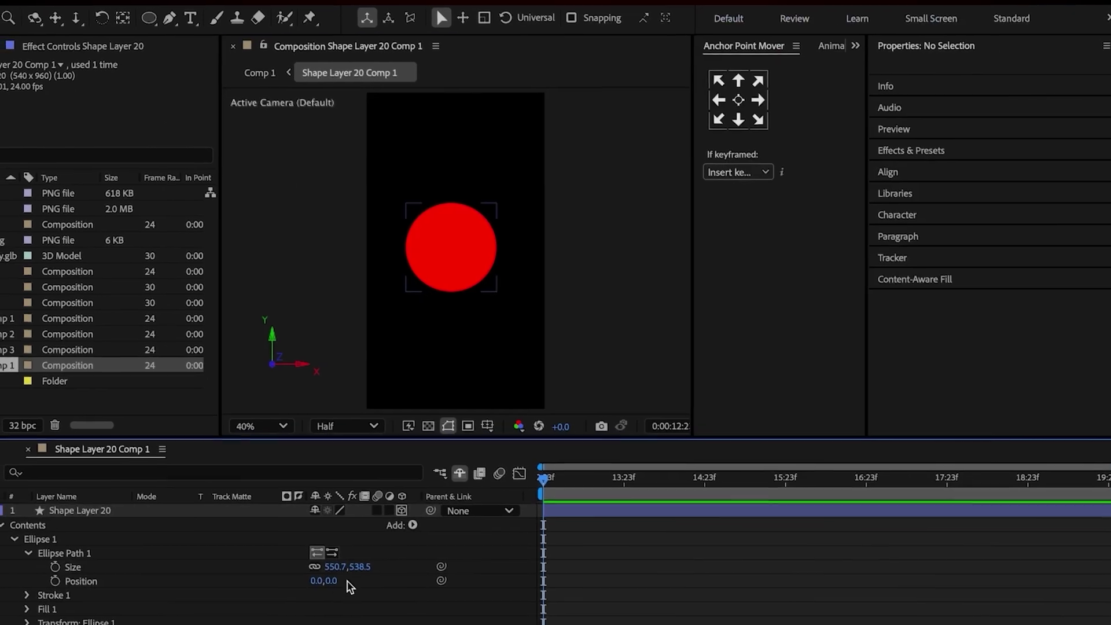
- Set the ellipse size to 2 and give it a Convex bevel with depth 100
{"action": "left_click", "coordinate": [347, 545]}
{"action": "type", "text": "2"}
{"action": "key", "text": "Return"}
{"action": "left_click", "coordinate": [36, 517]}
{"action": "left_click", "coordinate": [23, 544]}
{"action": "left_click", "coordinate": [365, 559]}
{"action": "left_click", "coordinate": [394, 601]}
{"action": "left_click", "coordinate": [380, 544]}
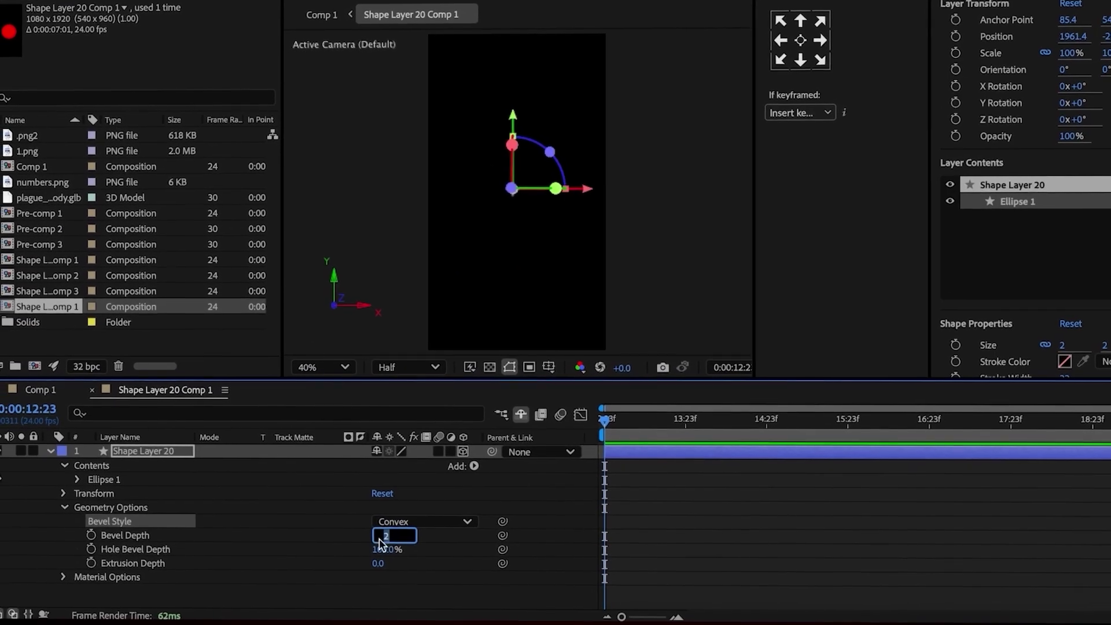
{"action": "type", "text": "100"}
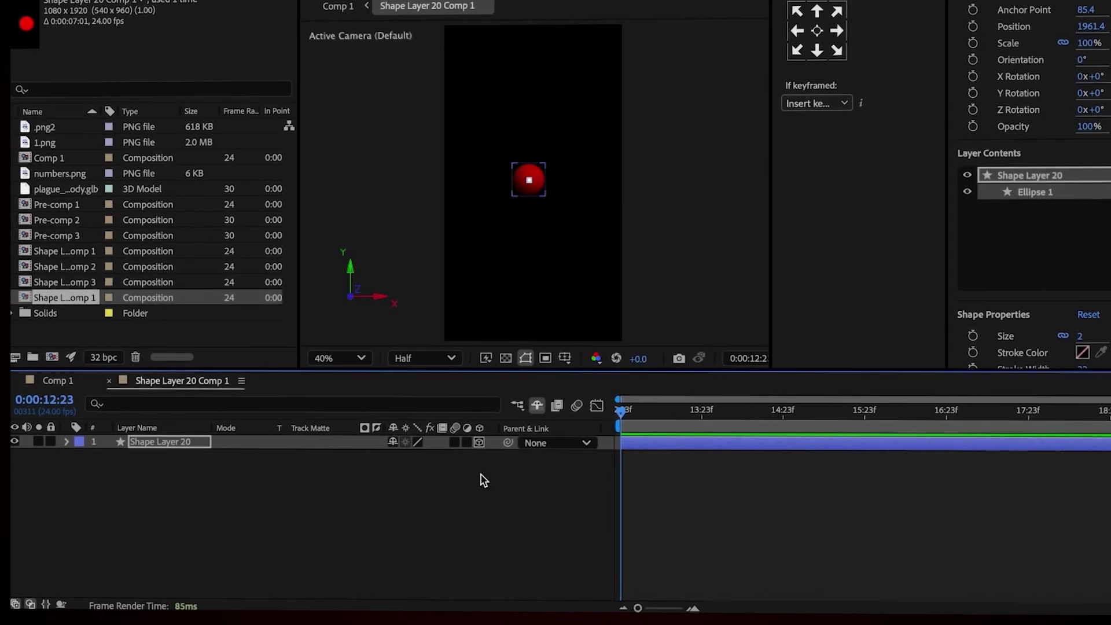
- Add a dark 3D rounded-rectangle cube below the red sphere
{"action": "left_click_drag", "start_coordinate": [492, 246], "coordinate": [540, 279]}
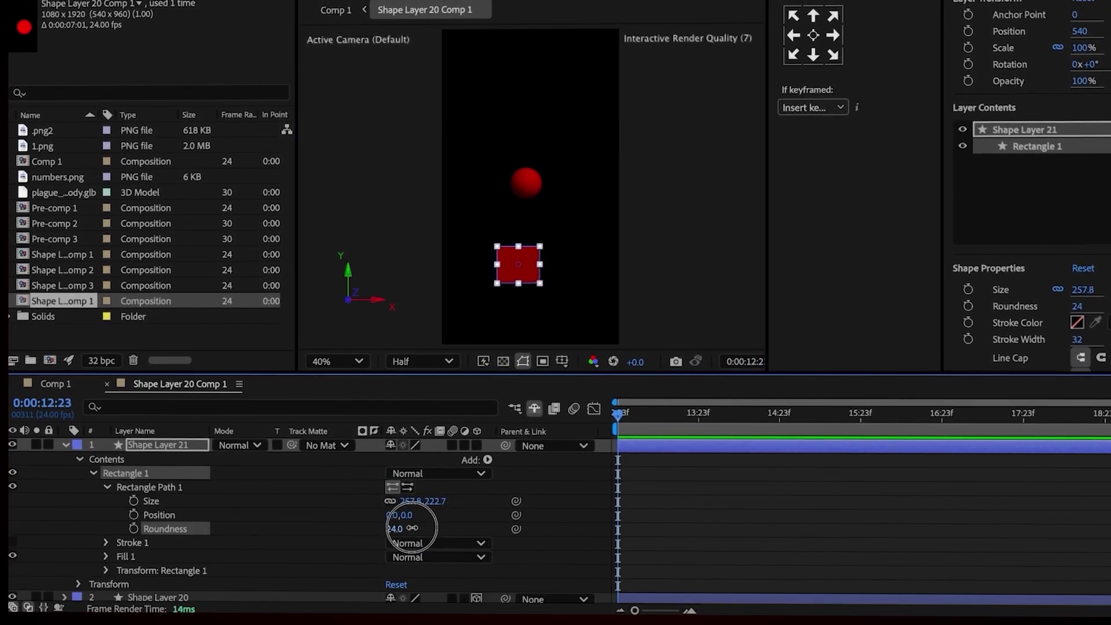
{"action": "left_click", "coordinate": [476, 447]}
{"action": "left_click_drag", "start_coordinate": [393, 529], "coordinate": [422, 532]}
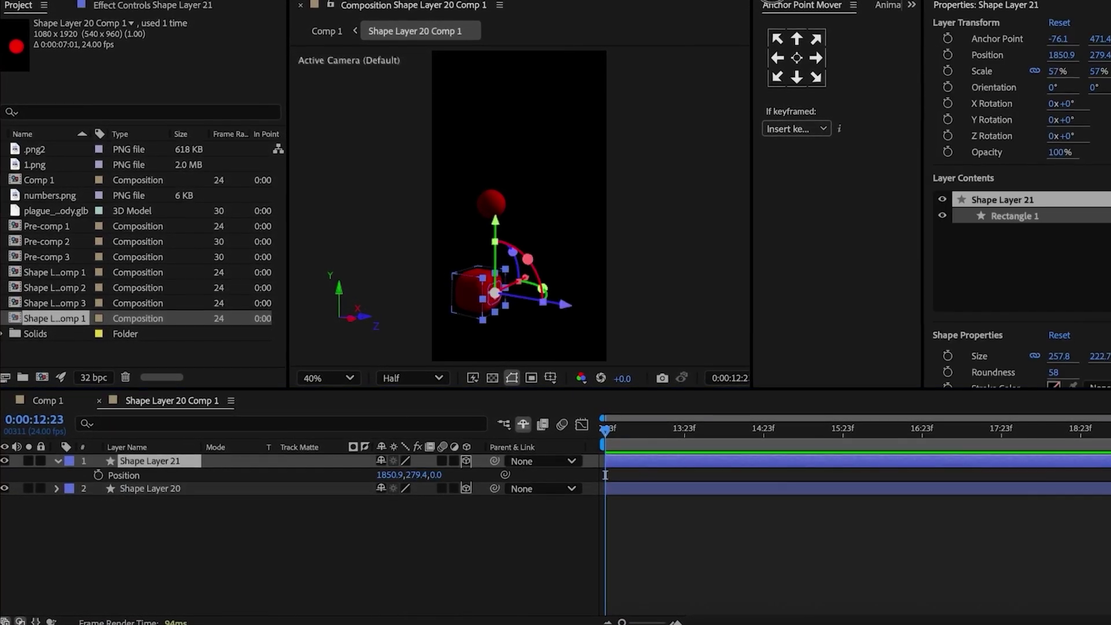
{"action": "left_click", "coordinate": [1058, 590]}
{"action": "left_click", "coordinate": [735, 224]}
{"action": "key", "text": "a"}
{"action": "key", "text": "a"}
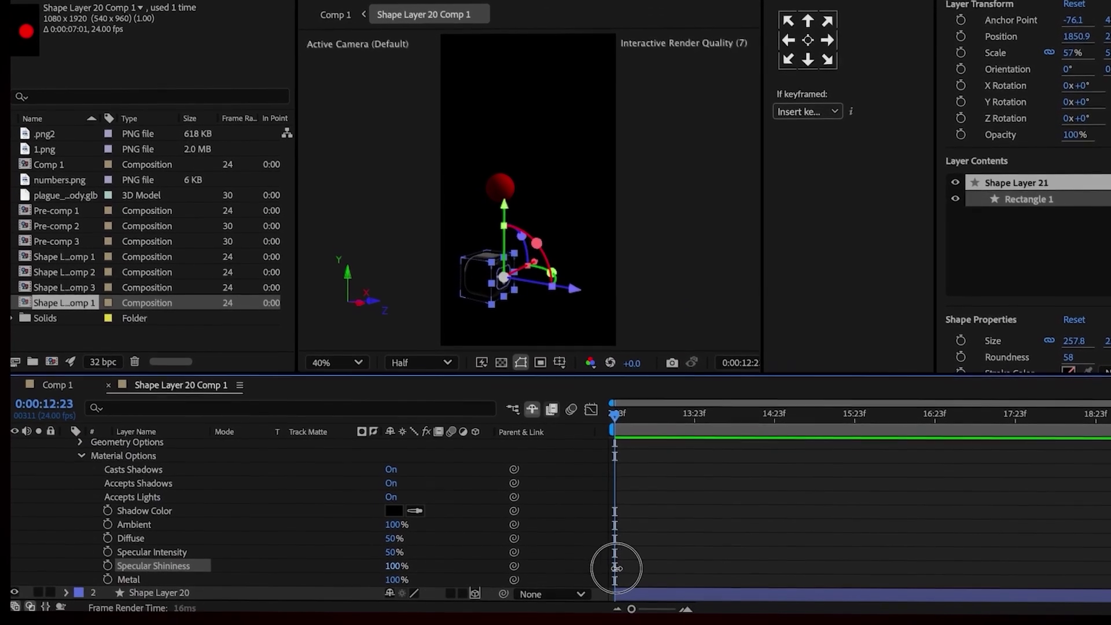
{"action": "left_click", "coordinate": [616, 567]}
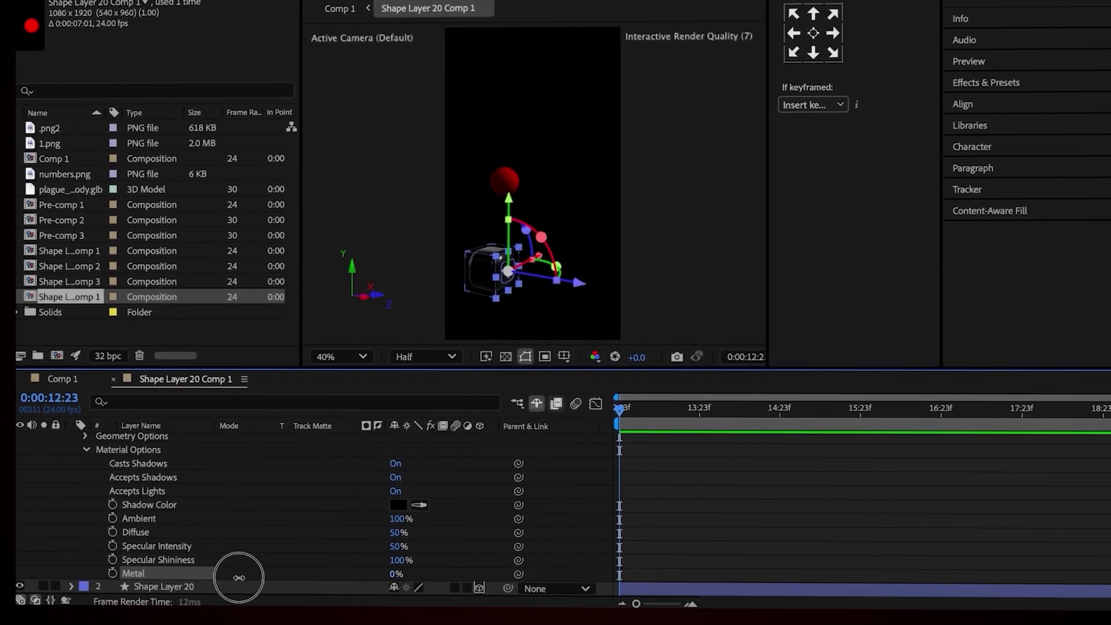
- Add a white 3D disc above the cube with extrusion depth 50 and a Convex bevel
{"action": "left_click_drag", "start_coordinate": [529, 135], "coordinate": [587, 184]}
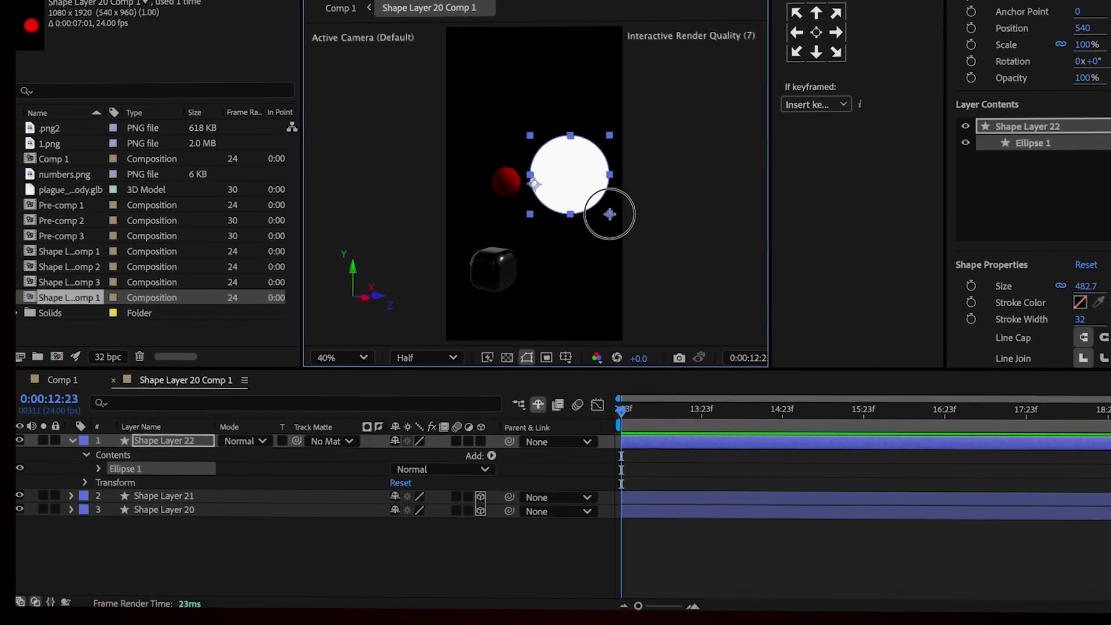
{"action": "left_click", "coordinate": [481, 442]}
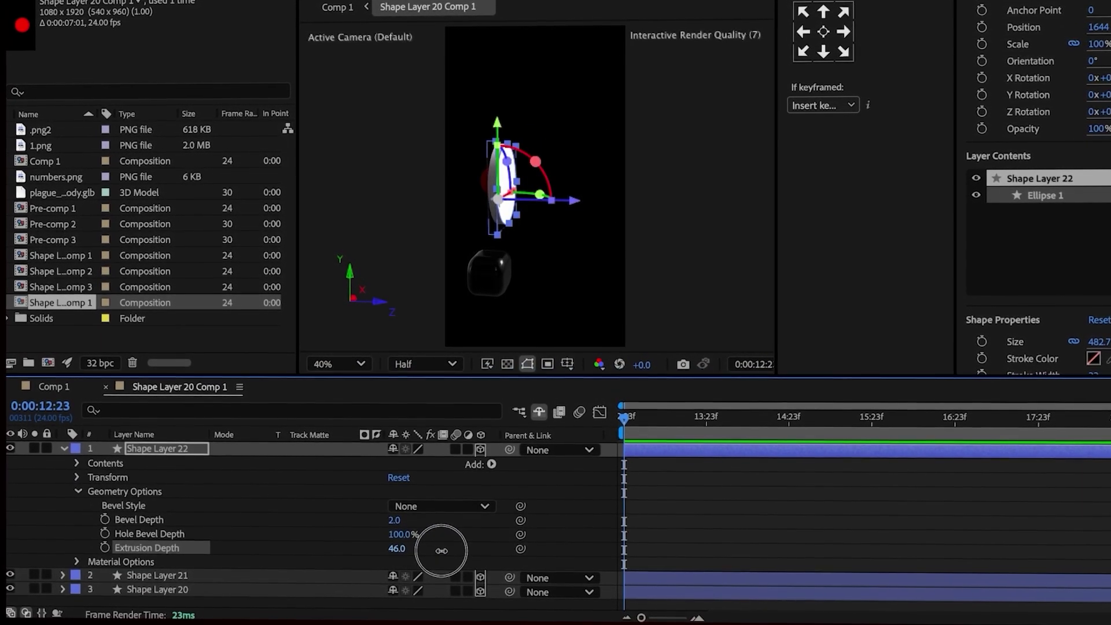
{"action": "left_click_drag", "start_coordinate": [446, 553], "coordinate": [445, 552]}
{"action": "left_click", "coordinate": [317, 540]}
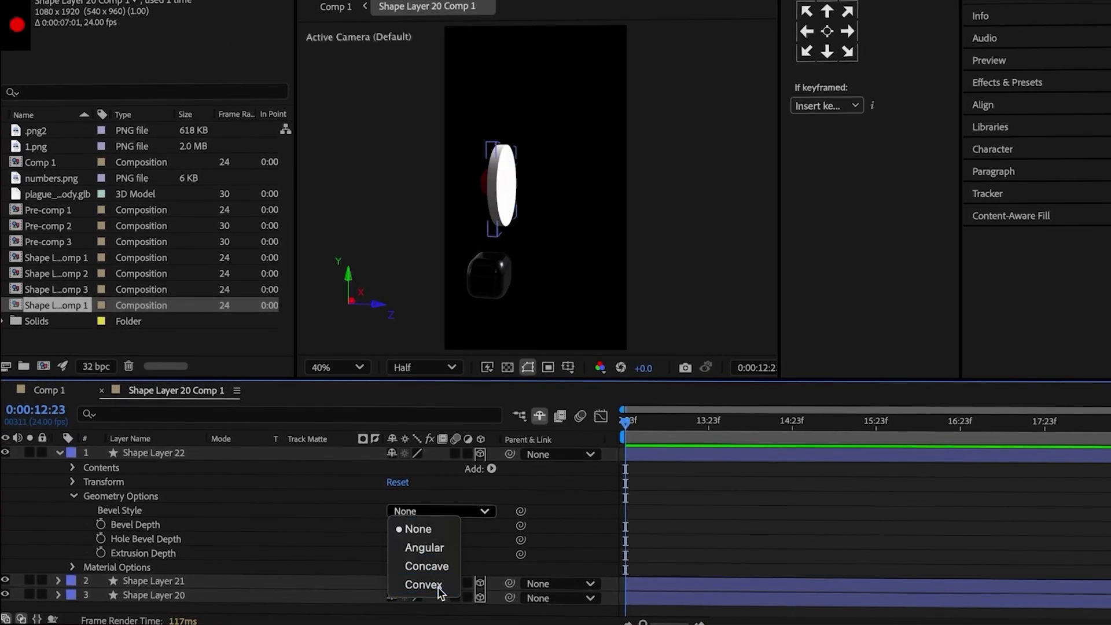
{"action": "left_click", "coordinate": [423, 585]}
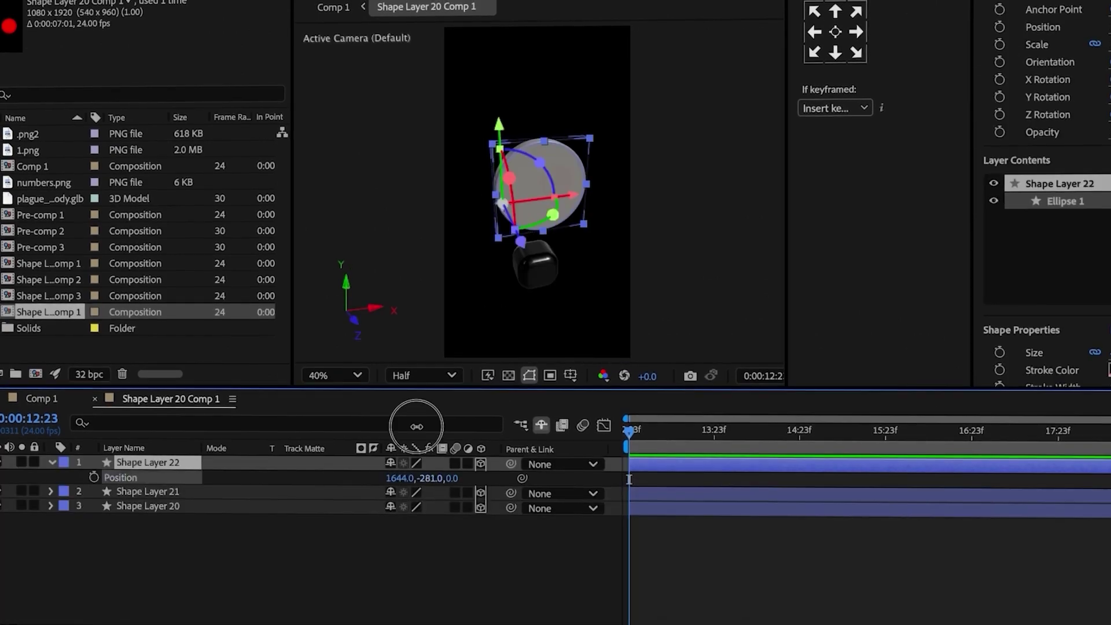
- Tilt the disc to -78° X rotation and duplicate all three shapes
{"action": "key", "text": "r"}
{"action": "left_click_drag", "start_coordinate": [405, 491], "coordinate": [335, 487]}
{"action": "key", "text": "p"}
{"action": "key", "text": "p"}
{"action": "left_click_drag", "start_coordinate": [272, 580], "coordinate": [181, 489]}
{"action": "key", "text": "ctrl+d"}
- Recolor the copies: Shape Layer 23 blue, Shape Layer 24 green, and change Shape Layer 25's fill
{"action": "left_click", "coordinate": [154, 528]}
{"action": "left_click", "coordinate": [813, 2]}
{"action": "left_click", "coordinate": [471, 354]}
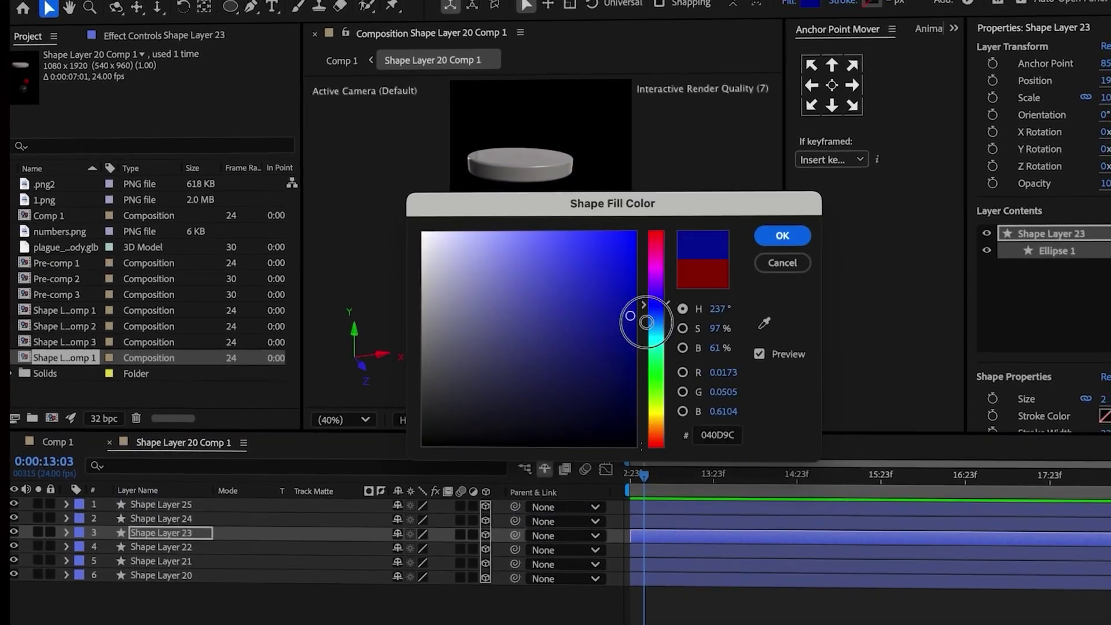
{"action": "left_click", "coordinate": [764, 267]}
{"action": "left_click", "coordinate": [152, 522]}
{"action": "left_click", "coordinate": [813, 2]}
{"action": "left_click", "coordinate": [436, 577]}
{"action": "left_click", "coordinate": [418, 576]}
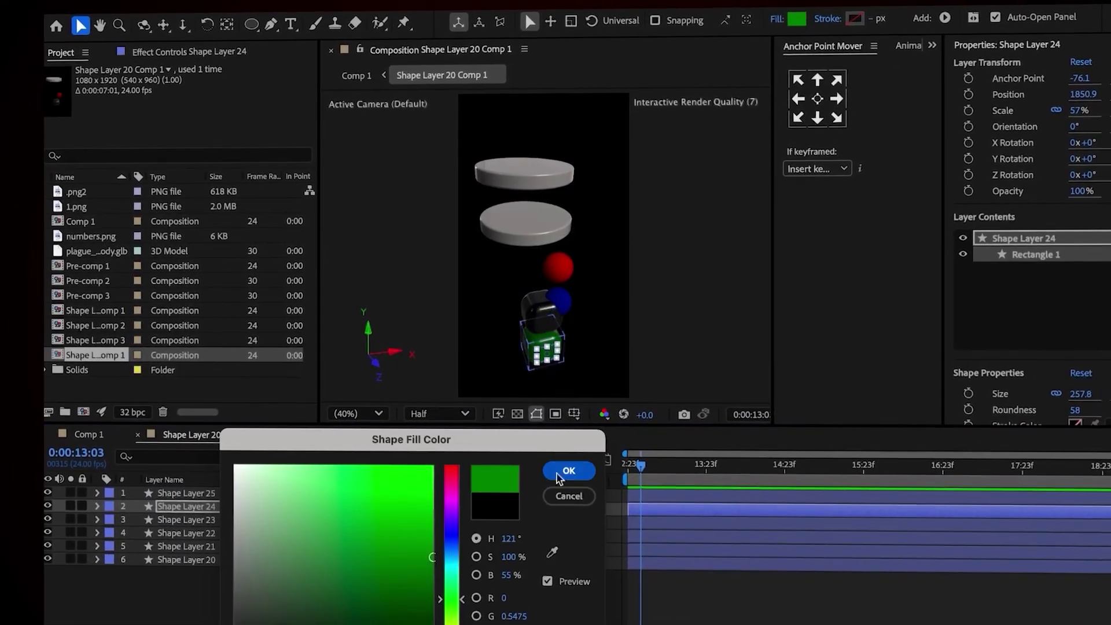
{"action": "left_click", "coordinate": [568, 471]}
{"action": "left_click", "coordinate": [185, 493]}
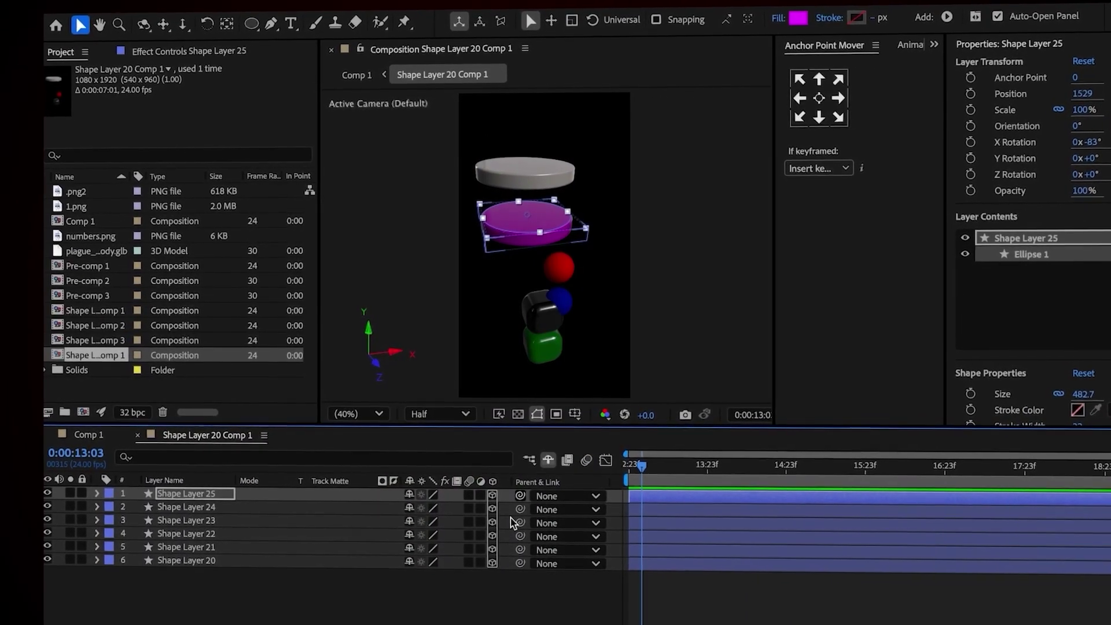
- Turn on X, Y and Z Rotation keyframes for all six shape layers
{"action": "key", "text": "ctrl+a"}
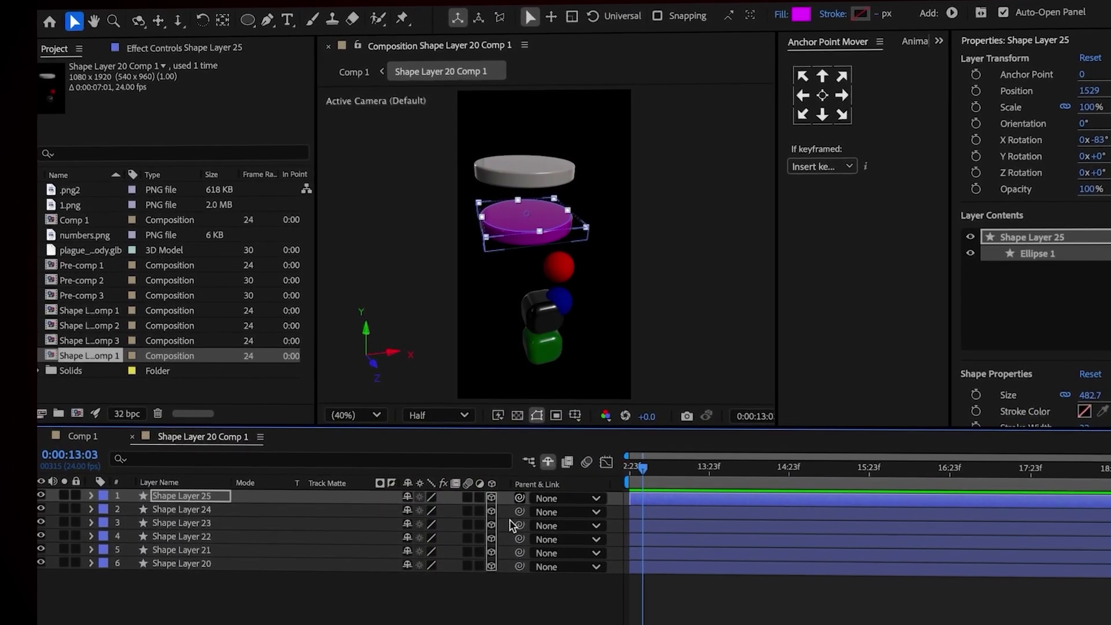
{"action": "key", "text": "r"}
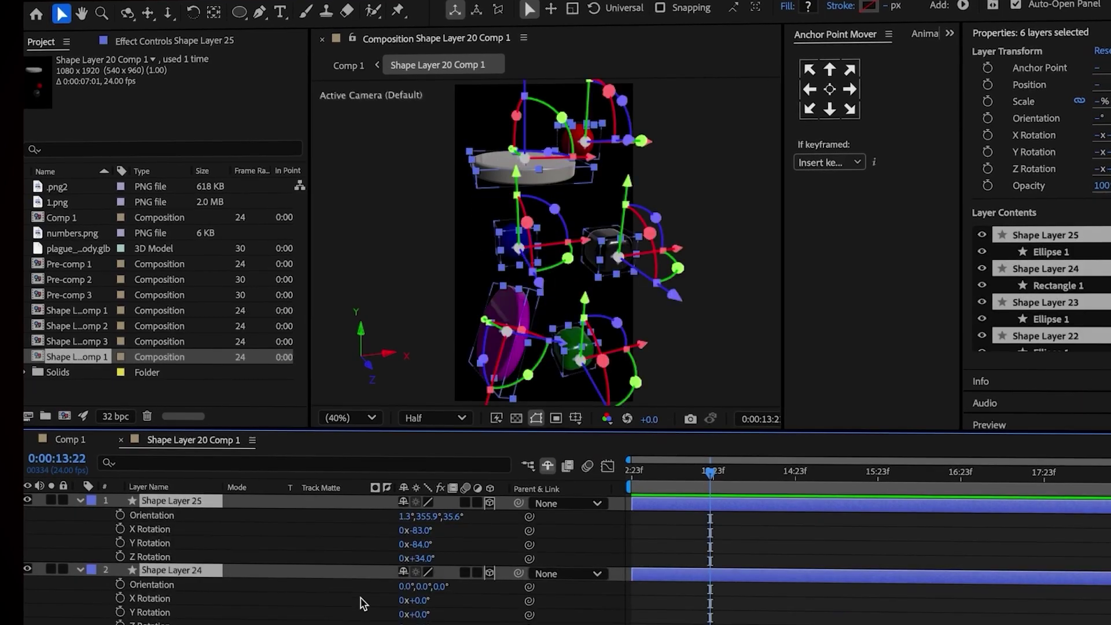
{"action": "left_click", "coordinate": [120, 529]}
{"action": "left_click", "coordinate": [120, 542]}
{"action": "left_click", "coordinate": [120, 557]}
{"action": "left_click", "coordinate": [123, 587]}
{"action": "left_click", "coordinate": [123, 601]}
{"action": "left_click", "coordinate": [123, 615]}
{"action": "scroll", "coordinate": [122, 596], "scroll_direction": "down", "scroll_amount": 3}
{"action": "left_click", "coordinate": [123, 586]}
{"action": "left_click", "coordinate": [122, 600]}
{"action": "scroll", "coordinate": [123, 596], "scroll_direction": "down", "scroll_amount": 3}
{"action": "left_click", "coordinate": [123, 614]}
{"action": "scroll", "coordinate": [145, 606], "scroll_direction": "up", "scroll_amount": 10}
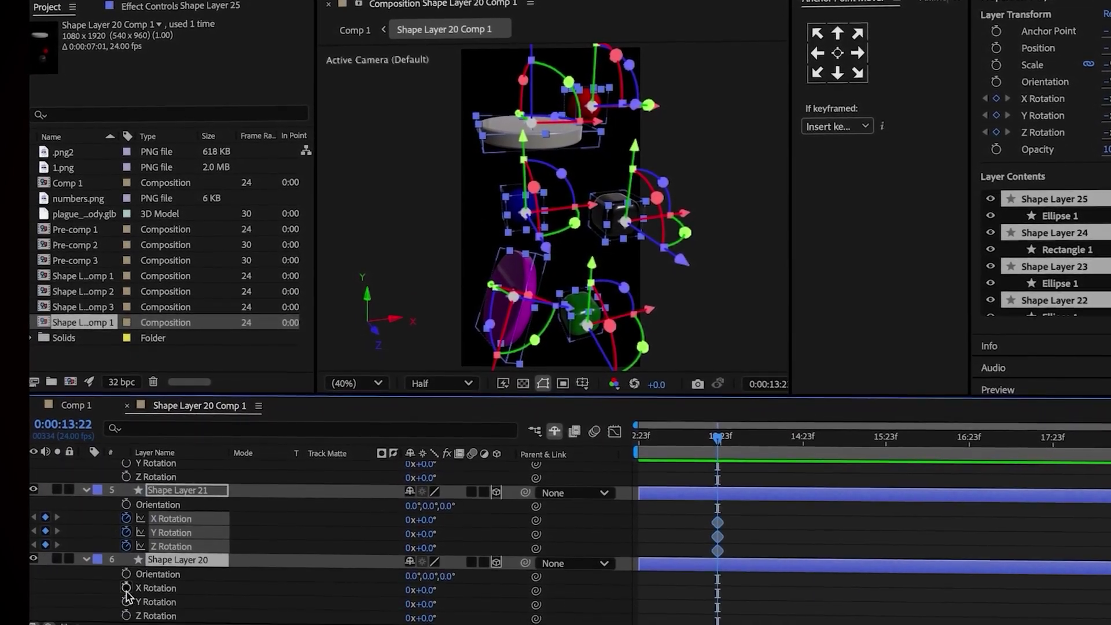
- At the start, tilt Shape Layer 25 to -27° on X and adjust another shape's rotation
{"action": "key", "text": "Home"}
{"action": "left_click_drag", "start_coordinate": [420, 500], "coordinate": [446, 509]}
{"action": "left_click_drag", "start_coordinate": [425, 553], "coordinate": [487, 528]}
{"action": "scroll", "coordinate": [427, 550], "scroll_direction": "down", "scroll_amount": 3}
{"action": "scroll", "coordinate": [427, 535], "scroll_direction": "down", "scroll_amount": 3}
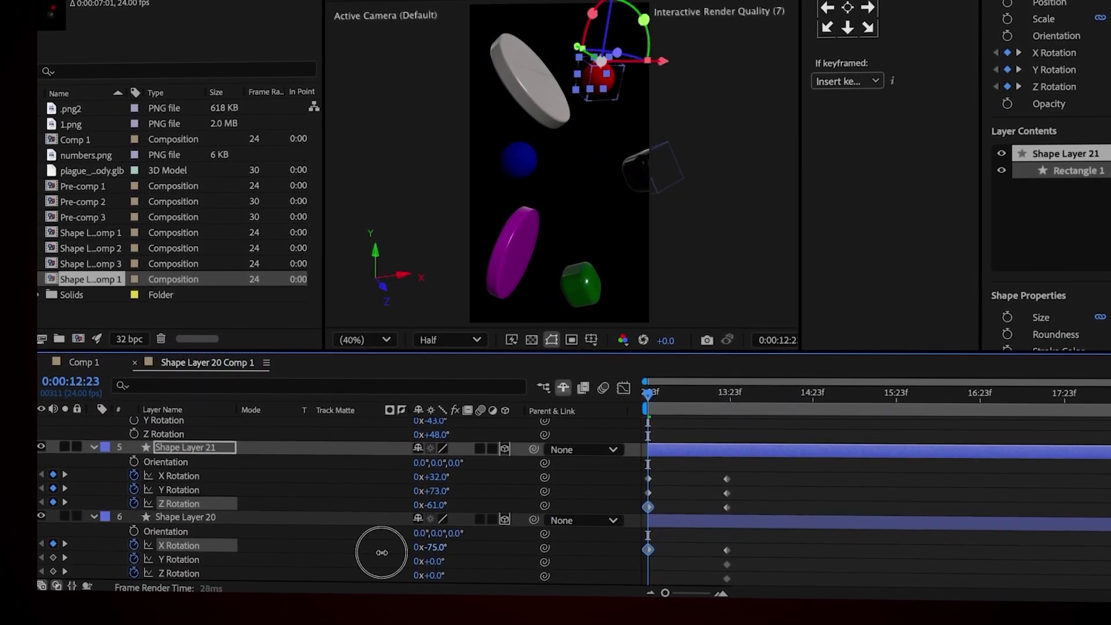
{"action": "left_click", "coordinate": [134, 363]}
- Add a text layer in Comp 1 starting at the playhead, containing the word 'shape'
{"action": "right_click", "coordinate": [47, 370]}
{"action": "mouse_move", "coordinate": [88, 383]}
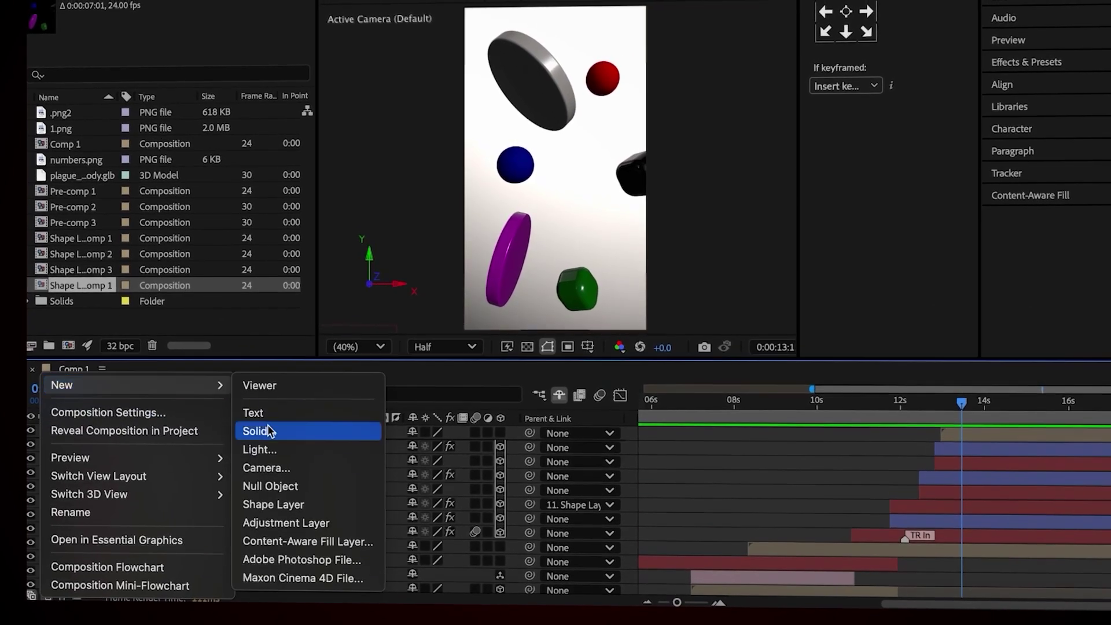
{"action": "left_click", "coordinate": [268, 413]}
{"action": "key", "text": "ctrl+shift+d"}
{"action": "left_click", "coordinate": [908, 456]}
{"action": "key", "text": "Delete"}
{"action": "left_click", "coordinate": [974, 443]}
{"action": "type", "text": "shape"}
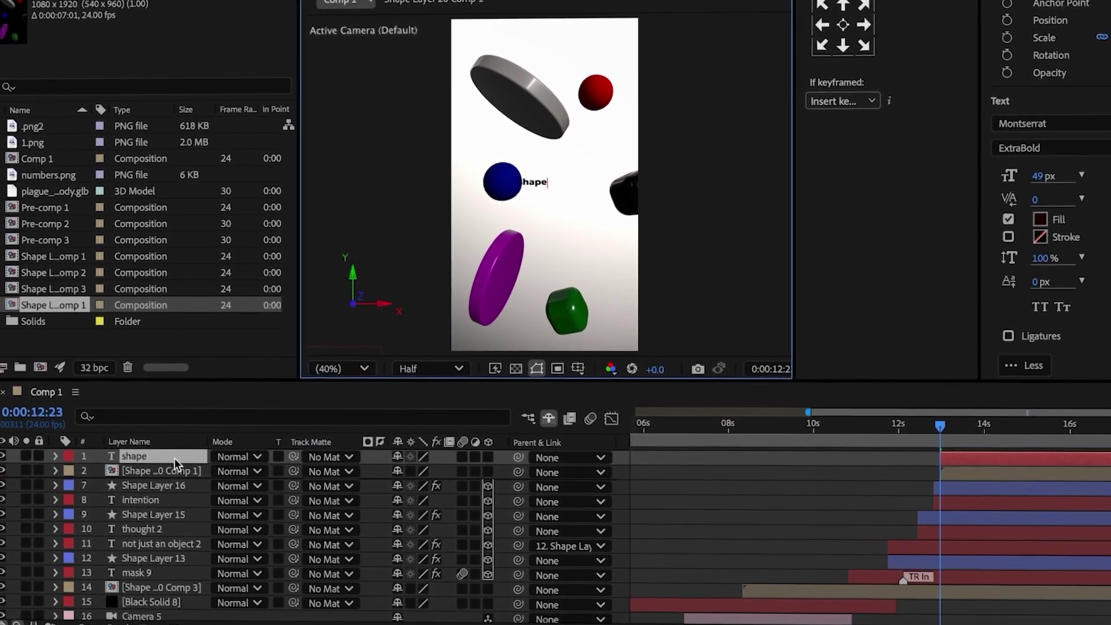
- Enlarge 'shape' to 333% and move it up and to the right
{"action": "key", "text": "s"}
{"action": "left_click_drag", "start_coordinate": [437, 470], "coordinate": [646, 462]}
{"action": "key", "text": "p"}
{"action": "mouse_move", "coordinate": [433, 476]}
{"action": "left_mouse_down"}
{"action": "mouse_move", "coordinate": [457, 476]}
{"action": "mouse_move", "coordinate": [422, 486]}
{"action": "mouse_move", "coordinate": [440, 486]}
{"action": "left_mouse_up"}
{"action": "key", "text": "s"}
{"action": "key", "text": "s"}
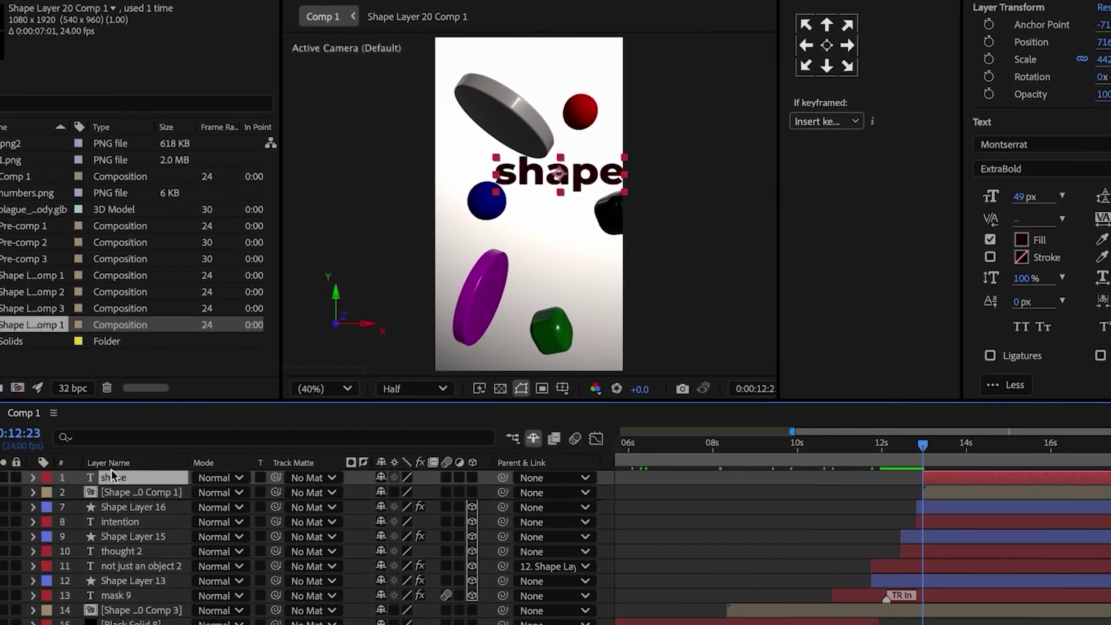
- Create an 'our' text layer below 'shape' and make it a 3D layer
{"action": "key", "text": "ctrl+v"}
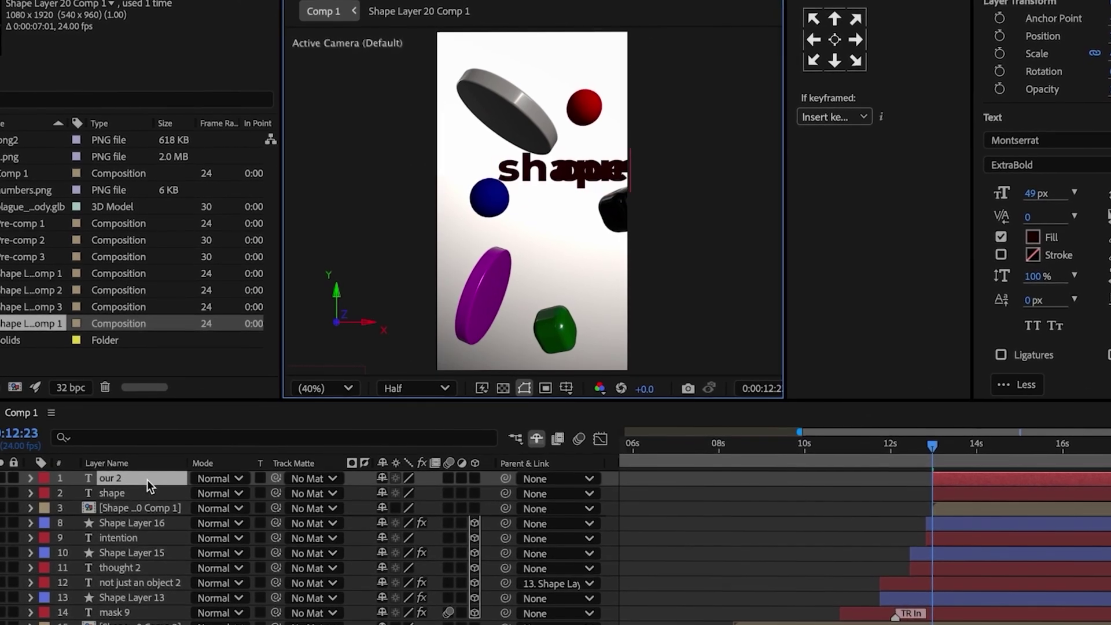
{"action": "key", "text": "p"}
{"action": "left_click_drag", "start_coordinate": [403, 494], "coordinate": [217, 509]}
{"action": "left_click", "coordinate": [479, 480]}
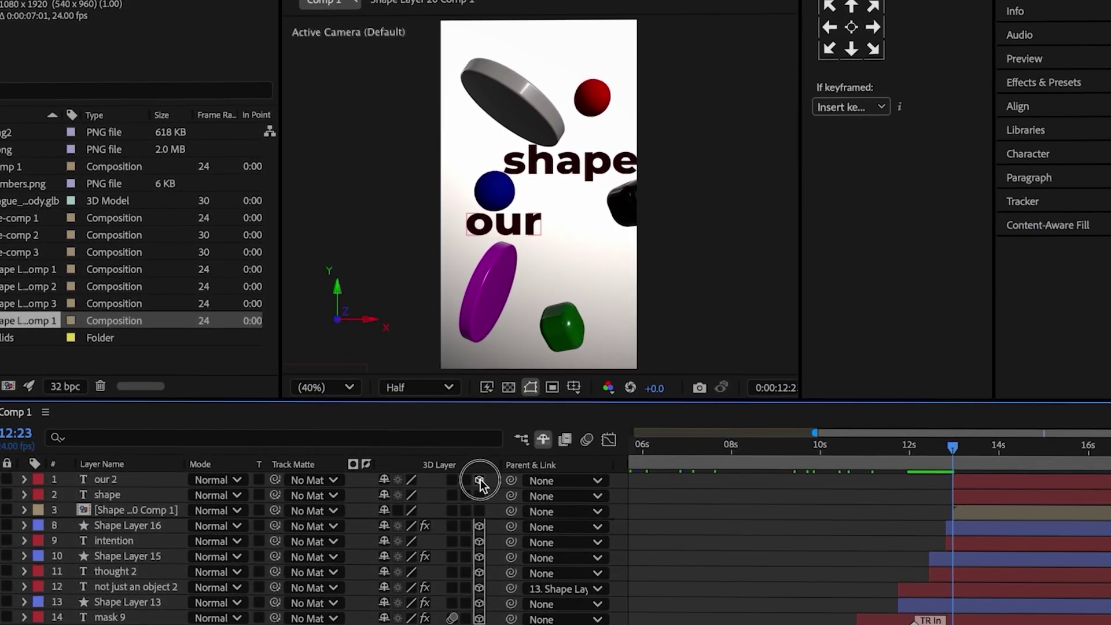
- Duplicate 'our' into 'perception', placed and enlarged at the bottom of the frame
{"action": "key", "text": "ctrl+d"}
{"action": "double_click", "coordinate": [110, 480]}
{"action": "type", "text": "perception"}
{"action": "key", "text": "Escape"}
{"action": "key", "text": "s"}
{"action": "key", "text": "p"}
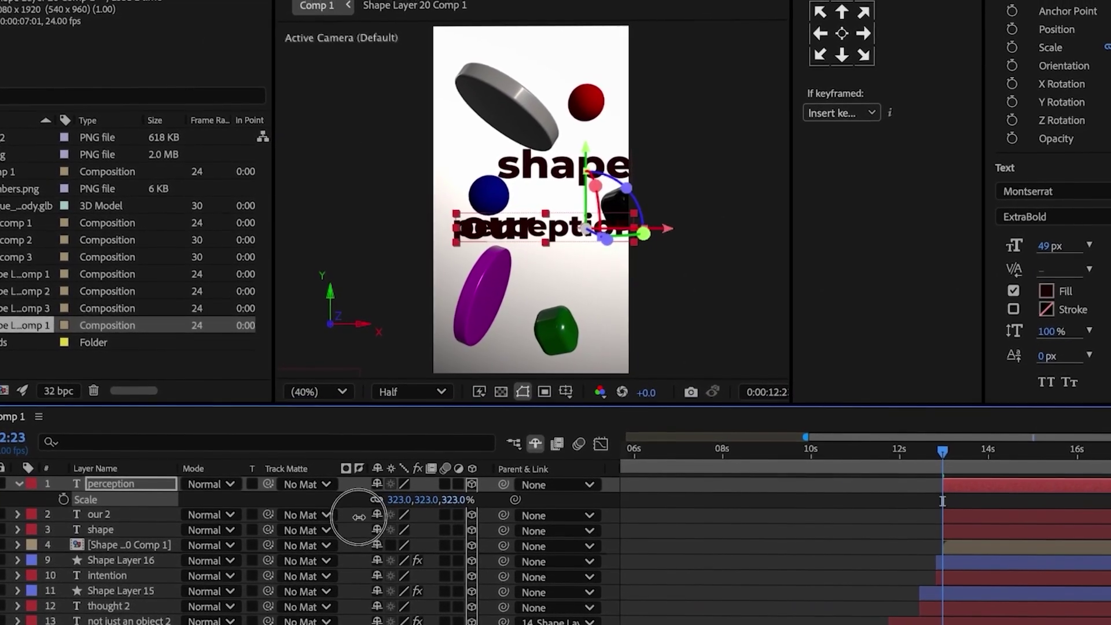
{"action": "left_click_drag", "start_coordinate": [370, 504], "coordinate": [473, 501]}
{"action": "key", "text": "s"}
- Keyframe Opacity for all three words, fading in from 0% to 100%
{"action": "left_click", "coordinate": [89, 535], "text": "shift"}
{"action": "key", "text": "t"}
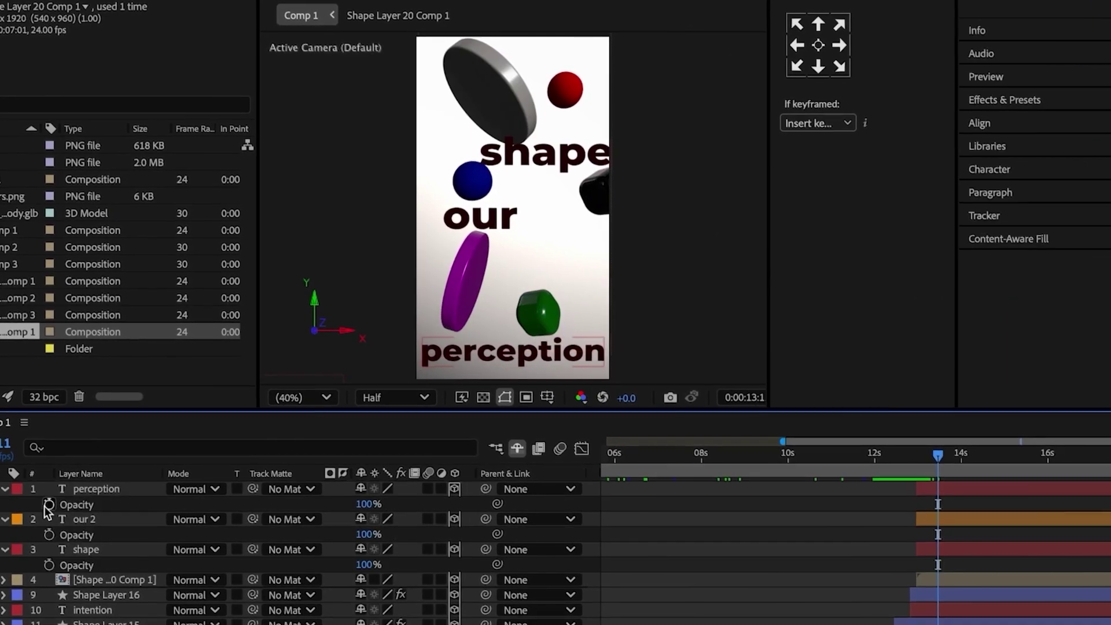
{"action": "left_click", "coordinate": [34, 498]}
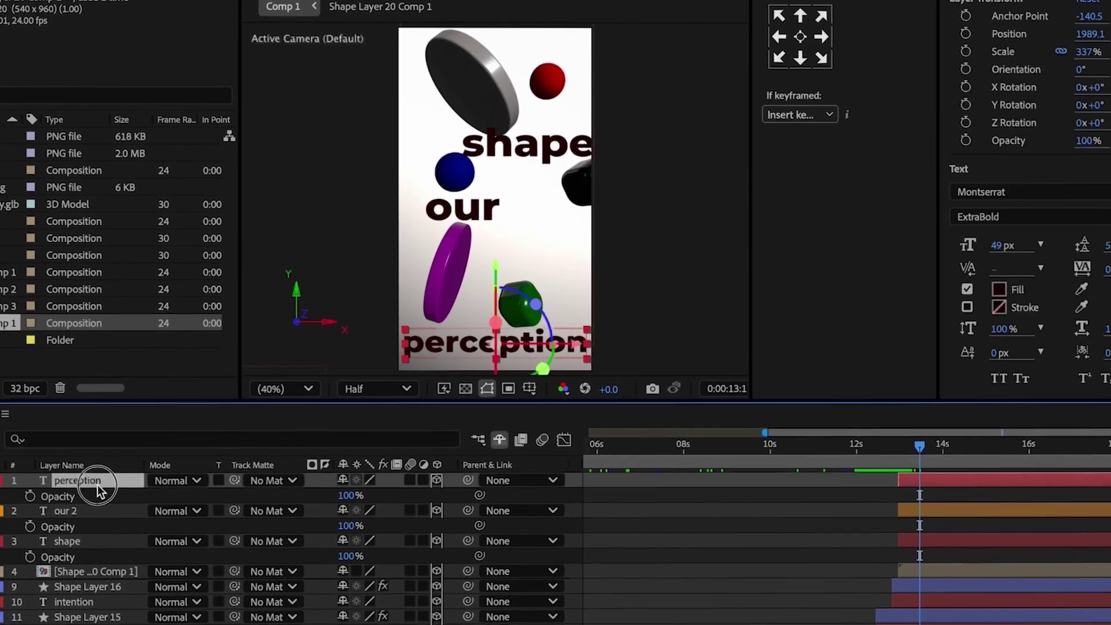
{"action": "left_click", "coordinate": [35, 529]}
{"action": "left_click", "coordinate": [35, 558]}
{"action": "left_click", "coordinate": [883, 455]}
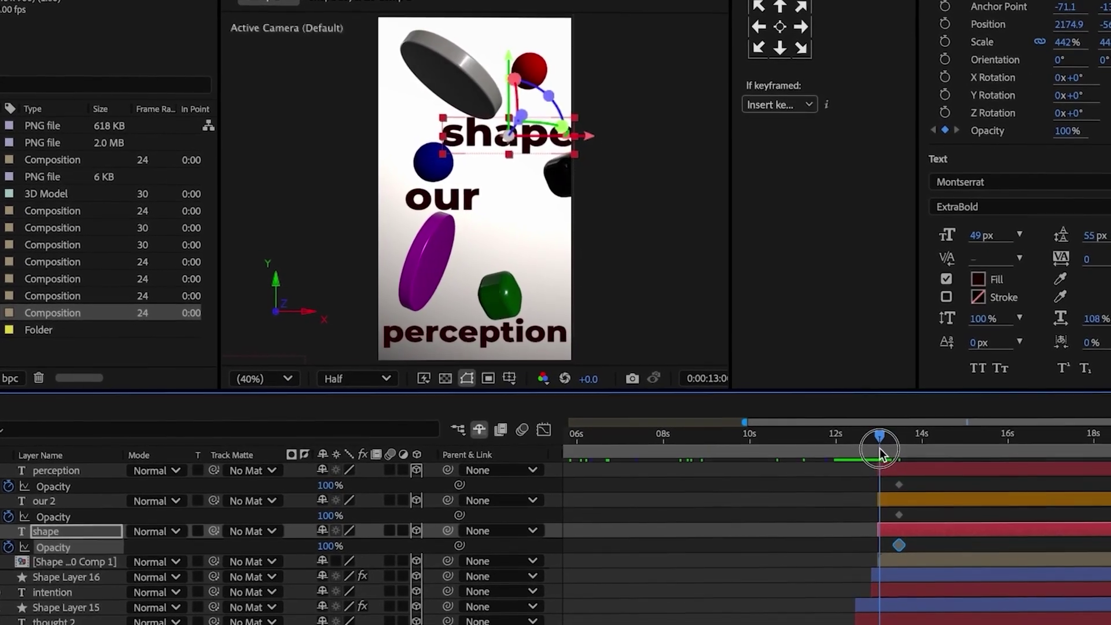
{"action": "left_click_drag", "start_coordinate": [306, 479], "coordinate": [159, 517]}
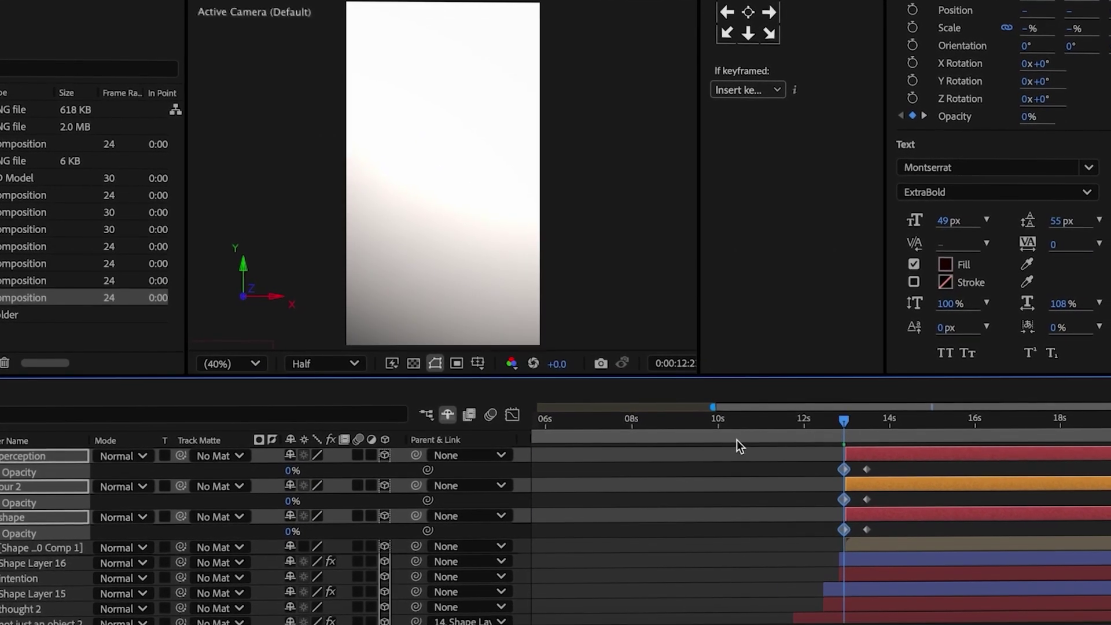
- Add Position keyframes for the three words and shift them slightly later
{"action": "key", "text": "Page_Down"}
{"action": "key", "text": "alt+shift+p"}
{"action": "key", "text": "p"}
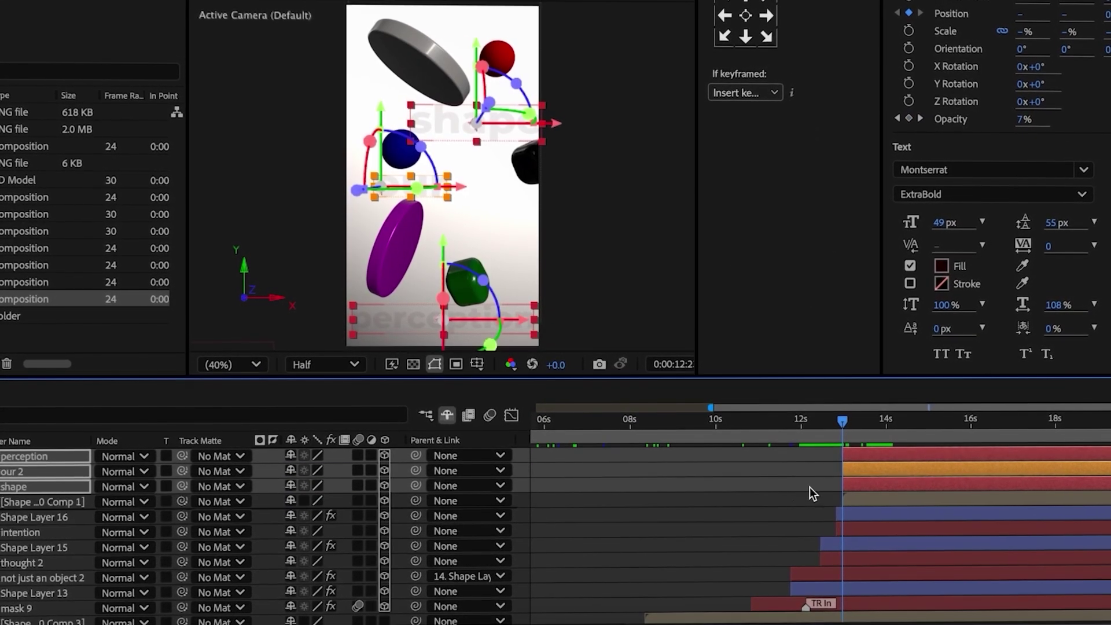
{"action": "key", "text": "u"}
{"action": "left_click_drag", "start_coordinate": [855, 468], "coordinate": [866, 469]}
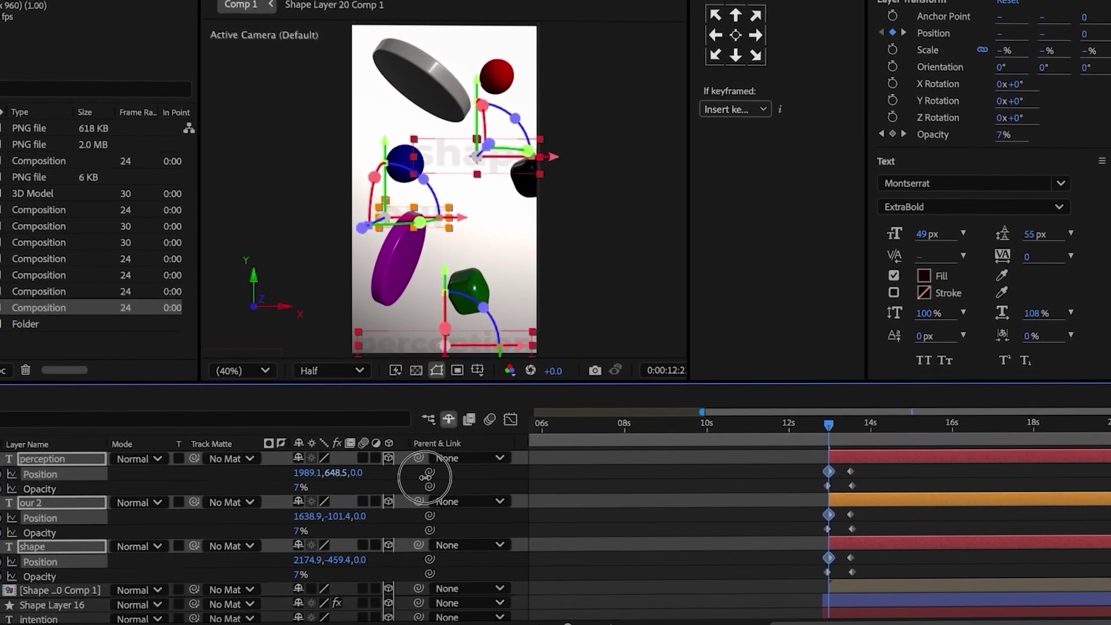
- Preview the words, ease their Position in the Graph Editor, and start 'perception' later
{"action": "key", "text": "p"}
{"action": "key", "text": "space"}
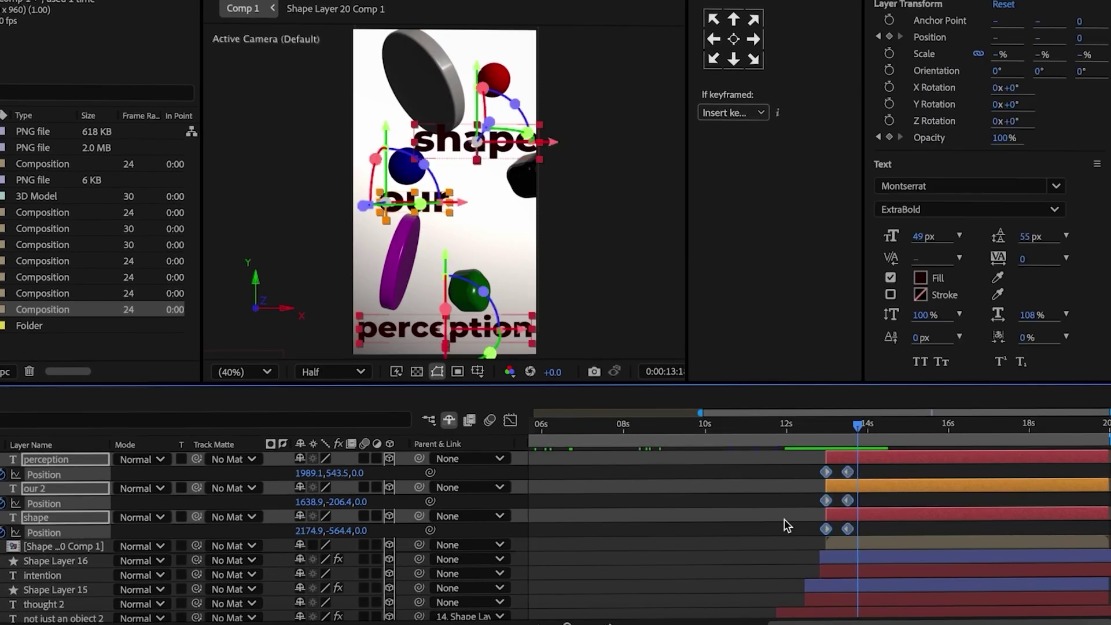
{"action": "left_click", "coordinate": [512, 420]}
{"action": "key", "text": "shift+F3"}
{"action": "left_click_drag", "start_coordinate": [865, 463], "coordinate": [910, 457]}
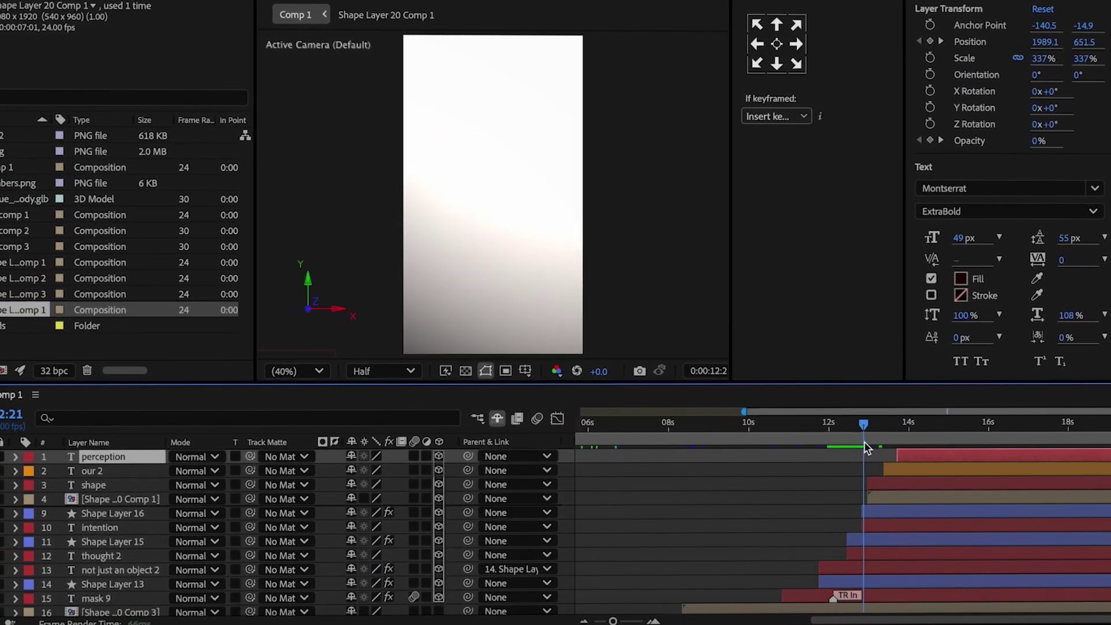
- Add a new camera and delete the old Camera 6
{"action": "right_click", "coordinate": [6, 399]}
{"action": "left_click", "coordinate": [243, 422]}
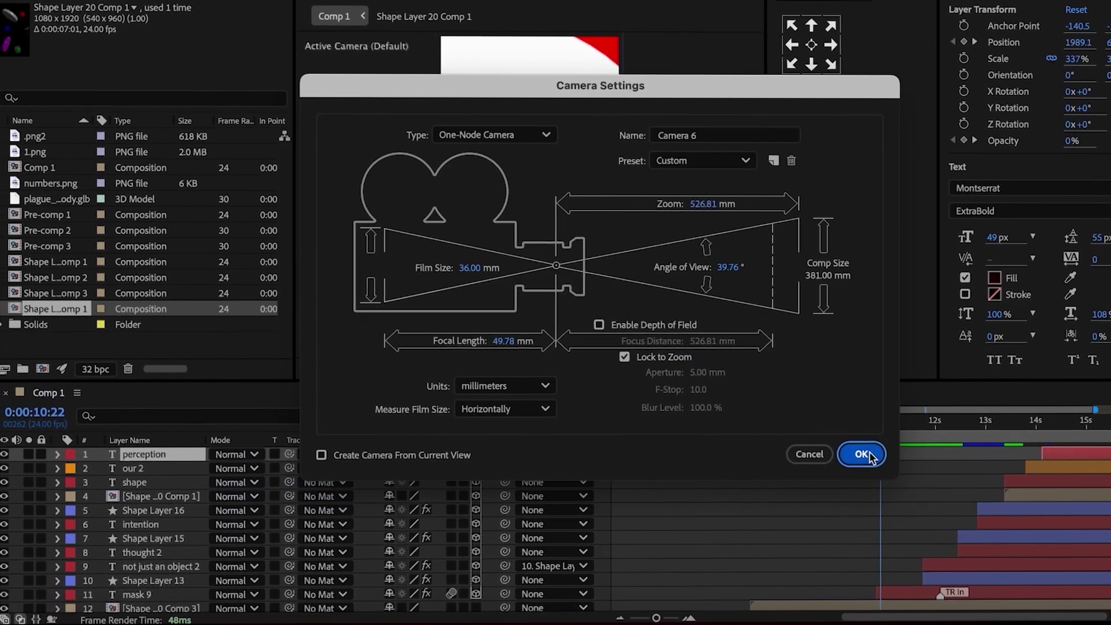
{"action": "left_click", "coordinate": [869, 455]}
{"action": "left_click", "coordinate": [850, 465]}
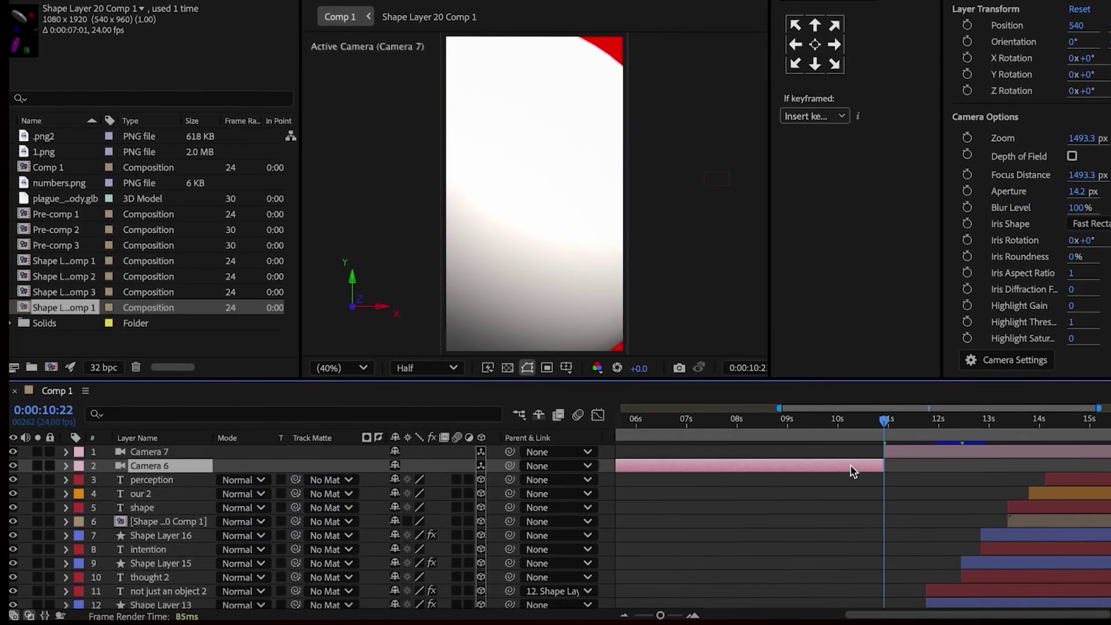
{"action": "key", "text": "Delete"}
- Split the new camera at the mask text section and again around 13:09
{"action": "left_click_drag", "start_coordinate": [904, 425], "coordinate": [959, 423]}
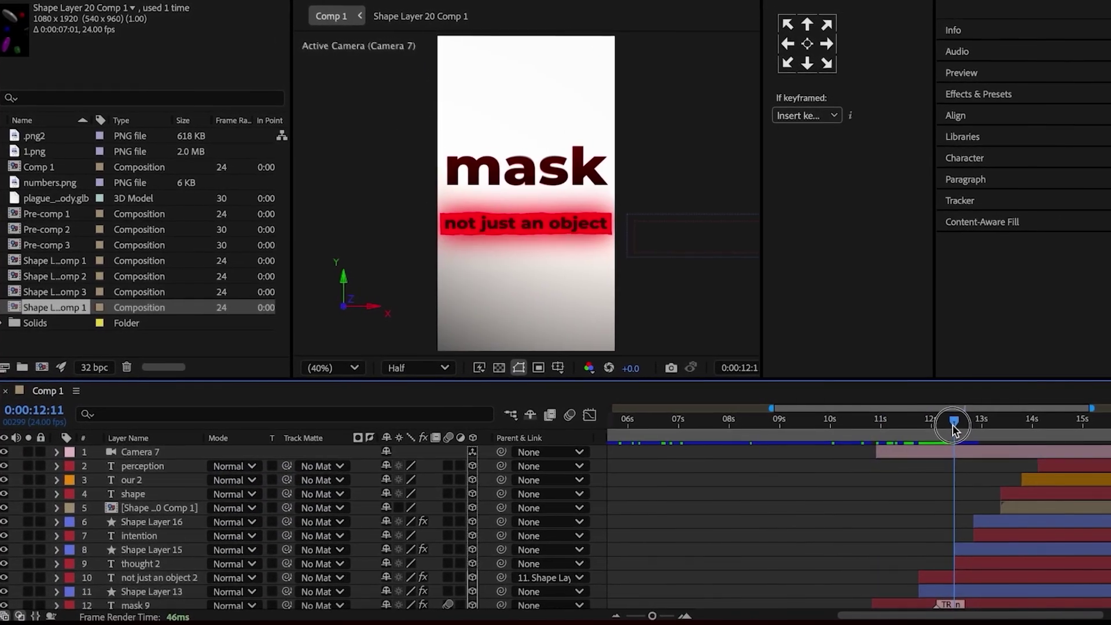
{"action": "key", "text": "ctrl+shift+d"}
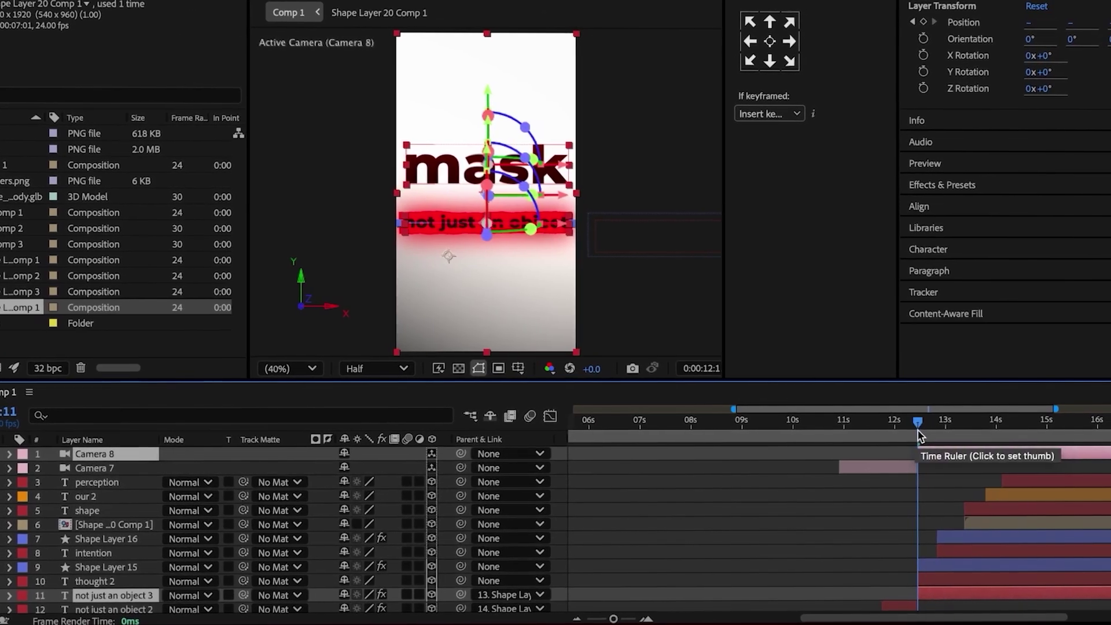
{"action": "left_click", "coordinate": [974, 439]}
{"action": "key", "text": "ctrl+shift+d"}
{"action": "left_click", "coordinate": [941, 435]}
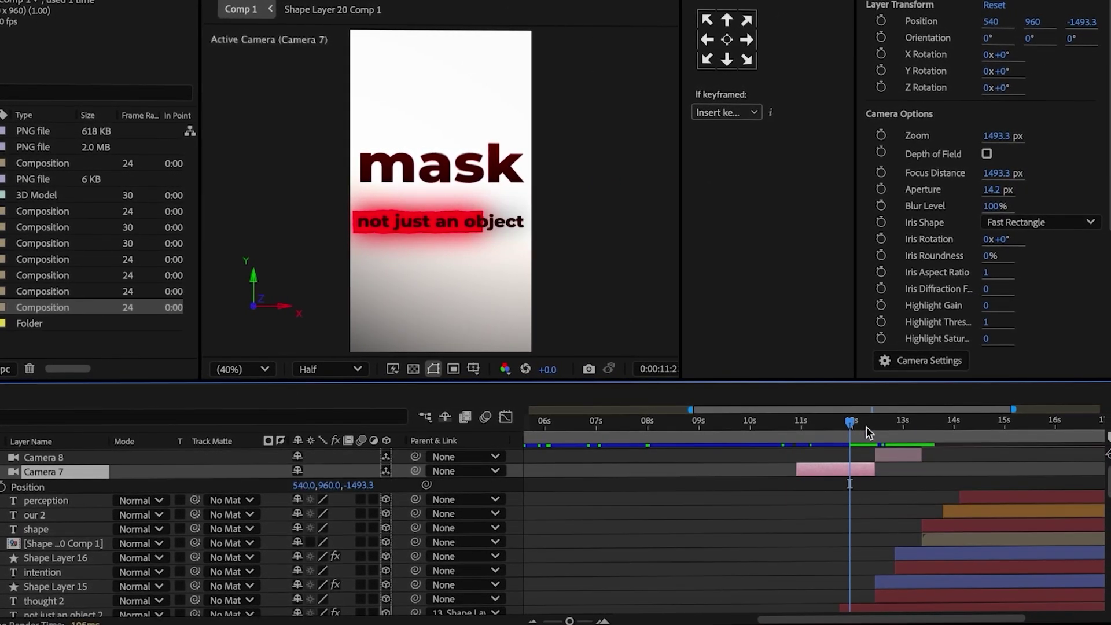
- Retime and ease Camera 7's Position, and slide Camera 8 over to the intention words
{"action": "left_click", "coordinate": [838, 428]}
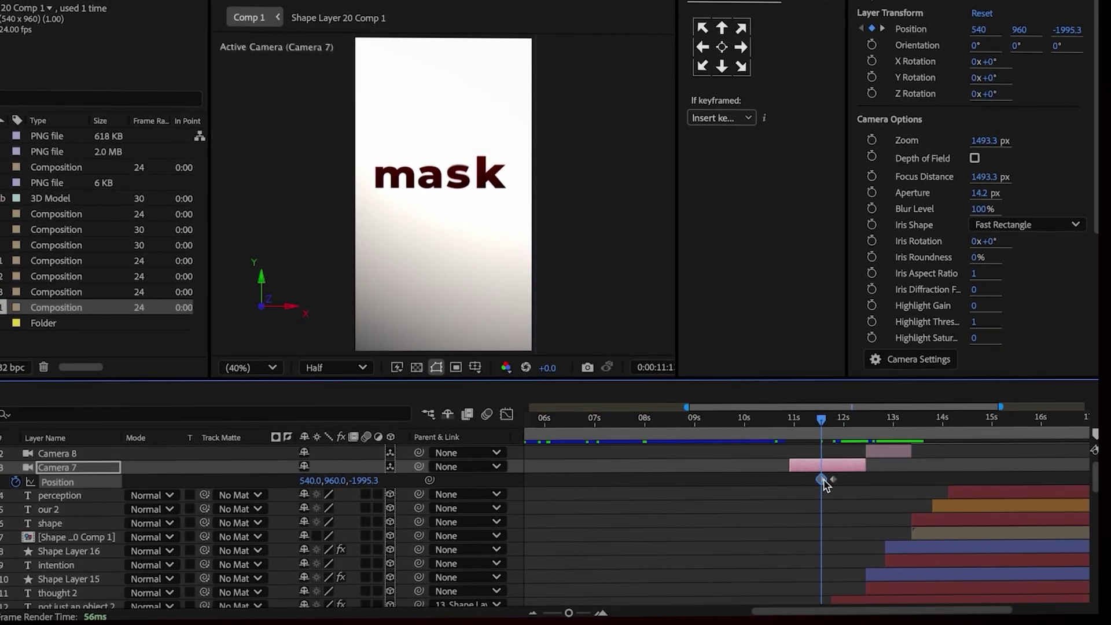
{"action": "left_click_drag", "start_coordinate": [794, 484], "coordinate": [804, 491]}
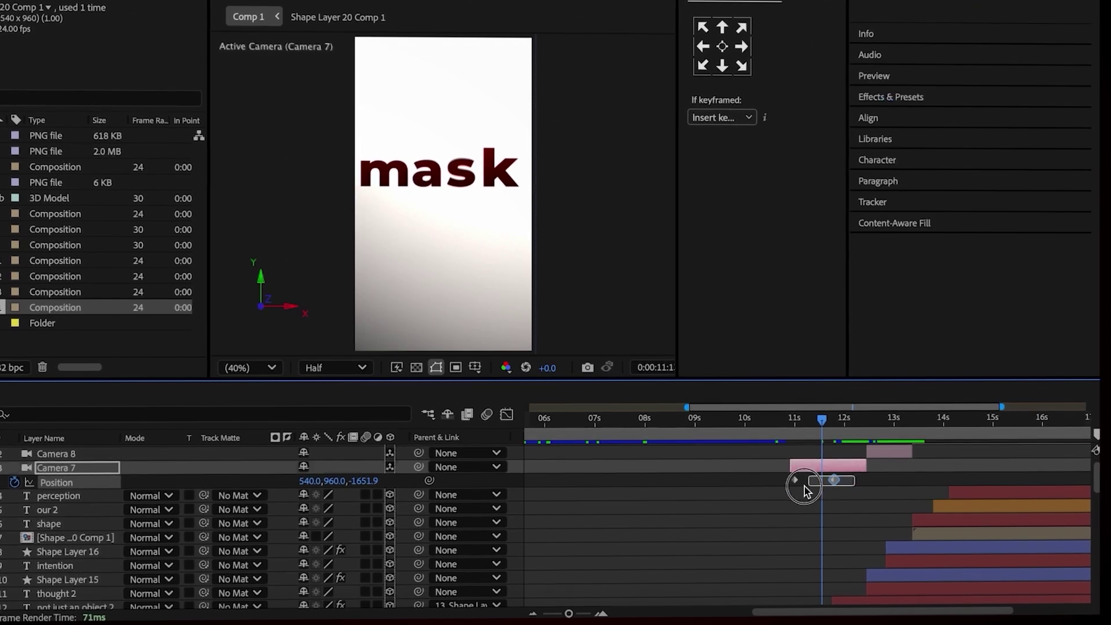
{"action": "left_click", "coordinate": [507, 415]}
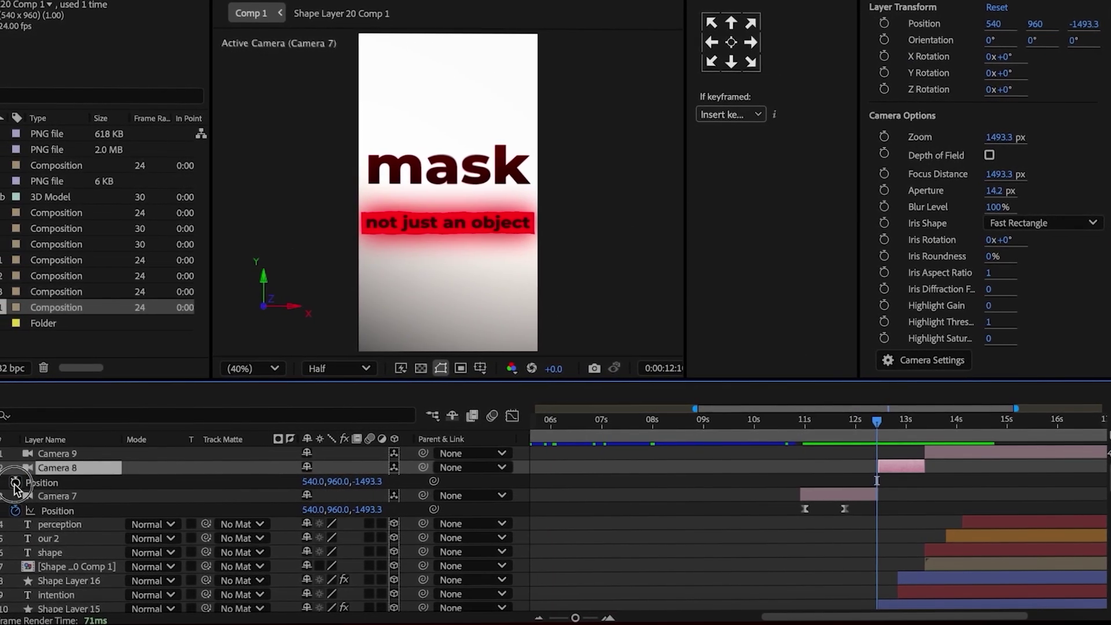
{"action": "left_click", "coordinate": [893, 436]}
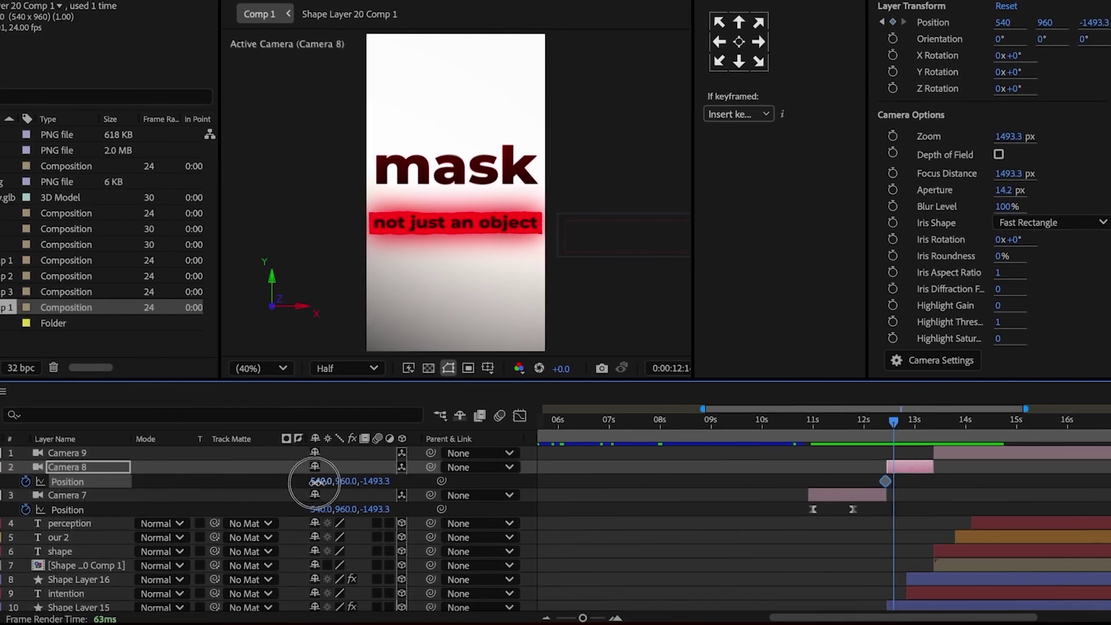
{"action": "left_click_drag", "start_coordinate": [318, 481], "coordinate": [521, 481]}
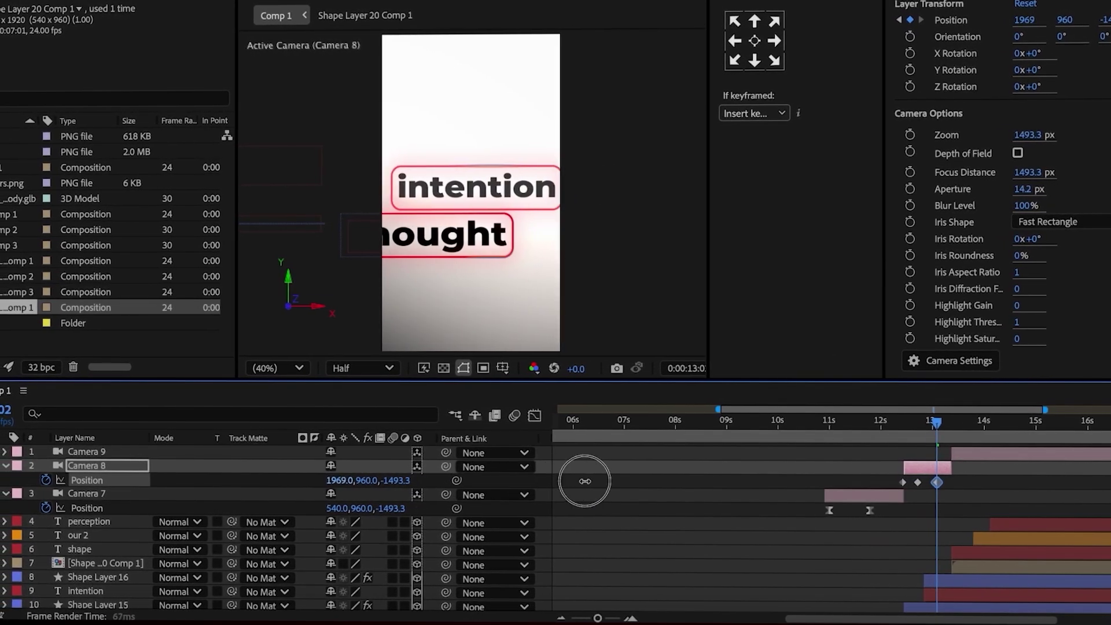
{"action": "key", "text": "shift+F3"}
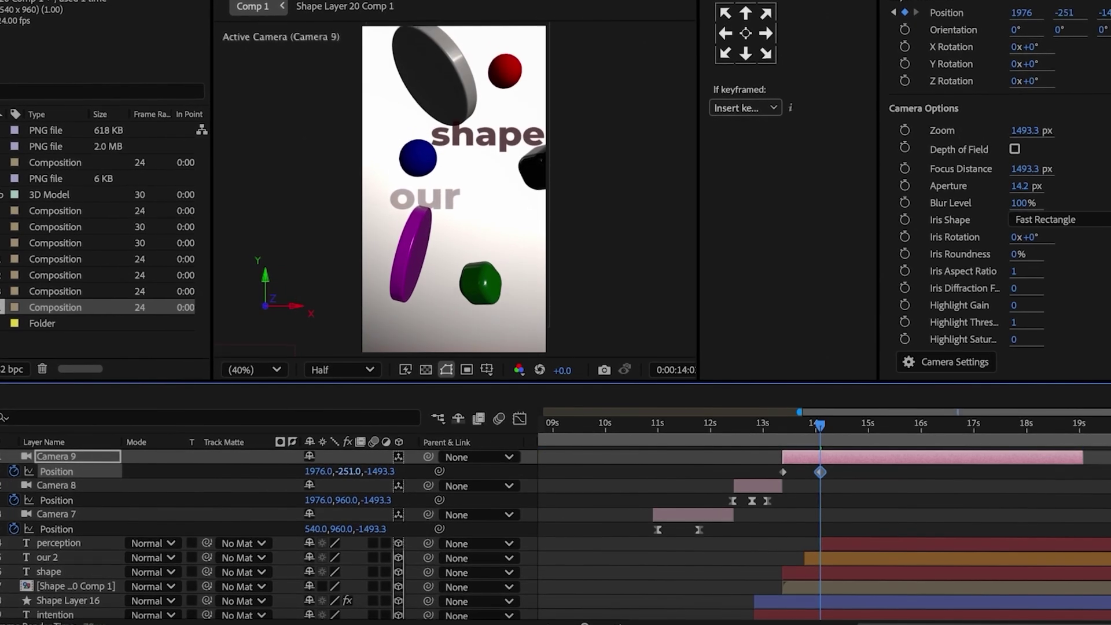
- Retime and ease Camera 9's Position keys, then end the work area at 16 seconds
{"action": "left_click_drag", "start_coordinate": [820, 472], "coordinate": [850, 473]}
{"action": "left_click_drag", "start_coordinate": [885, 470], "coordinate": [765, 485]}
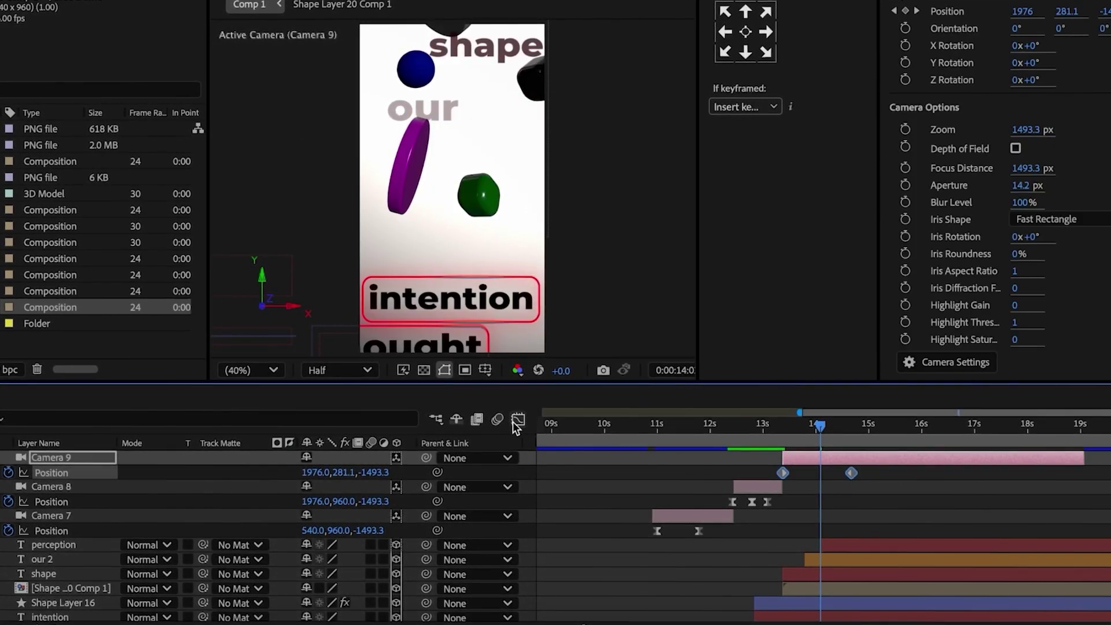
{"action": "left_click", "coordinate": [516, 420]}
{"action": "left_click_drag", "start_coordinate": [779, 440], "coordinate": [768, 437]}
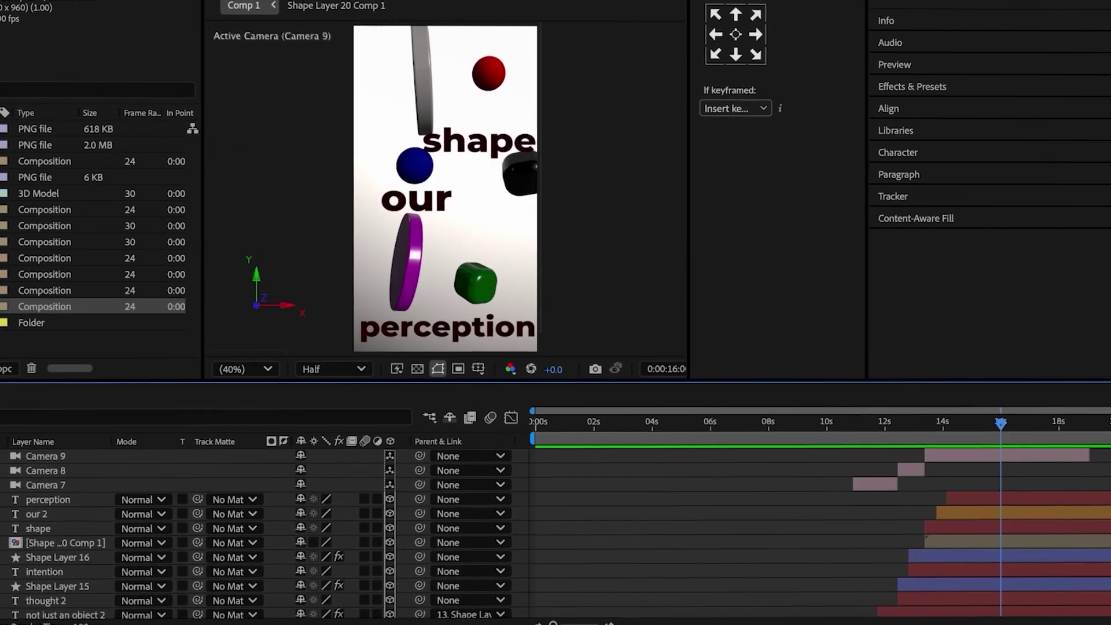
{"action": "left_click_drag", "start_coordinate": [1105, 440], "coordinate": [991, 435]}
- Trim Comp 1 to the 16-second work area and add Transistion 7.mp4 scaled to 205%
{"action": "right_click", "coordinate": [989, 439]}
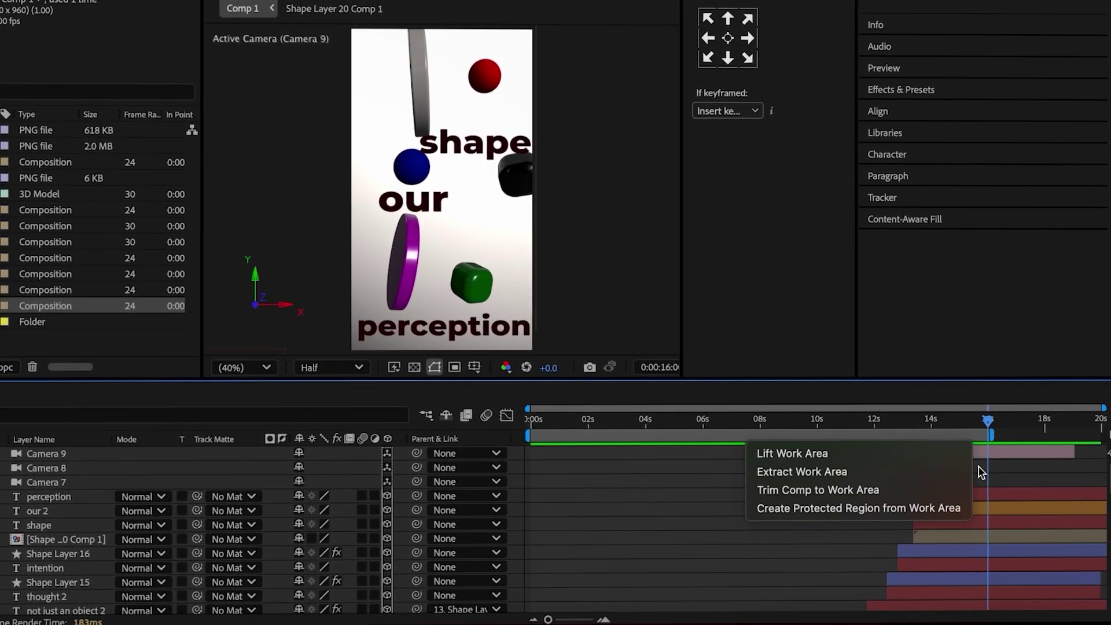
{"action": "left_click", "coordinate": [942, 489]}
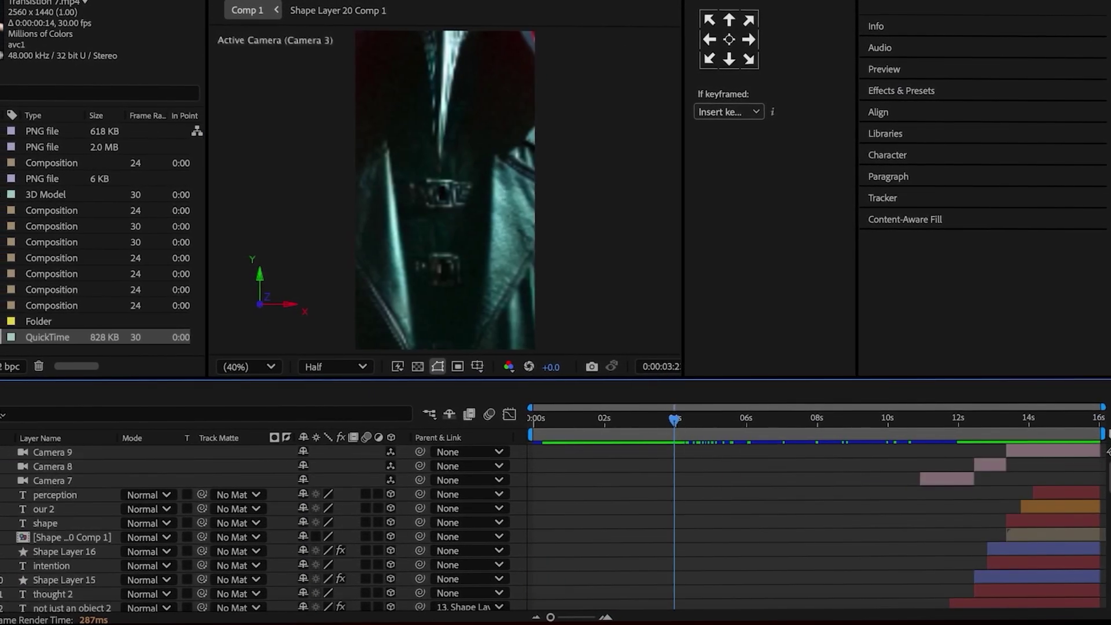
{"action": "left_click_drag", "start_coordinate": [47, 337], "coordinate": [675, 456]}
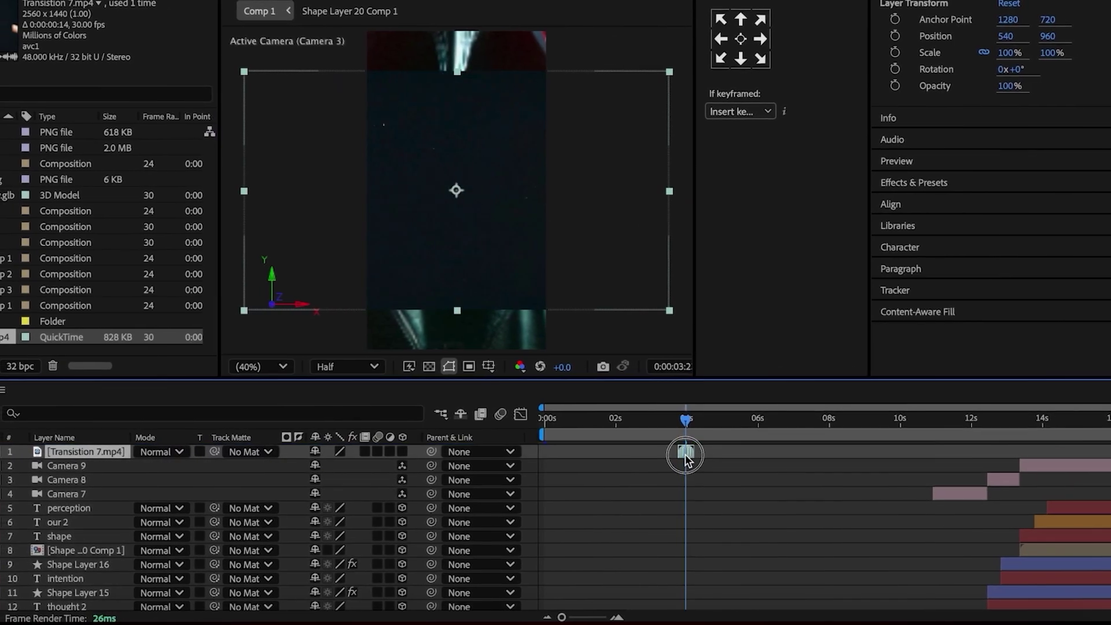
{"action": "key", "text": "s"}
{"action": "left_click_drag", "start_coordinate": [332, 465], "coordinate": [483, 465]}
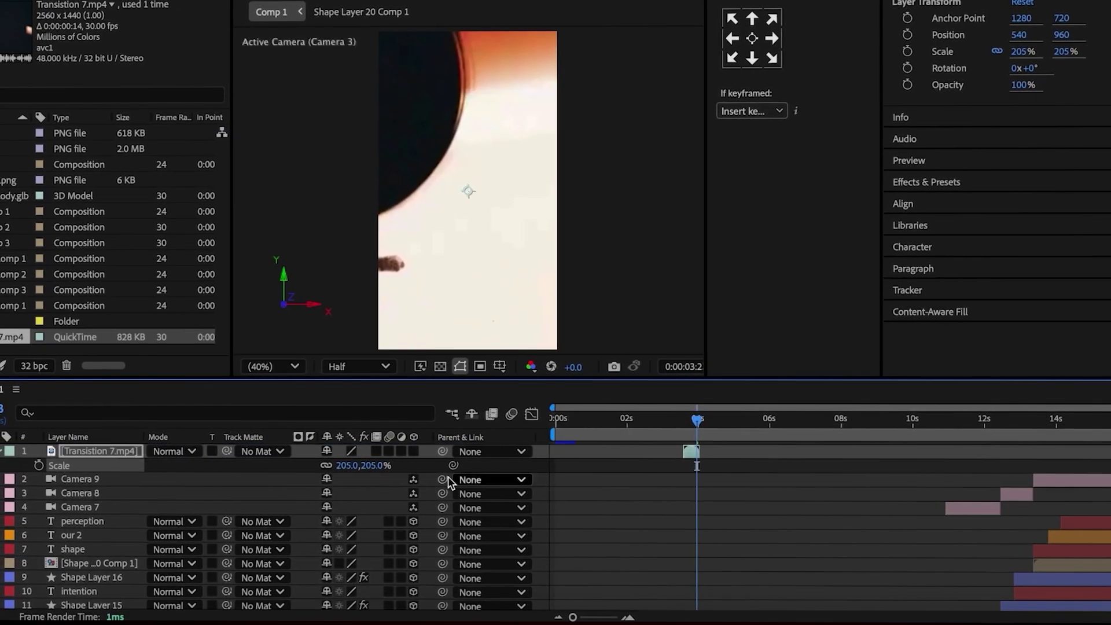